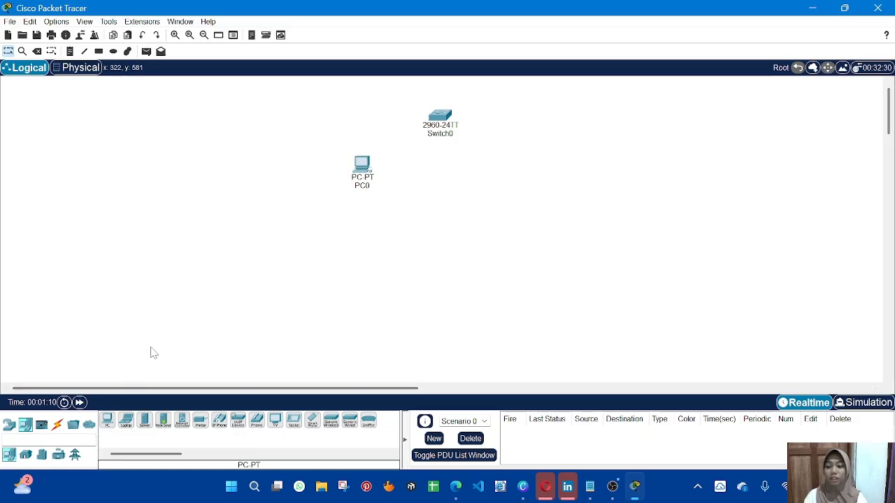
# Add five more PCs: two in a column below PC0 and three in a second column on the switch's other side.
pyautogui.click(107, 420)
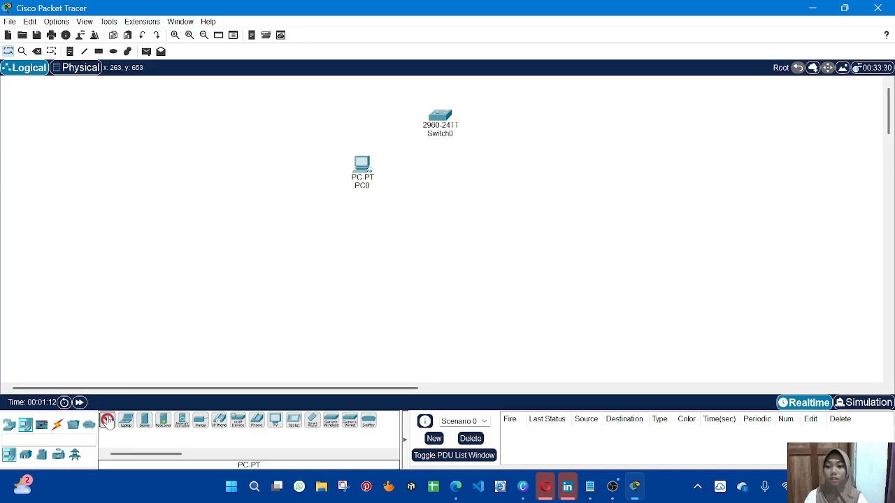
pyautogui.click(361, 224)
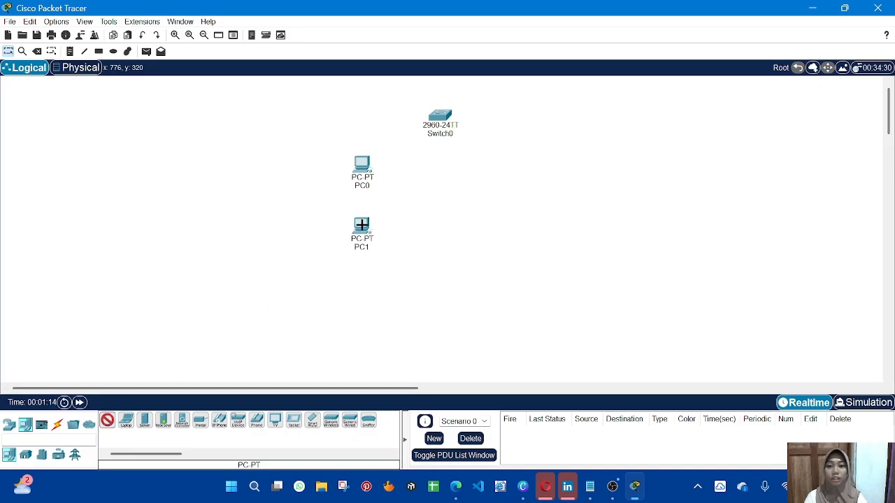
pyautogui.click(360, 287)
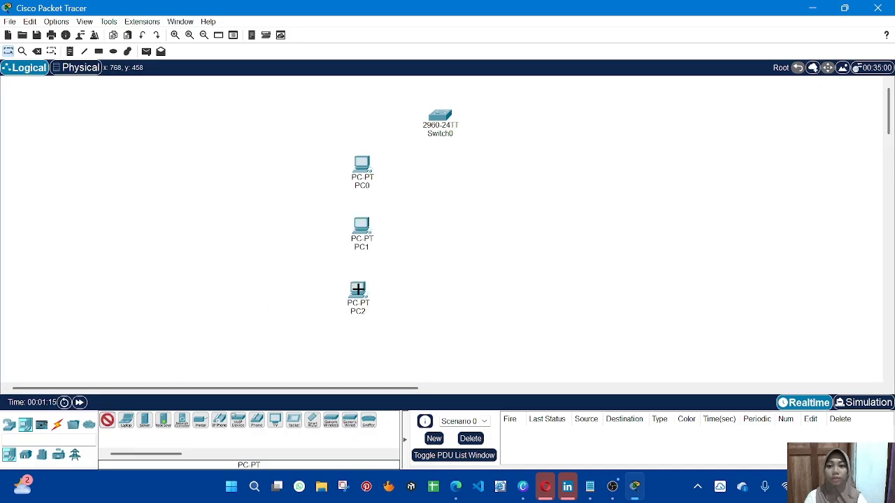
pyautogui.click(506, 157)
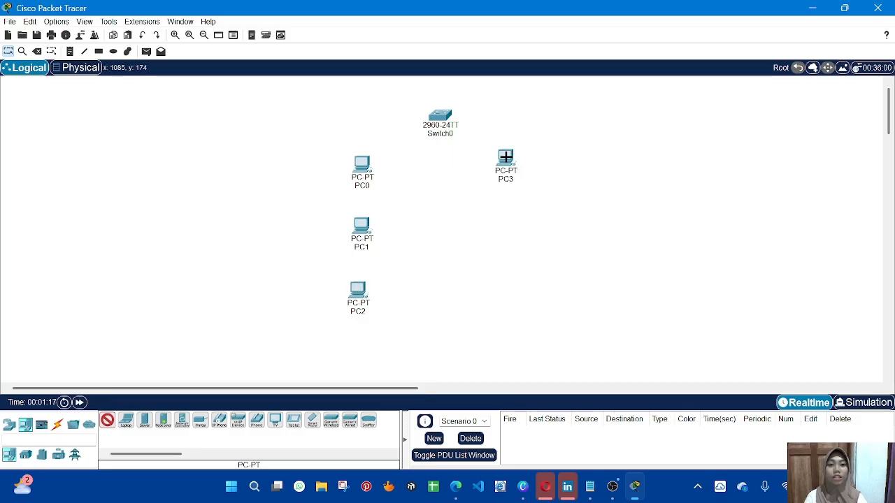
pyautogui.click(509, 214)
pyautogui.click(509, 283)
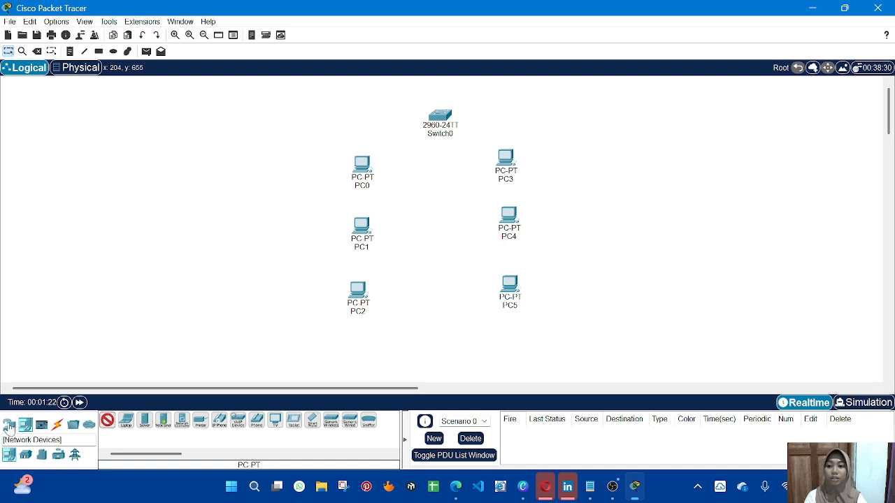
# Connect Switch0 to PC0, PC1 and PC2 using the automatically chosen connection type.
pyautogui.click(10, 424)
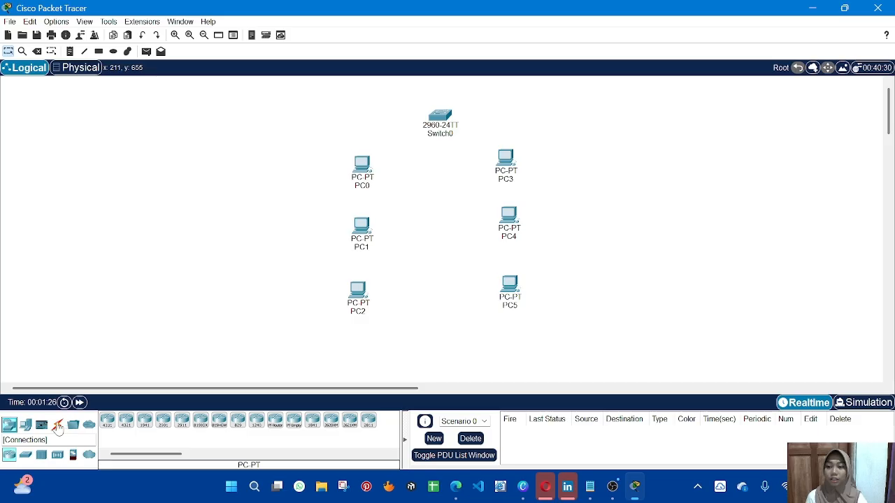
pyautogui.click(57, 426)
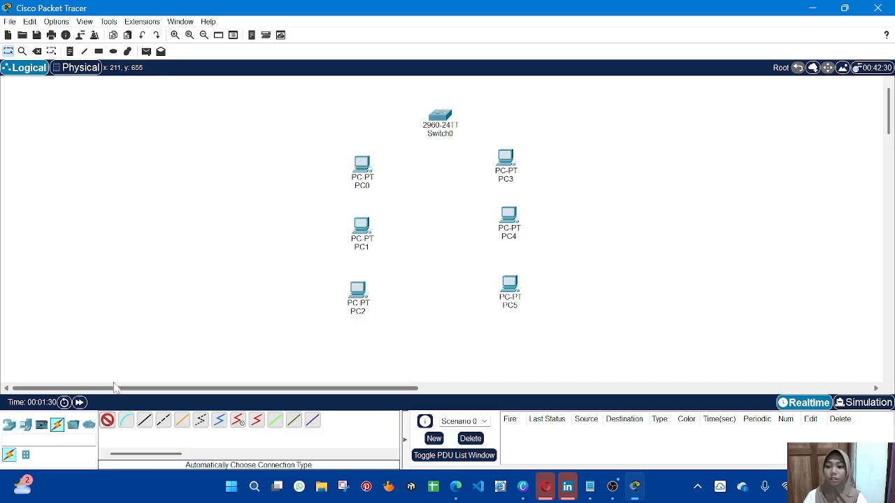
pyautogui.click(108, 420)
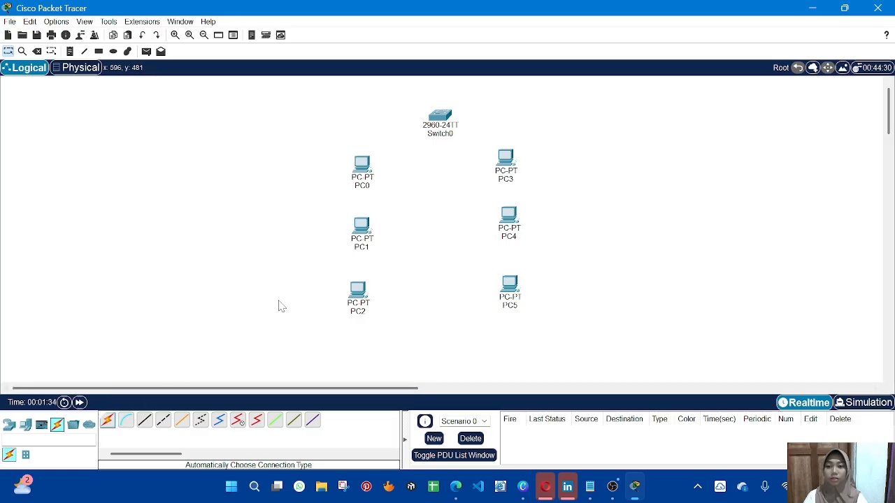
pyautogui.click(108, 421)
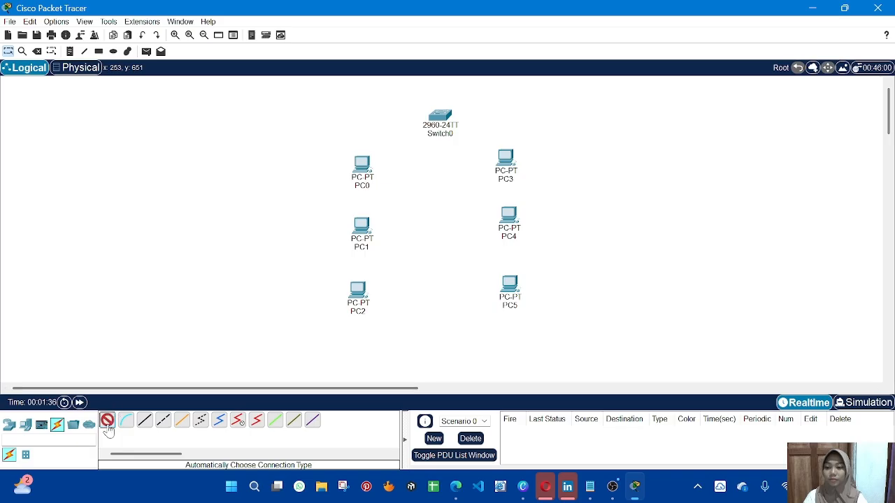
pyautogui.click(440, 120)
pyautogui.click(362, 163)
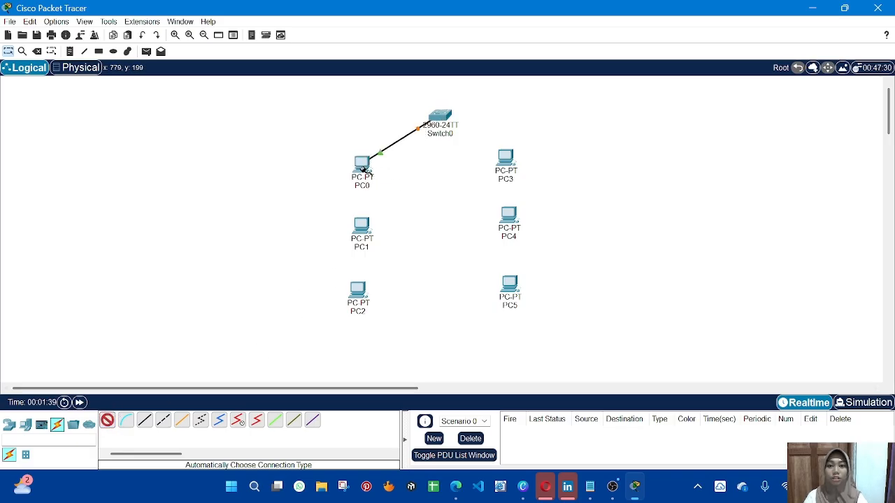
pyautogui.click(442, 116)
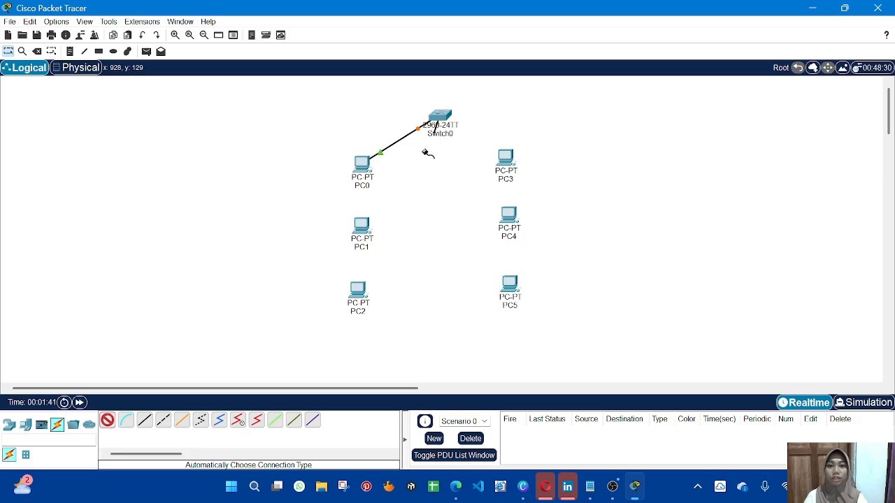
pyautogui.click(363, 228)
pyautogui.click(440, 117)
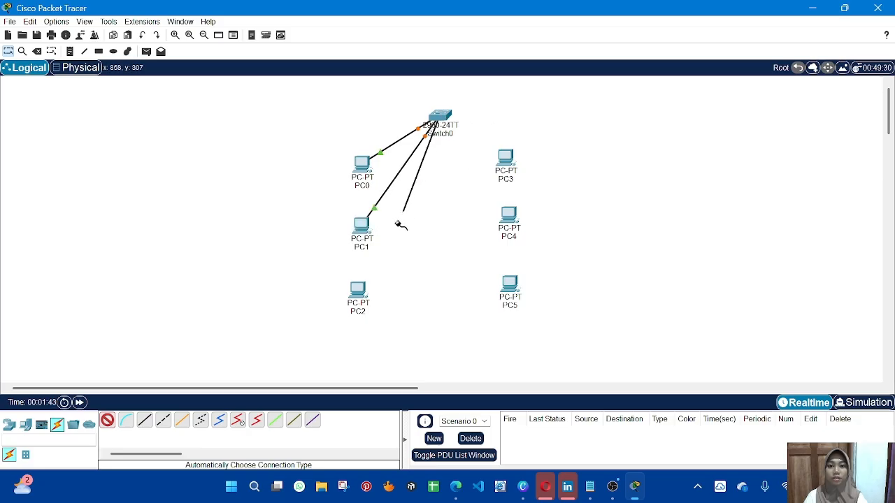
pyautogui.click(359, 297)
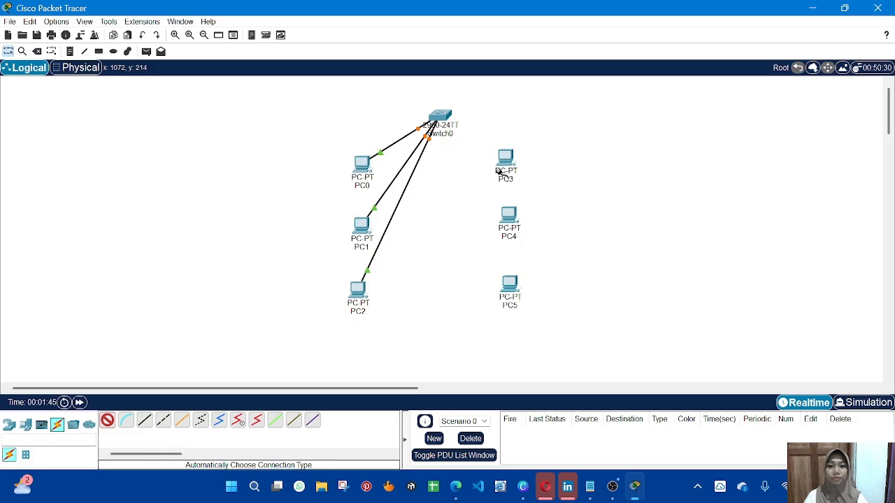
# Connect Switch0 to PC3, PC4 and PC5 using the automatically chosen connection type.
pyautogui.click(448, 117)
pyautogui.click(502, 160)
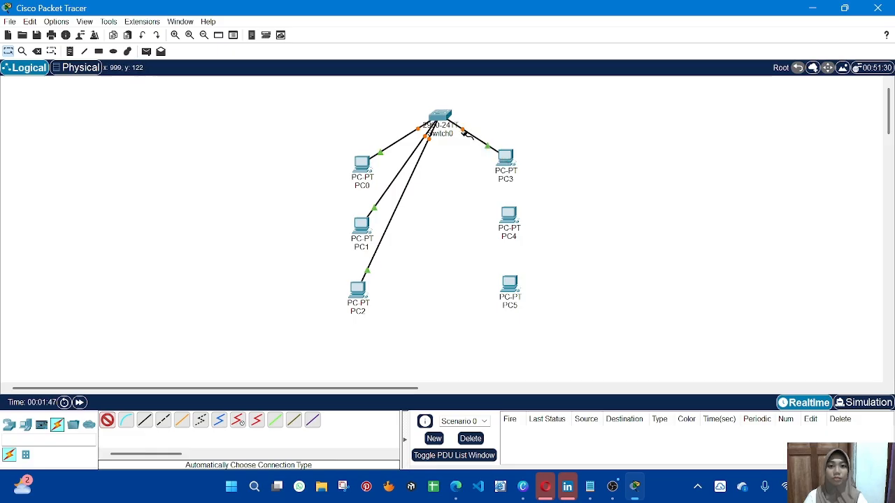
pyautogui.click(443, 116)
pyautogui.click(509, 215)
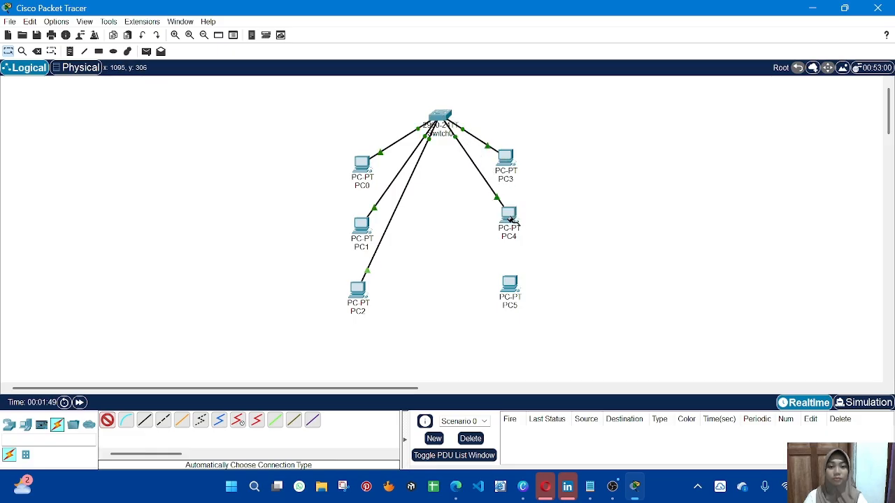
pyautogui.click(438, 116)
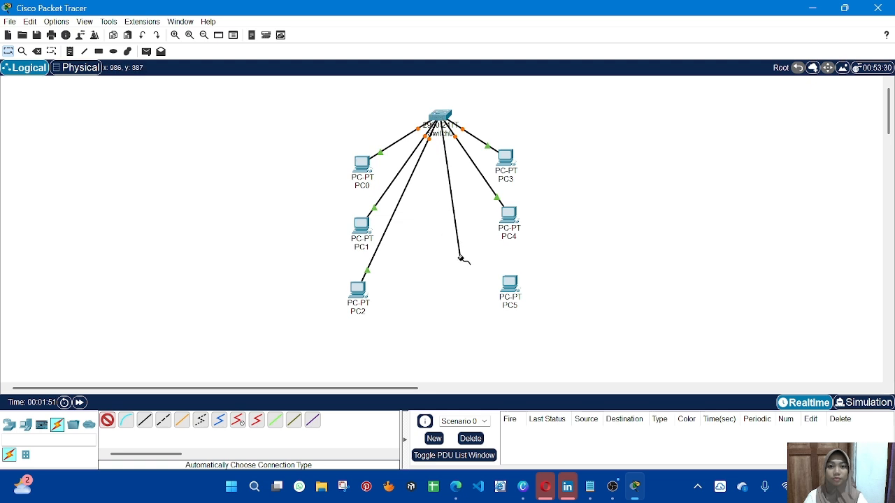
pyautogui.click(503, 285)
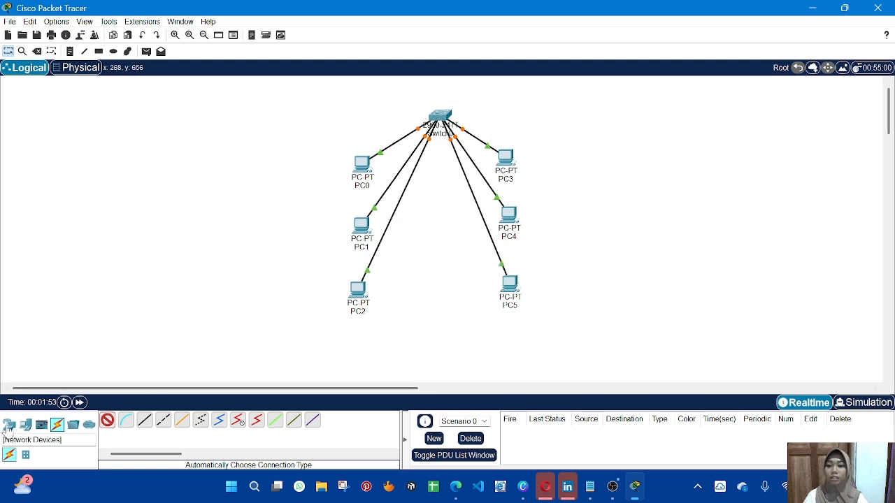
# Draw an unfilled rectangle with a black outline around PC0, PC1 and PC2.
pyautogui.click(9, 424)
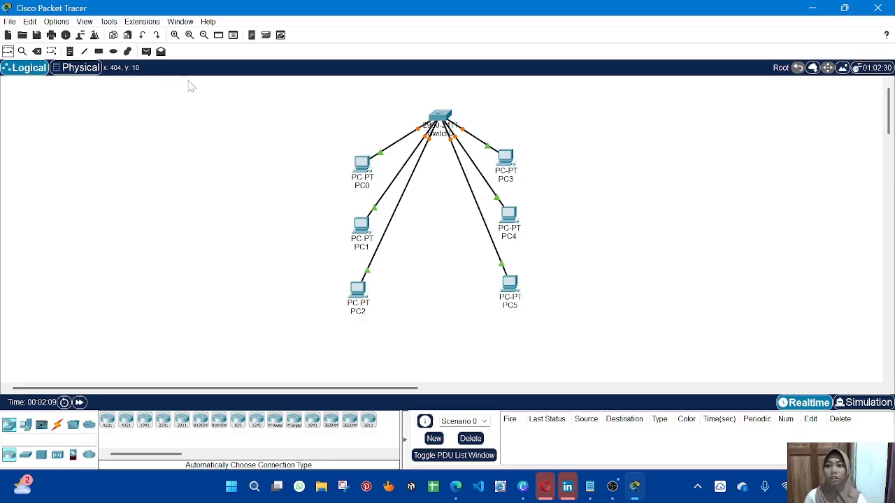
pyautogui.click(99, 52)
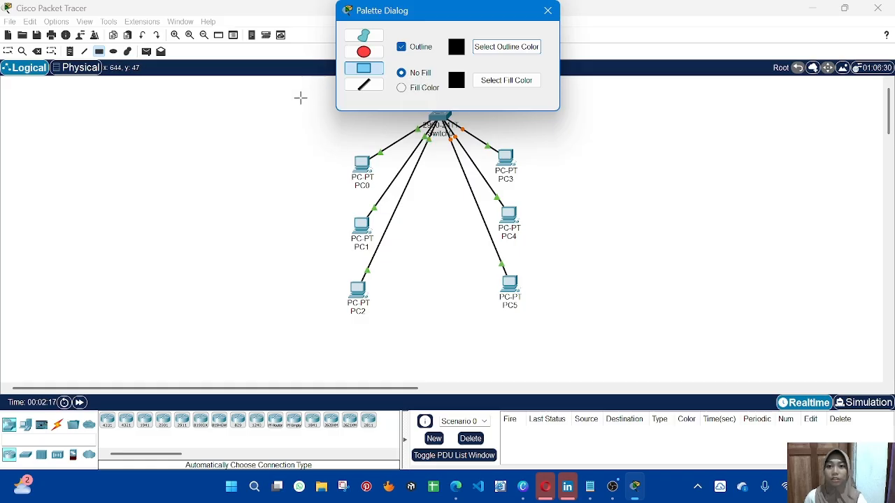
pyautogui.moveTo(301, 98); pyautogui.dragTo(420, 342)
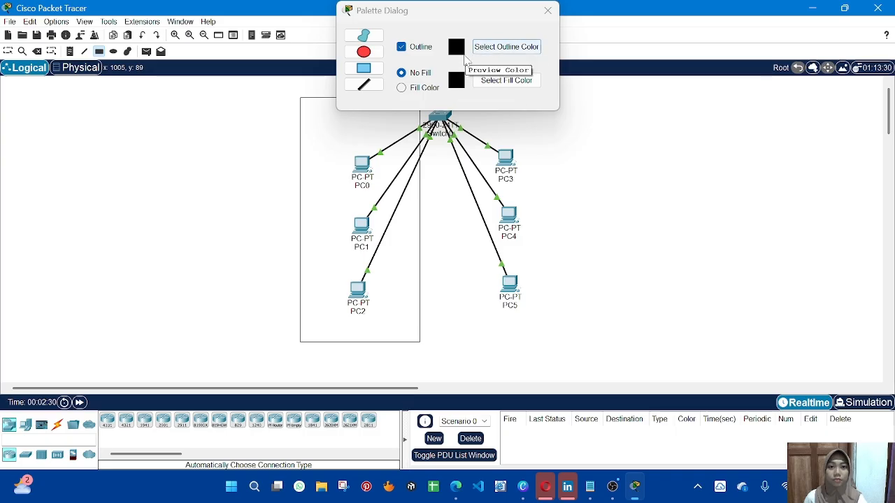
# Set the shape fill to bright red (#ff063c) and draw a filled rectangle over the outline around PC0, PC1 and PC2.
pyautogui.click(403, 89)
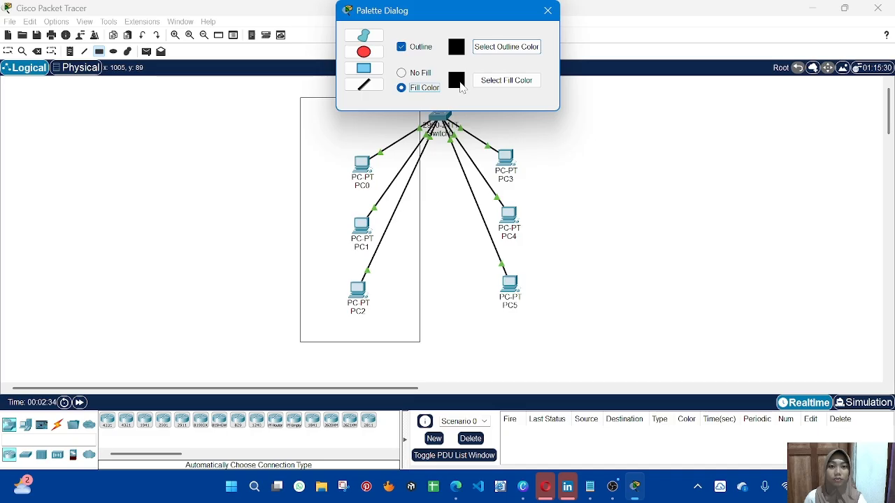
pyautogui.click(493, 82)
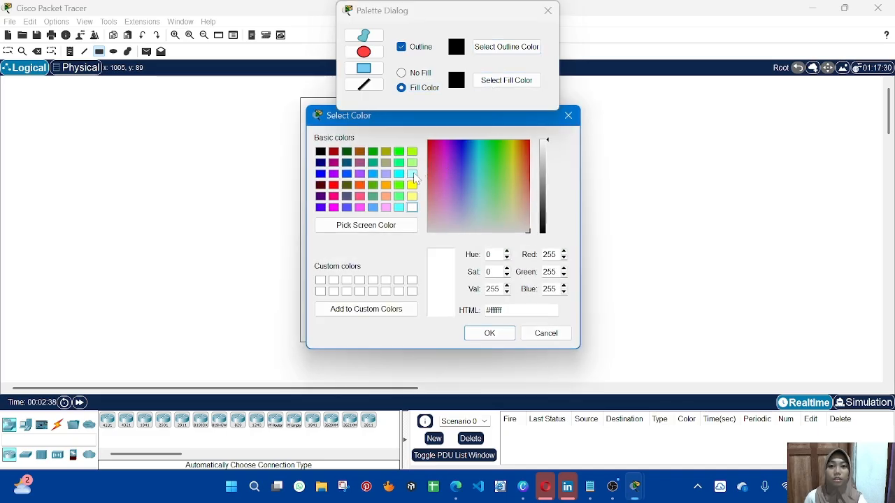
pyautogui.click(448, 163)
pyautogui.click(429, 139)
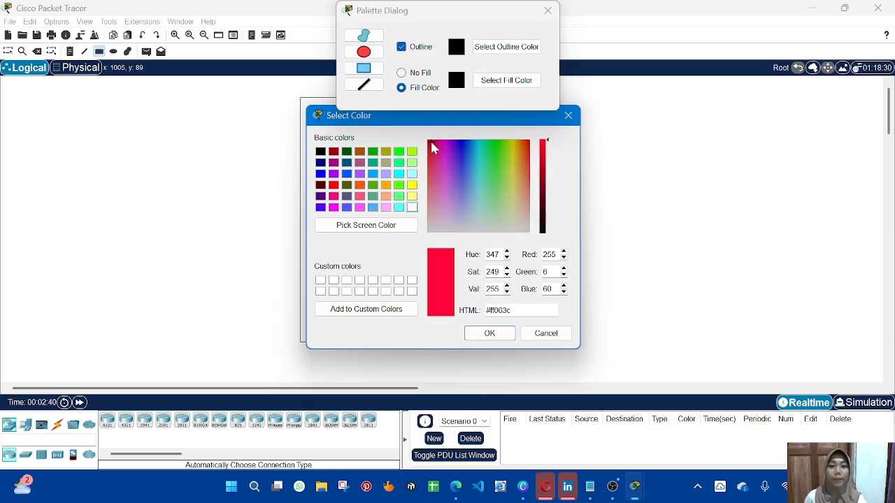
pyautogui.click(489, 334)
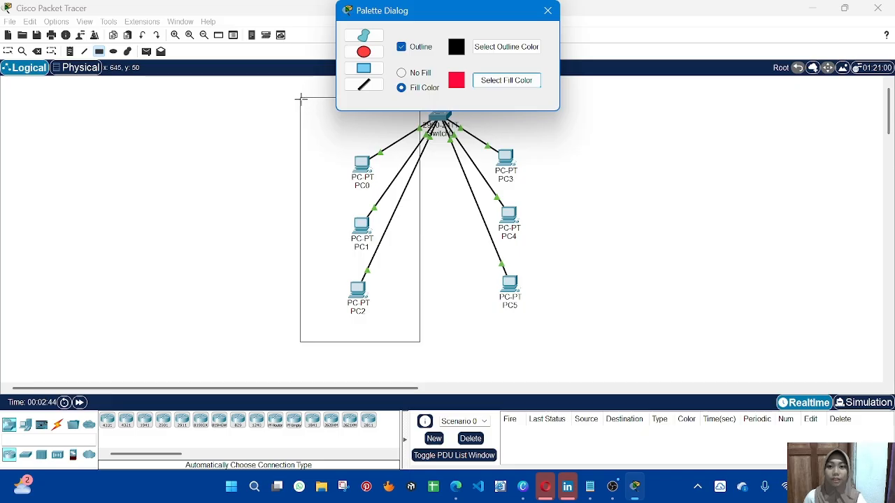
pyautogui.moveTo(301, 98); pyautogui.dragTo(420, 344)
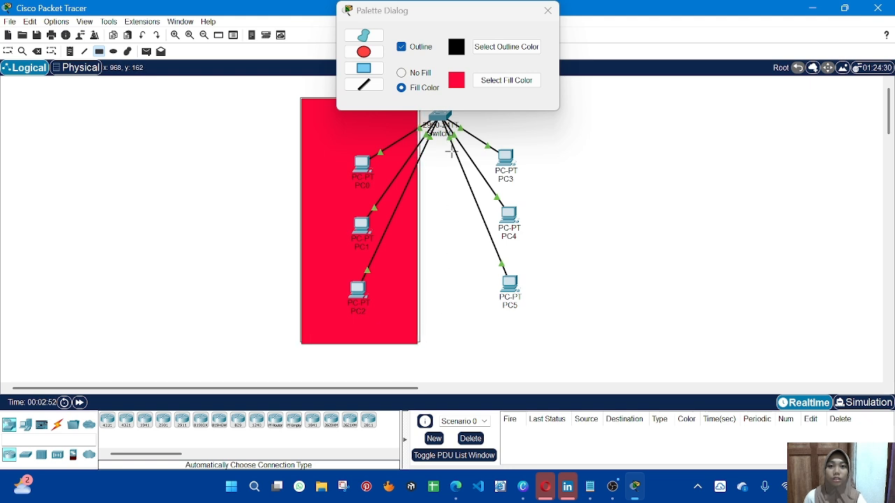
# Set the shape fill to blue (#0055ff) and draw a filled rectangle around PC3, PC4 and PC5.
pyautogui.click(454, 86)
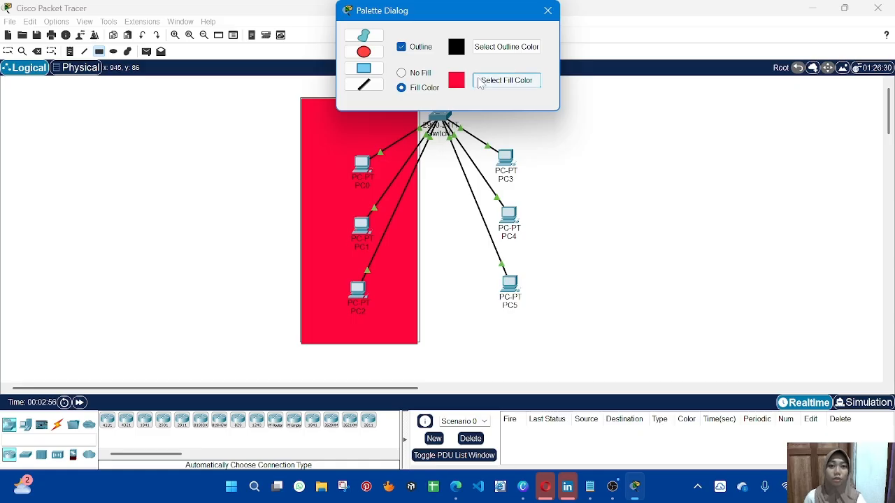
pyautogui.click(481, 81)
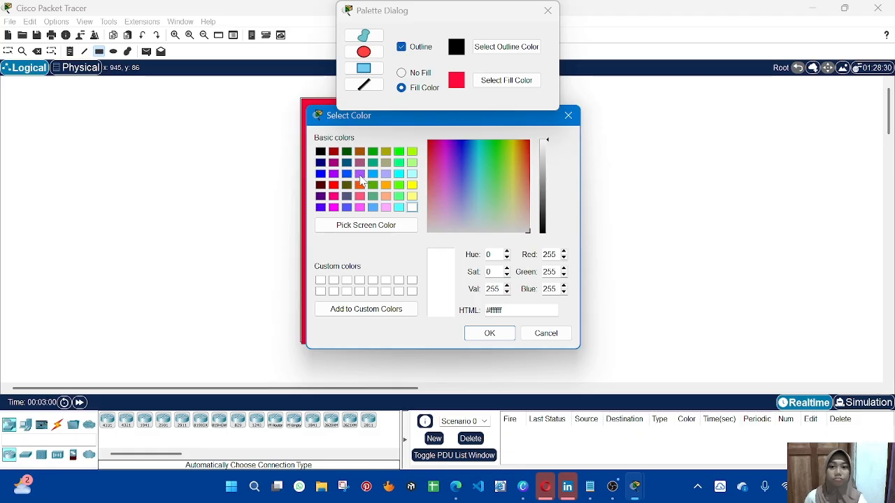
pyautogui.click(346, 174)
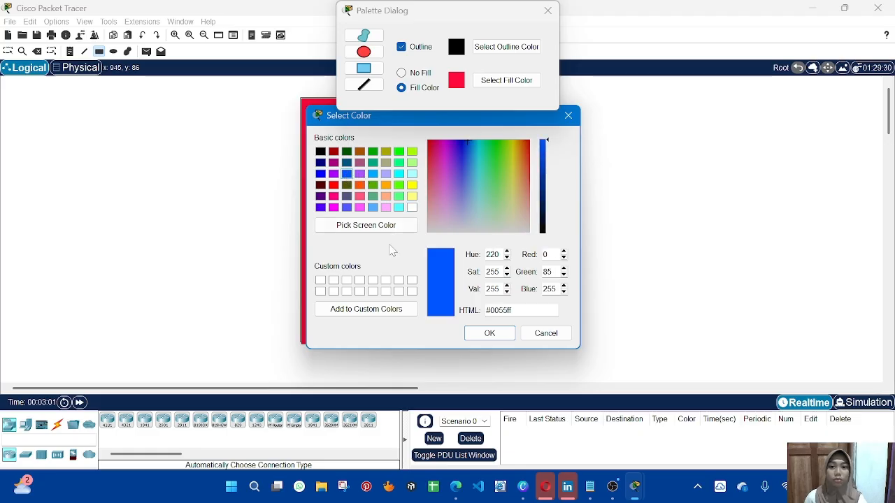
pyautogui.click(488, 332)
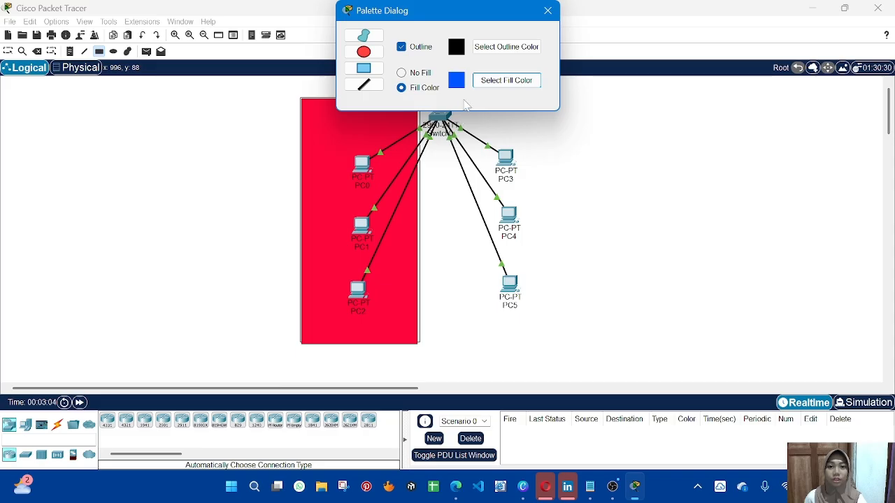
pyautogui.moveTo(518, 15); pyautogui.dragTo(812, 127)
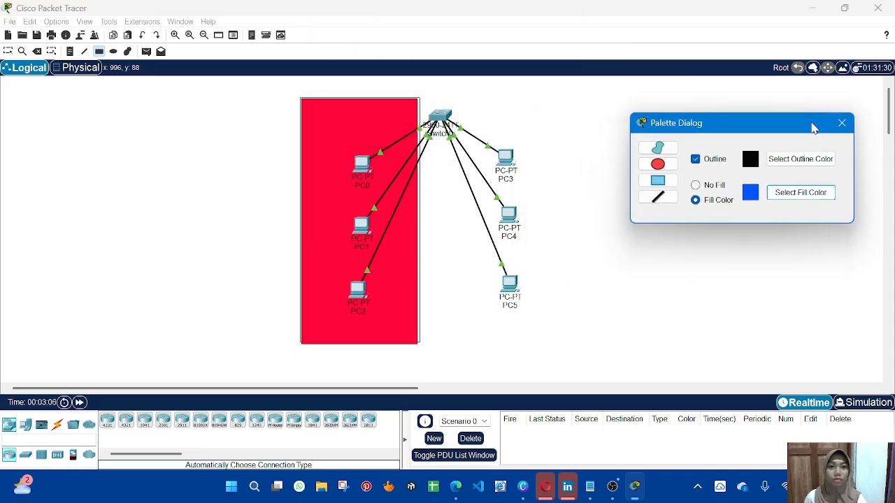
pyautogui.moveTo(456, 100); pyautogui.dragTo(563, 339)
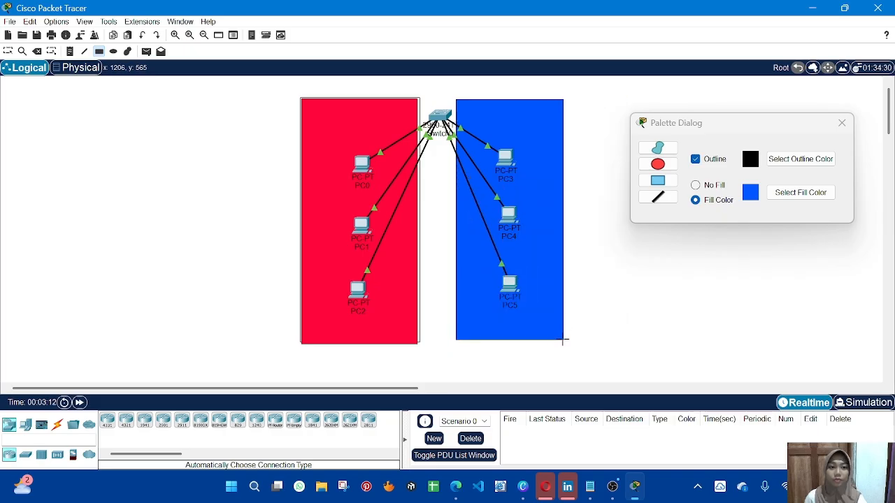
pyautogui.click(843, 133)
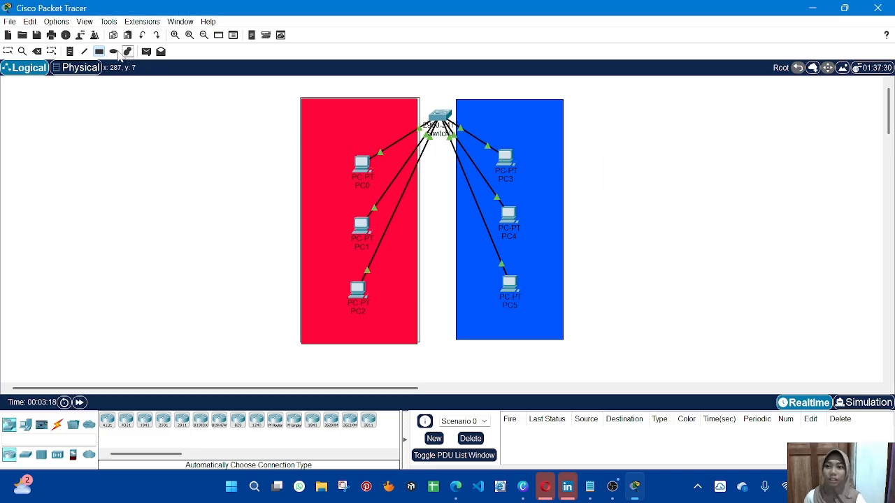
# Add a text note reading 10.10.10.0/24 above PC0 in the red rectangle.
pyautogui.click(69, 51)
pyautogui.click(318, 133)
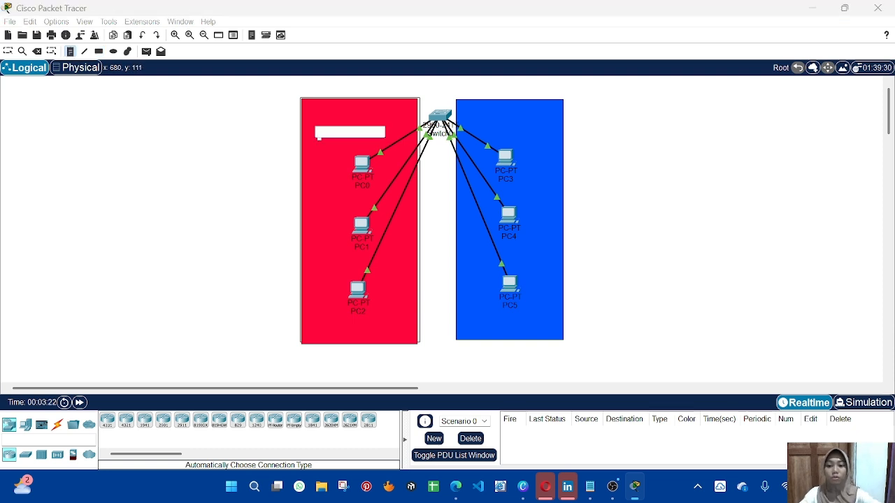
pyautogui.write('10.10.10.0/24')
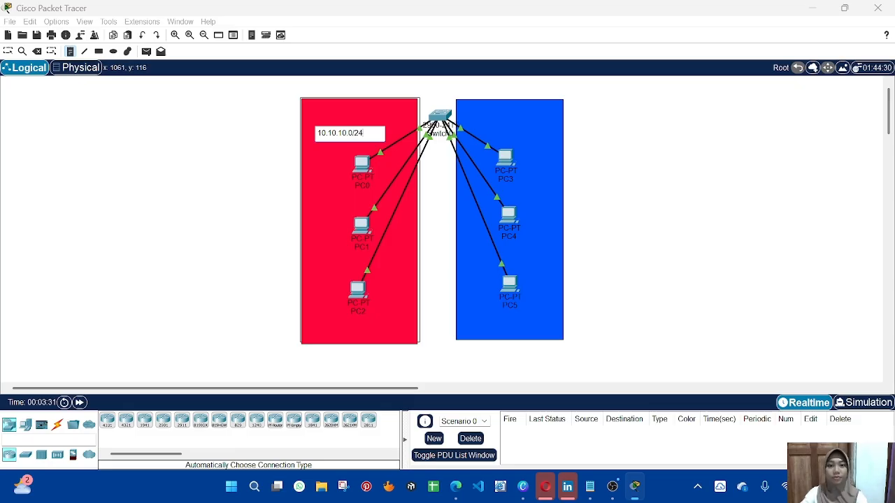
# Add a text note reading 20.20.20.0/24 above PC3 in the blue rectangle.
pyautogui.click(497, 129)
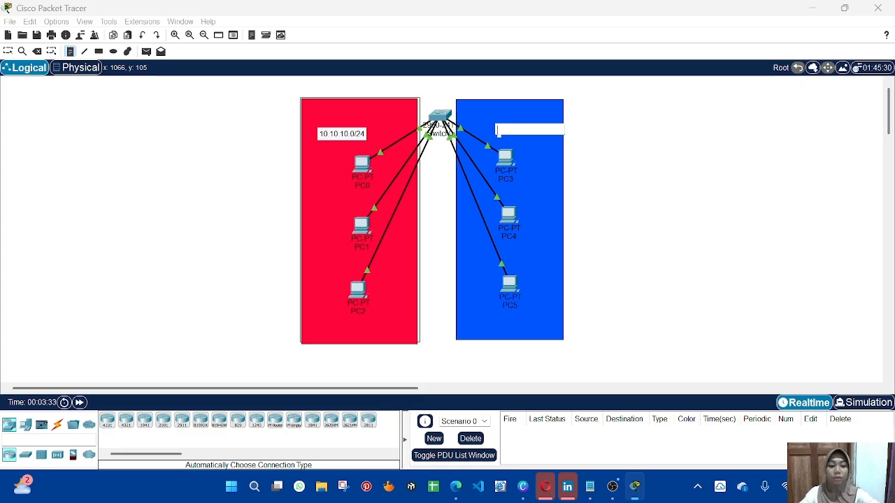
pyautogui.write('20.0')
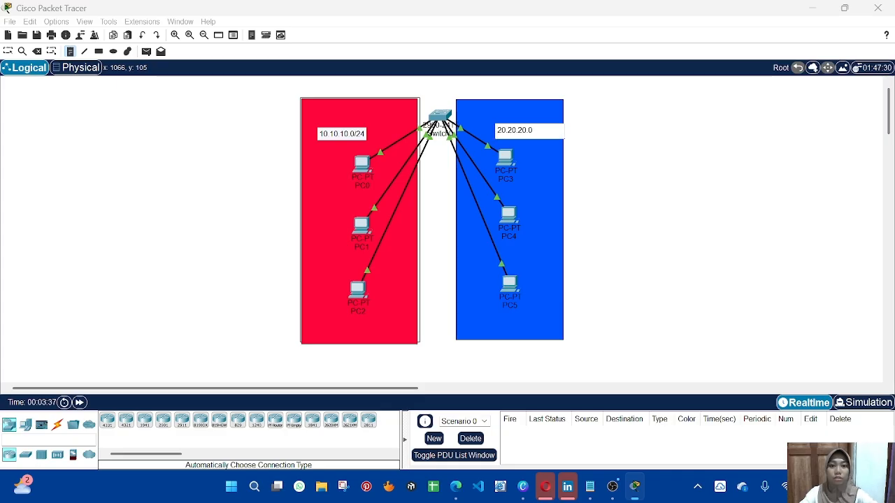
pyautogui.write('/24')
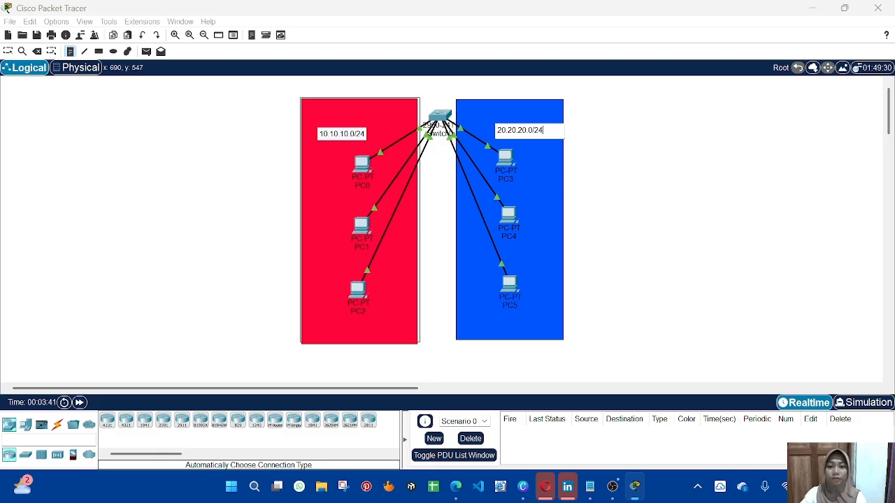
# Add a text note reading vlan10 below PC2 and another reading vlan20 below PC5.
pyautogui.click(339, 337)
pyautogui.write('vlan10')
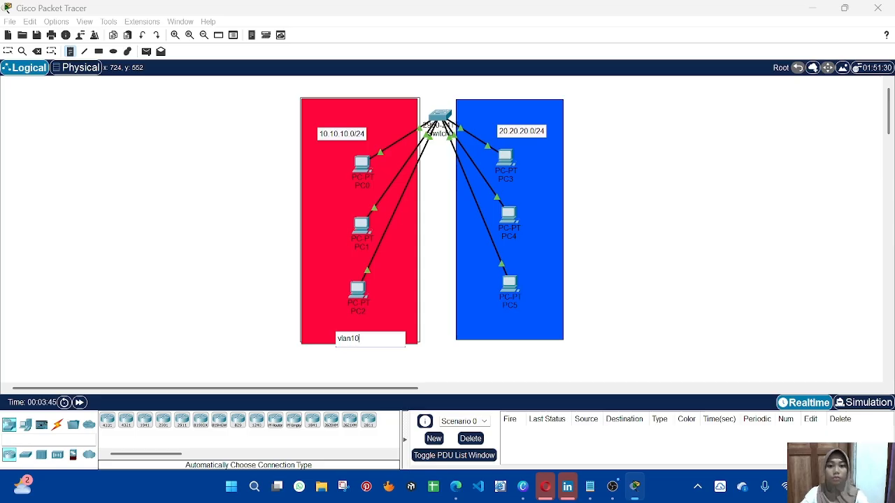
pyautogui.click(497, 332)
pyautogui.write('v')
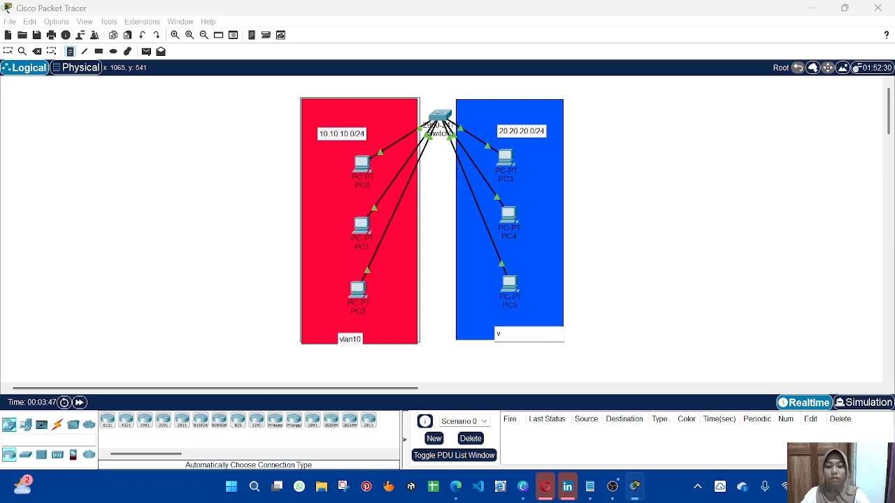
pyautogui.write('lan')
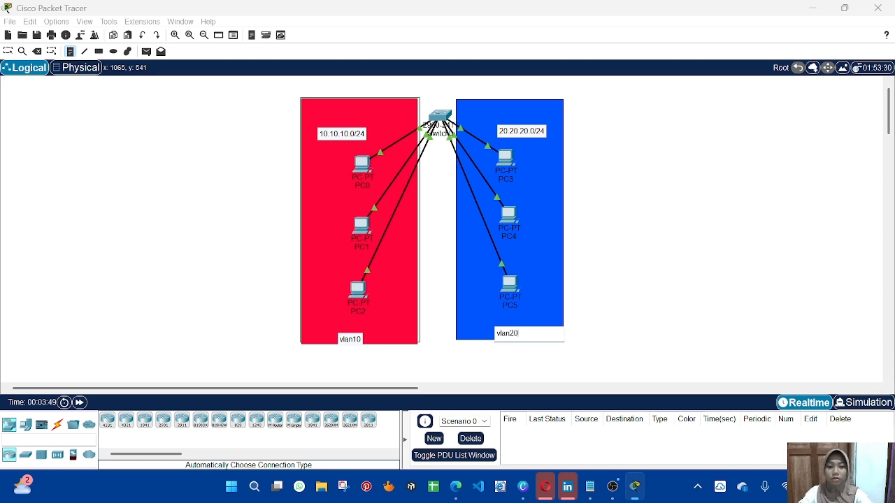
pyautogui.write('20')
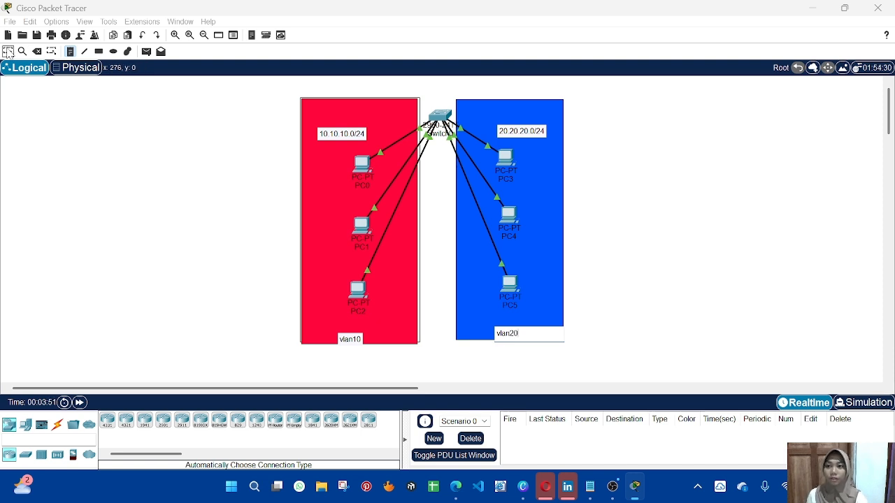
# Move the vlan10 and vlan20 notes slightly up so they sit fully inside their coloured rectangles.
pyautogui.click(7, 51)
pyautogui.moveTo(355, 346); pyautogui.dragTo(359, 336)
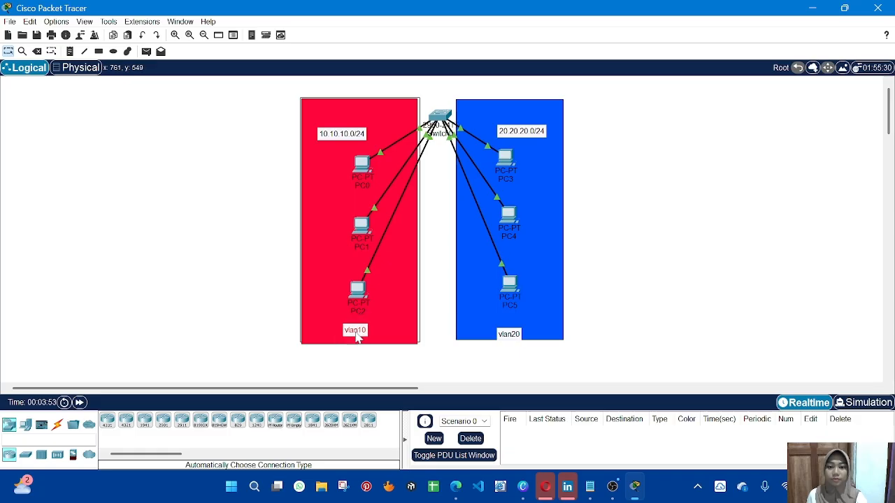
pyautogui.moveTo(506, 337); pyautogui.dragTo(510, 327)
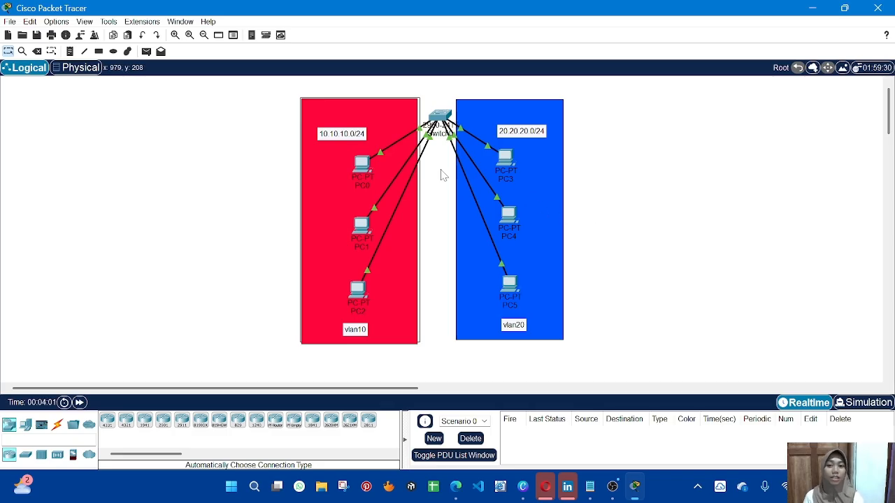
# Give PC0 the static IPv4 address 10.10.10.1 with subnet mask 255.255.255.0 in its IP configuration.
pyautogui.click(359, 166)
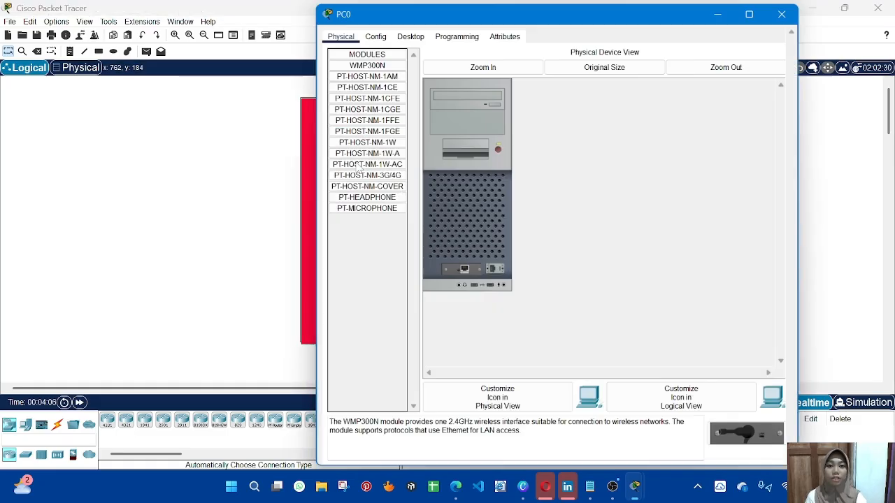
pyautogui.click(416, 34)
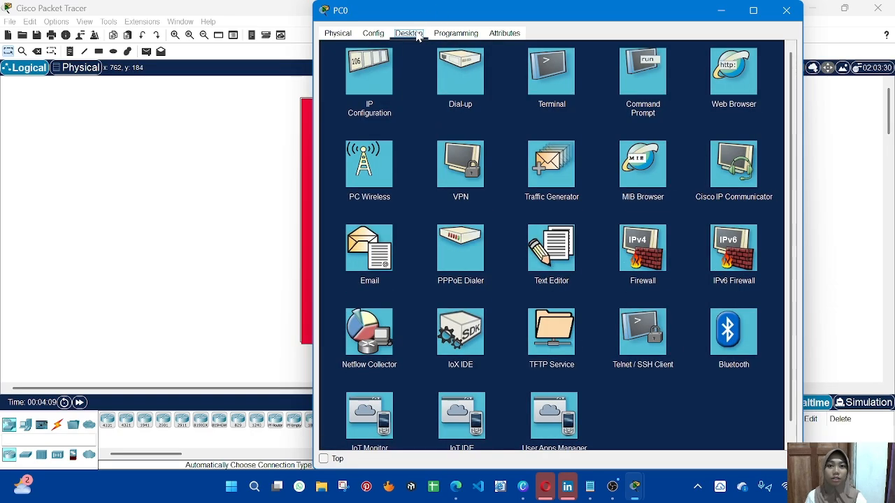
pyautogui.click(370, 81)
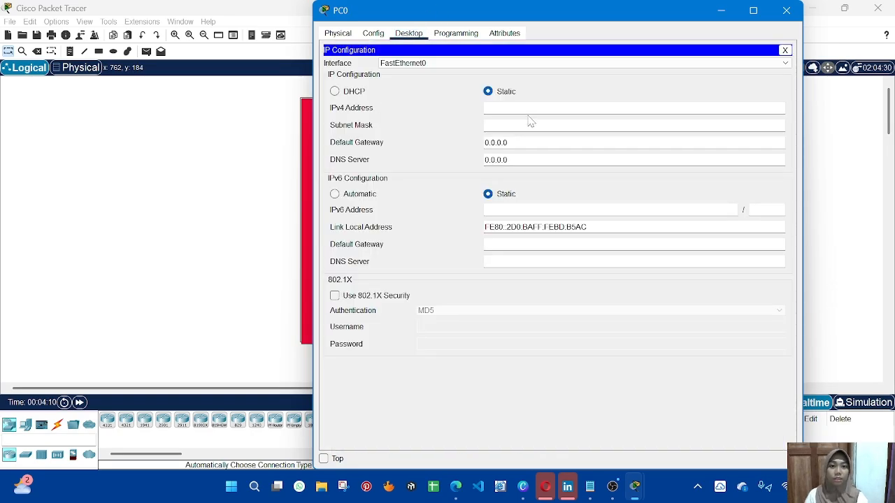
pyautogui.write('10.10.10.1')
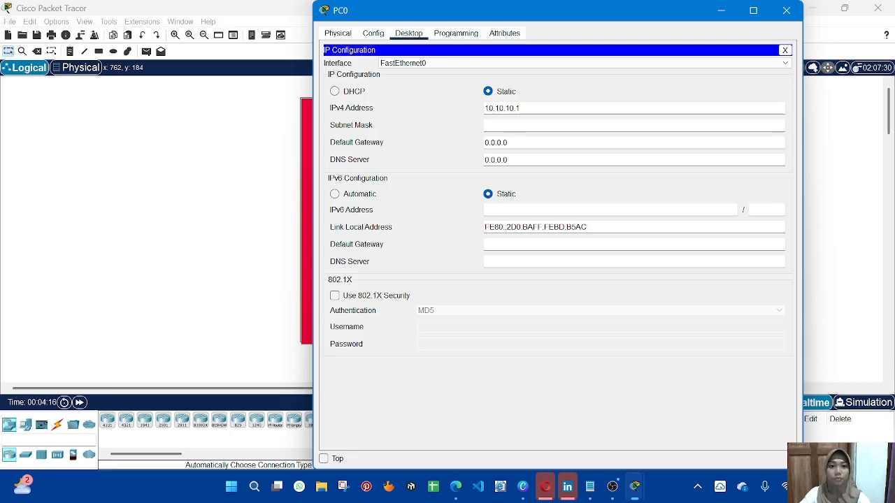
pyautogui.press('Tab')
pyautogui.press('BackSpace')
pyautogui.press('BackSpace')
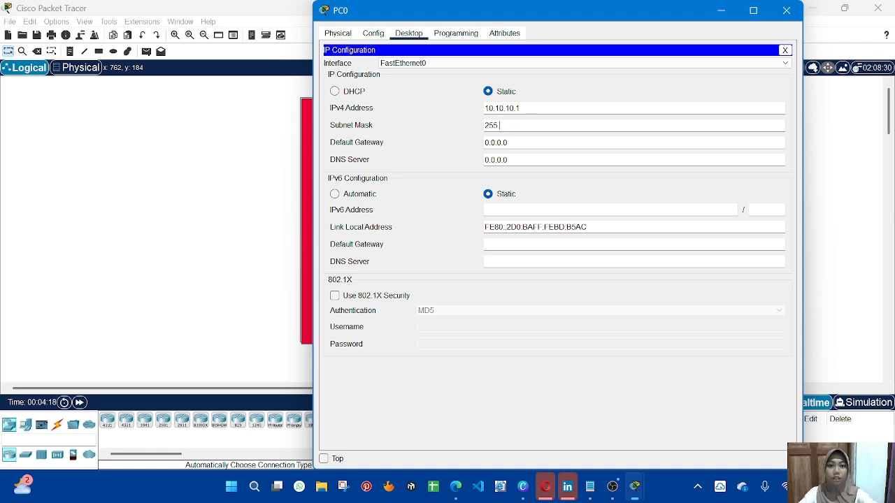
pyautogui.write('255.255.0')
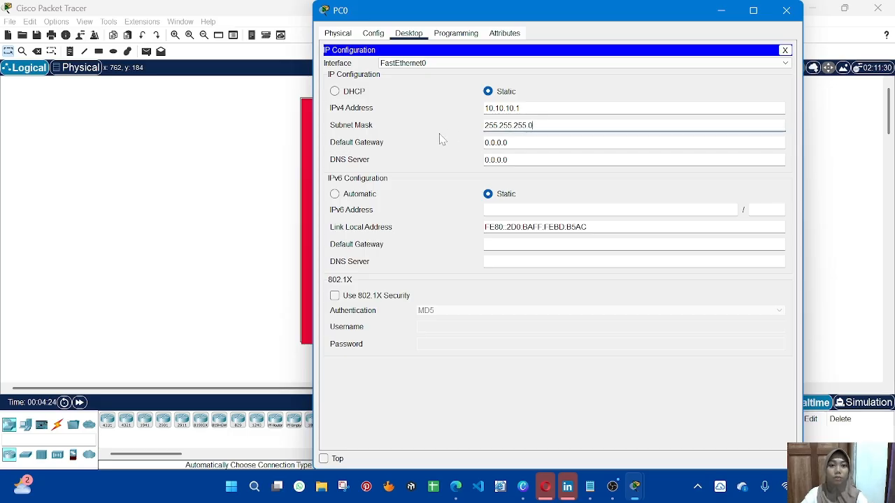
pyautogui.click(285, 124)
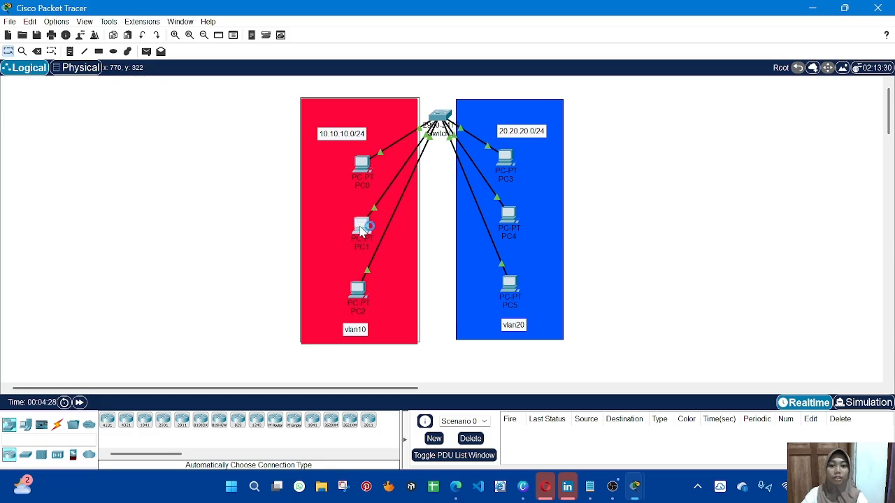
# Set PC1's static IPv4 address to 10.10.10.2 in its IP configuration.
pyautogui.click(362, 227)
pyautogui.click(409, 33)
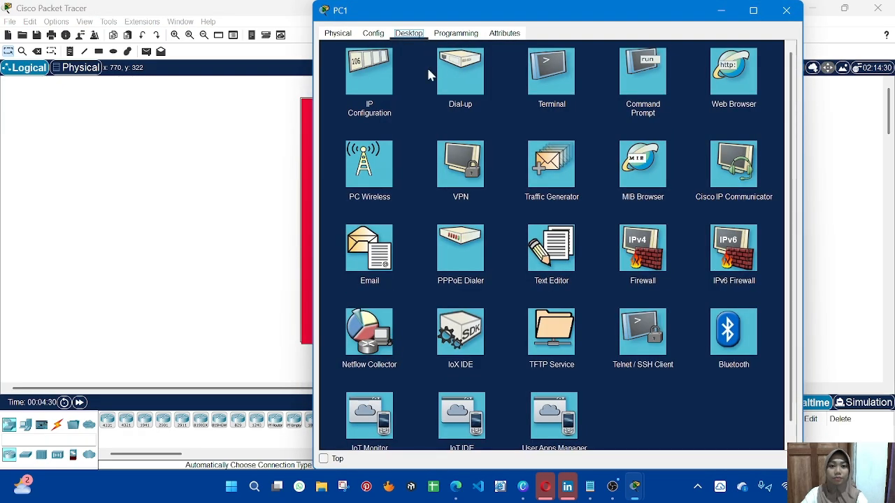
pyautogui.click(369, 70)
pyautogui.click(503, 108)
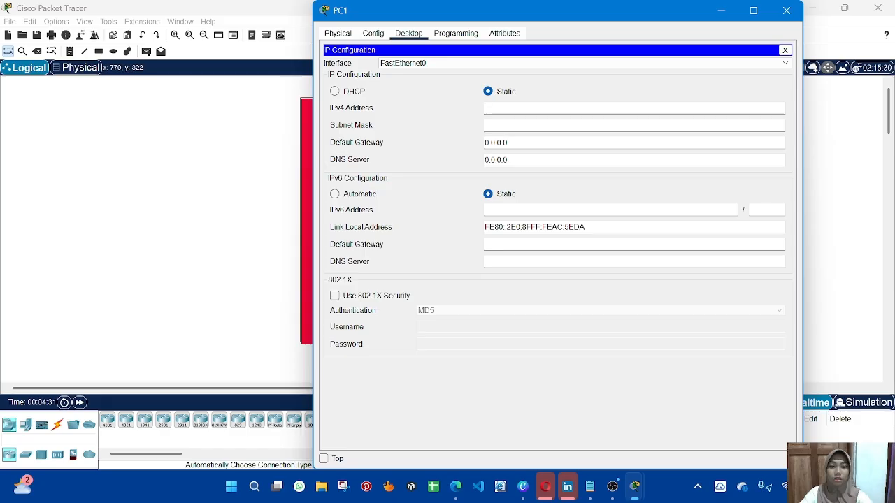
pyautogui.write('10.10.10')
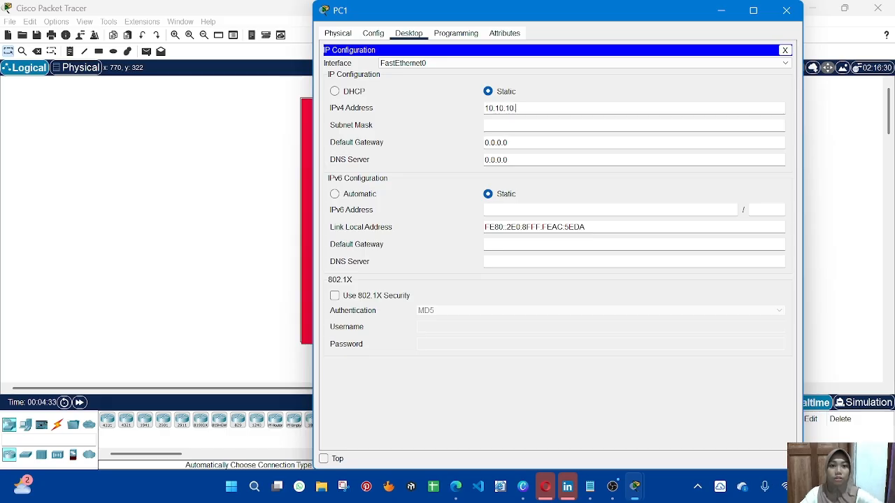
pyautogui.write('.2')
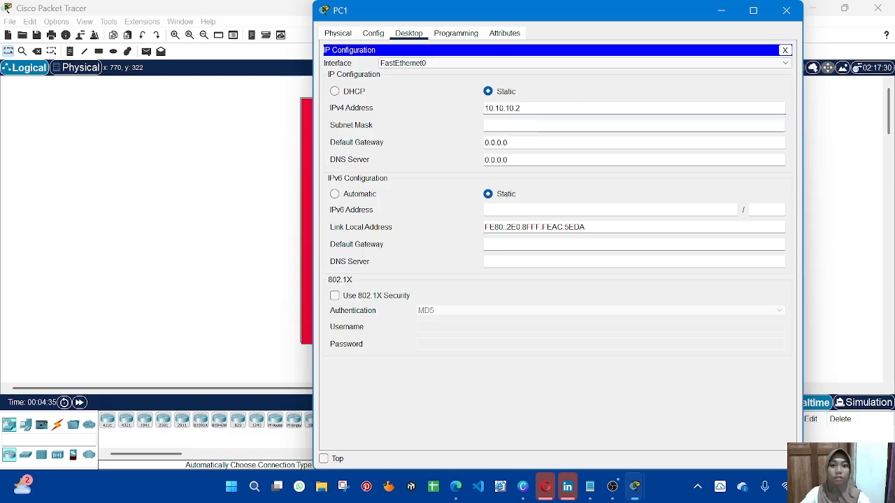
# Set PC1's subnet mask to 255.255.255.0 and return to the network topology.
pyautogui.press('Tab')
pyautogui.press('BackSpace')
pyautogui.press('BackSpace')
pyautogui.press('BackSpace')
pyautogui.press('BackSpace')
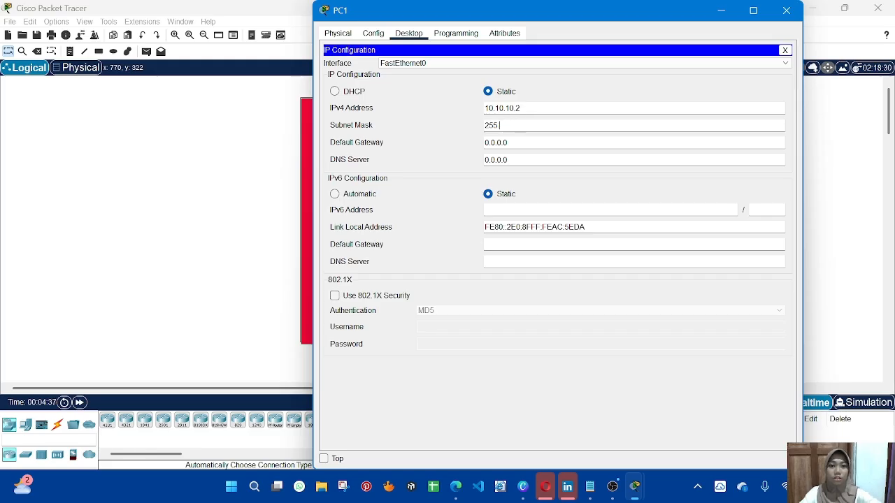
pyautogui.write('.255.255')
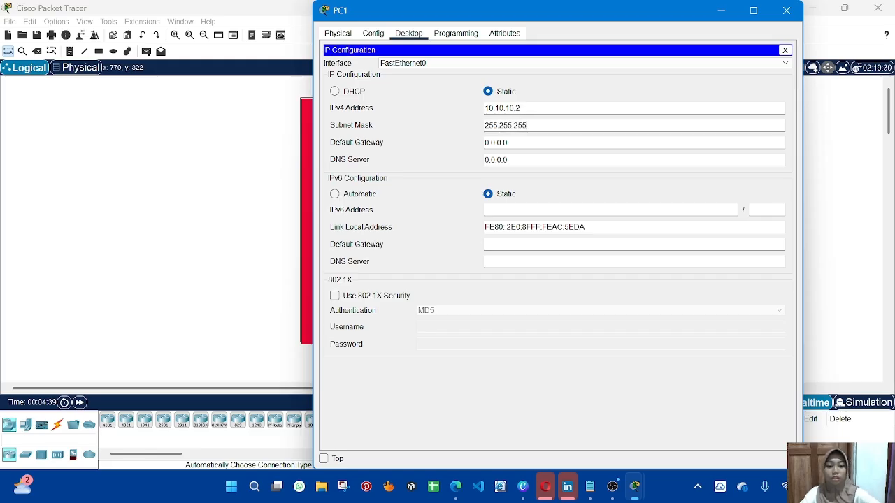
pyautogui.write('.0')
pyautogui.click(521, 108)
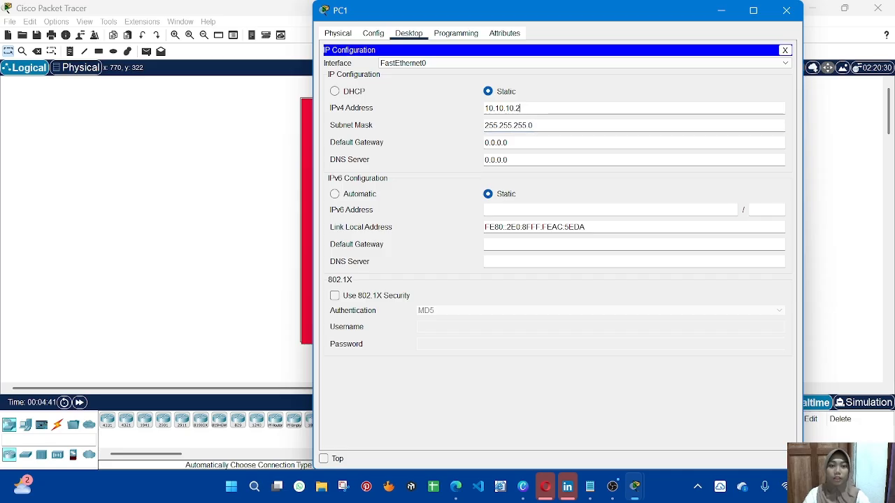
pyautogui.hotkey('ctrl', 'a')
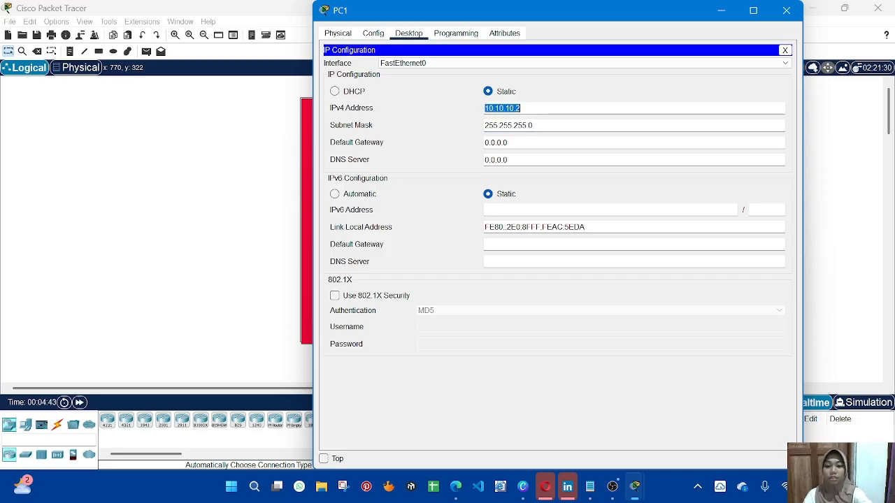
pyautogui.click(249, 203)
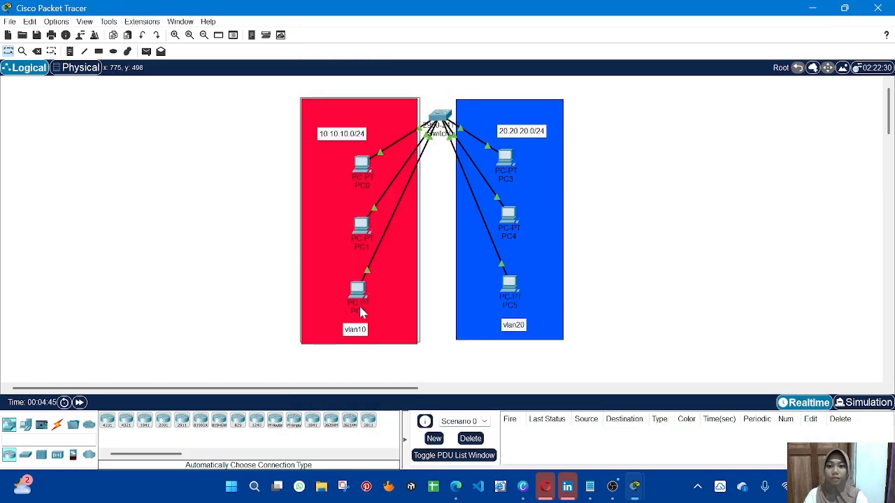
# Give PC2 the static IPv4 address 10.10.10.3 with subnet mask 255.255.255.0 in its IP configuration.
pyautogui.click(358, 289)
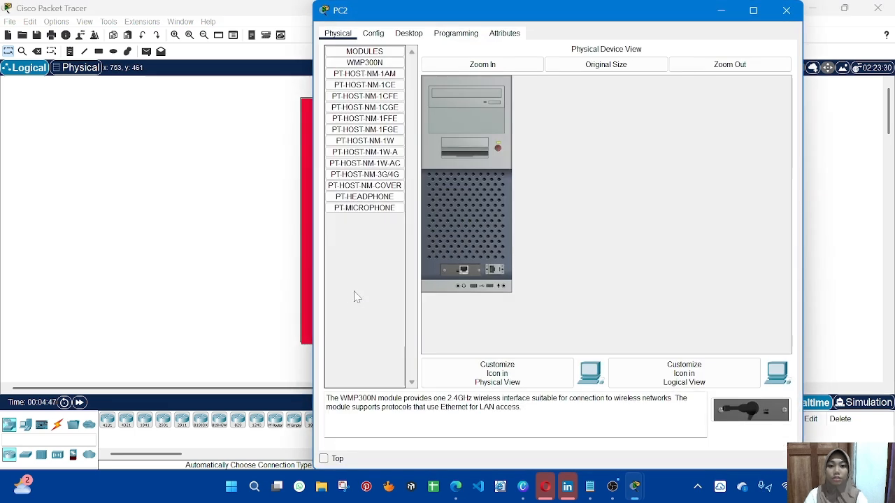
pyautogui.click(409, 33)
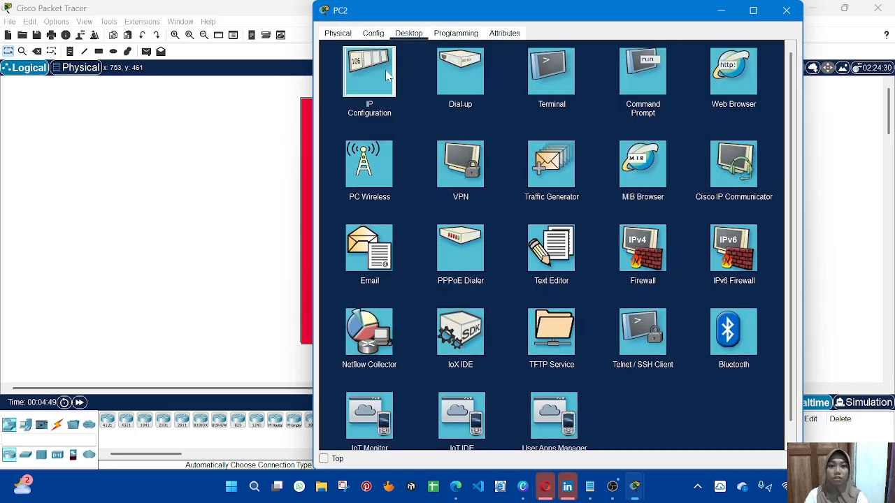
pyautogui.click(388, 82)
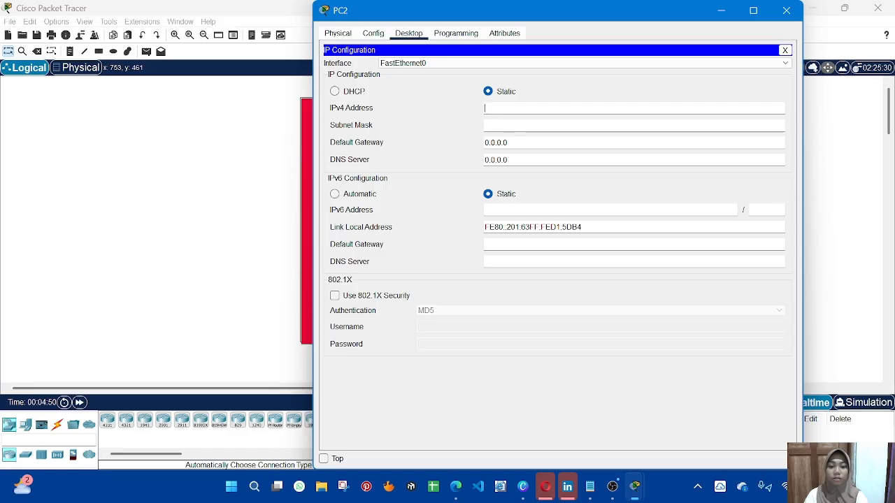
pyautogui.write('10.10.10.2')
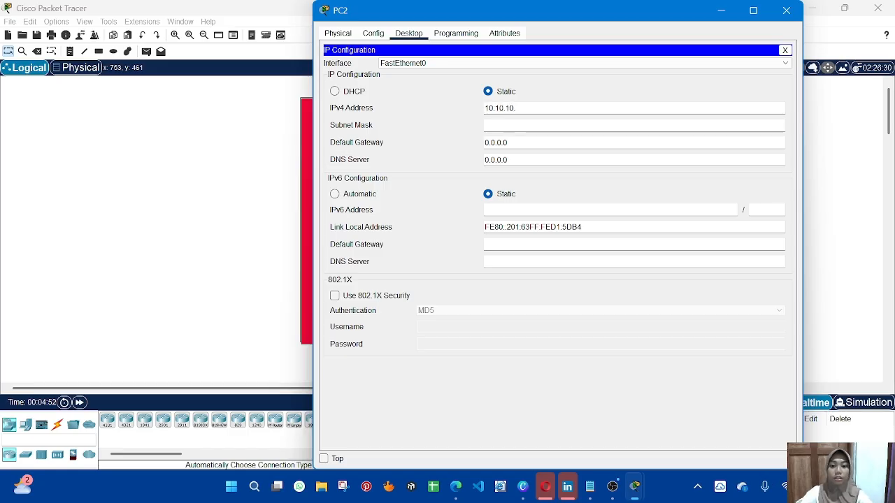
pyautogui.click(515, 125)
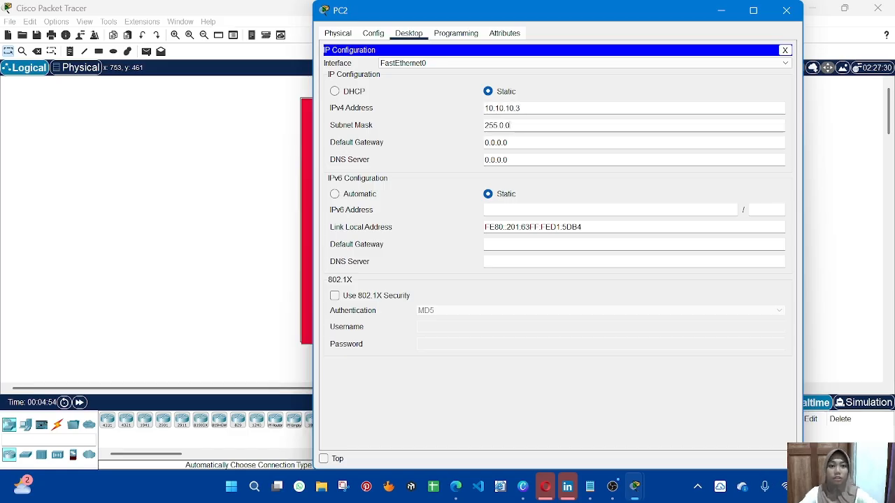
pyautogui.press('BackSpace')
pyautogui.press('BackSpace')
pyautogui.press('BackSpace')
pyautogui.press('BackSpace')
pyautogui.press('BackSpace')
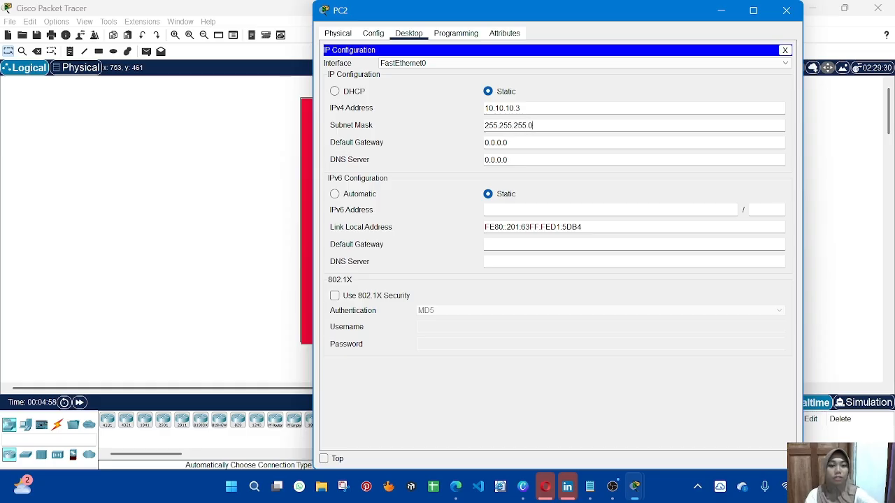
pyautogui.click(816, 199)
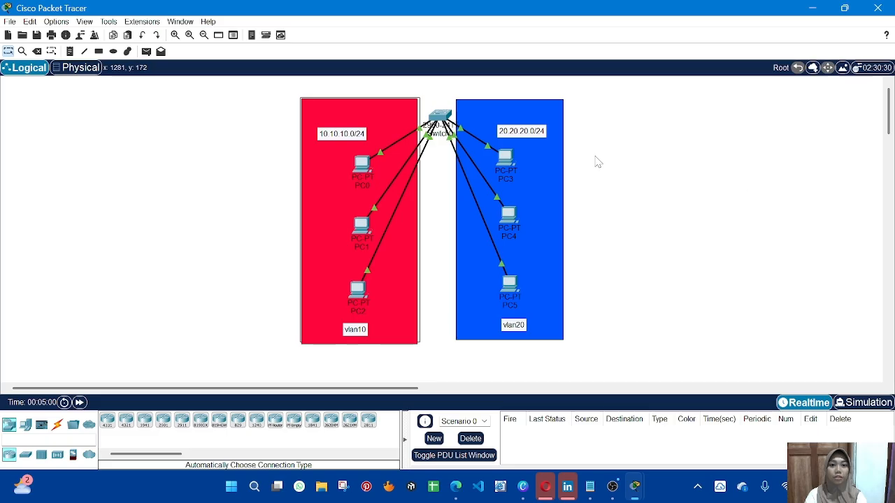
# Give PC3 the static IPv4 address 20.20.20.1 with subnet mask 255.255.255.0 in its IP configuration.
pyautogui.click(506, 159)
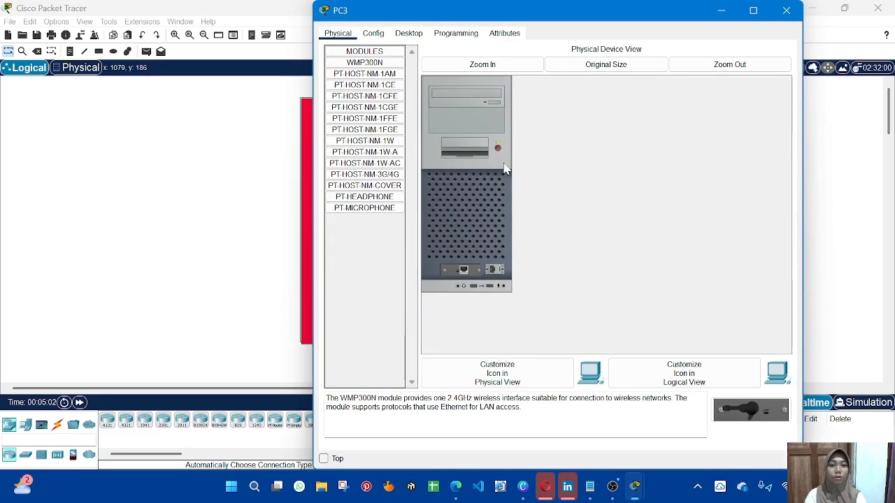
pyautogui.click(409, 33)
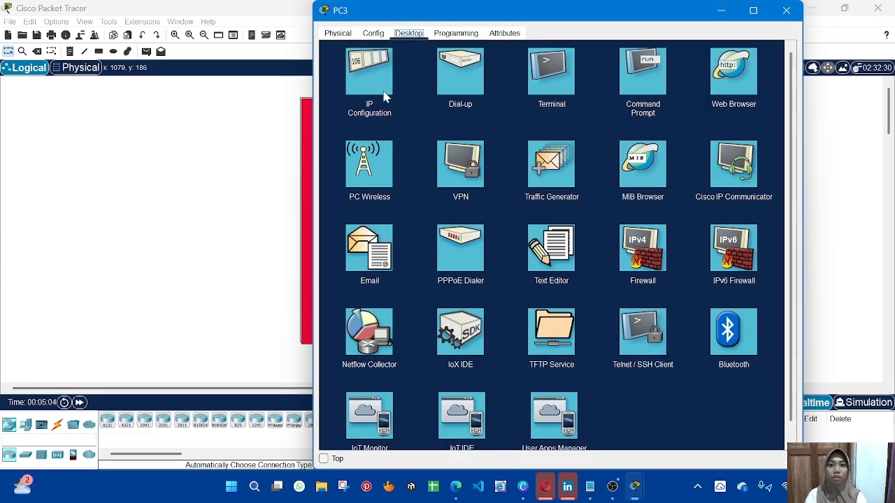
pyautogui.click(382, 100)
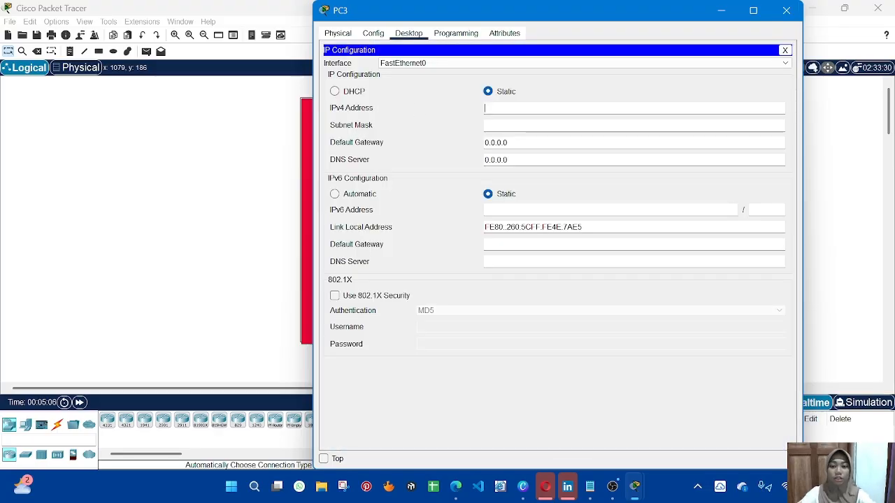
pyautogui.write('20.20.20.1')
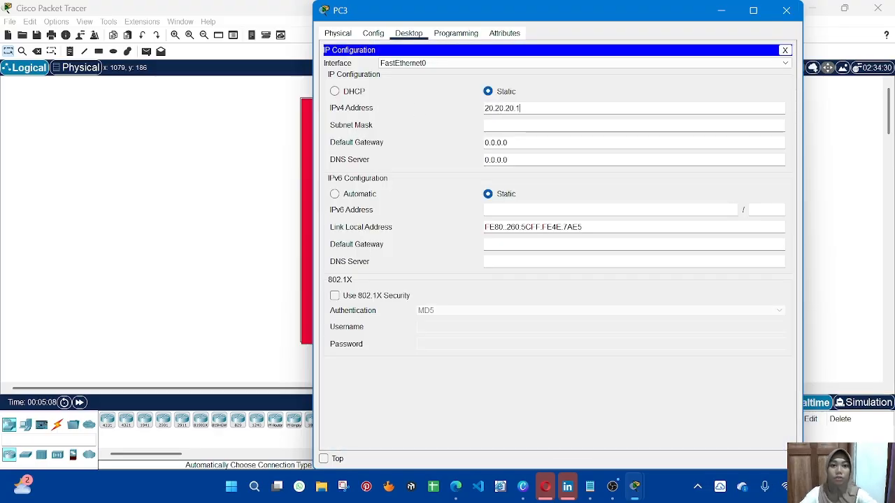
pyautogui.press('Tab')
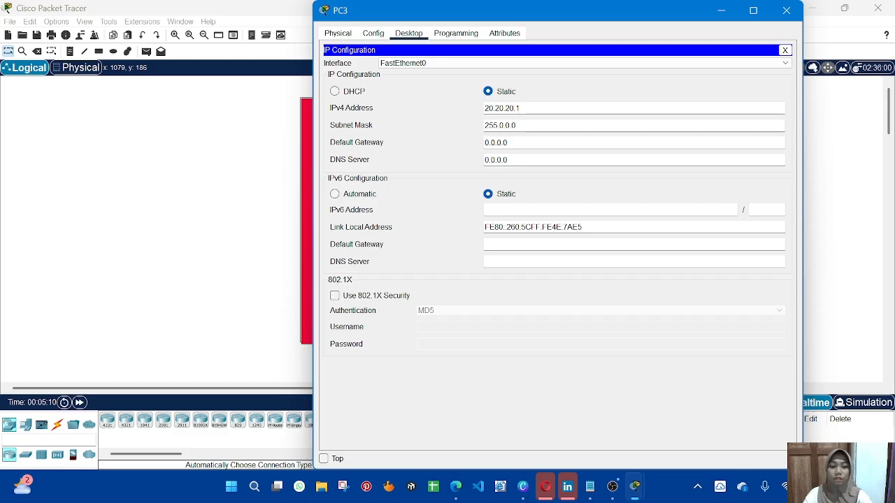
pyautogui.press('BackSpace')
pyautogui.press('BackSpace')
pyautogui.write('.2')
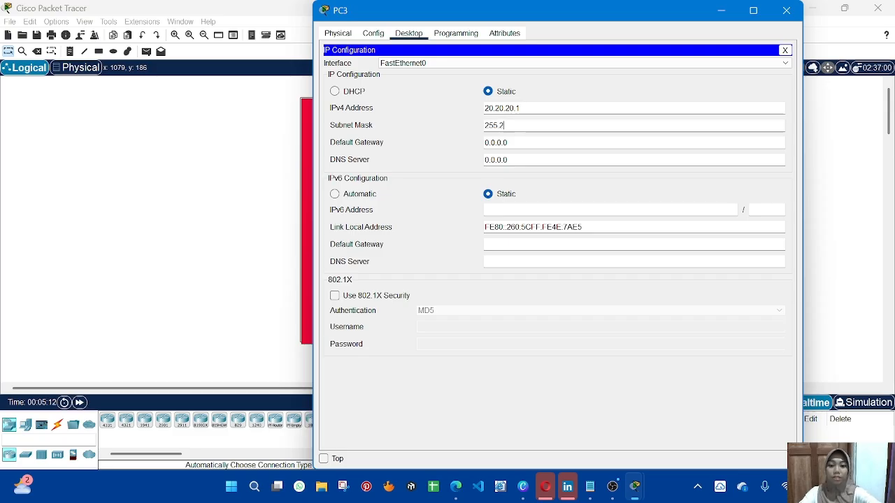
pyautogui.write('55.255')
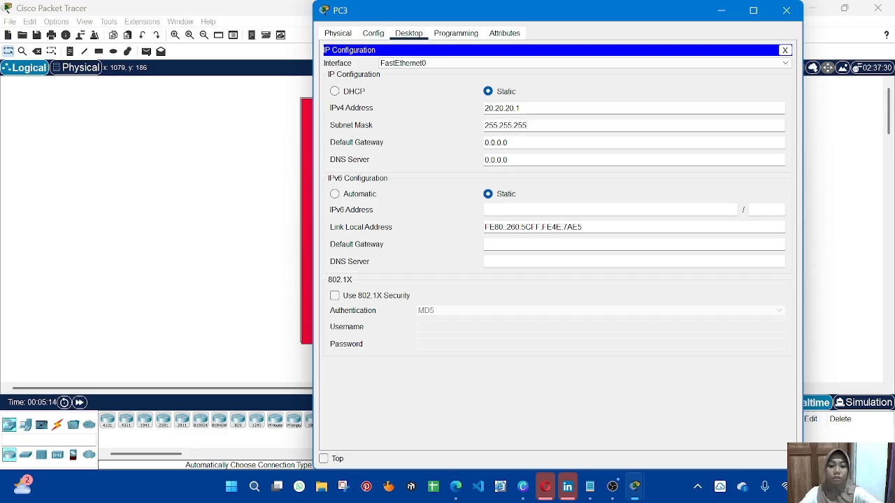
pyautogui.write('.0')
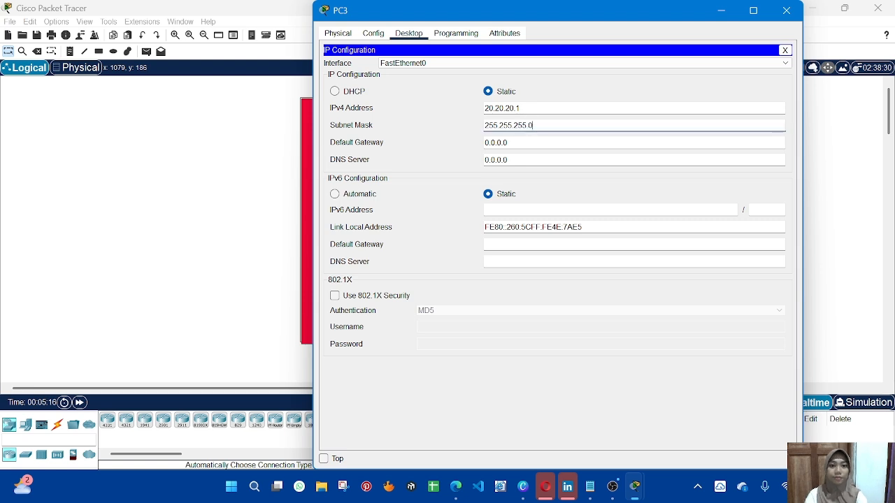
pyautogui.hotkey('shift', 'Tab')
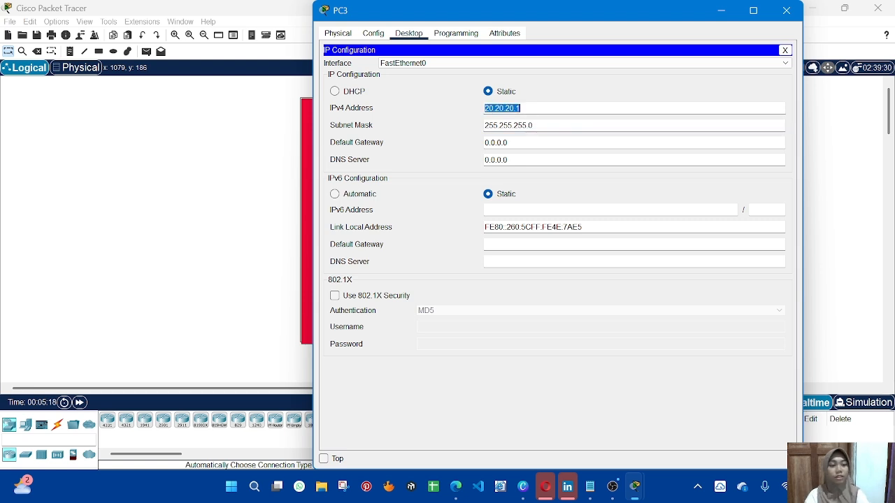
pyautogui.click(860, 179)
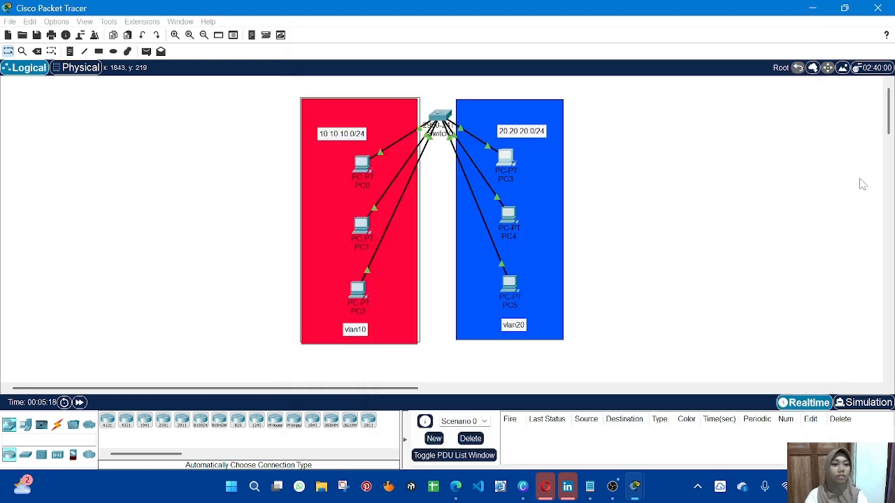
# Give PC4 the static IPv4 address 20.20.20.2 with subnet mask 255.255.255.0 in its IP configuration.
pyautogui.click(508, 218)
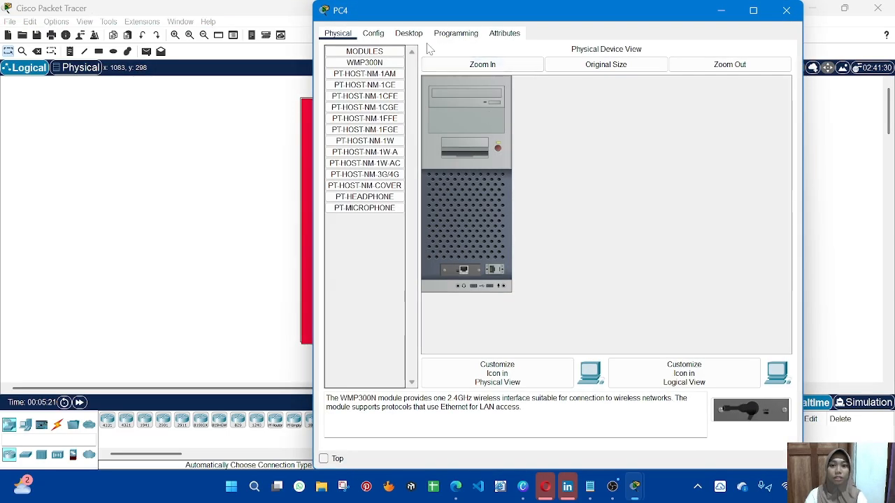
pyautogui.click(416, 35)
pyautogui.click(376, 71)
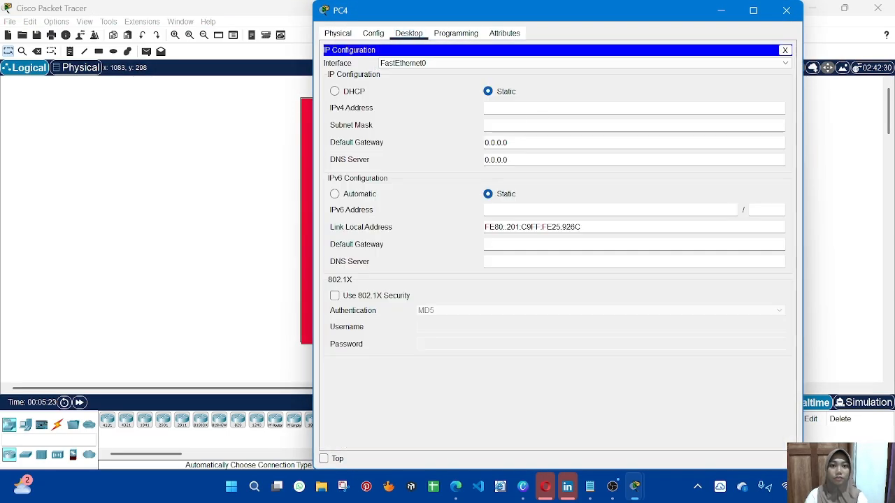
pyautogui.write('20.20.20.1')
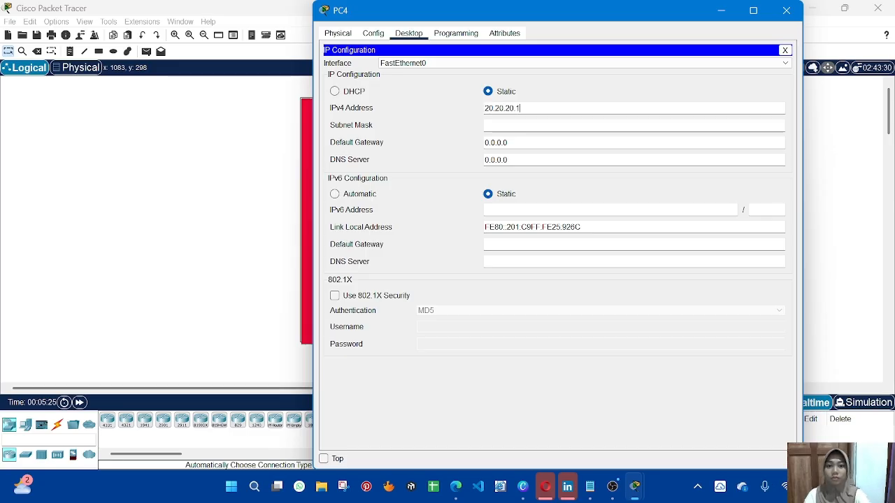
pyautogui.press('Tab')
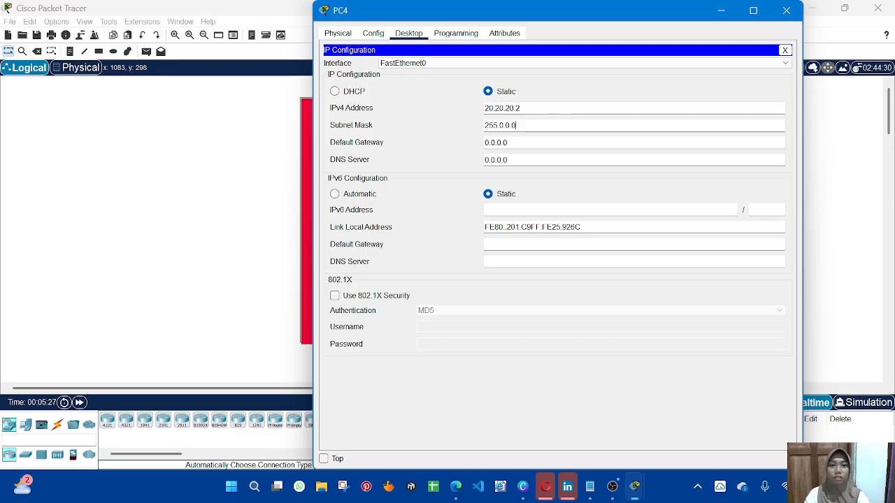
pyautogui.press('BackSpace')
pyautogui.press('BackSpace')
pyautogui.press('BackSpace')
pyautogui.press('BackSpace')
pyautogui.press('BackSpace')
pyautogui.write('255.255.')
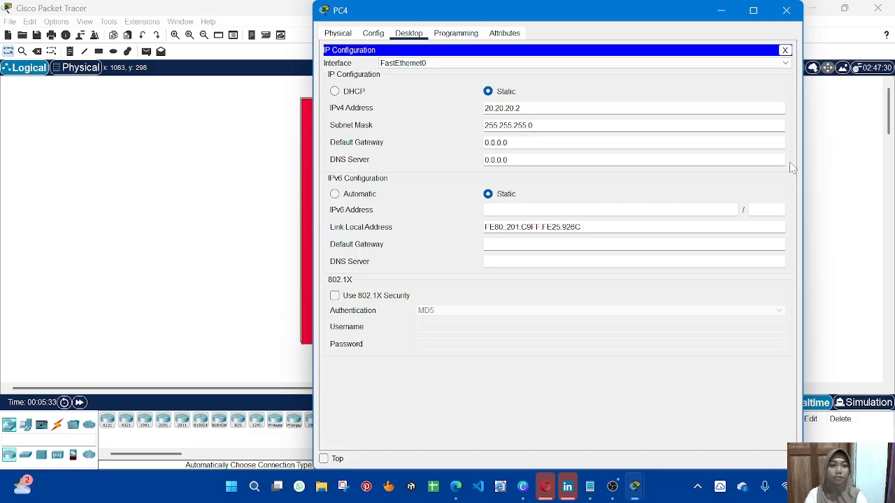
pyautogui.click(811, 171)
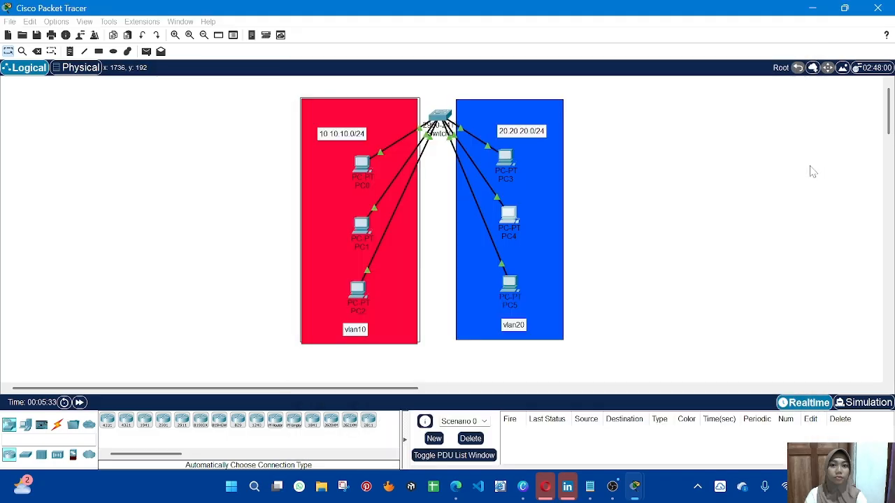
# Give PC5 the static IPv4 address 20.20.20.3 with subnet mask 255.255.255.0 in its IP configuration.
pyautogui.click(510, 286)
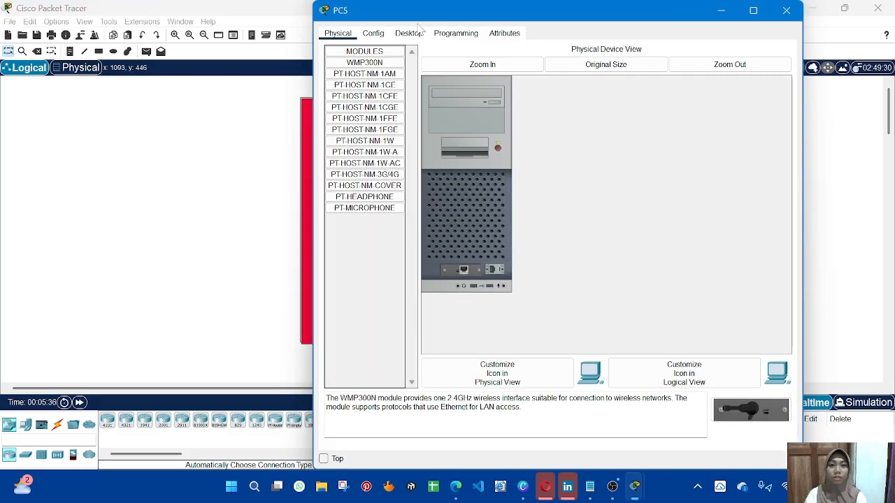
pyautogui.click(408, 33)
pyautogui.click(382, 72)
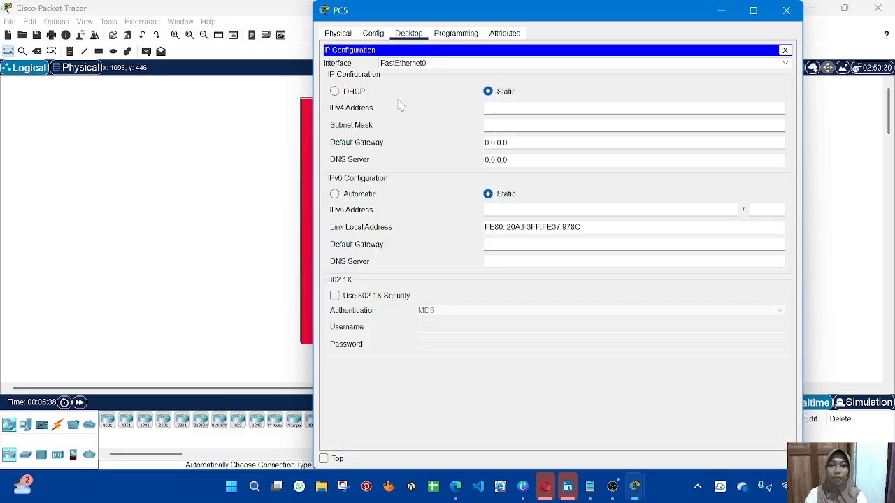
pyautogui.write('20.20.20.1')
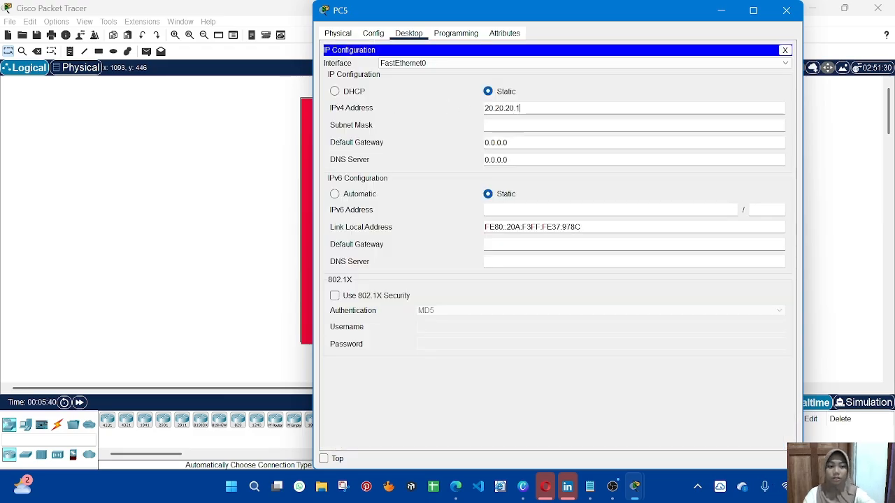
pyautogui.write('3')
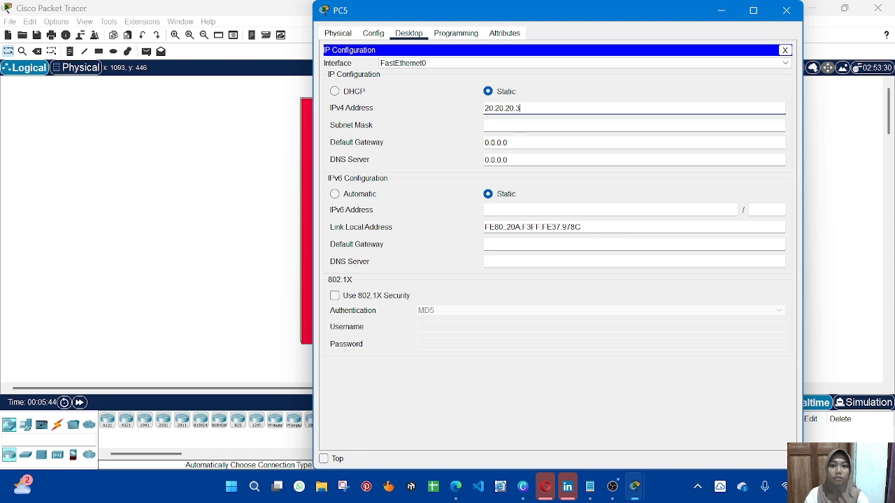
pyautogui.click(512, 126)
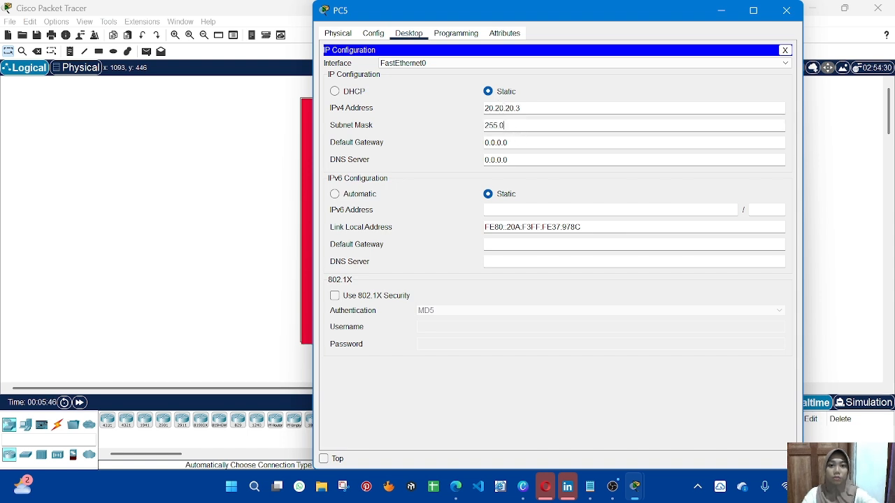
pyautogui.write('.255.2')
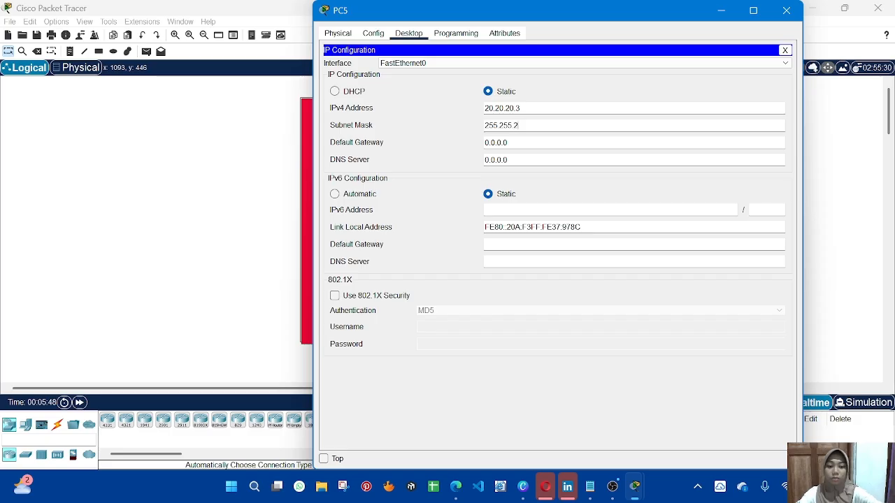
pyautogui.write('55.0')
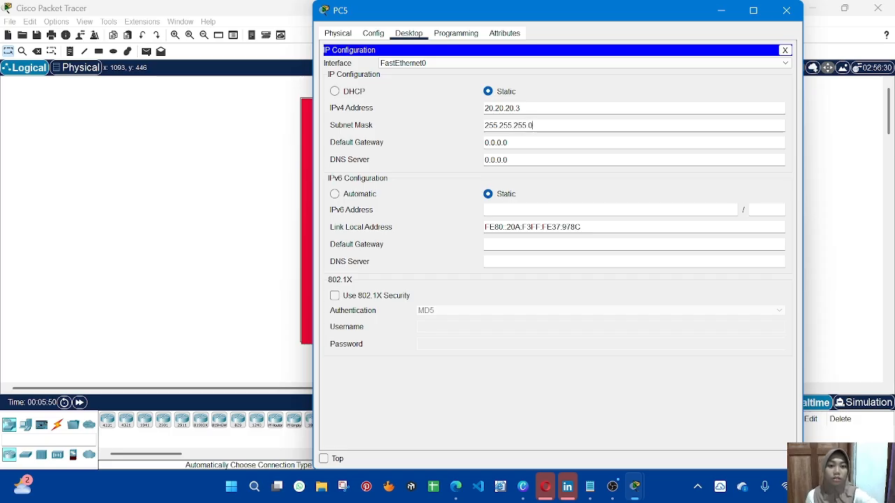
pyautogui.click(249, 228)
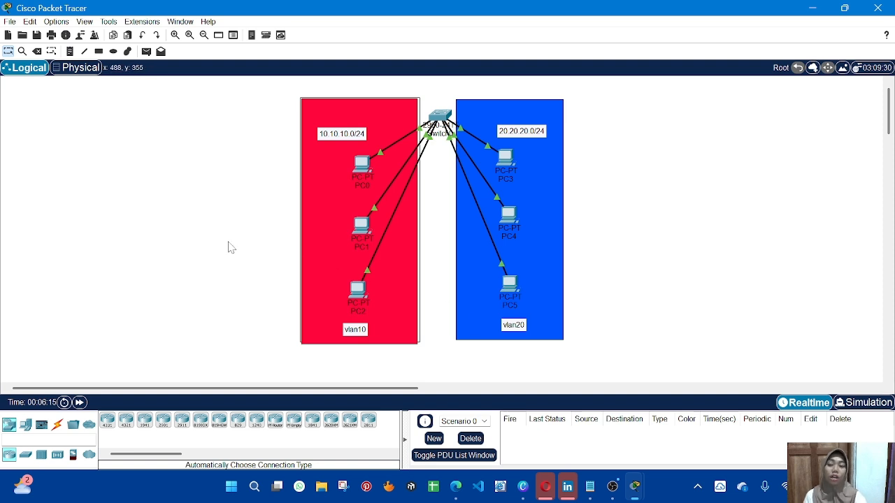
# Test connectivity in the vlan10 group by sending simple PDUs from PC0 to PC1 and from PC1 to PC2.
pyautogui.click(146, 51)
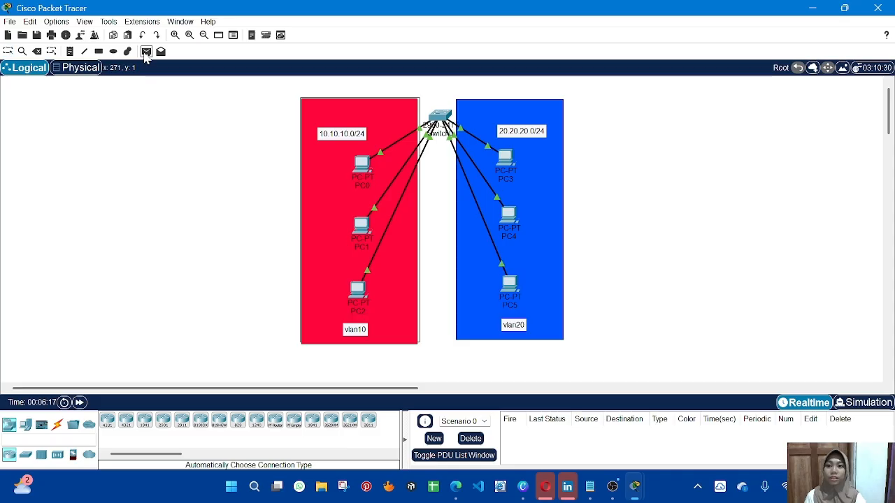
pyautogui.click(361, 164)
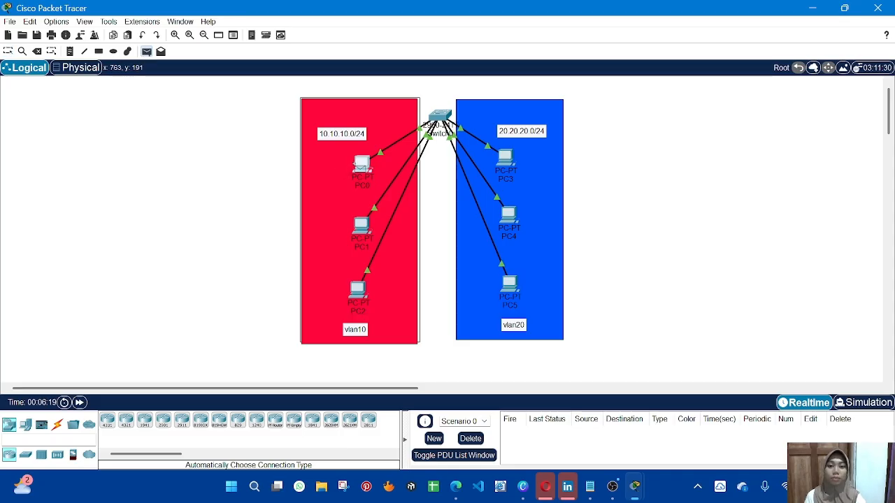
pyautogui.click(361, 228)
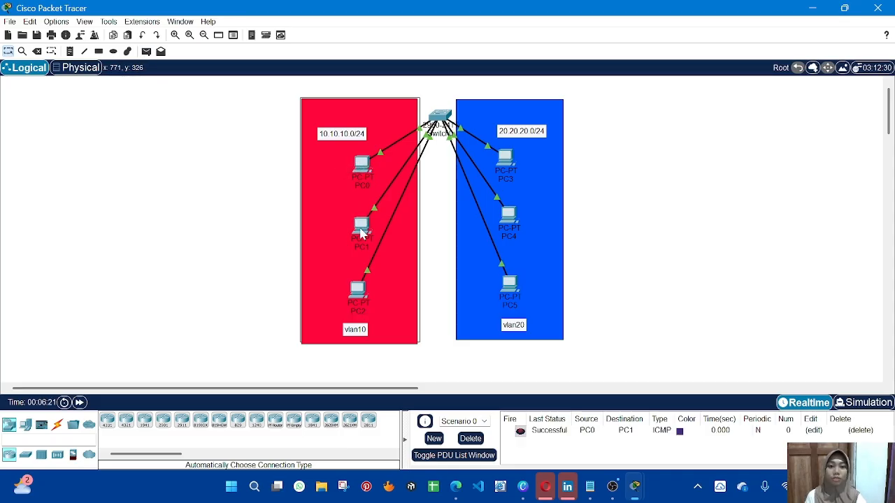
pyautogui.click(146, 51)
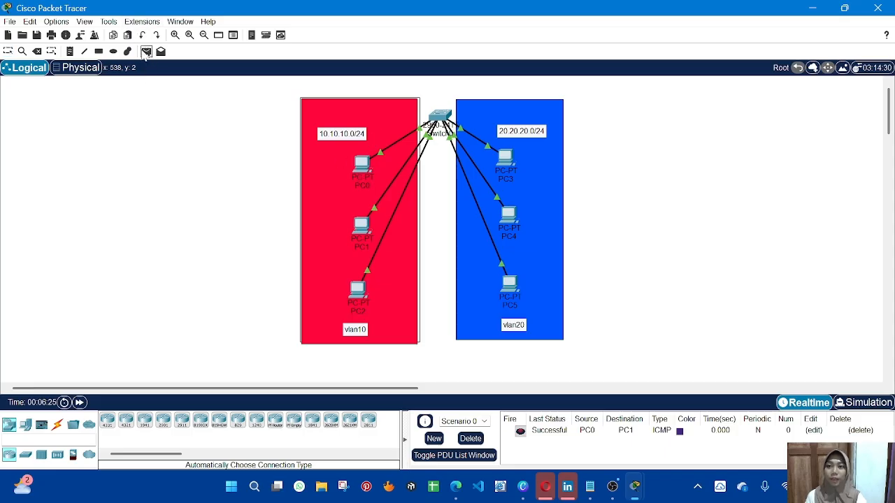
pyautogui.click(362, 225)
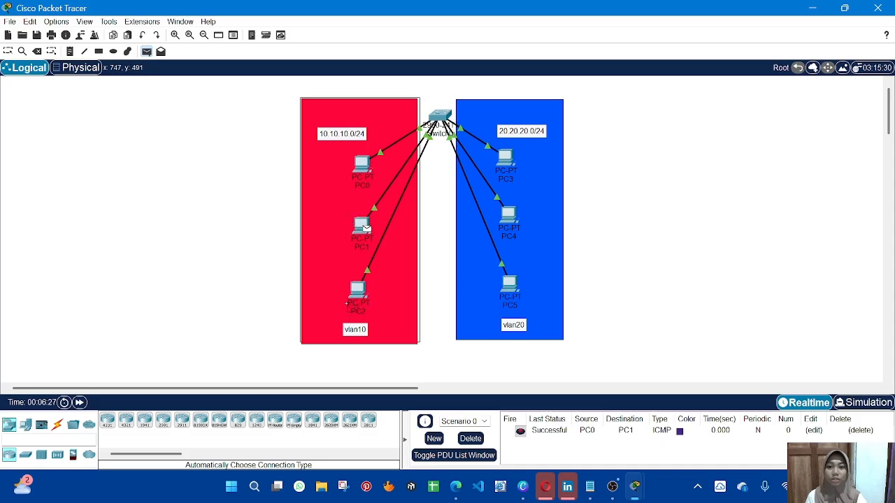
pyautogui.click(357, 292)
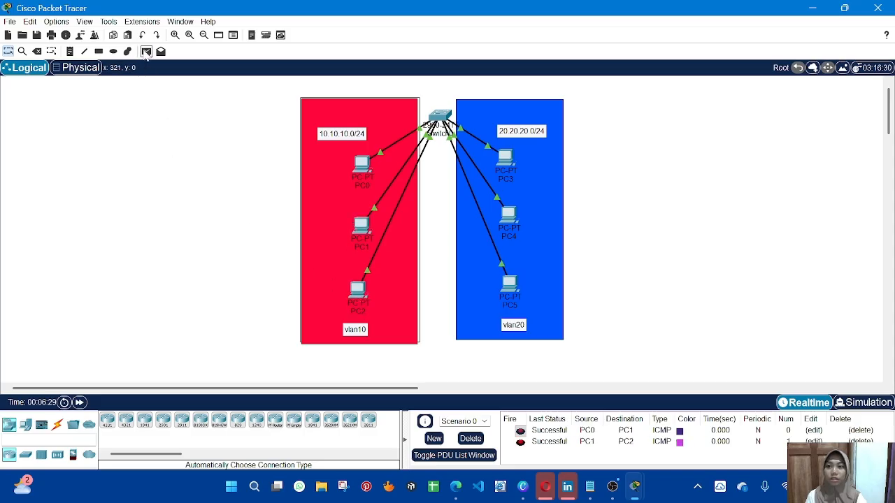
# Test connectivity in the vlan20 group by sending simple PDUs from PC3 to PC4 and from PC4 to PC5.
pyautogui.click(146, 52)
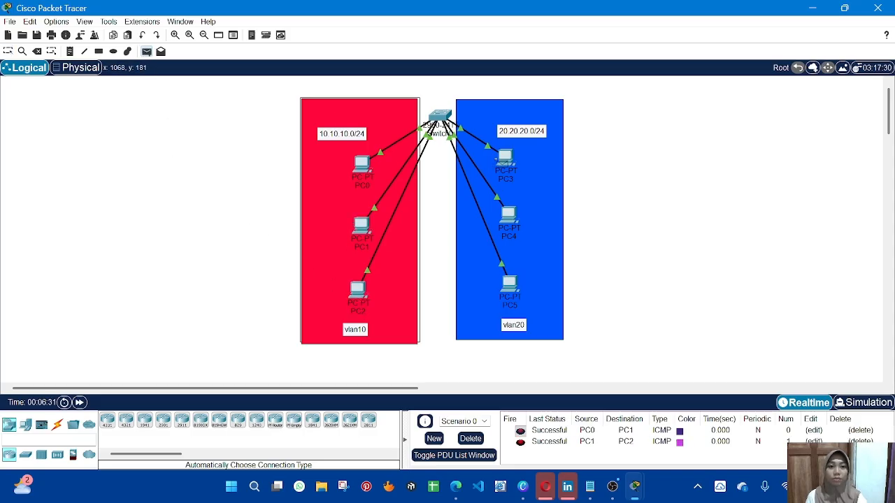
pyautogui.click(505, 158)
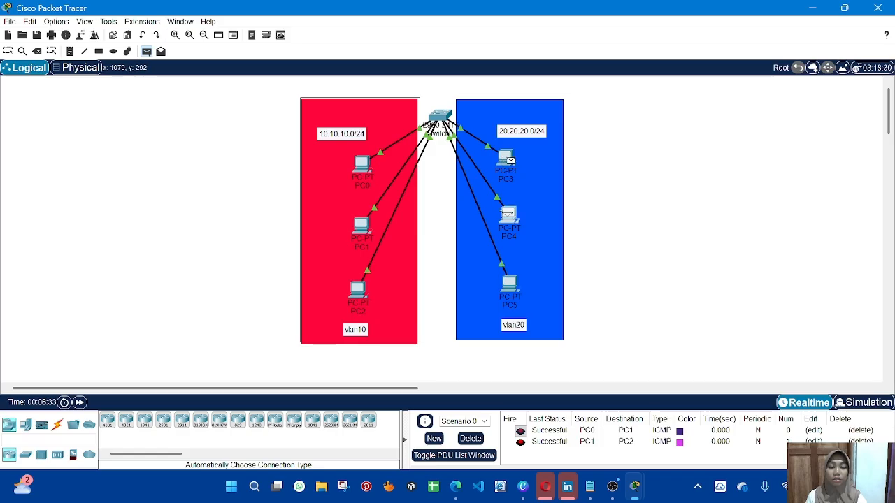
pyautogui.click(508, 215)
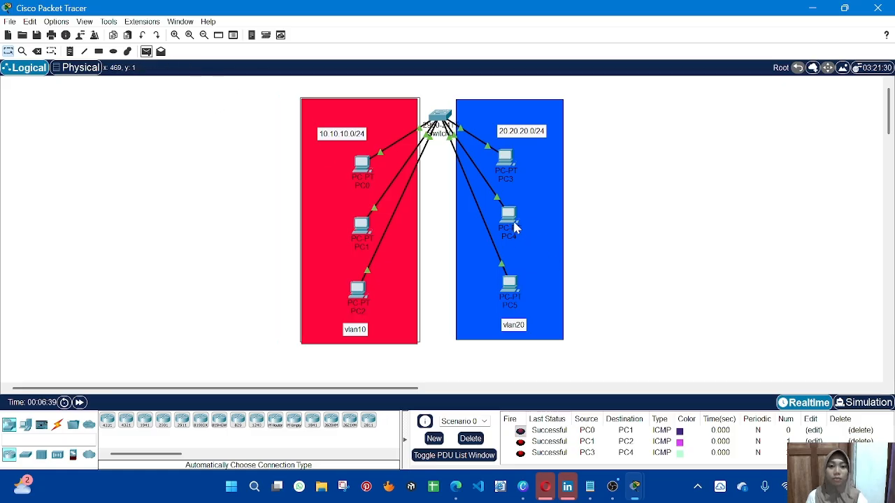
pyautogui.click(146, 53)
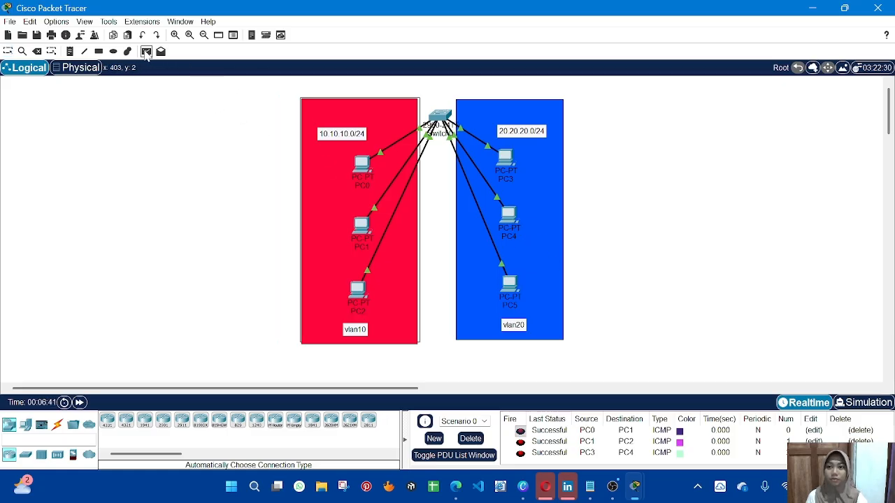
pyautogui.click(509, 215)
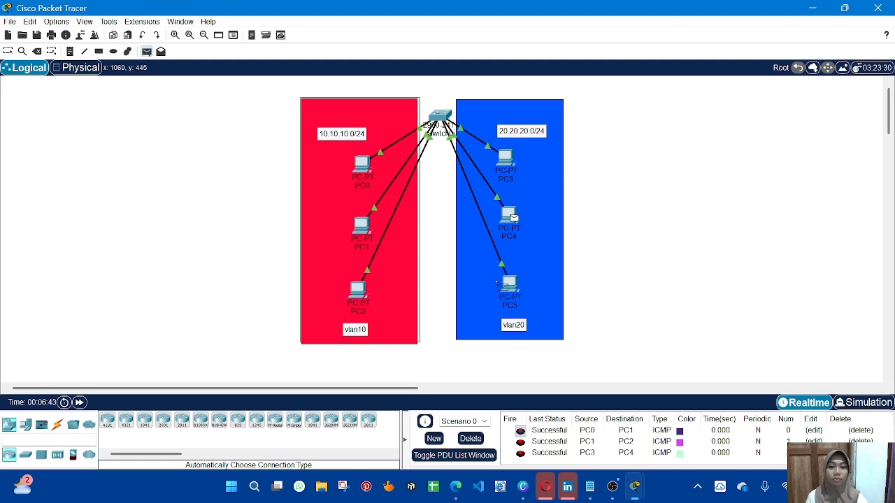
pyautogui.click(507, 284)
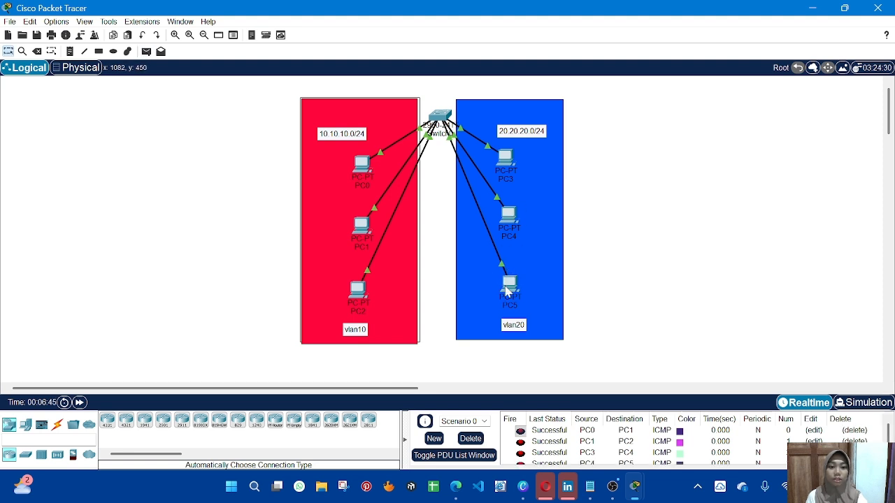
# Delete the current PDU scenario and test connectivity between the groups by sending a simple PDU from PC0 to PC3.
pyautogui.click(468, 439)
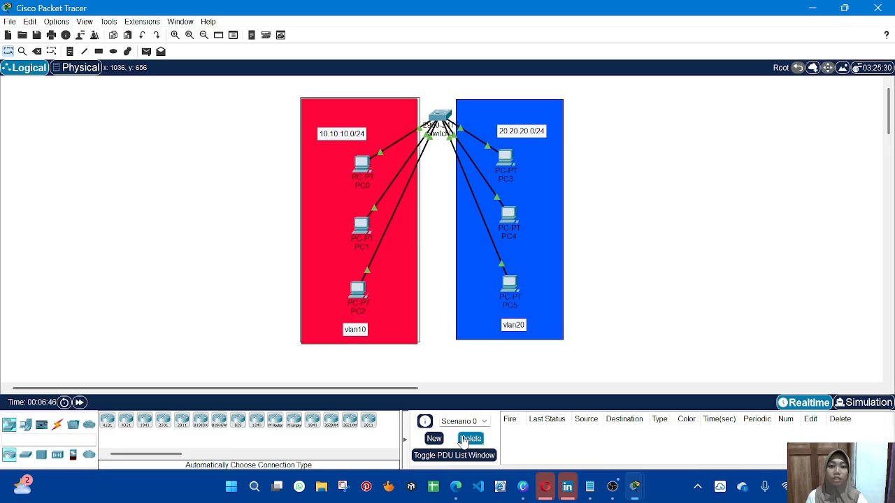
pyautogui.click(147, 51)
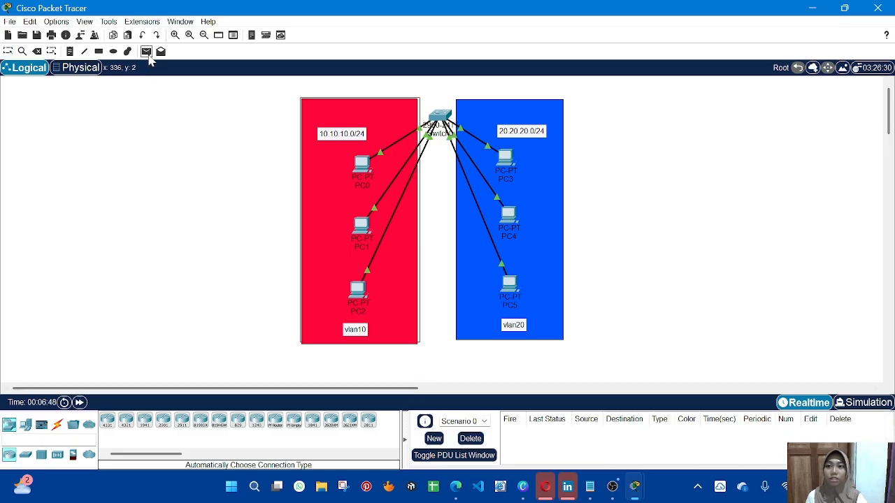
pyautogui.click(360, 163)
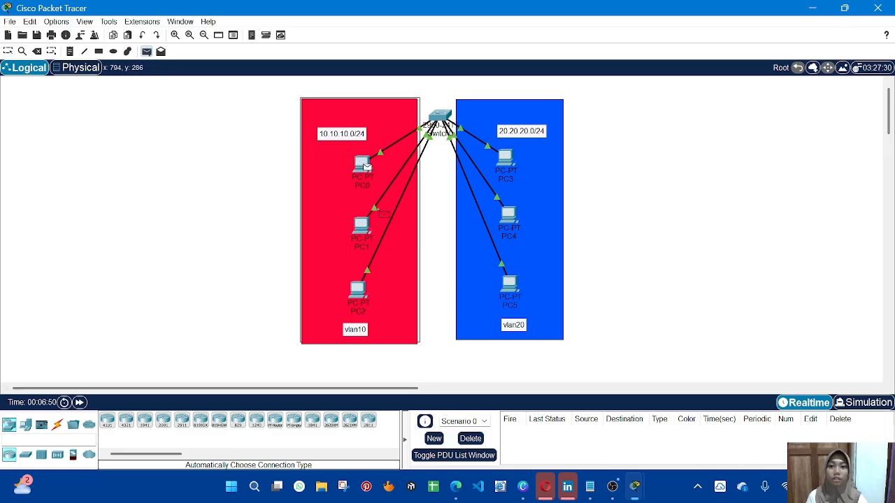
pyautogui.click(502, 156)
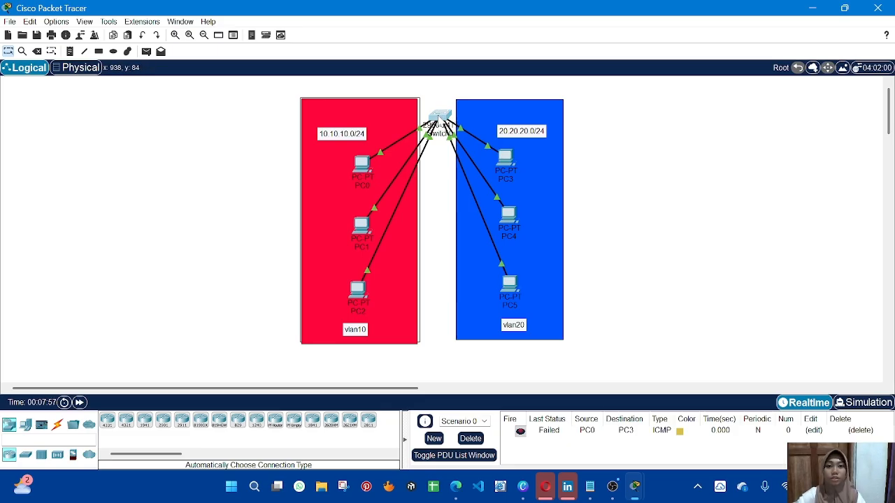
pyautogui.click(439, 117)
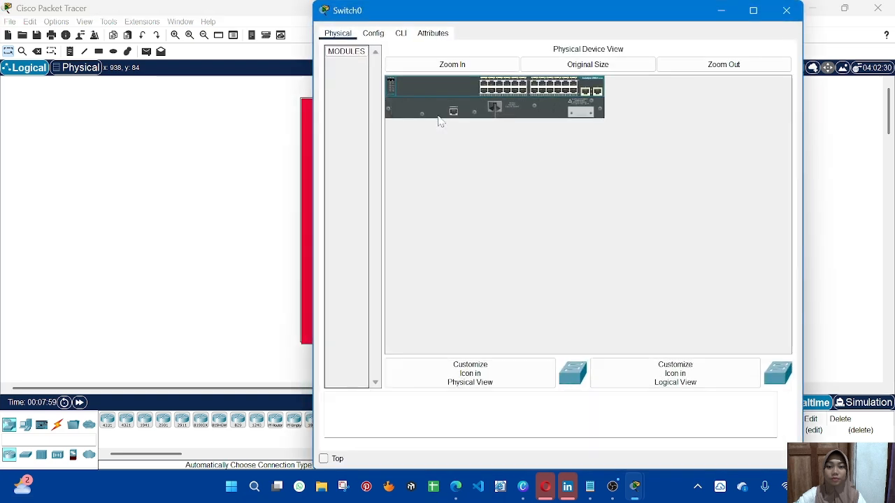
pyautogui.click(402, 35)
pyautogui.press('Return')
pyautogui.press('Return')
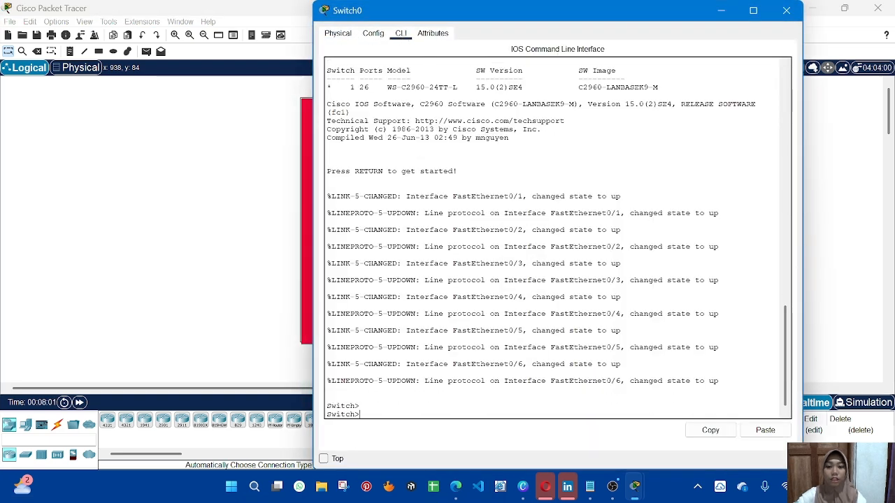
pyautogui.click(242, 239)
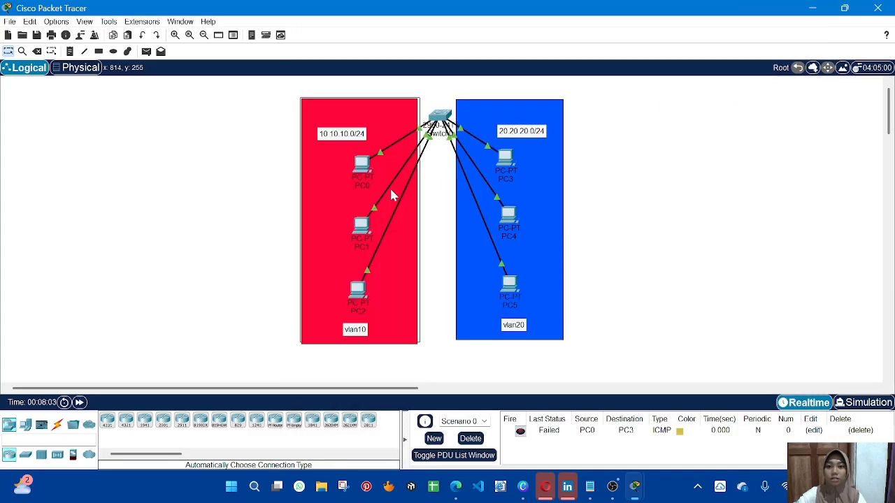
# Move the switch slightly upward and set the preferences to always show port labels in the logical workspace.
pyautogui.moveTo(440, 115)
pyautogui.mouseDown()
pyautogui.moveTo(455, 91)
pyautogui.moveTo(413, 86)
pyautogui.moveTo(438, 108)
pyautogui.mouseUp()
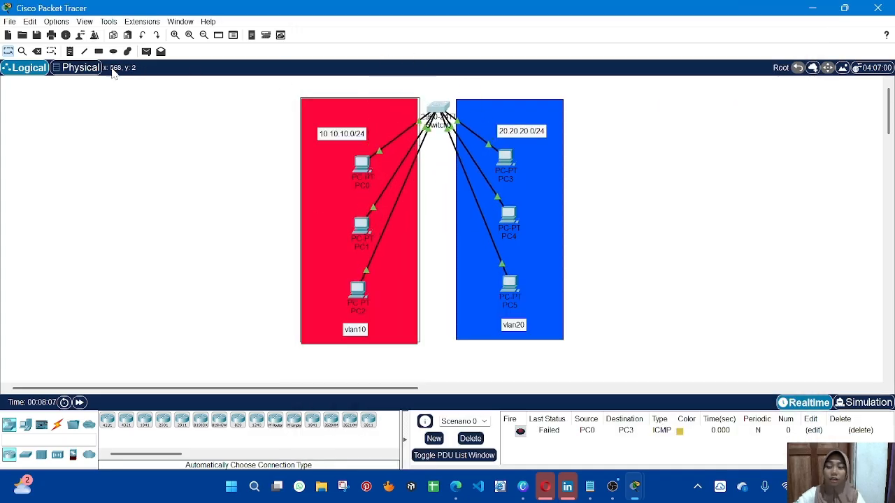
pyautogui.click(56, 21)
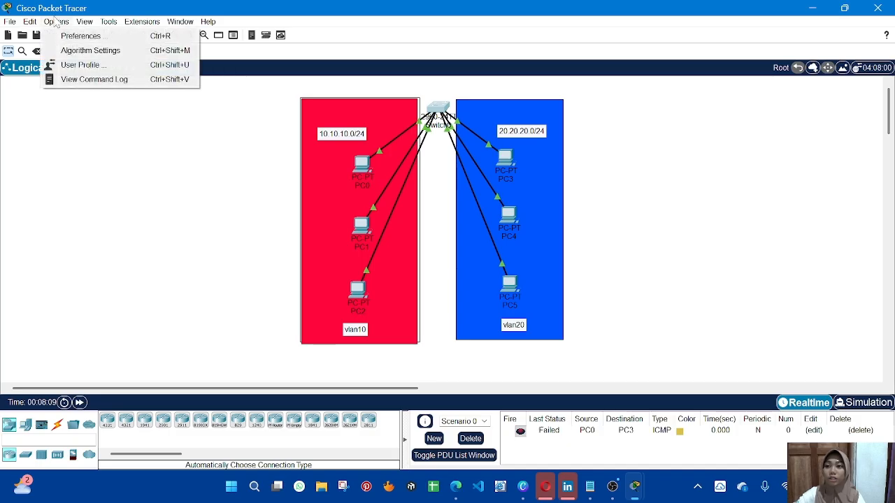
pyautogui.click(66, 39)
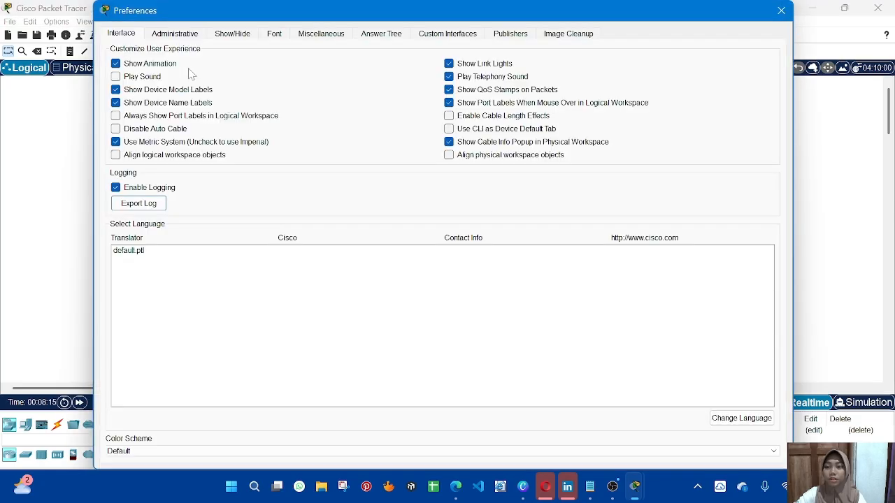
pyautogui.click(116, 117)
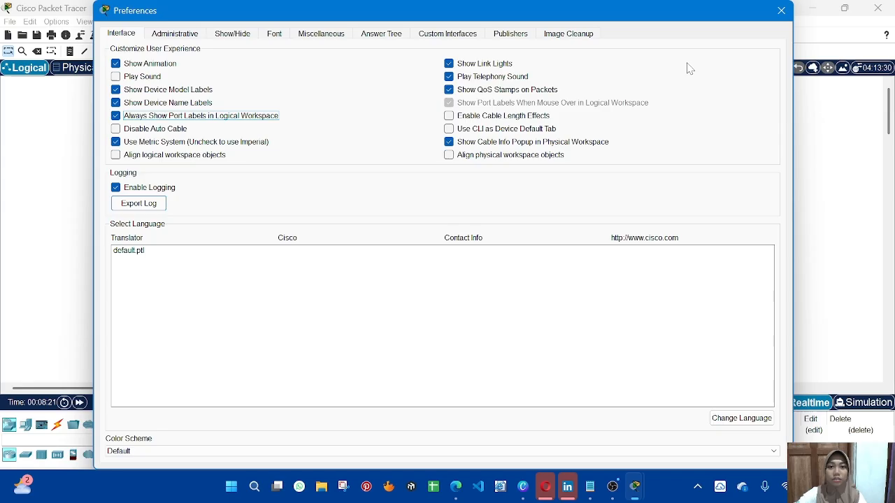
pyautogui.click(780, 10)
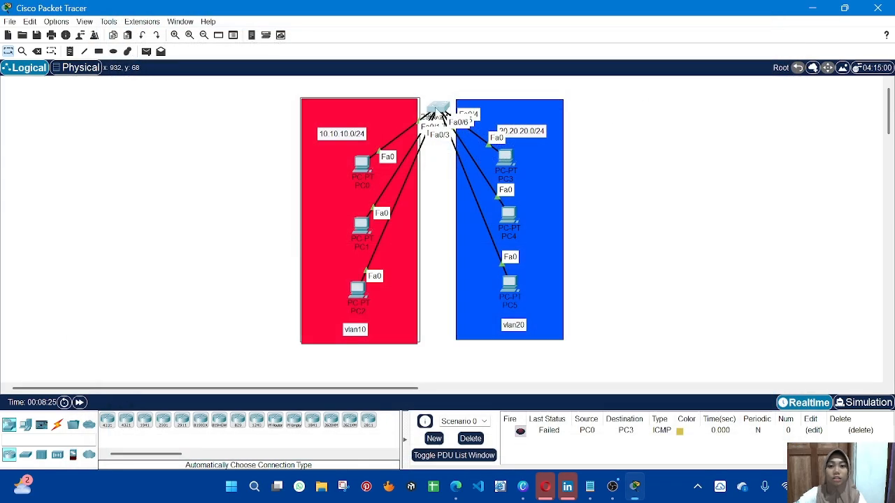
# Shift PC0, PC1 and PC2 slightly up and to the left within the red vlan10 area.
pyautogui.moveTo(365, 171); pyautogui.dragTo(351, 160)
pyautogui.moveTo(360, 242); pyautogui.dragTo(351, 222)
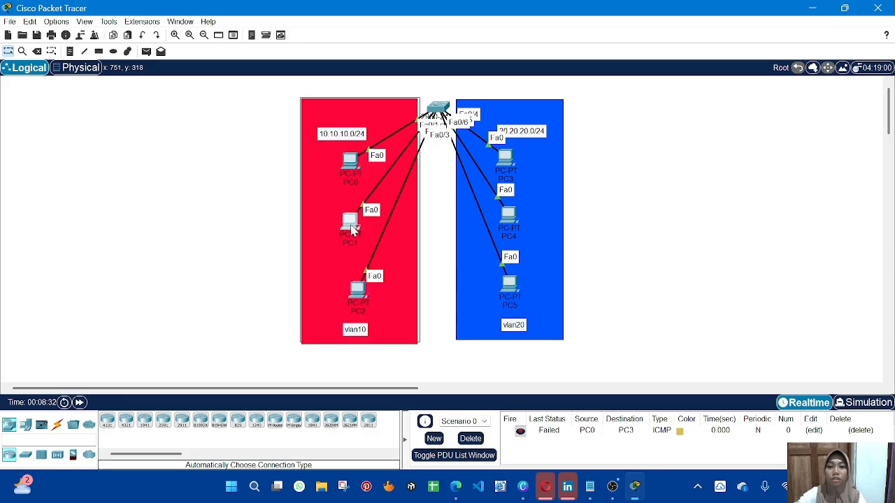
pyautogui.moveTo(358, 288)
pyautogui.mouseDown()
pyautogui.moveTo(283, 133)
pyautogui.moveTo(359, 266)
pyautogui.moveTo(355, 279)
pyautogui.mouseUp()
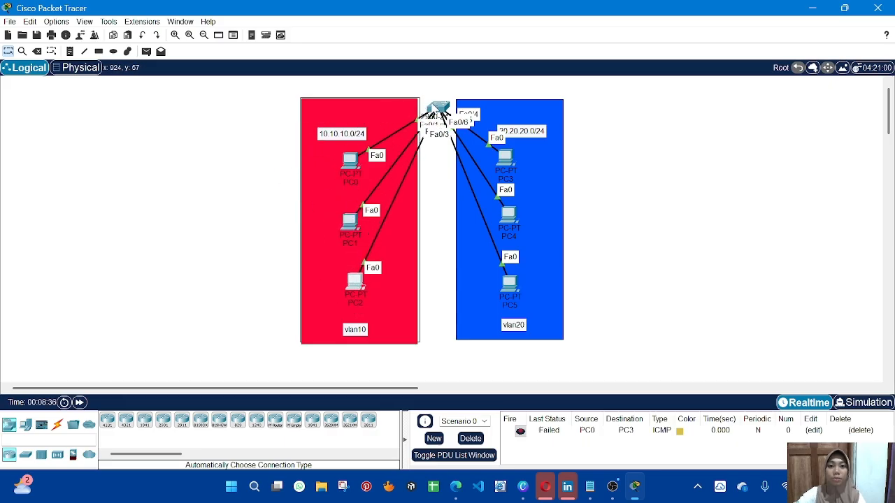
# Open the switch's command line and enter global configuration mode with en and conf t.
pyautogui.click(438, 110)
pyautogui.press('Return')
pyautogui.press('Return')
pyautogui.press('Return')
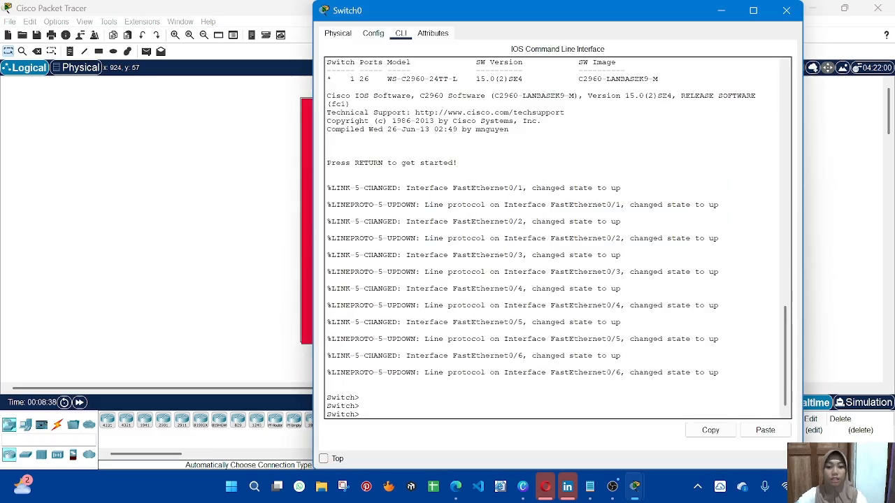
pyautogui.write('en')
pyautogui.press('Return')
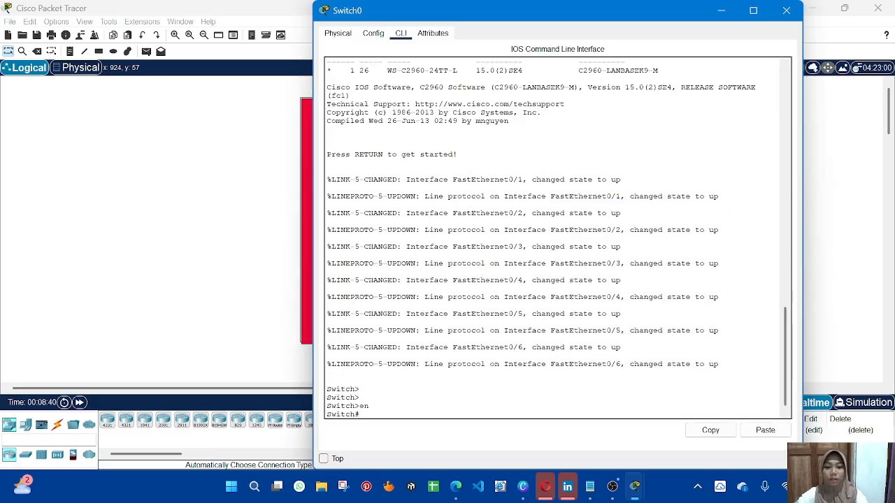
pyautogui.write('conf t')
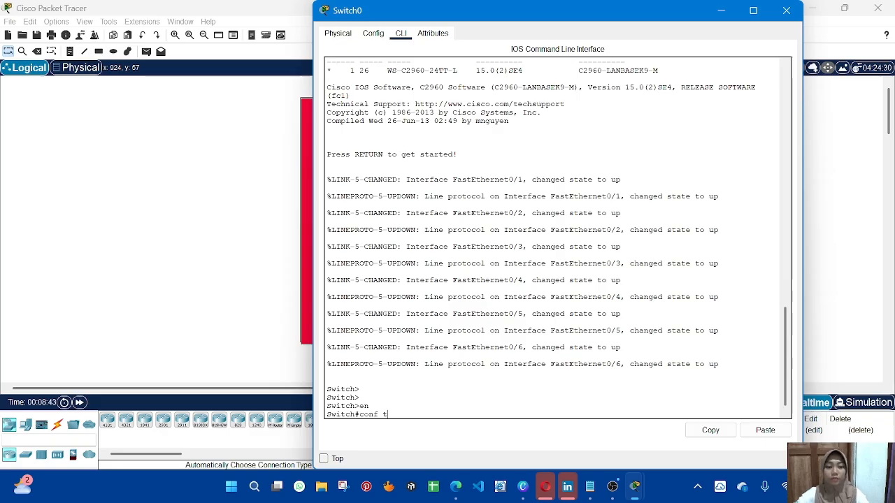
pyautogui.press('Return')
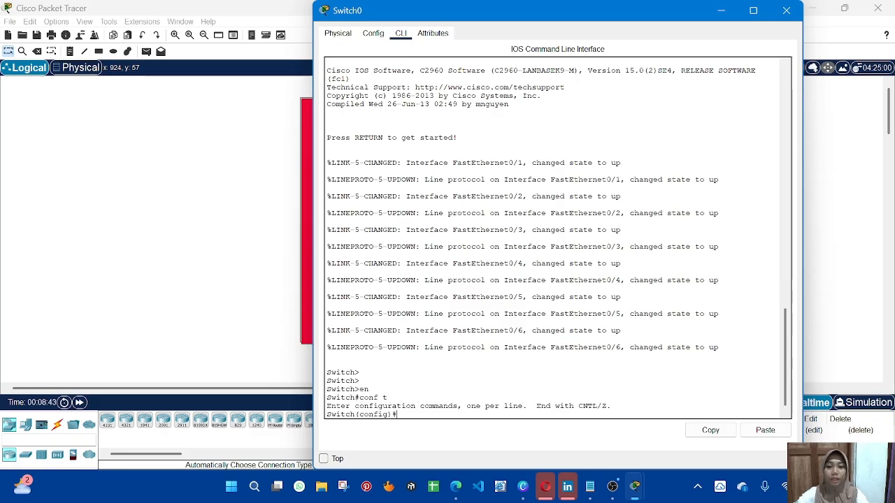
pyautogui.press('Return')
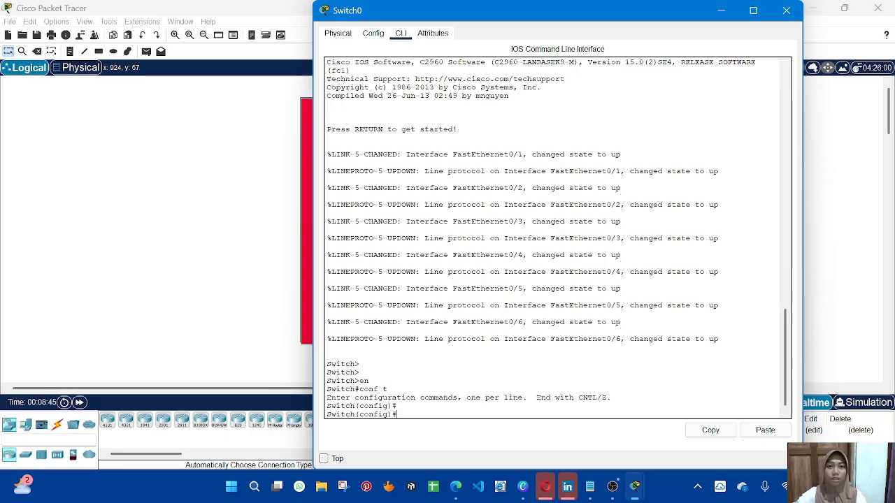
# Create VLAN 10 on the switch and name it Progameming.
pyautogui.write('v')
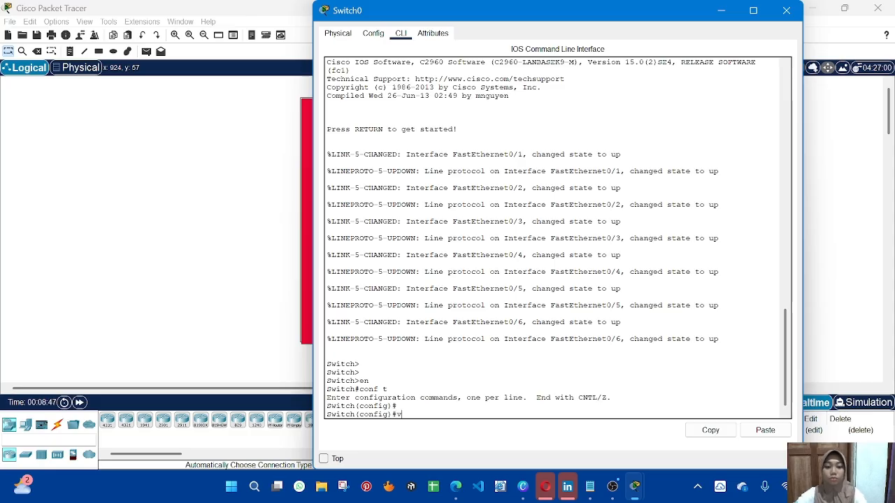
pyautogui.write('la')
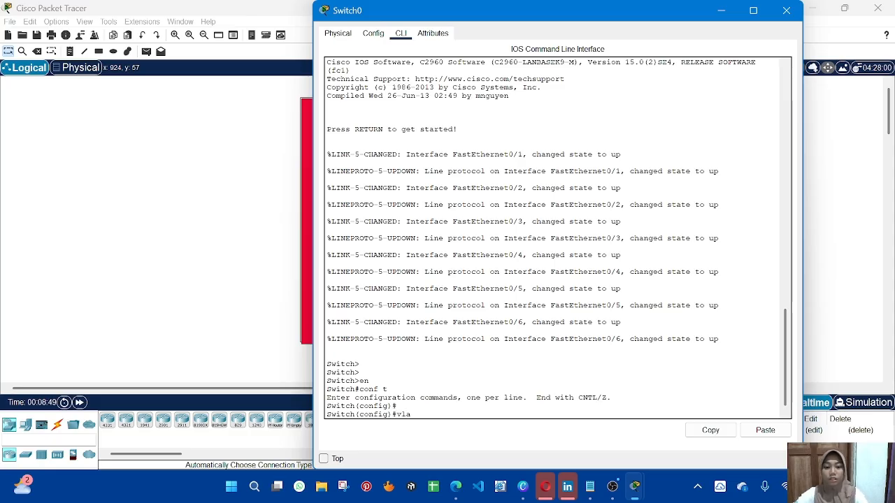
pyautogui.write('n 1')
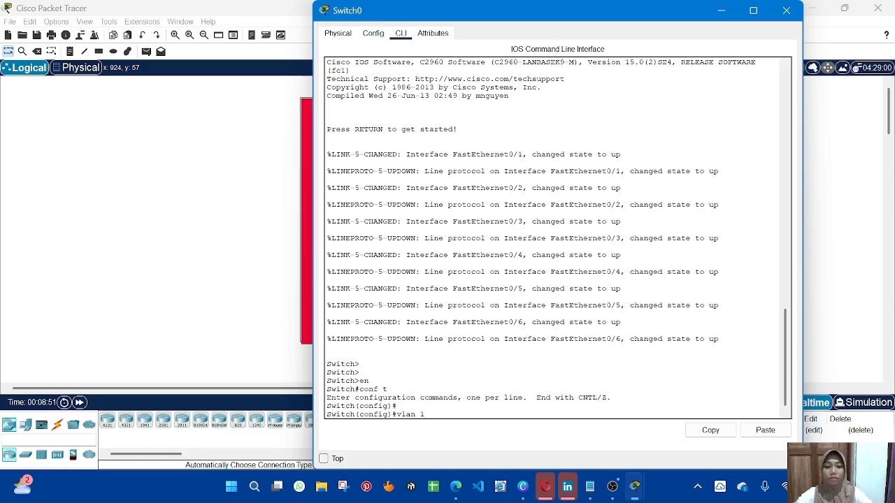
pyautogui.write('0')
pyautogui.press('Return')
pyautogui.write('nfig-vlan)#n')
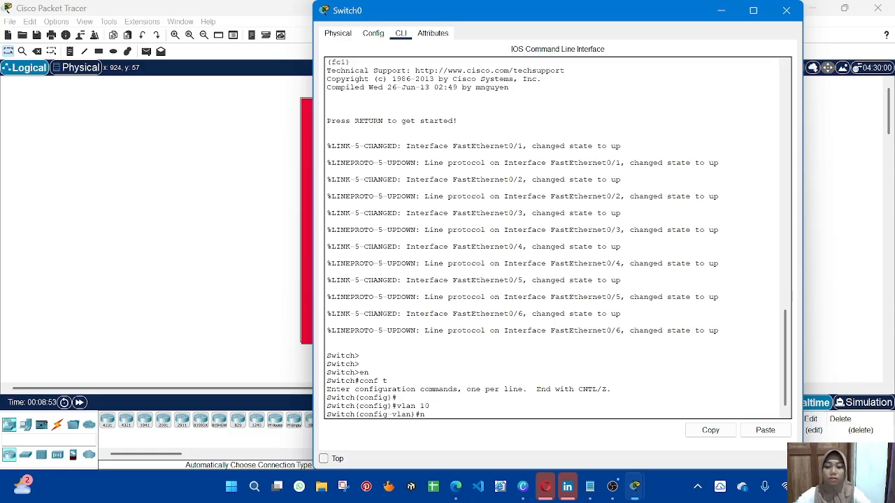
pyautogui.write('ame')
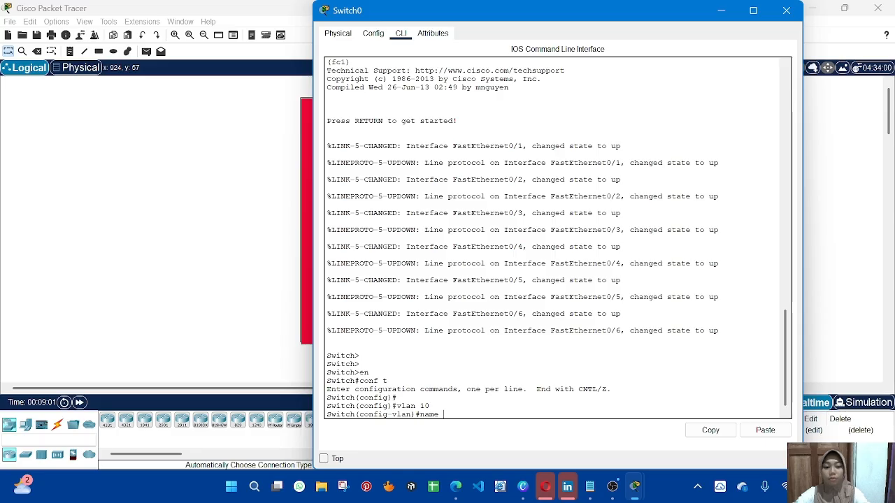
pyautogui.write('P')
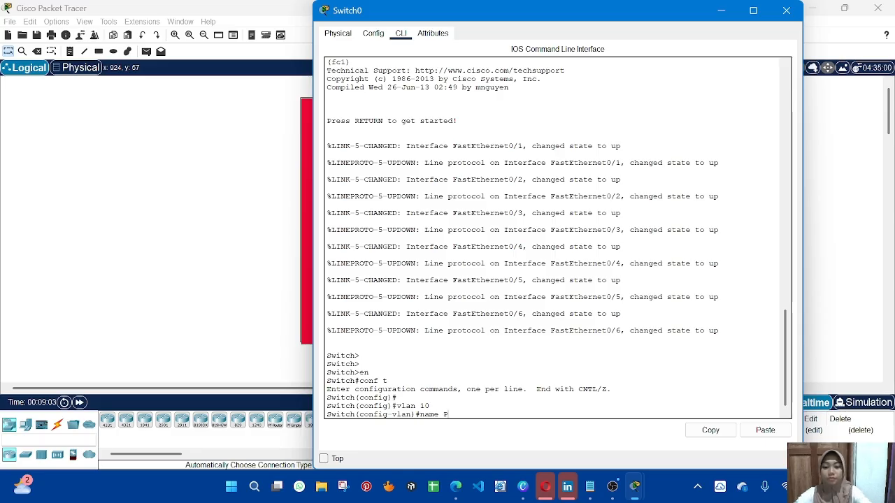
pyautogui.write('rogam')
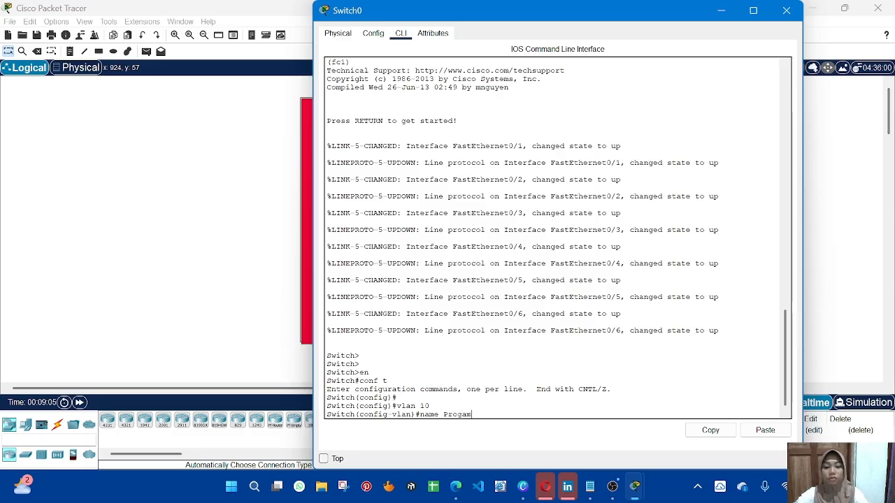
pyautogui.write('m')
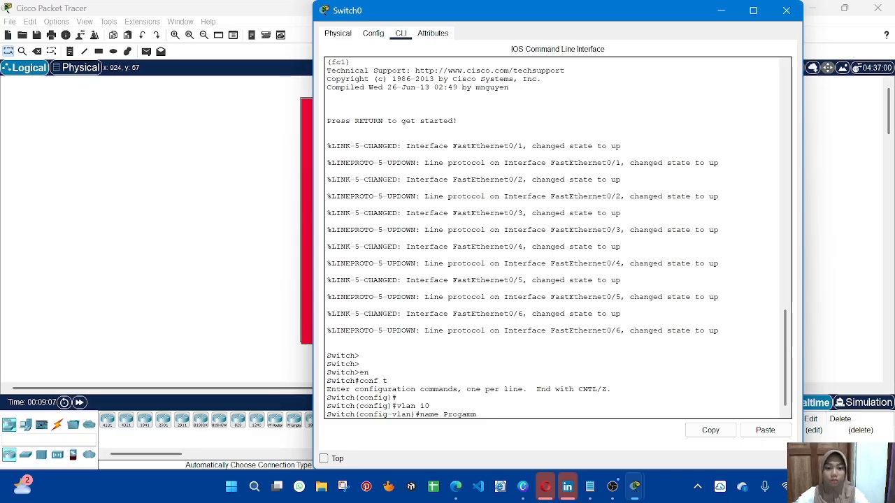
pyautogui.press('BackSpace')
pyautogui.write('eming')
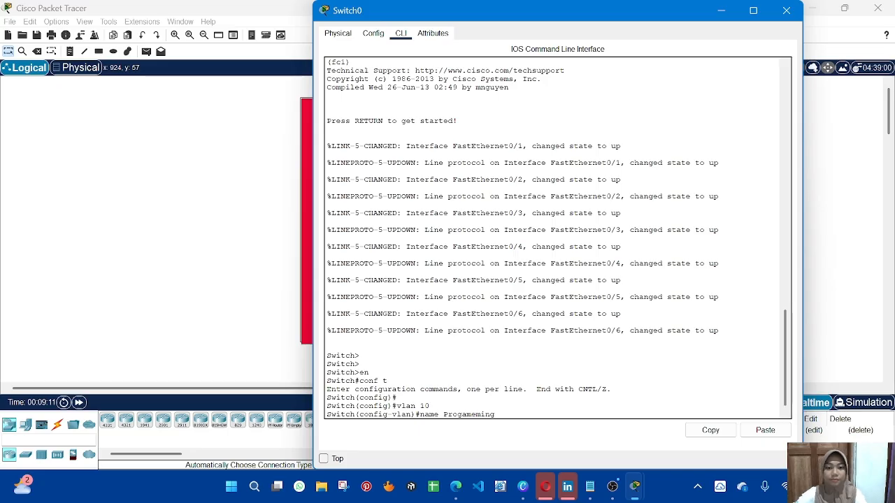
pyautogui.press('Return')
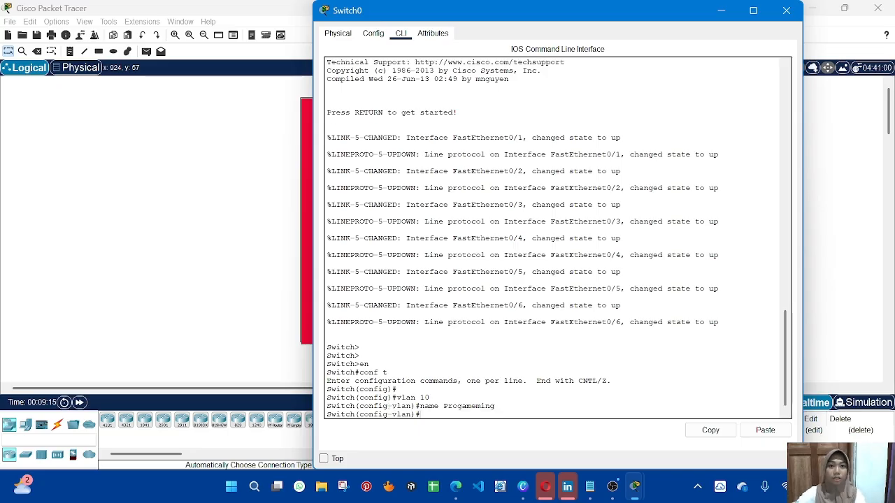
# Leave VLAN configuration mode and enter interface range configuration for switch ports fa0/1-3.
pyautogui.write('ex')
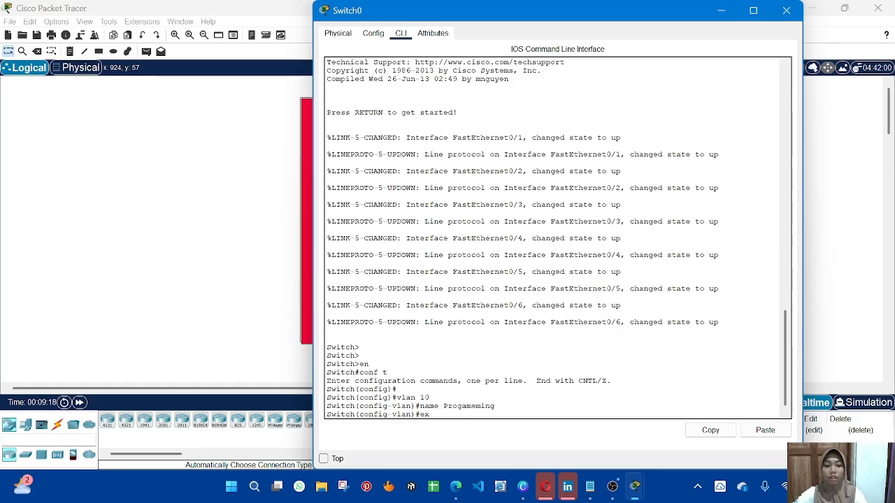
pyautogui.press('Return')
pyautogui.press('Return')
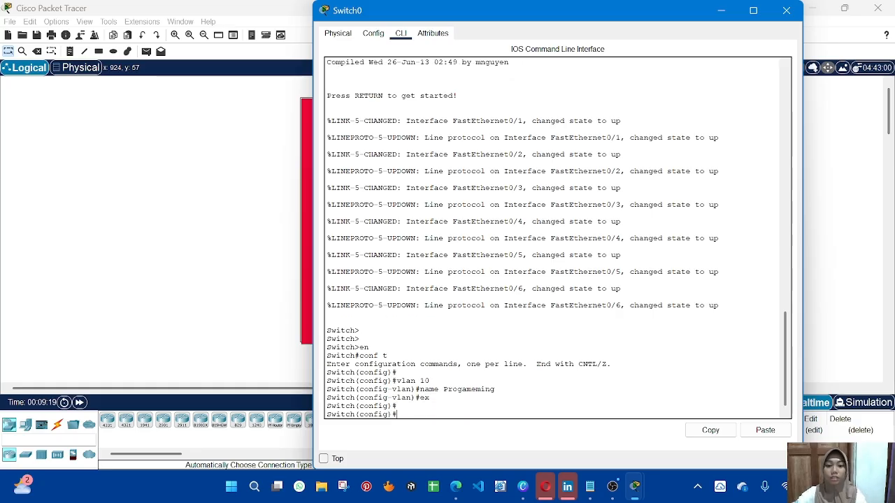
pyautogui.write('int')
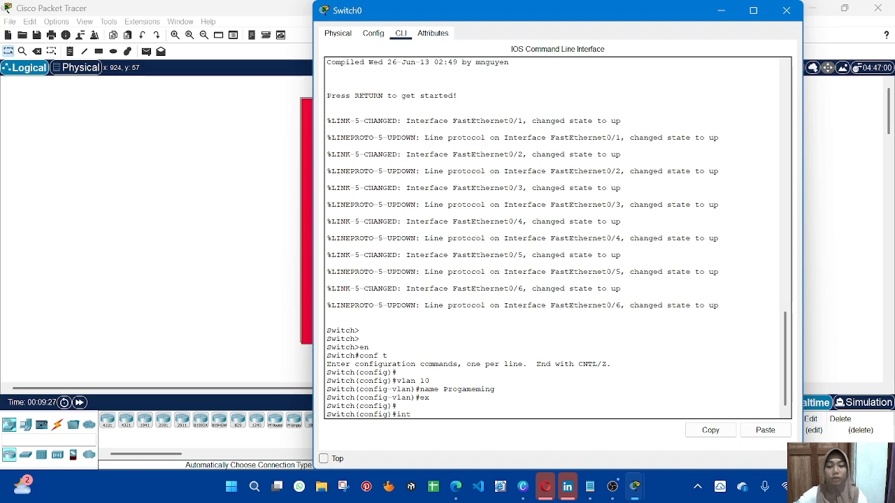
pyautogui.moveTo(536, 14); pyautogui.dragTo(515, 26)
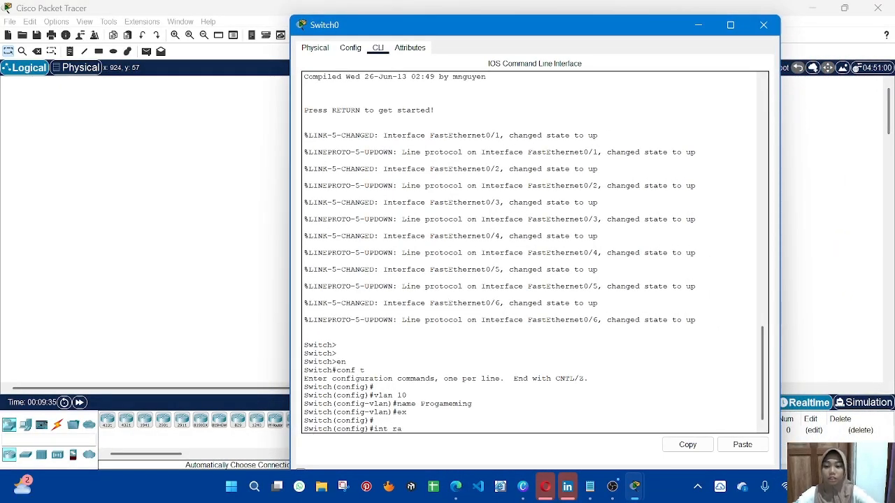
pyautogui.write('range ')
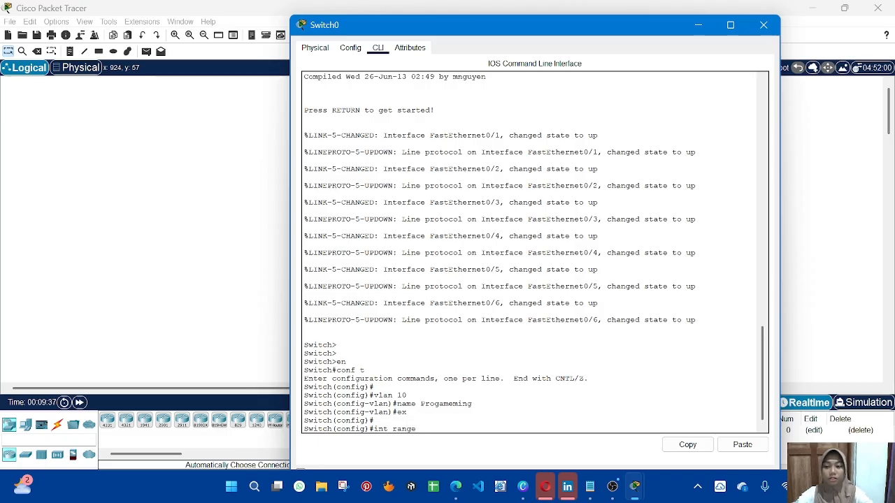
pyautogui.write('fa0/1')
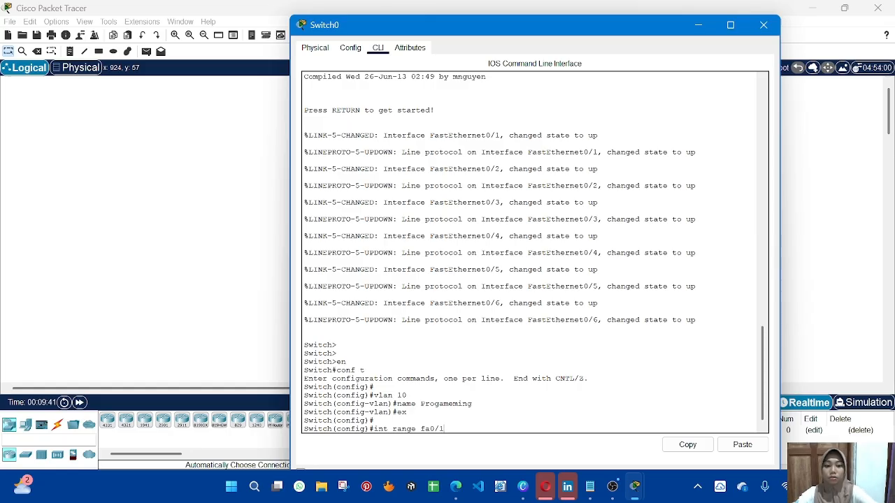
pyautogui.write('-3')
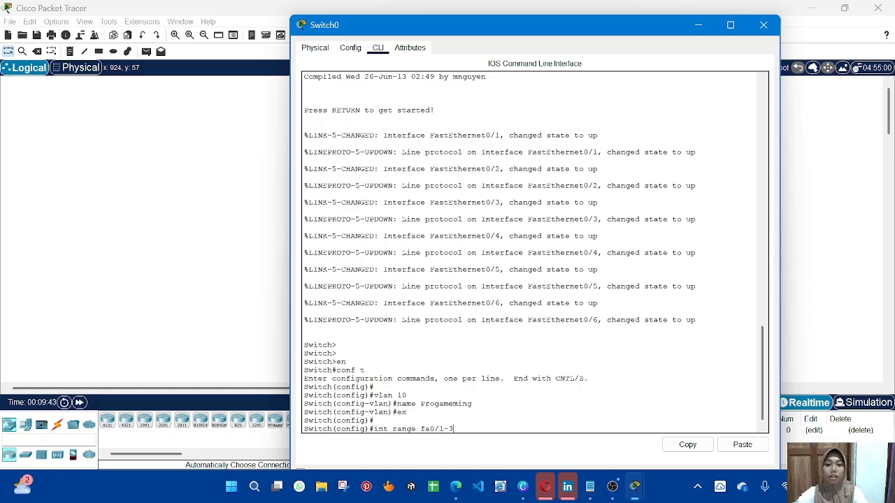
pyautogui.press('Return')
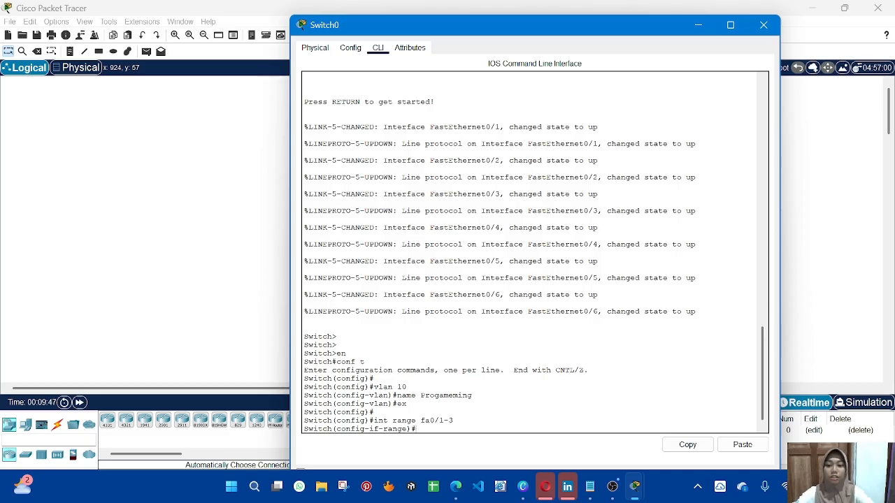
# Set the selected port range to access mode with switchport mode access.
pyautogui.write('sw')
pyautogui.press('Tab')
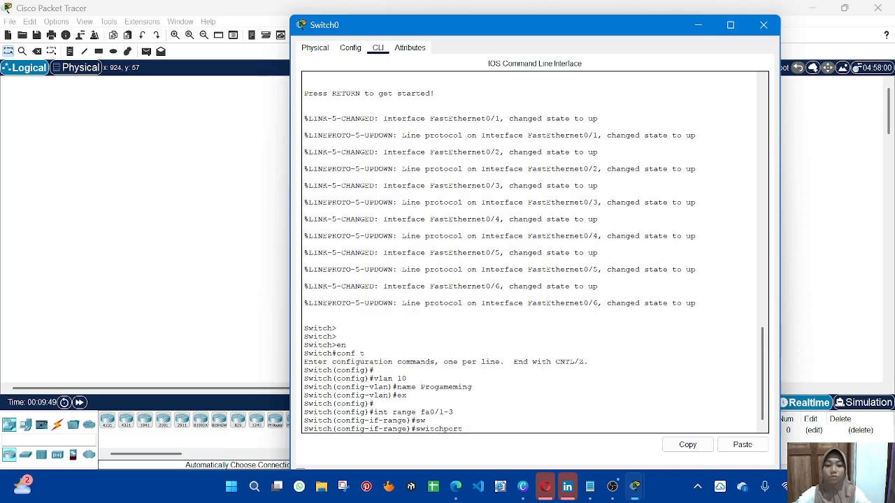
pyautogui.write('mod')
pyautogui.press('Tab')
pyautogui.write('acc')
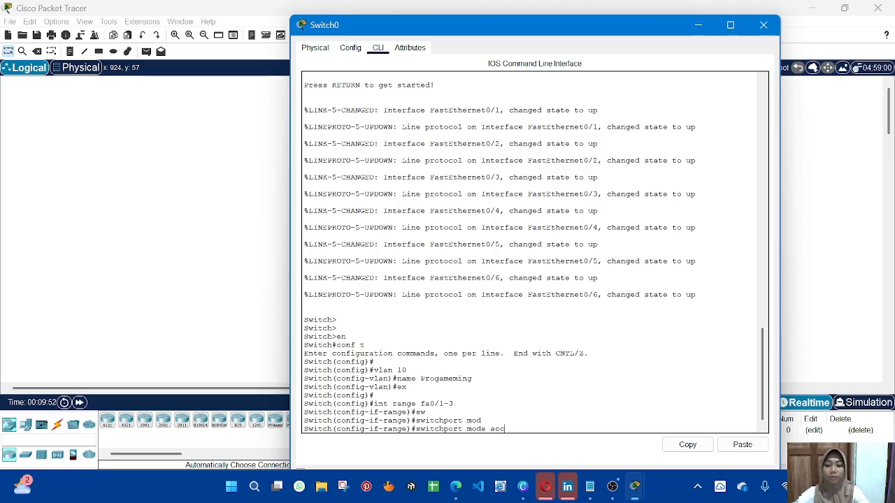
pyautogui.press('Tab')
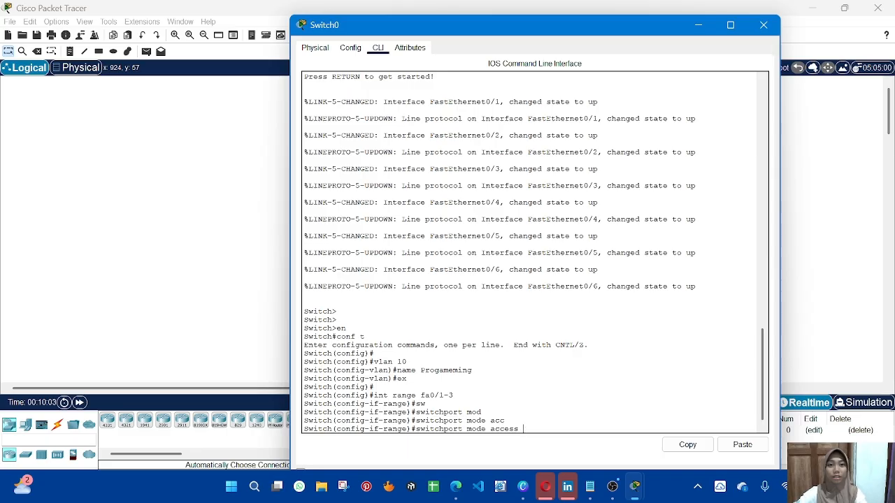
pyautogui.press('Return')
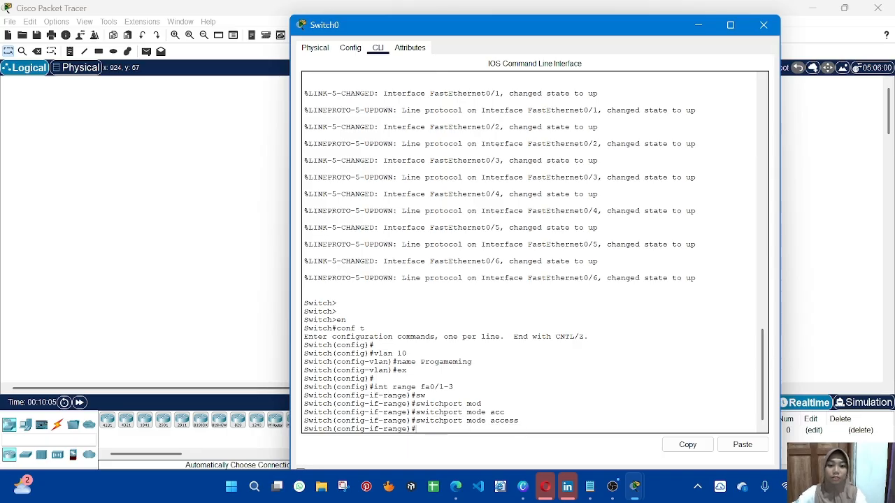
# Assign ports fa0/1-3 to VLAN 10 with switchport access vlan 10, and exit interface range configuration.
pyautogui.write('sw')
pyautogui.press('Tab')
pyautogui.write('acc')
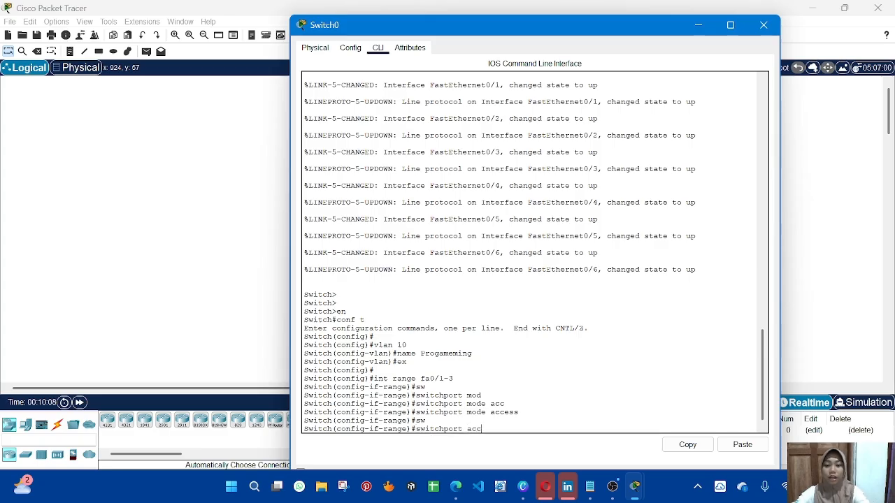
pyautogui.press('Tab')
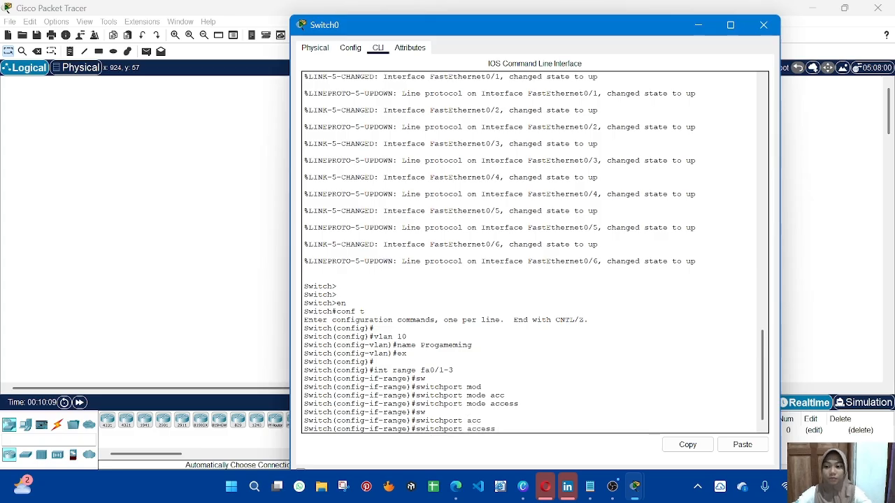
pyautogui.write('v')
pyautogui.press('Tab')
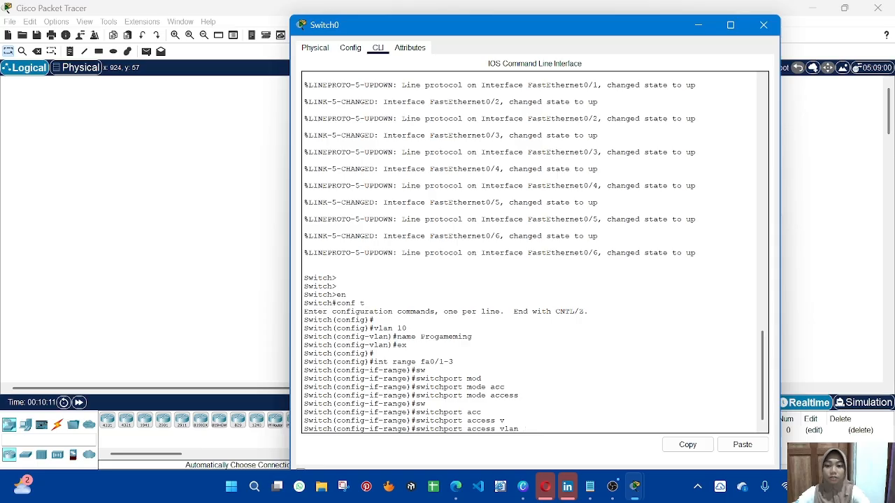
pyautogui.write('10')
pyautogui.press('Return')
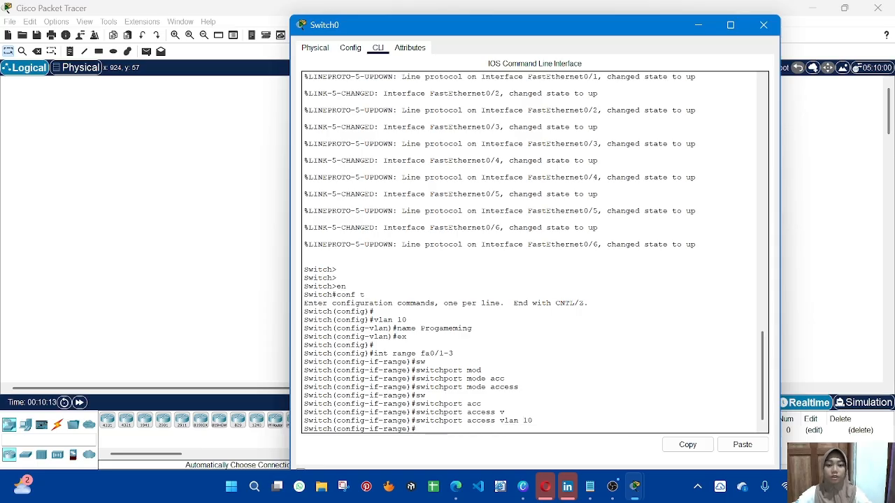
pyautogui.write('ex')
pyautogui.press('Return')
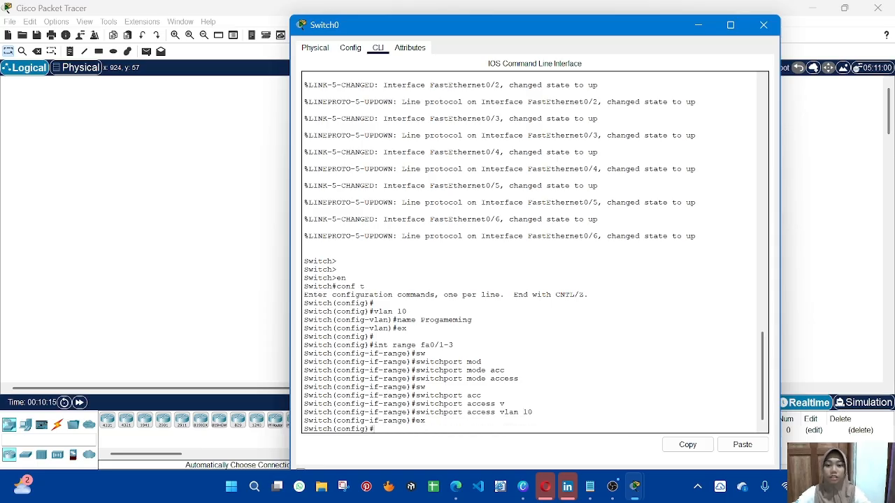
pyautogui.write('do s')
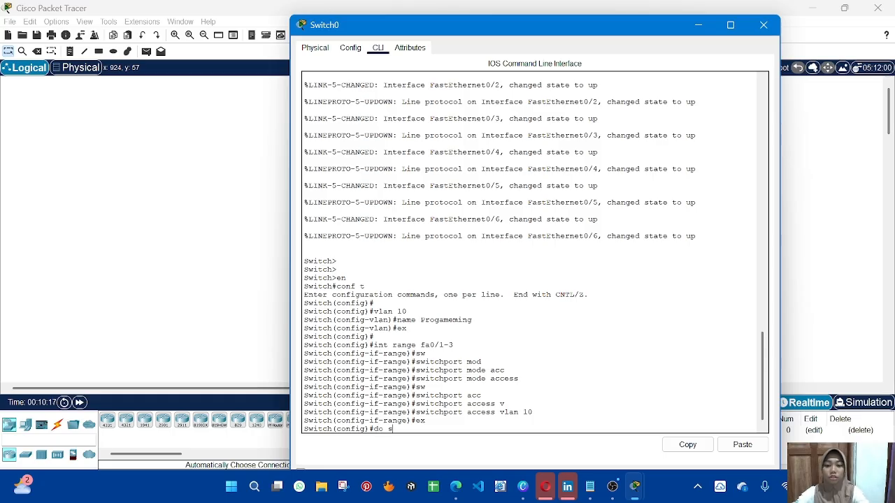
pyautogui.write('how')
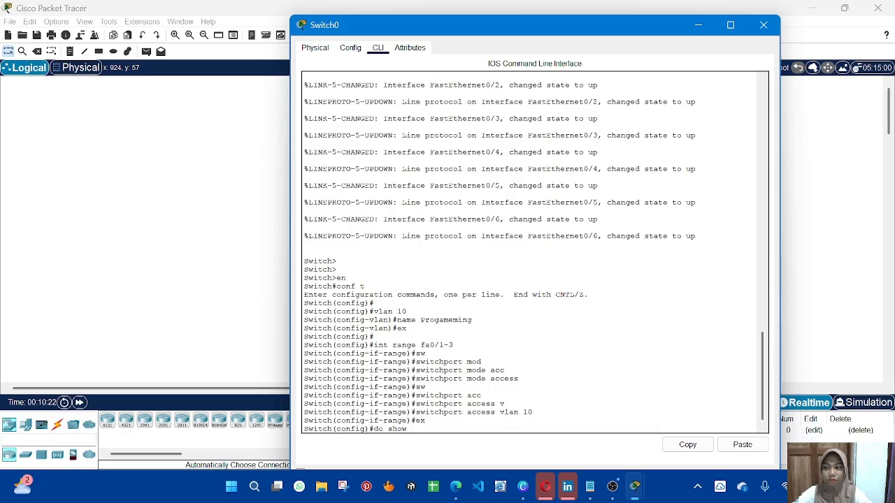
pyautogui.write('v')
pyautogui.press('Tab')
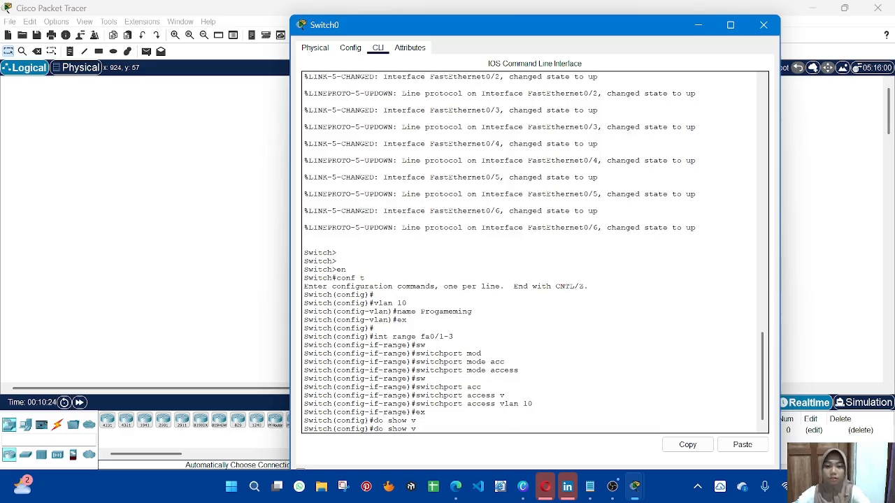
pyautogui.write('l')
pyautogui.press('Tab')
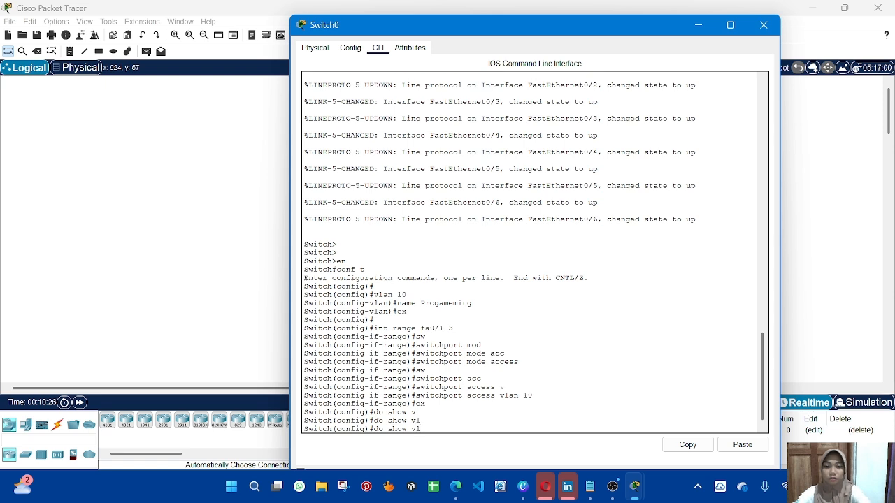
pyautogui.press('BackSpace')
pyautogui.press('BackSpace')
pyautogui.press('BackSpace')
pyautogui.press('BackSpace')
pyautogui.press('BackSpace')
pyautogui.press('BackSpace')
pyautogui.press('BackSpace')
pyautogui.press('BackSpace')
pyautogui.press('BackSpace')
pyautogui.press('BackSpace')
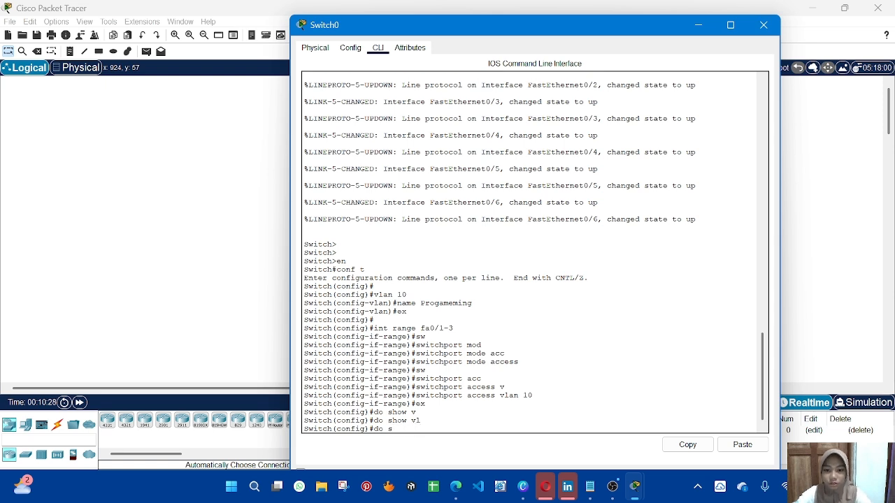
pyautogui.write('sh')
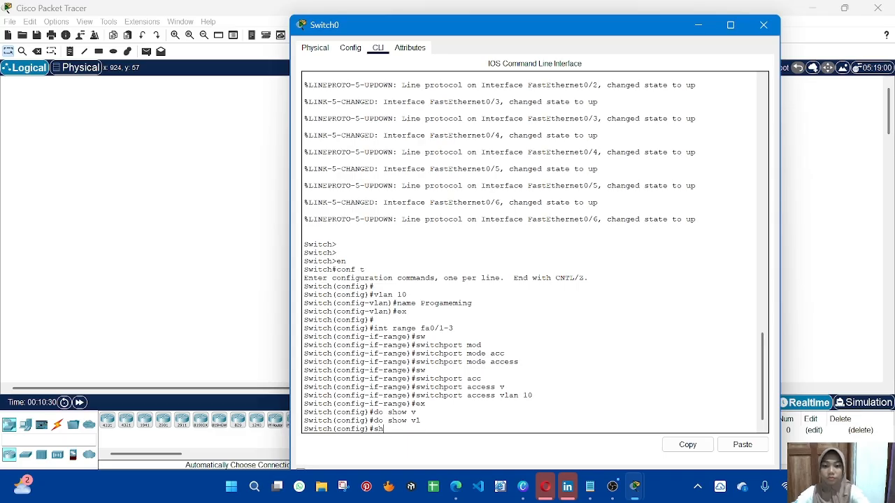
pyautogui.press('Tab')
pyautogui.press('BackSpace')
pyautogui.press('BackSpace')
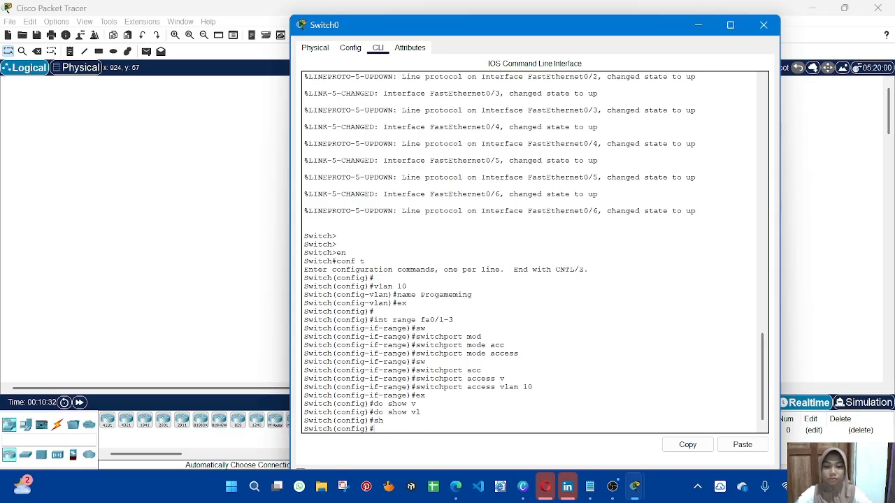
# Run do show vlan brief and check the ports assigned to the Progameming VLAN.
pyautogui.write('do sh')
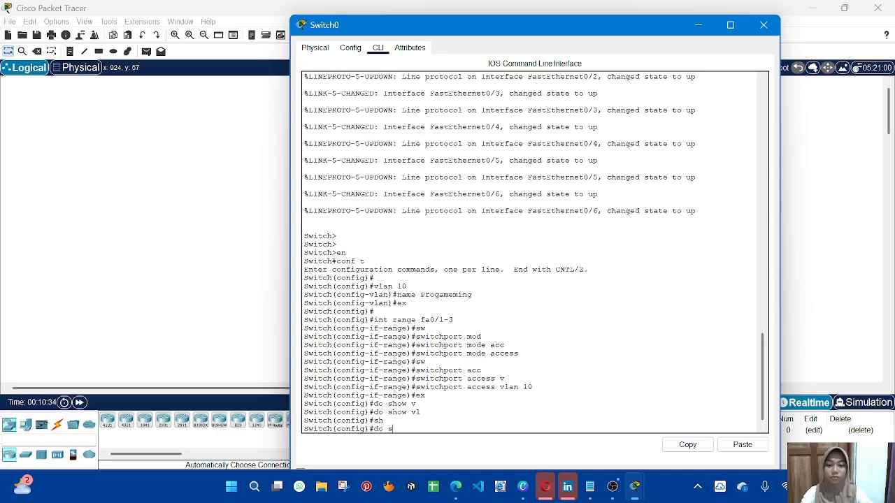
pyautogui.press('Tab')
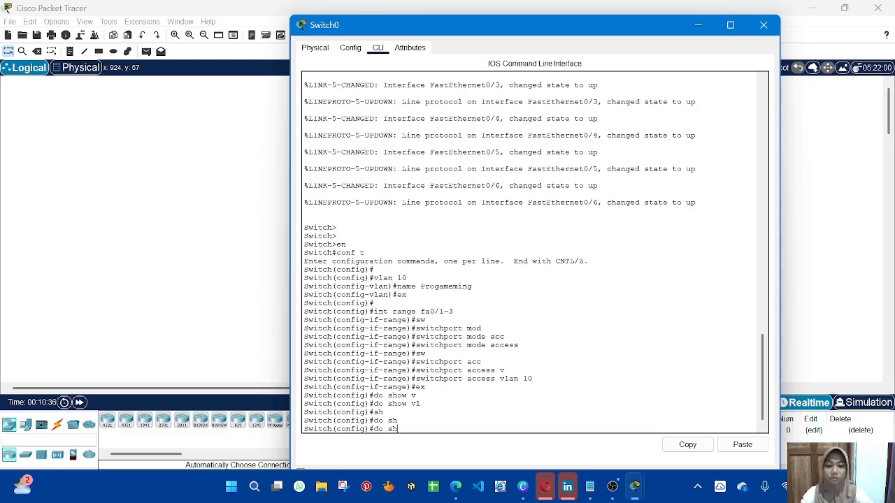
pyautogui.write('ow vl')
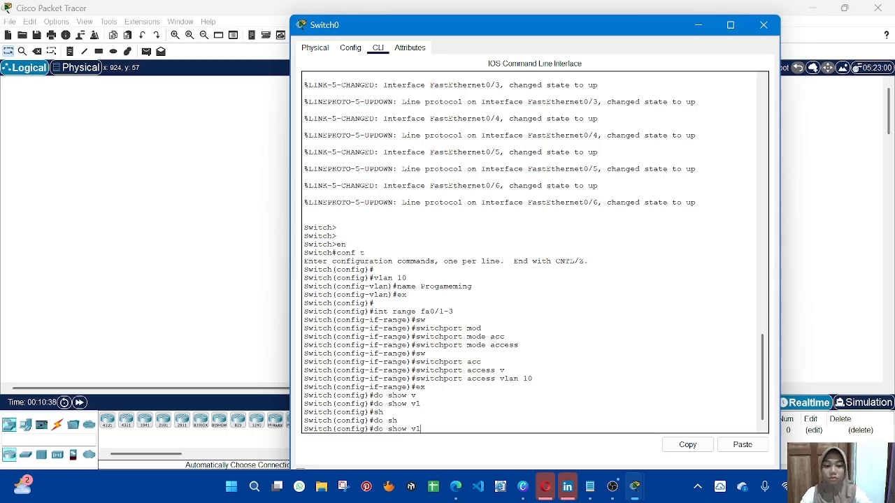
pyautogui.write('an brief')
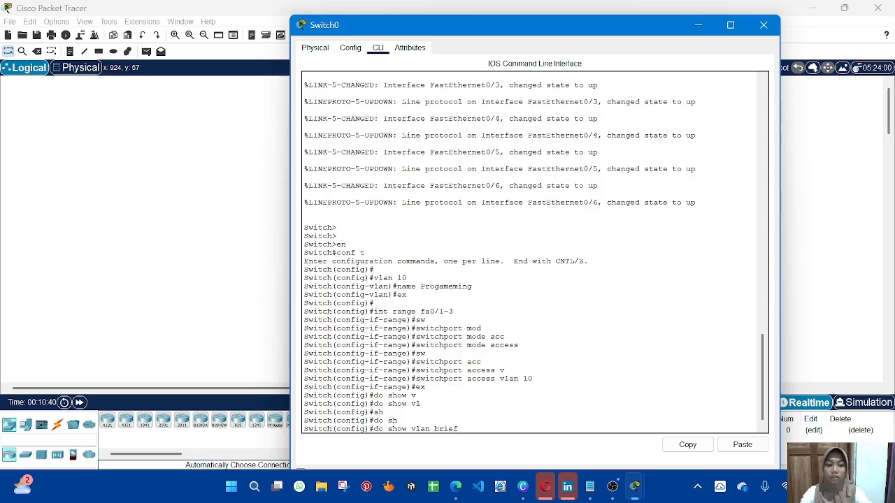
pyautogui.press('Return')
pyautogui.press('Return')
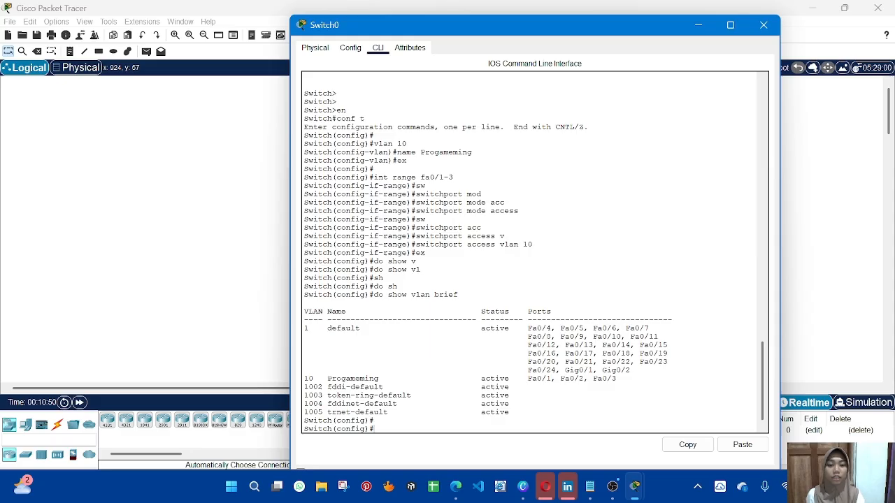
pyautogui.moveTo(524, 378); pyautogui.dragTo(616, 378)
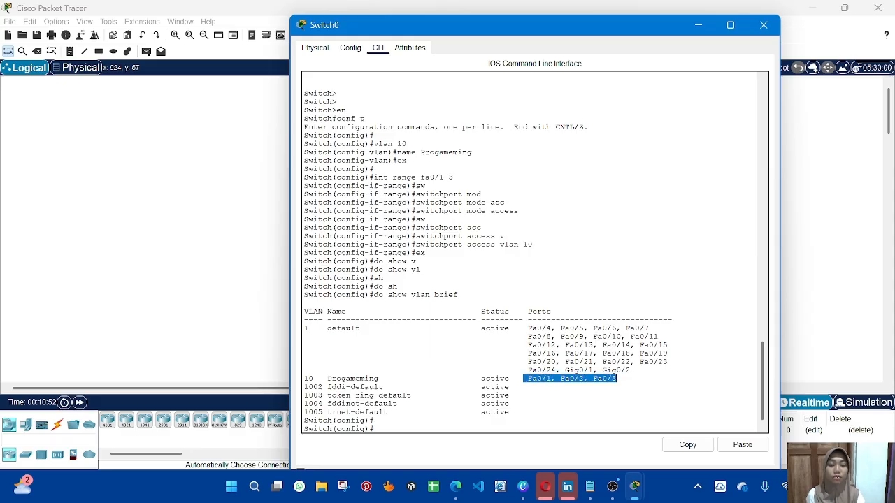
pyautogui.click(527, 387)
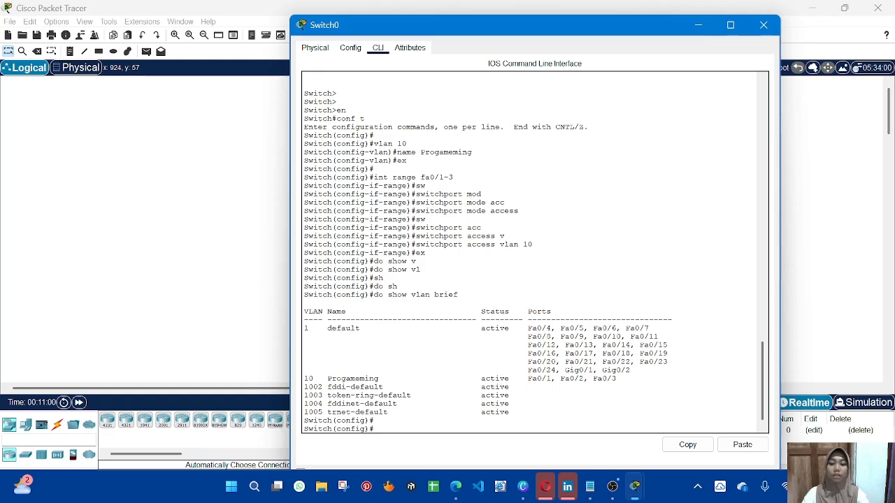
# Create VLAN 20 on the switch, name it Marketing, and return to global configuration mode.
pyautogui.write('vlan 20')
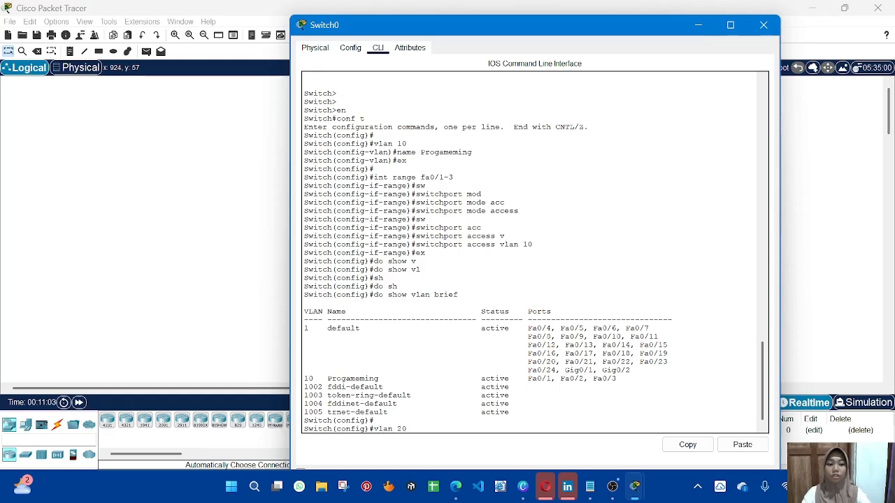
pyautogui.press('Return')
pyautogui.write('nfig-vlan)#n')
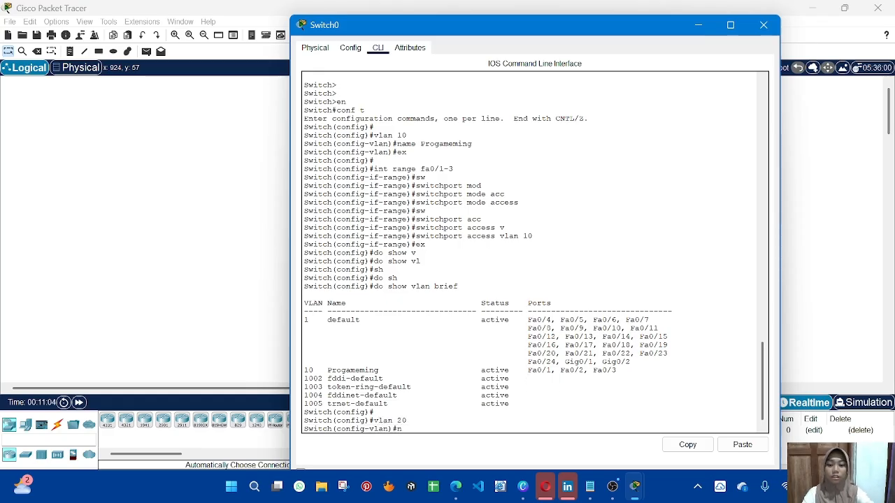
pyautogui.write('ame Marke')
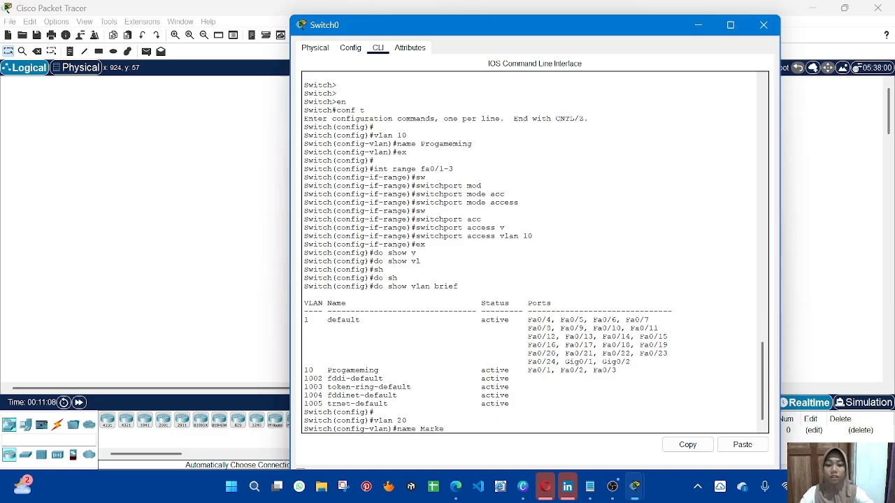
pyautogui.write('ting')
pyautogui.press('Return')
pyautogui.write('ex')
pyautogui.press('Return')
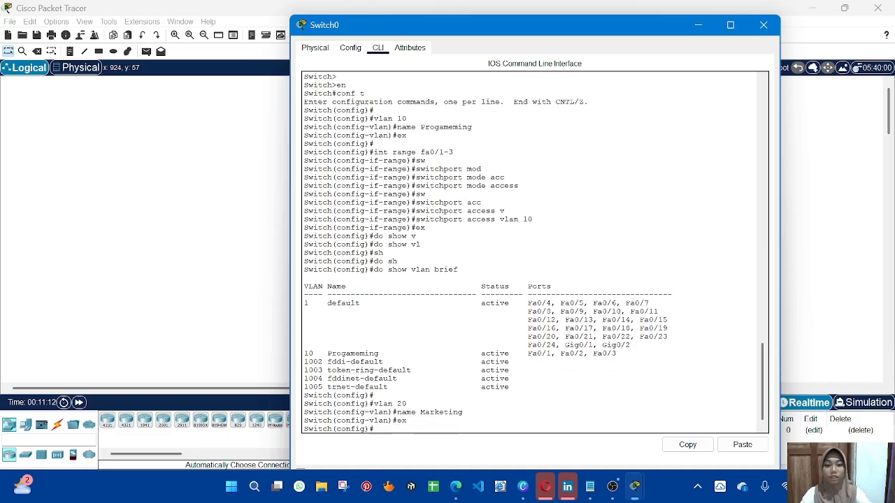
# Enter the interface range command for ports fa0/4-6 at the switch's global configuration prompt.
pyautogui.write('int')
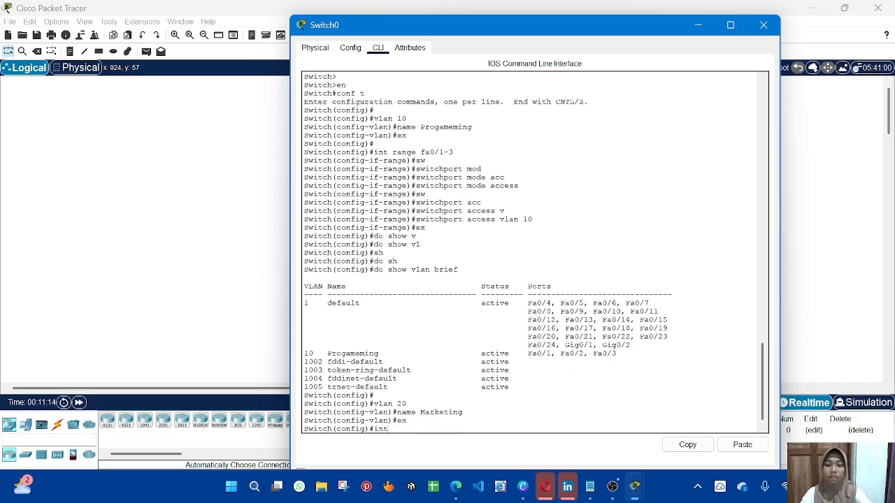
pyautogui.write(' range')
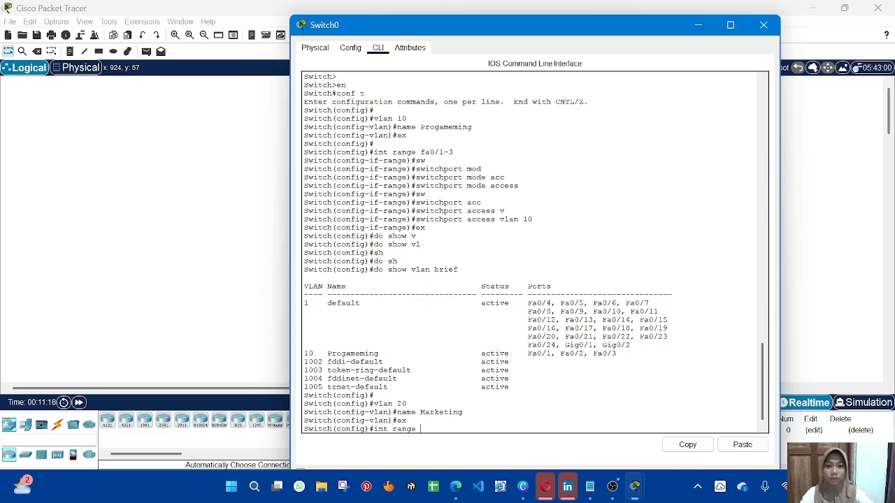
pyautogui.write(' fa')
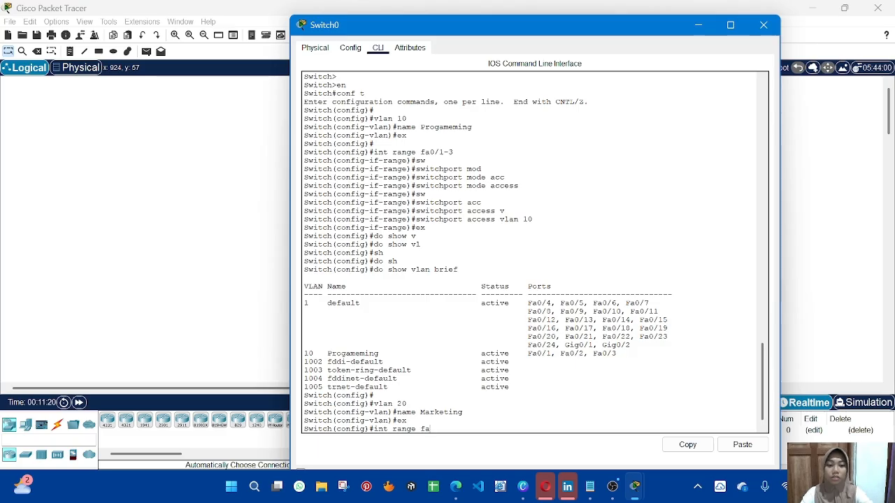
pyautogui.write('0')
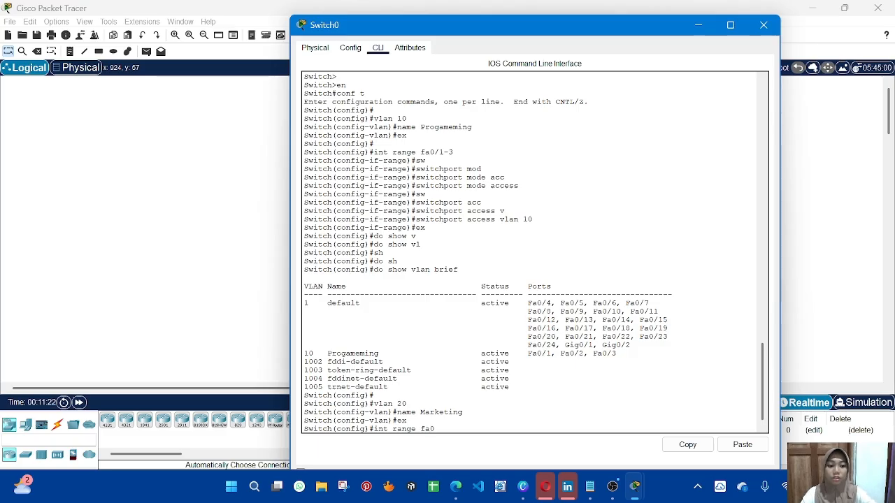
pyautogui.write('/4-')
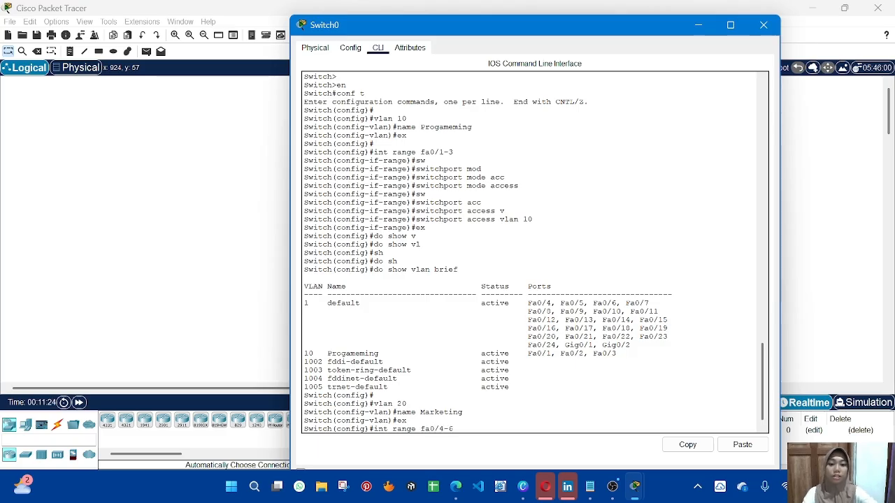
pyautogui.write('6')
# Shift PC3, PC4 and PC5 slightly within the blue vlan20 area to check their switch port labels.
pyautogui.moveTo(544, 31); pyautogui.dragTo(209, 112)
pyautogui.click(505, 162)
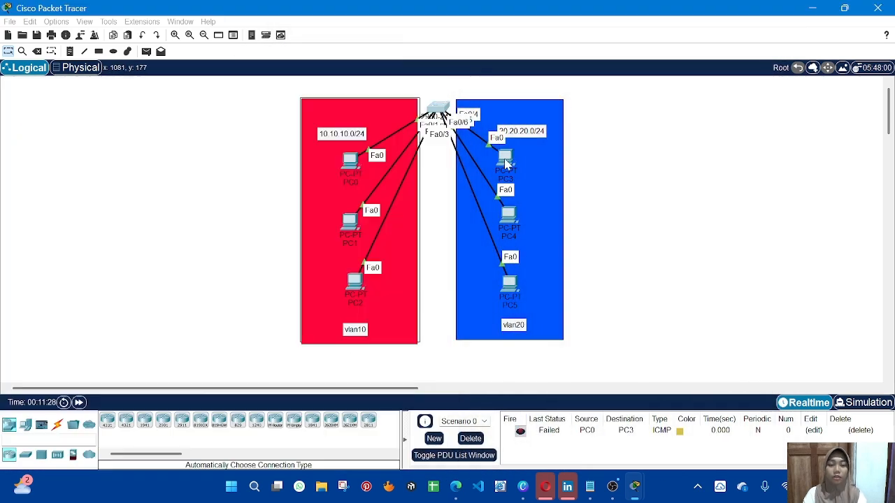
pyautogui.moveTo(505, 162)
pyautogui.mouseDown()
pyautogui.moveTo(551, 98)
pyautogui.moveTo(524, 113)
pyautogui.moveTo(517, 153)
pyautogui.mouseUp()
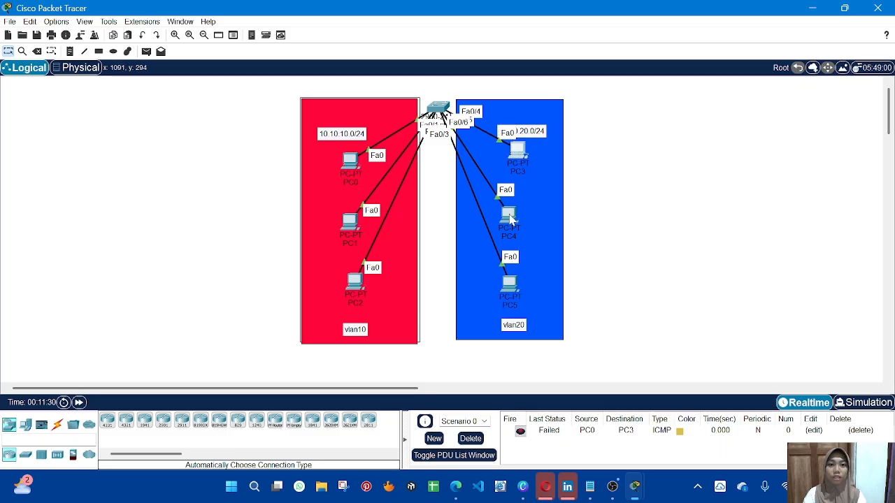
pyautogui.moveTo(510, 219)
pyautogui.mouseDown()
pyautogui.moveTo(557, 95)
pyautogui.moveTo(518, 225)
pyautogui.mouseUp()
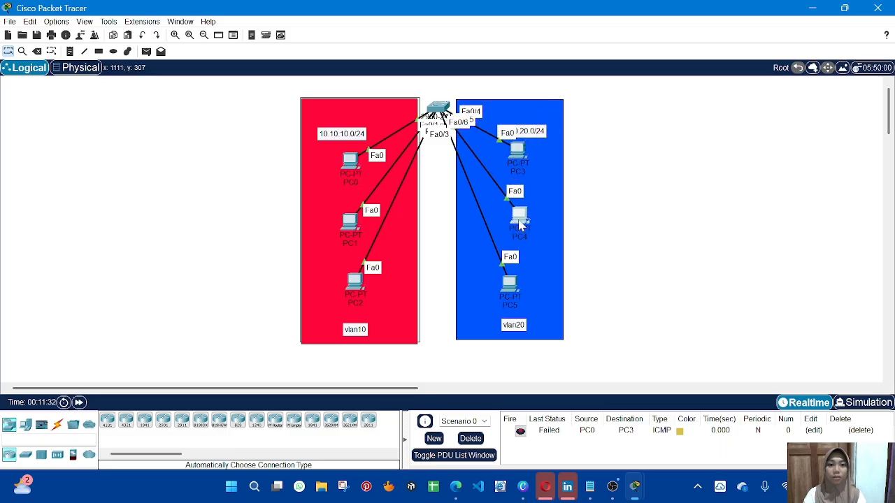
pyautogui.moveTo(510, 285); pyautogui.dragTo(606, 150)
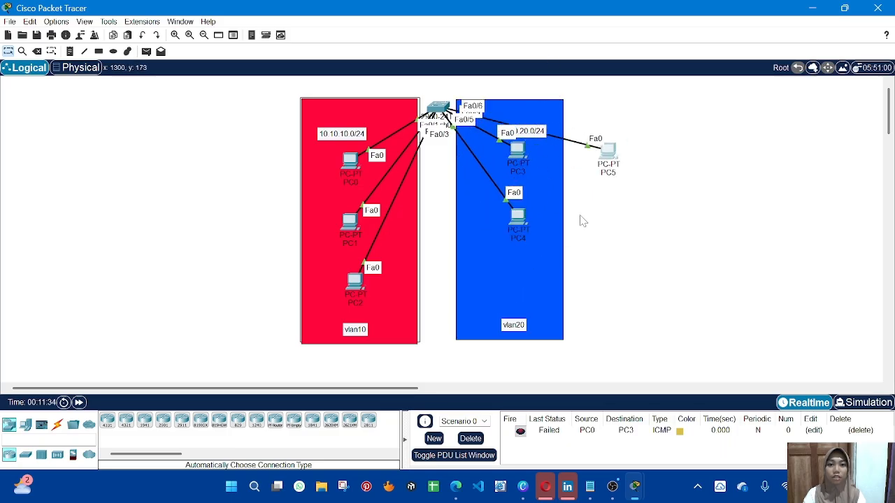
pyautogui.moveTo(579, 216); pyautogui.dragTo(517, 285)
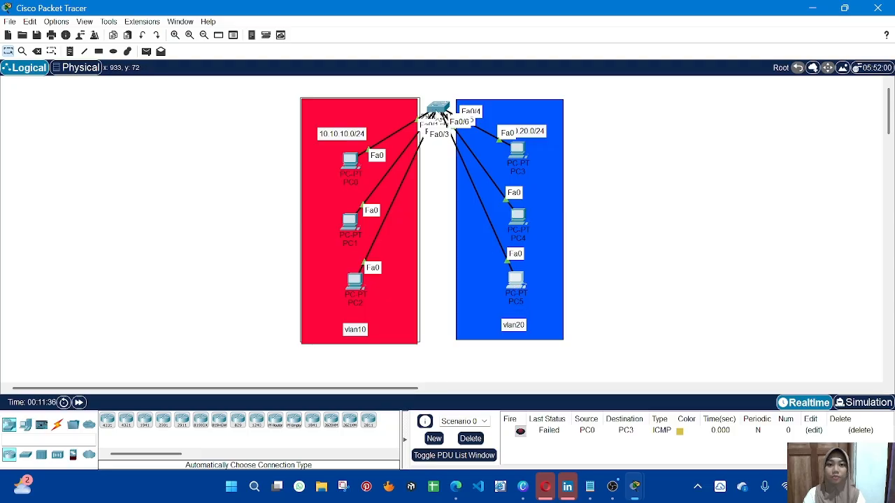
# Return to the switch's command line, submit the fa0/4-6 range and set it to access mode with switchport mode access.
pyautogui.click(441, 112)
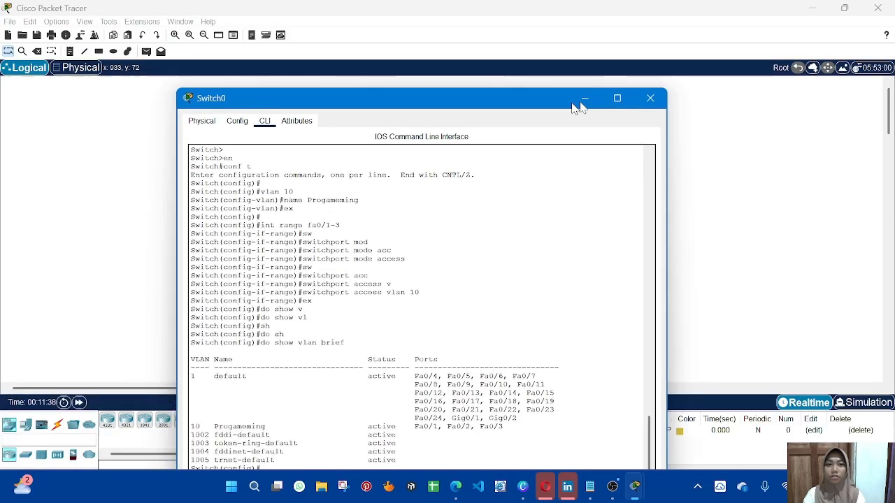
pyautogui.press('Return')
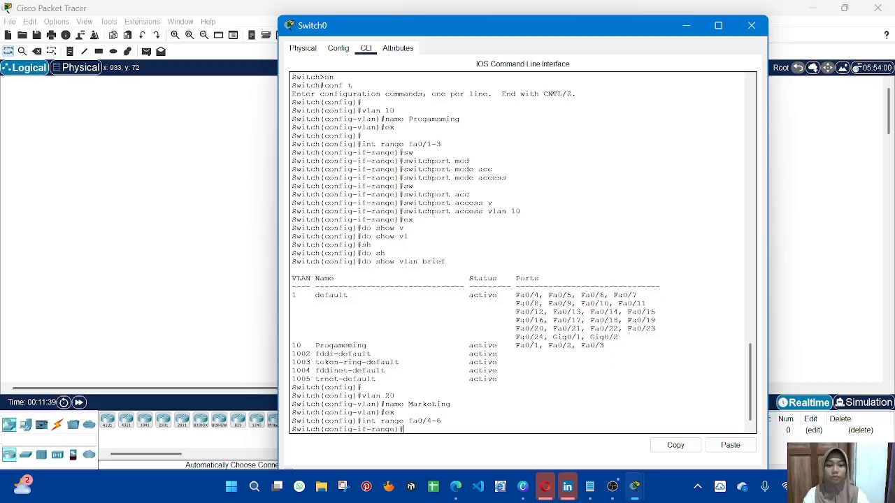
pyautogui.write('sw')
pyautogui.press('Tab')
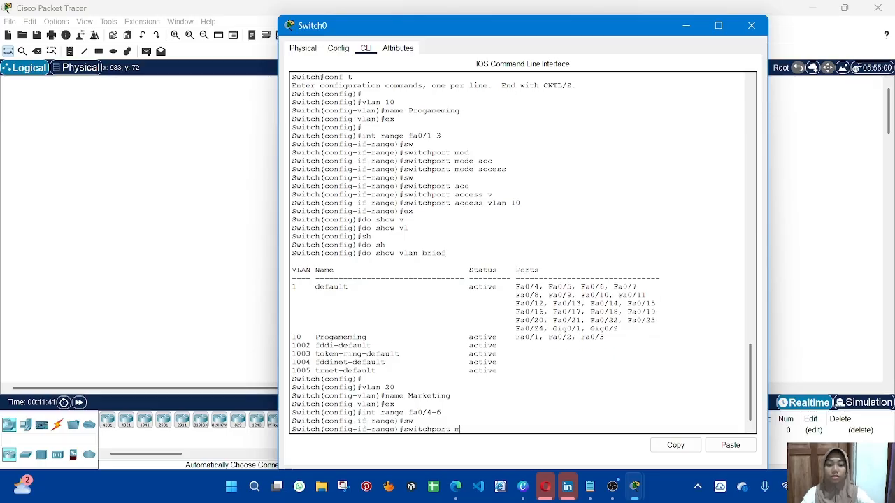
pyautogui.write('m')
pyautogui.press('Tab')
pyautogui.press('Tab')
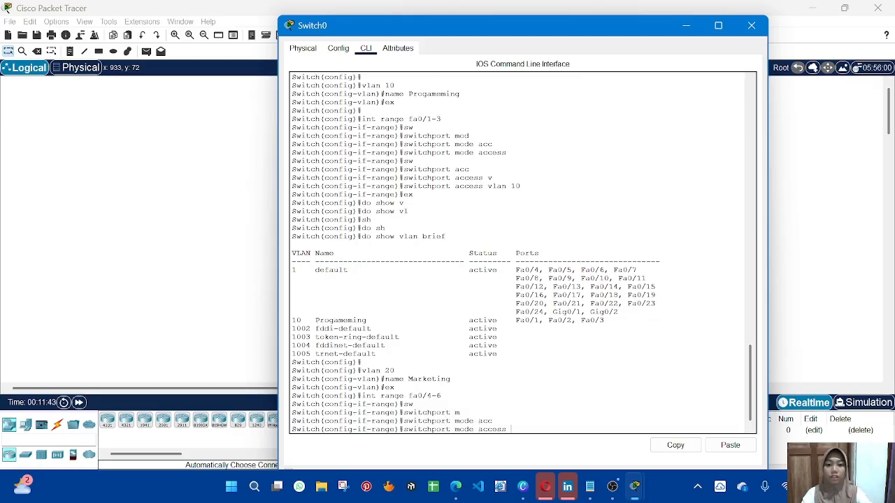
pyautogui.press('Return')
# Assign ports fa0/4-6 to VLAN 20 with switchport access vlan 20, and exit interface range configuration.
pyautogui.write('aw')
pyautogui.press('Tab')
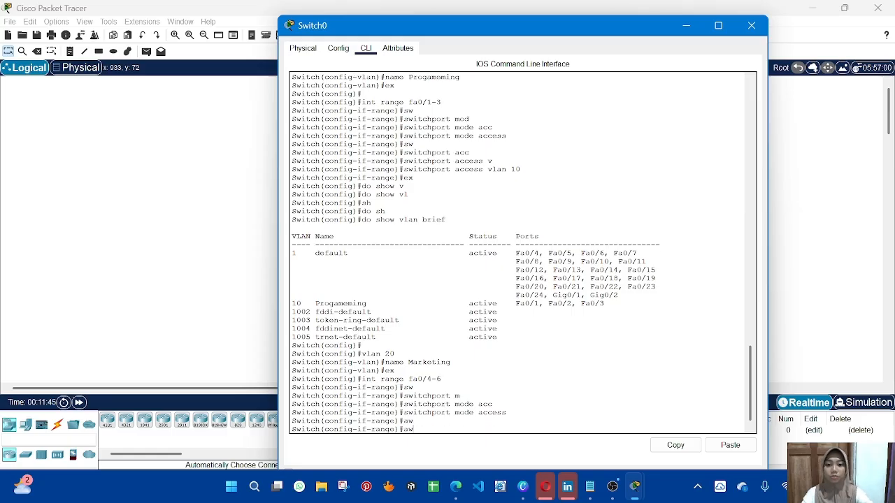
pyautogui.write('sw')
pyautogui.press('Tab')
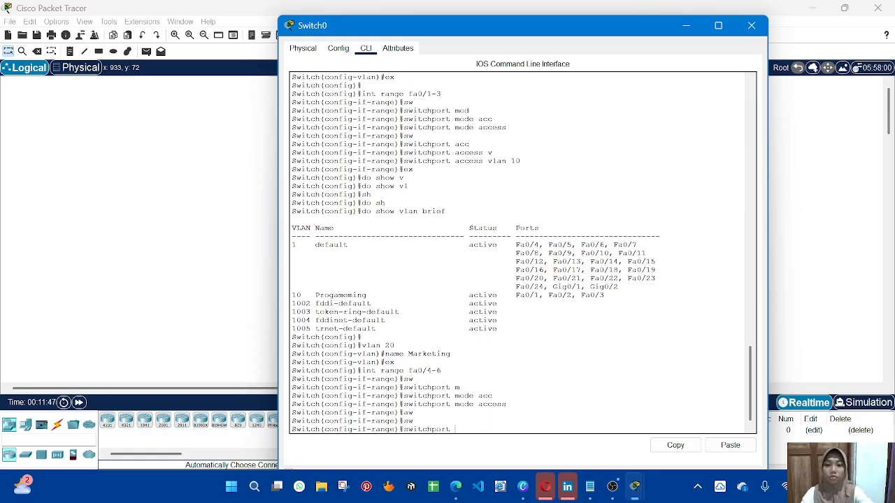
pyautogui.write('acc')
pyautogui.press('Tab')
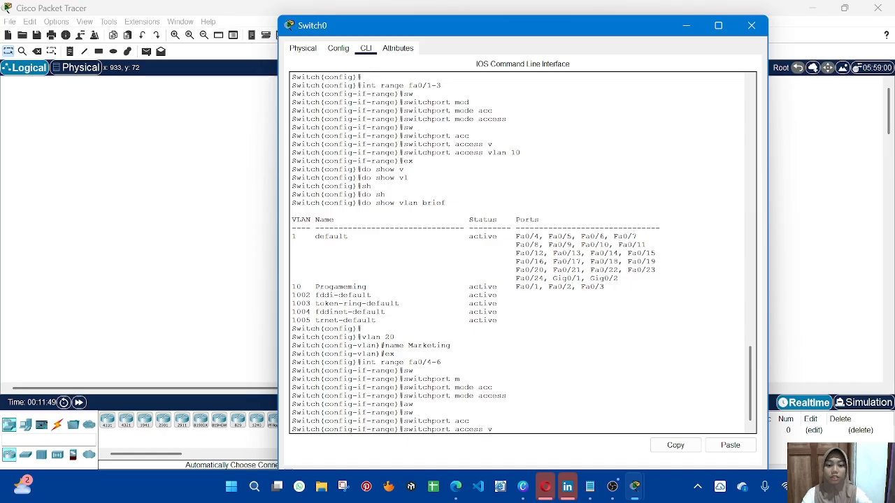
pyautogui.write('v')
pyautogui.press('Tab')
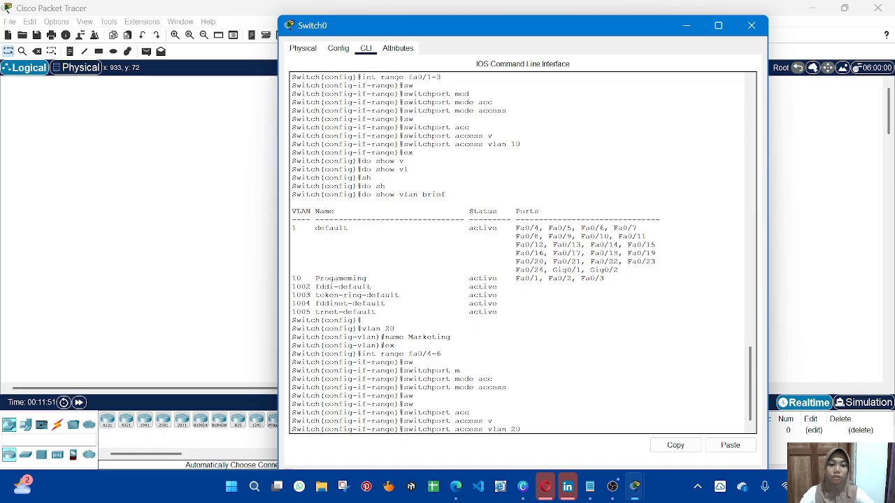
pyautogui.press('Return')
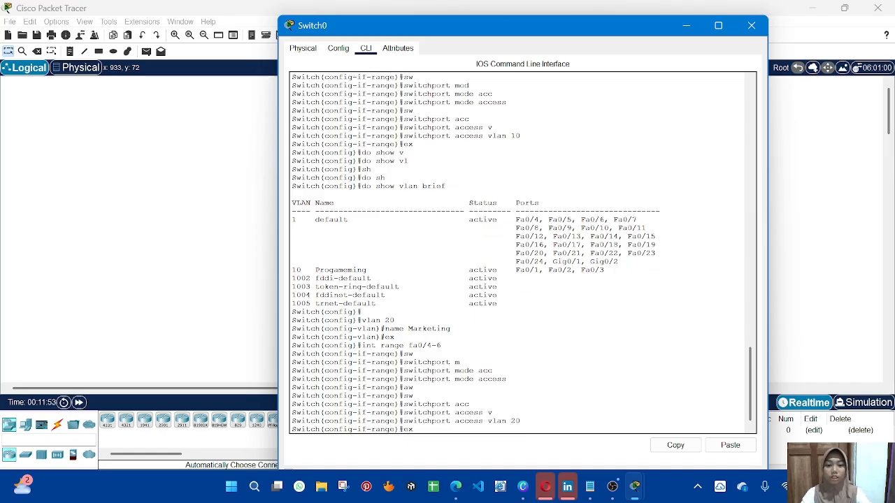
pyautogui.press('Return')
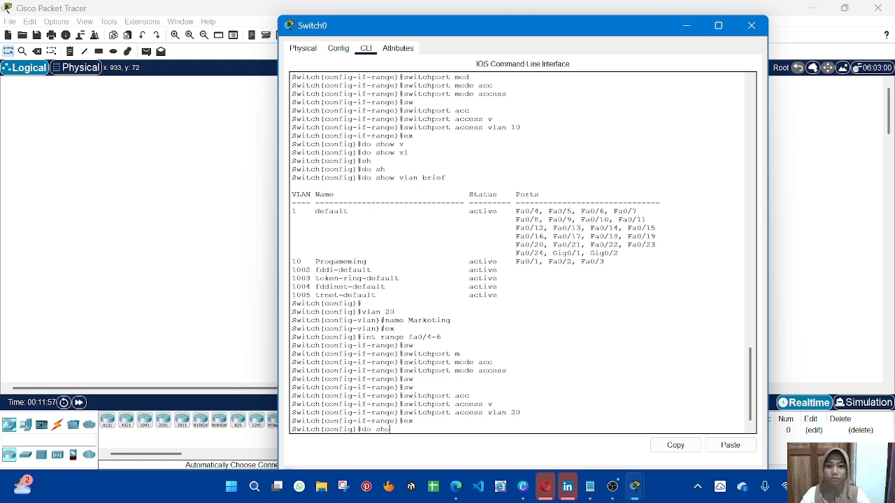
# Run do show vlan brief and check the ports assigned to the Progameming and Marketing VLANs.
pyautogui.write('do show vl')
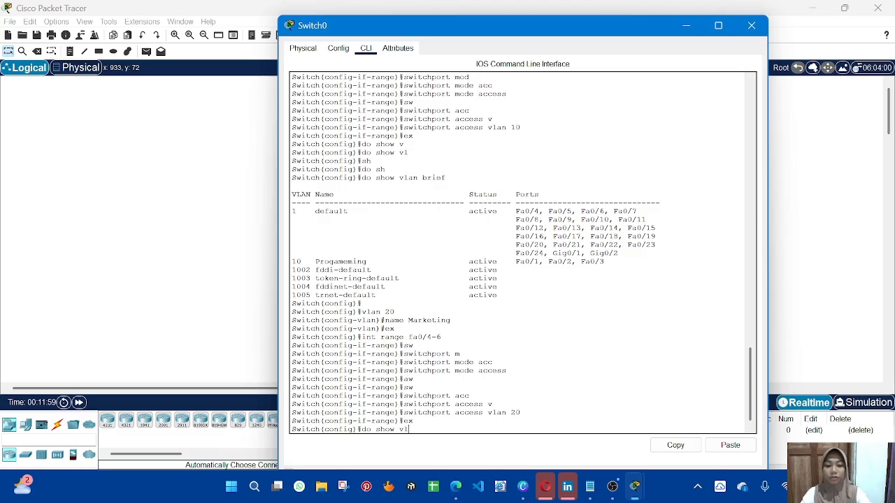
pyautogui.write('an')
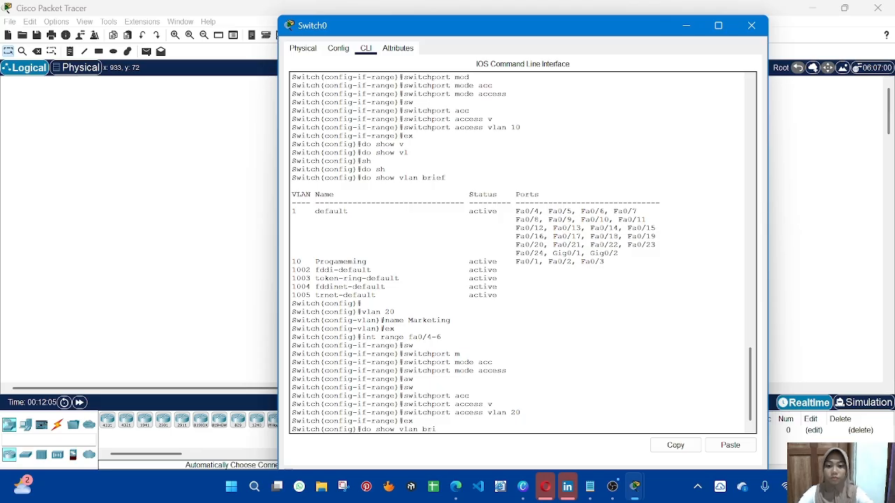
pyautogui.write('brief')
pyautogui.press('Return')
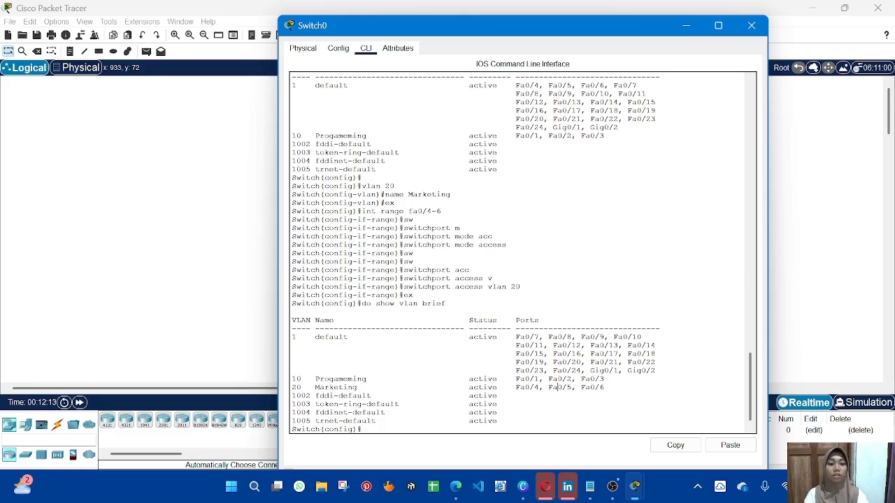
pyautogui.press('Return')
pyautogui.moveTo(523, 495)
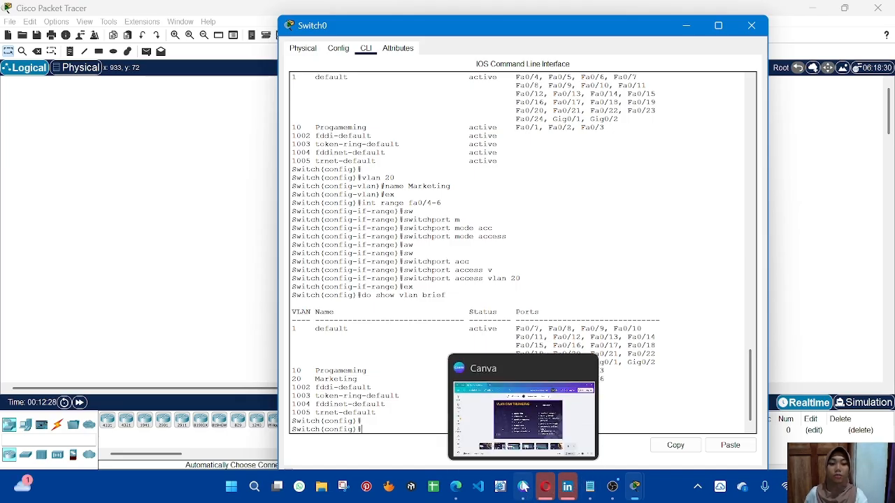
pyautogui.click(520, 397)
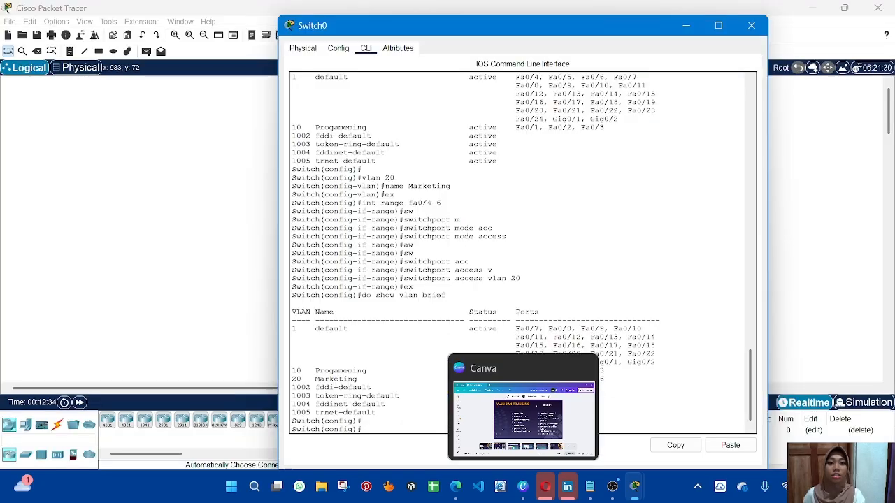
# Minimize the switch window, select the entire topology and move it toward the left of the workspace to free space beside it.
pyautogui.click(686, 26)
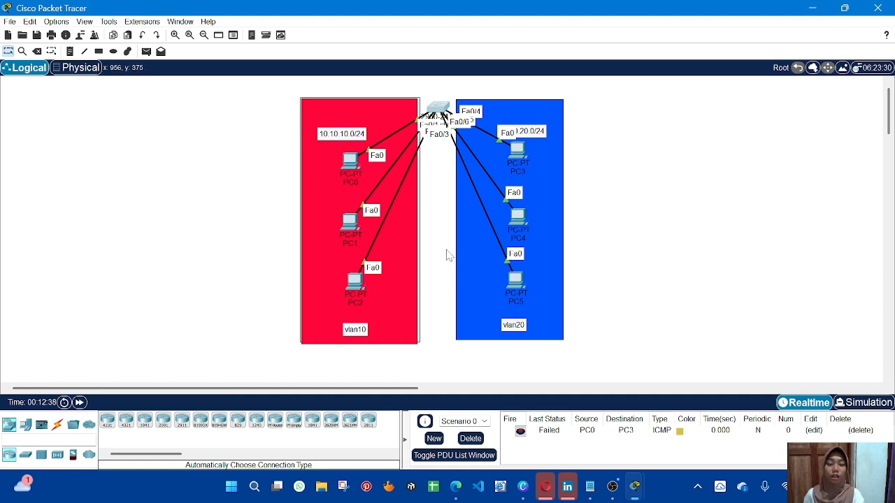
pyautogui.scroll(-1, 395, 241)
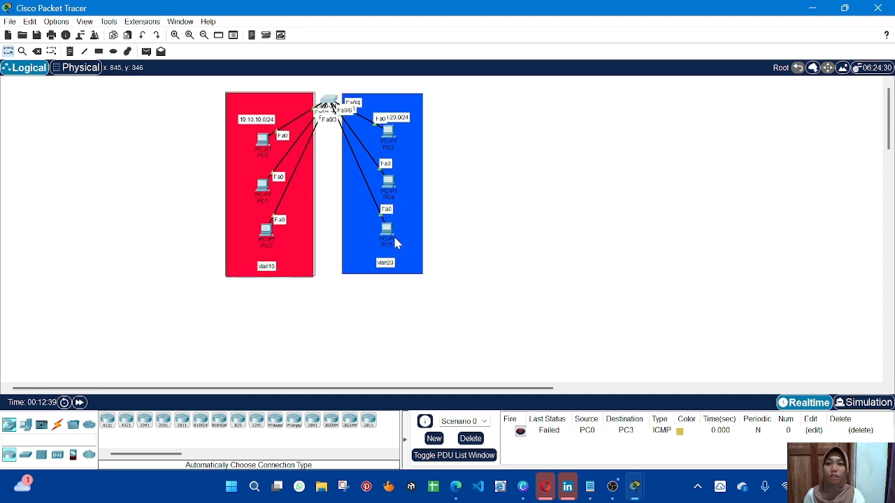
pyautogui.moveTo(213, 93); pyautogui.dragTo(470, 269)
pyautogui.moveTo(333, 99); pyautogui.dragTo(211, 140)
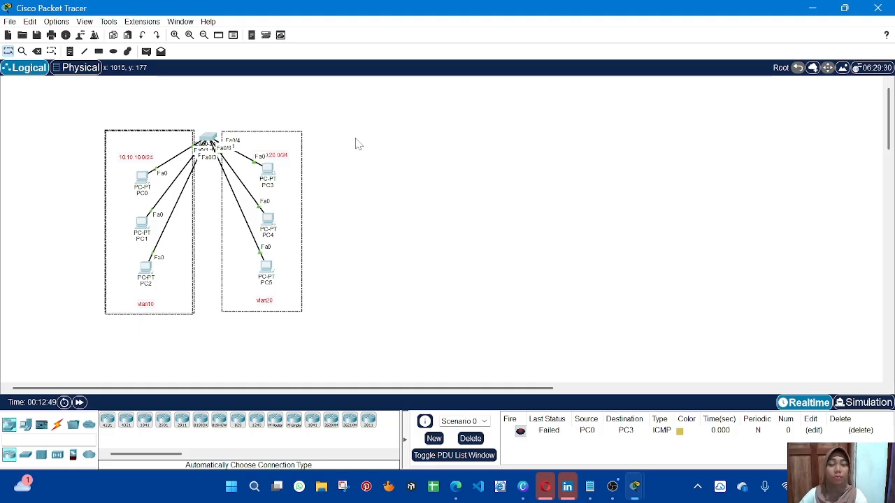
# Duplicate the selected topology and place the copy of the switch, six PCs and labels to the right of the original.
pyautogui.click(129, 36)
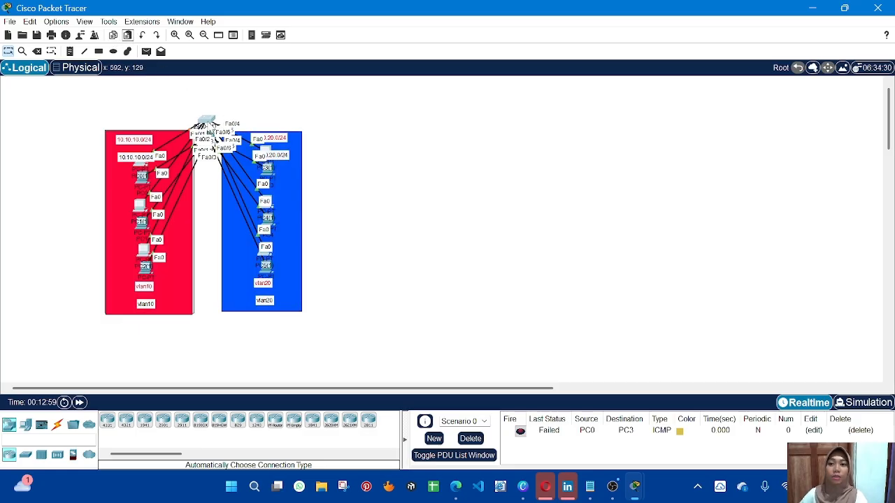
pyautogui.moveTo(210, 124); pyautogui.dragTo(447, 140)
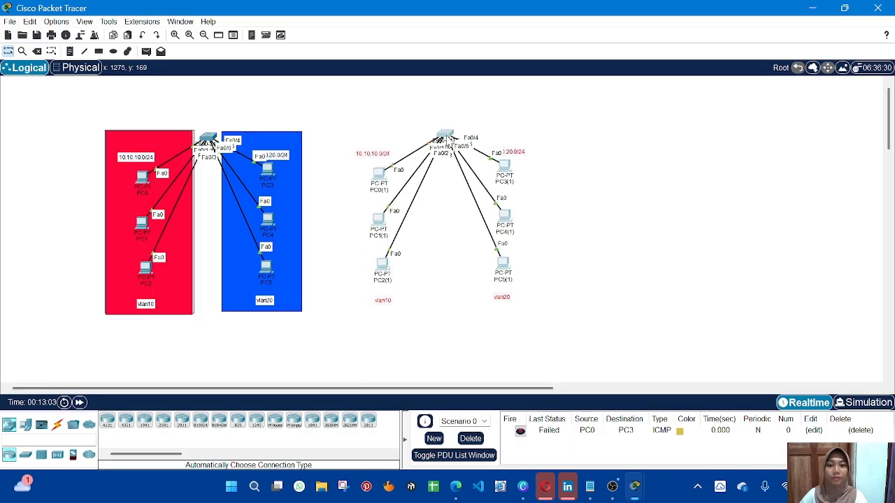
pyautogui.click(665, 244)
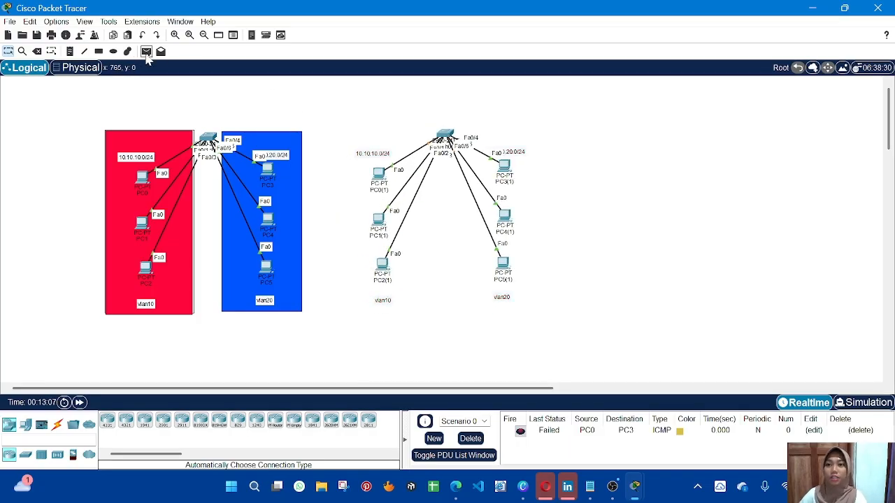
# Draw a blue filled rectangle with a black outline behind the copied vlan20 PCs, PC3(1) to PC5(1).
pyautogui.click(98, 52)
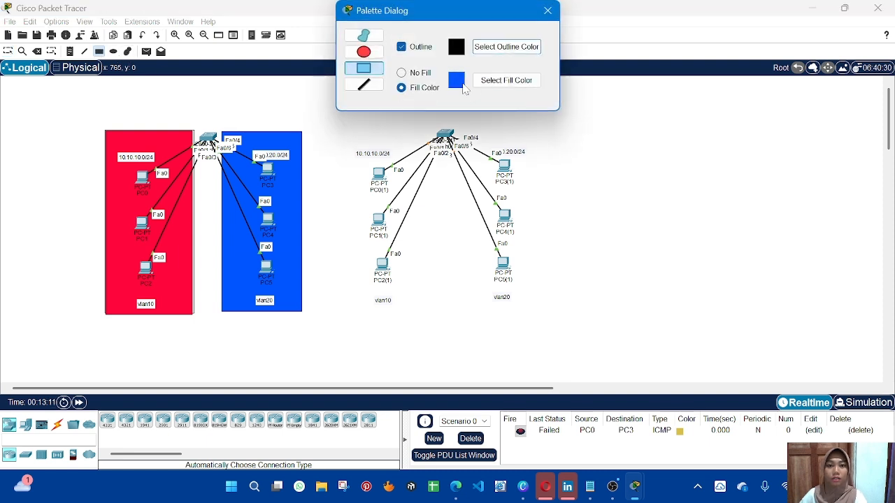
pyautogui.moveTo(461, 127); pyautogui.dragTo(558, 311)
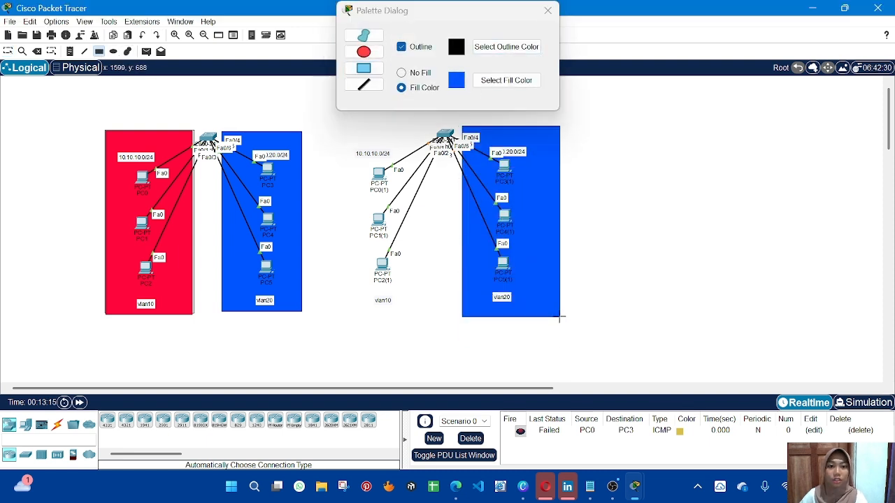
# Draw a red (#ff0000) filled rectangle behind the copied vlan10 PCs, PC0(1) to PC2(1), and close the drawing palette.
pyautogui.click(489, 81)
pyautogui.click(489, 81)
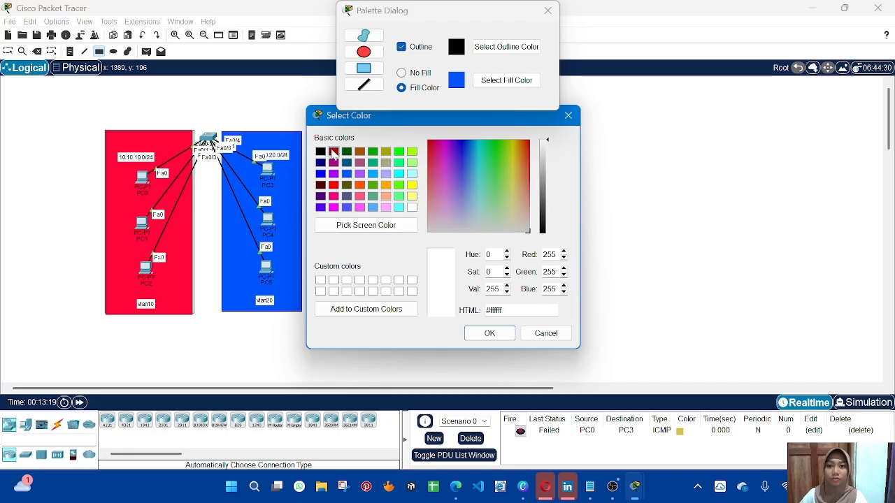
pyautogui.click(333, 151)
pyautogui.click(359, 185)
pyautogui.click(333, 185)
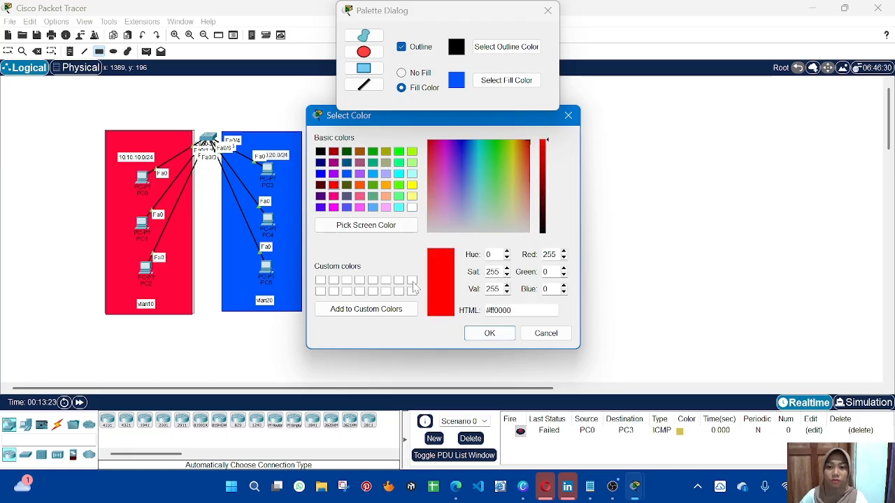
pyautogui.click(486, 333)
pyautogui.moveTo(347, 133); pyautogui.dragTo(435, 314)
pyautogui.click(599, 161)
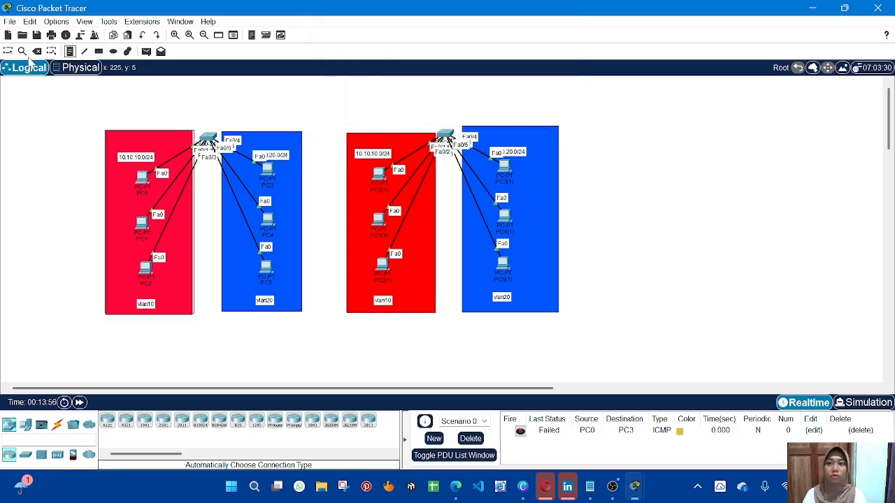
# Check the addresses already used in the original vlan10 group and set the IPv4 address of PC0(1) to 10.10.10.4.
pyautogui.click(8, 51)
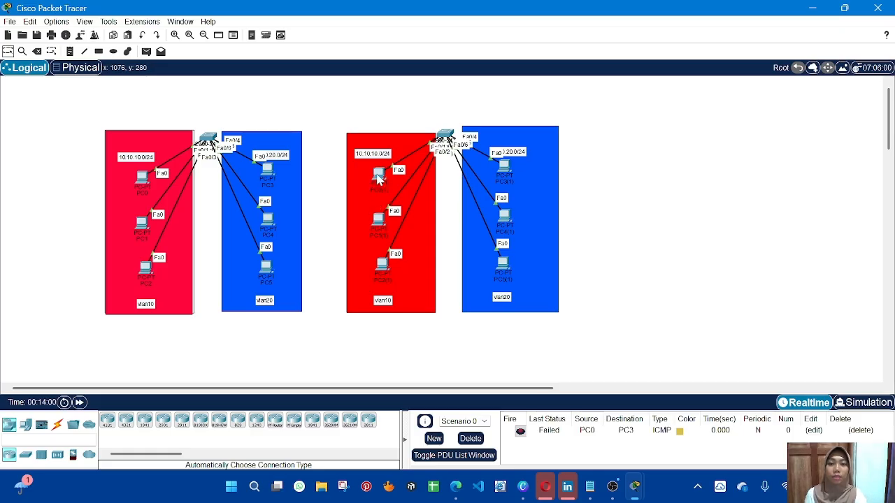
pyautogui.moveTo(377, 180)
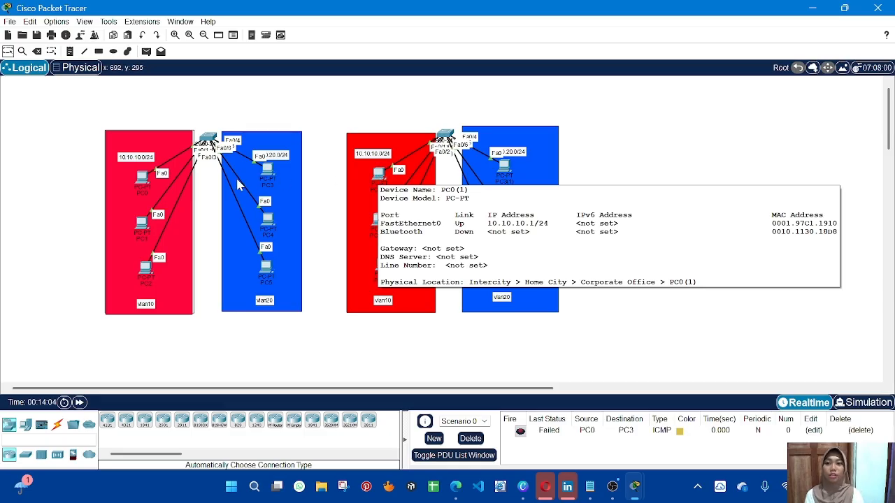
pyautogui.moveTo(142, 181)
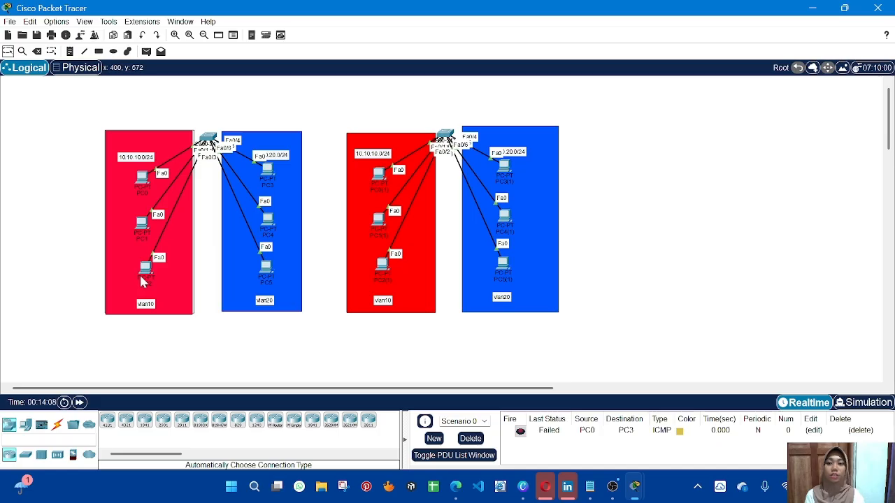
pyautogui.moveTo(145, 278)
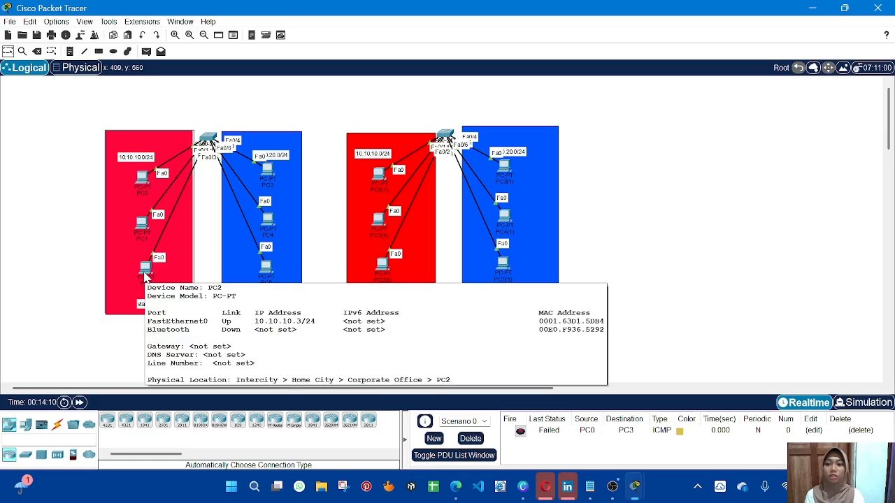
pyautogui.click(380, 173)
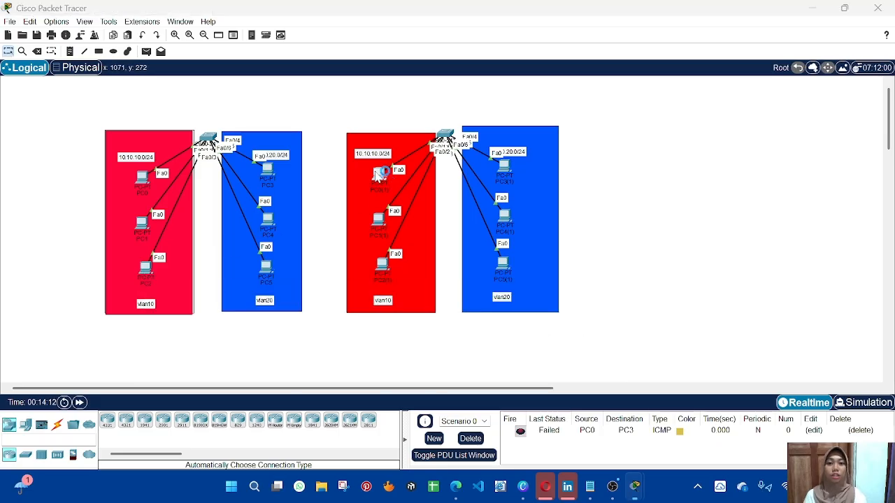
pyautogui.click(408, 33)
pyautogui.click(366, 73)
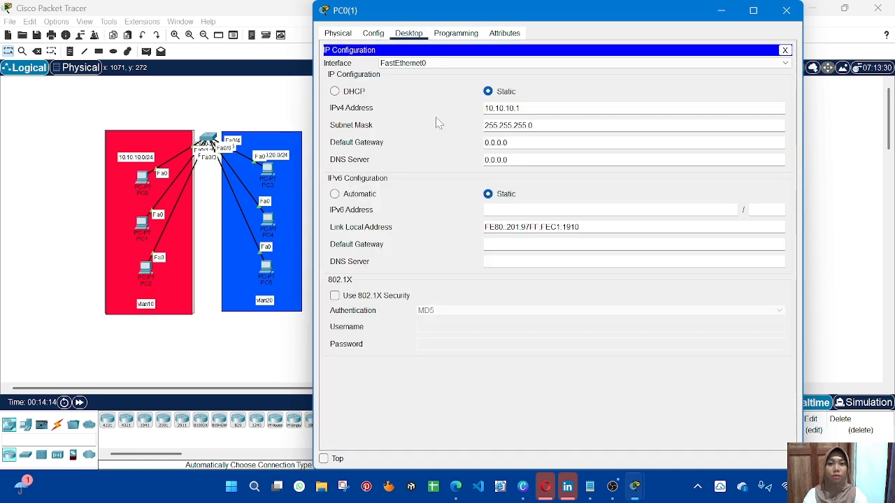
pyautogui.write('4')
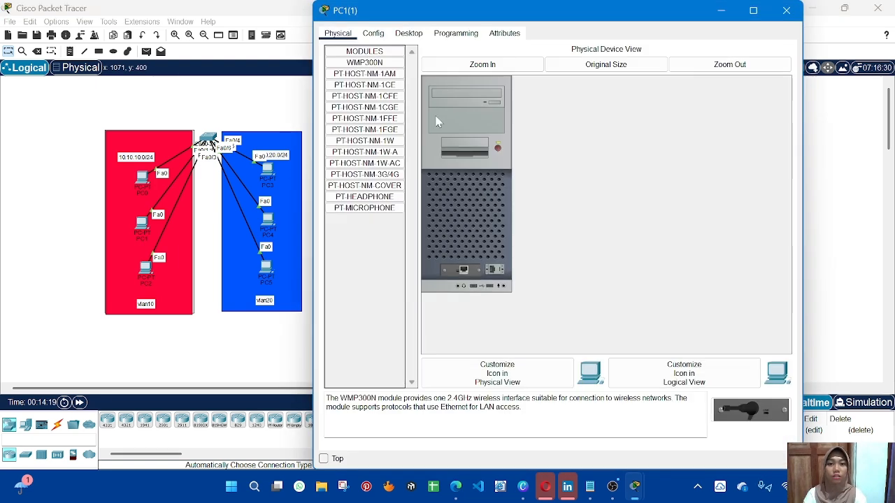
# Change the IPv4 addresses of PC1(1) and PC2(1) to unused host addresses in the 10.10.10.0/24 network.
pyautogui.click(409, 33)
pyautogui.click(369, 79)
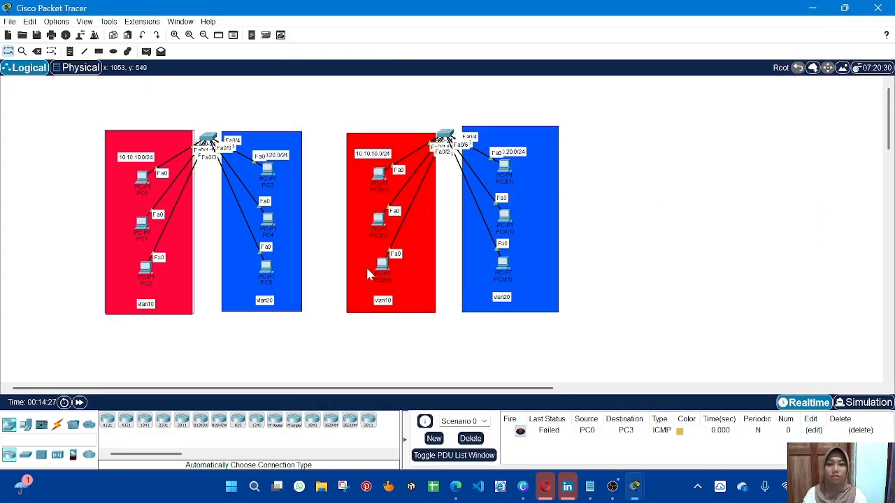
pyautogui.click(382, 264)
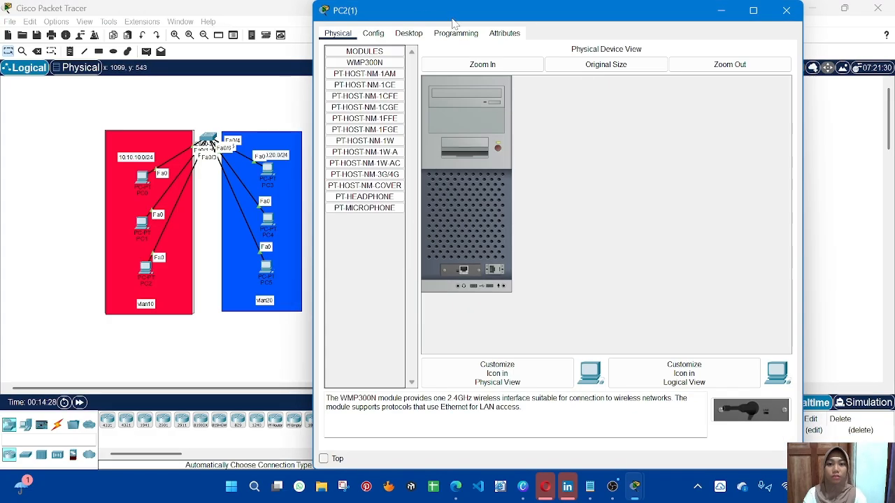
pyautogui.click(408, 33)
pyautogui.click(368, 91)
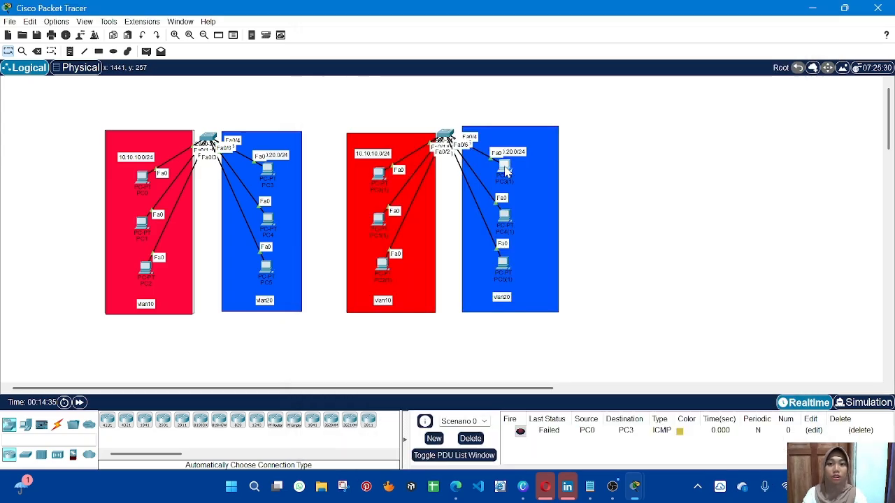
# Change the IPv4 addresses of PC3(1) and PC4(1) to unused host addresses in the 20.20.20.0/24 network.
pyautogui.click(505, 169)
pyautogui.click(408, 33)
pyautogui.click(369, 73)
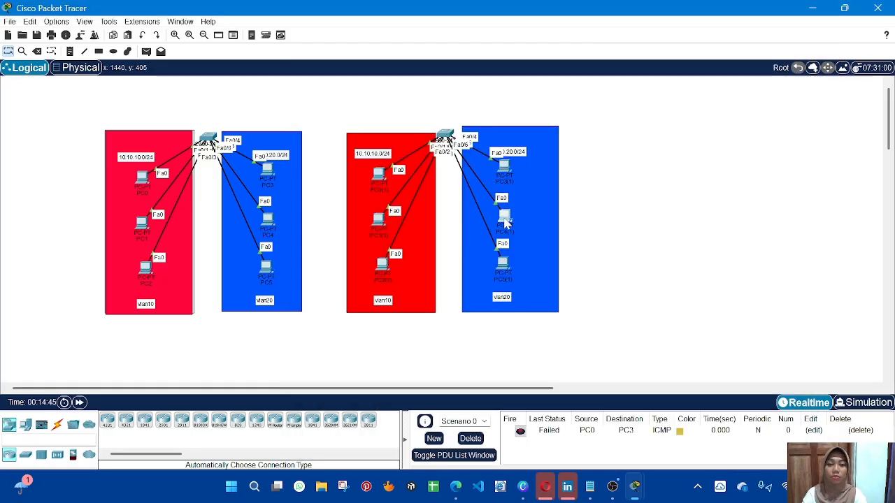
pyautogui.click(505, 223)
pyautogui.click(408, 33)
pyautogui.click(363, 73)
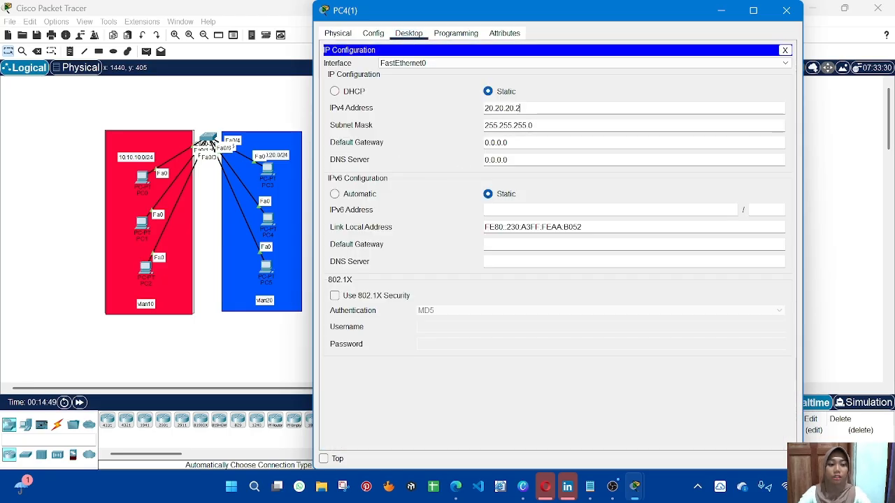
pyautogui.click(836, 240)
# Set the IPv4 address of PC5(1) to 20.20.20.6 and close its configuration window.
pyautogui.click(502, 276)
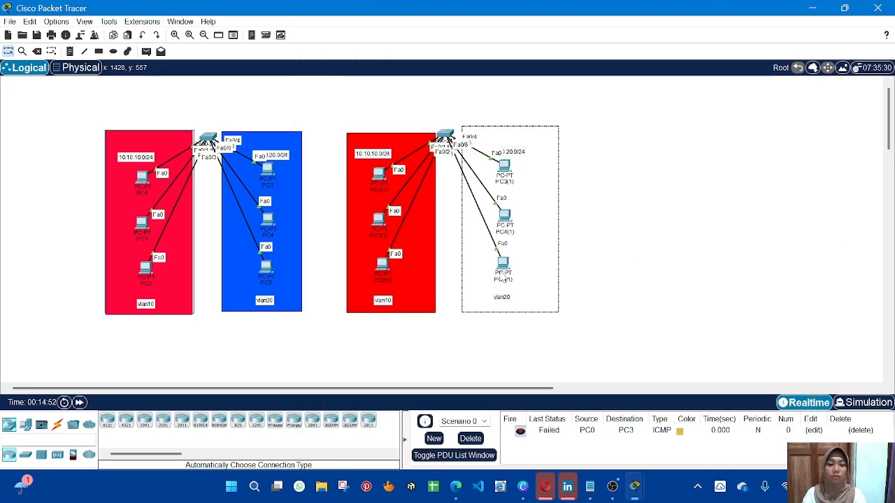
pyautogui.click(502, 271)
pyautogui.click(408, 33)
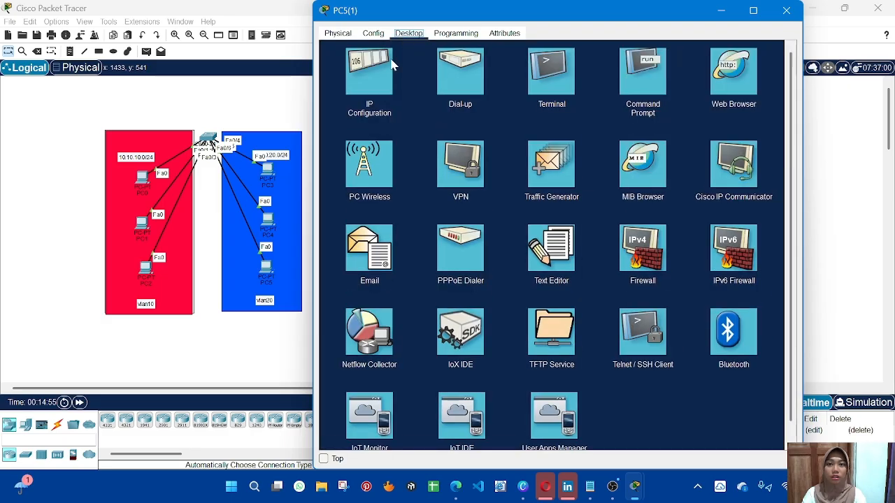
pyautogui.click(369, 70)
pyautogui.press('BackSpace')
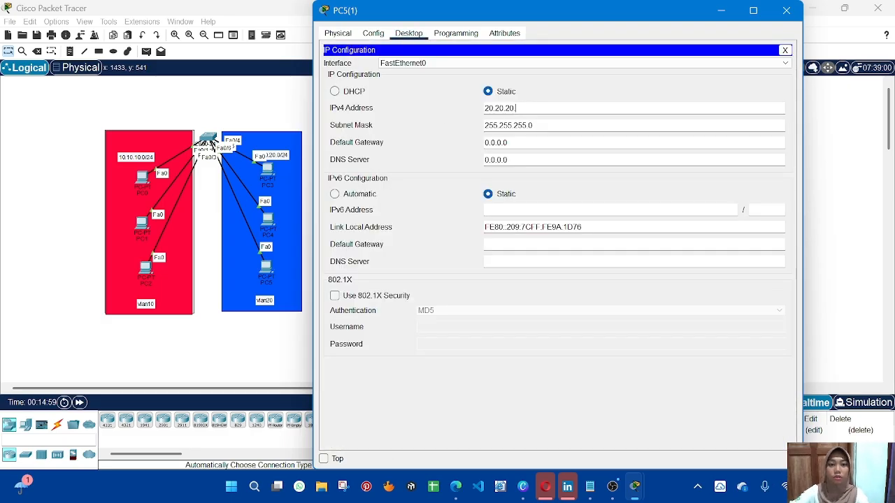
pyautogui.write('6')
pyautogui.click(870, 158)
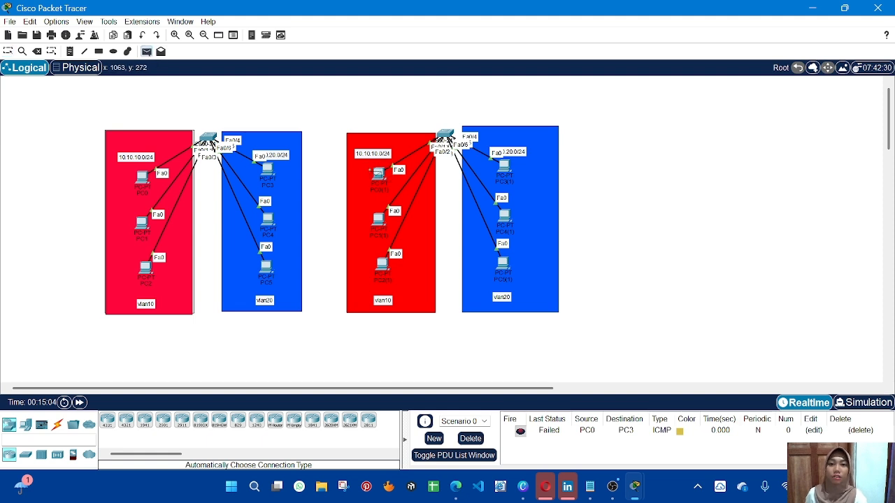
# Test connectivity with simple PDUs from PC0(1) to PC1(1) and from PC3(1) to PC4(1), and delete the PDU scenario.
pyautogui.click(373, 170)
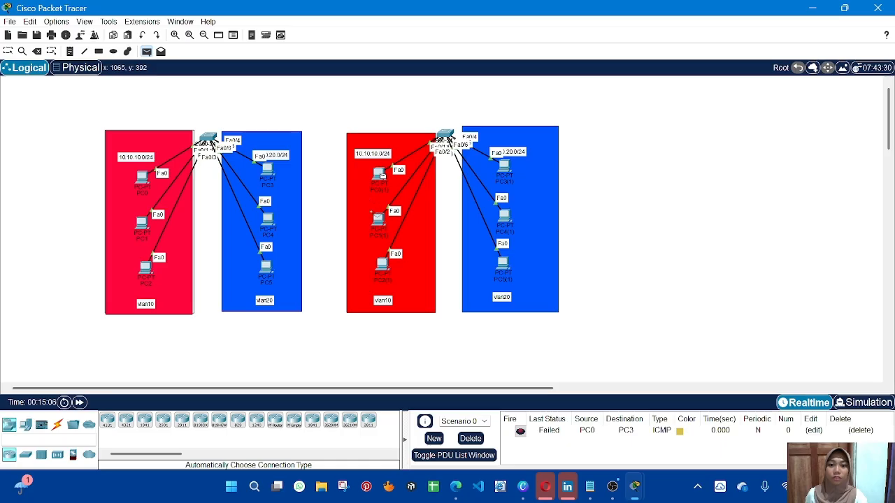
pyautogui.click(377, 220)
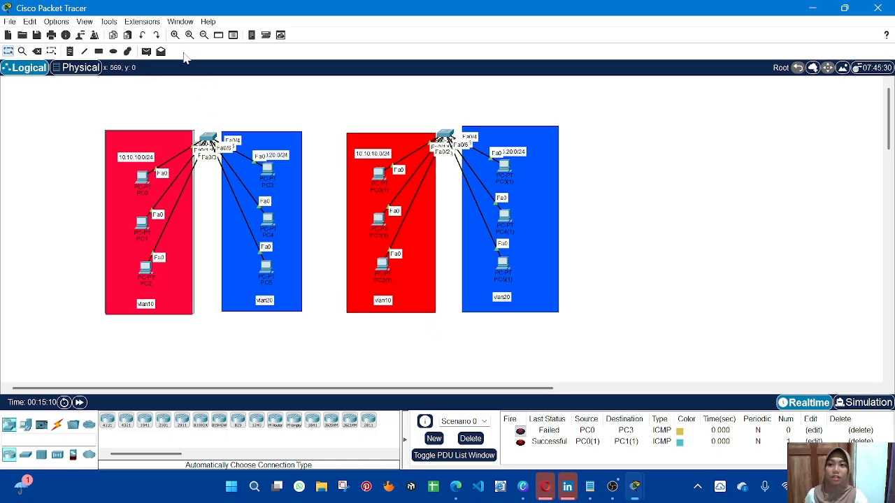
pyautogui.click(149, 52)
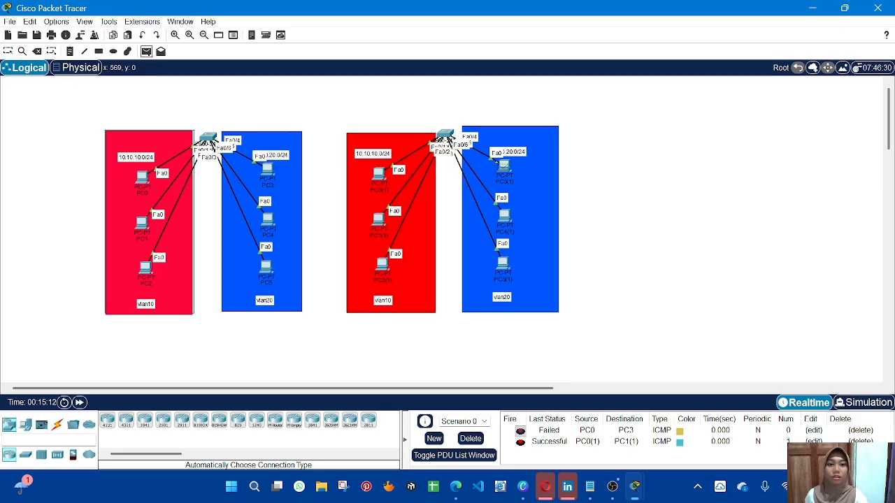
pyautogui.click(503, 166)
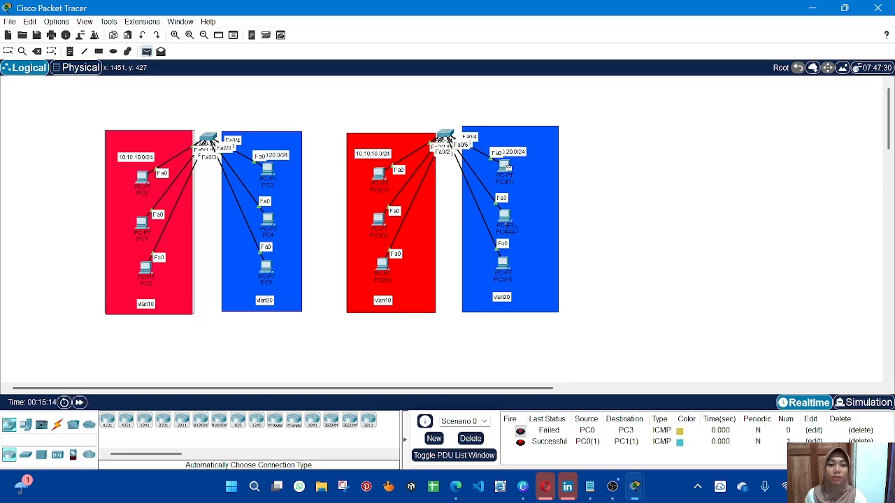
pyautogui.click(504, 218)
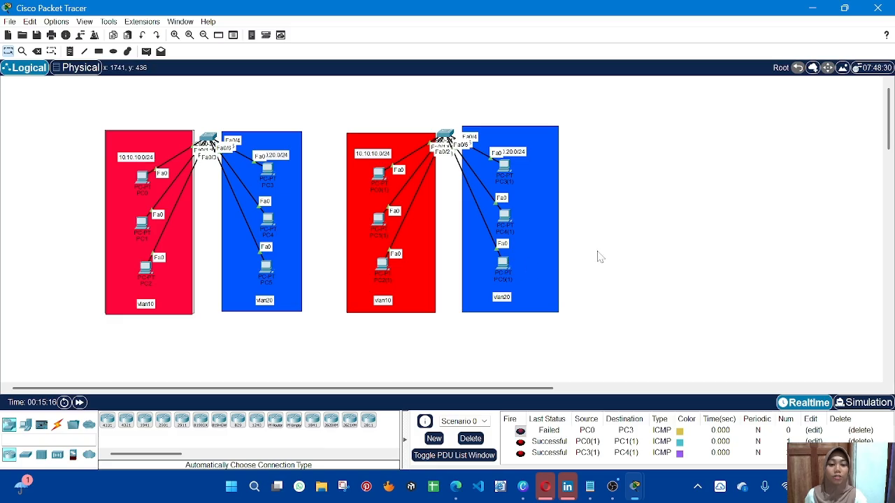
pyautogui.click(470, 438)
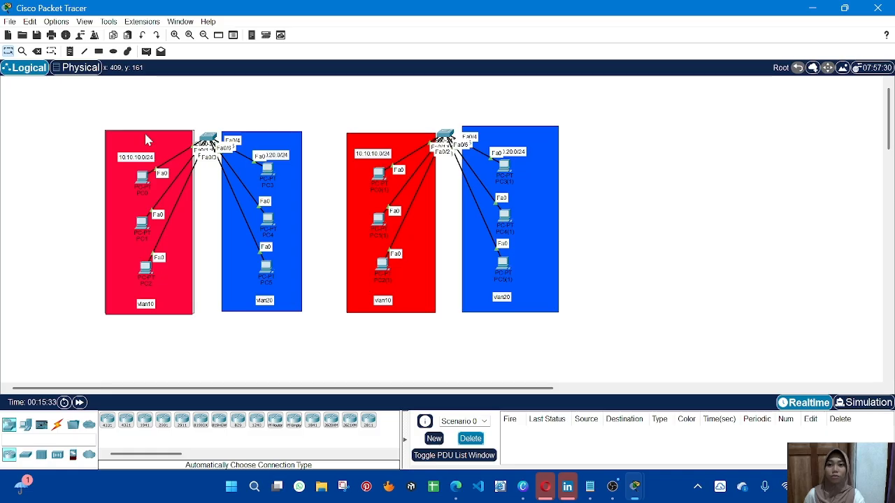
# Move the original switch and the copied switch upward so they sit above their red and blue VLAN areas.
pyautogui.moveTo(208, 135); pyautogui.dragTo(203, 100)
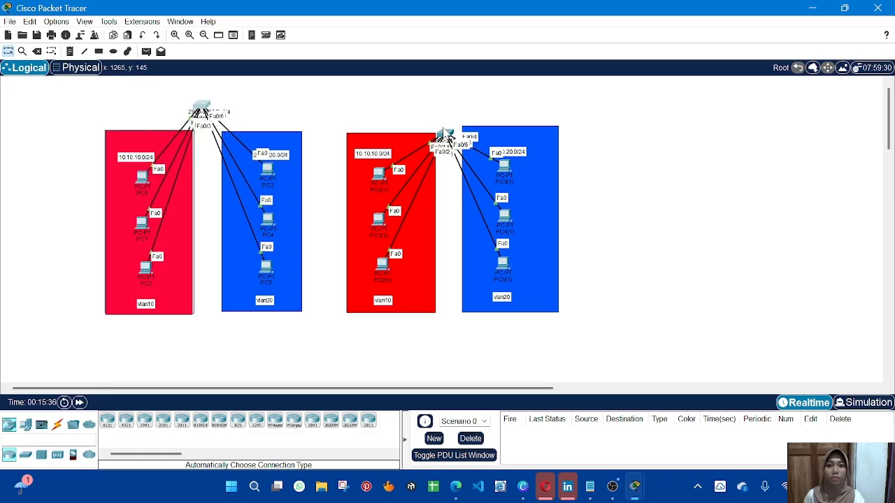
pyautogui.moveTo(446, 134); pyautogui.dragTo(448, 101)
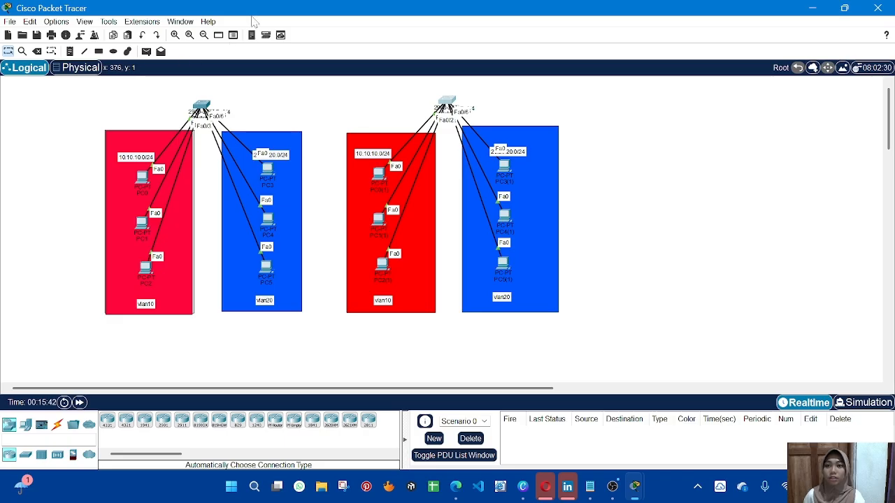
# Draw an unfilled rectangle with a black outline around each of the two topologies, enclosing its switch and both VLAN areas.
pyautogui.click(99, 52)
pyautogui.click(401, 72)
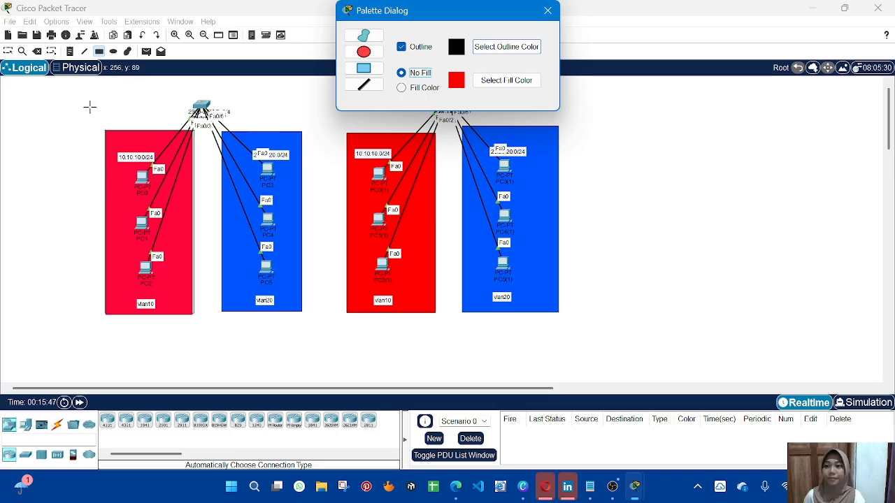
pyautogui.moveTo(98, 95); pyautogui.dragTo(312, 330)
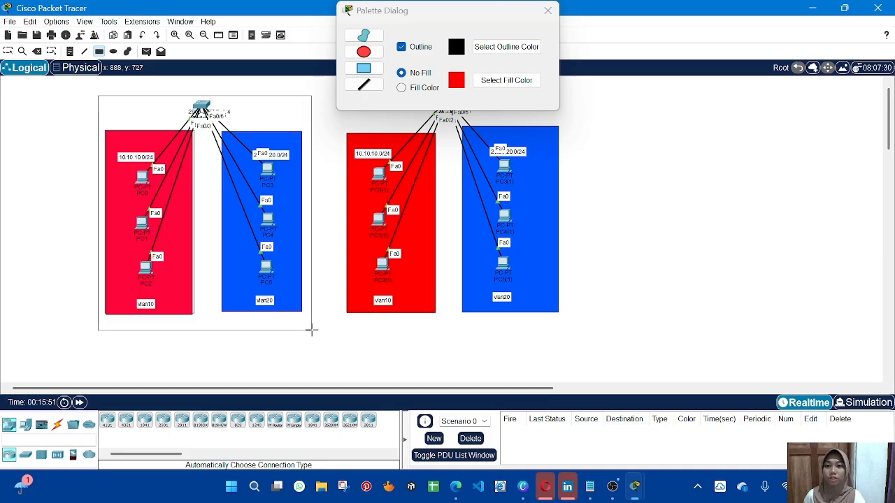
pyautogui.click(354, 87)
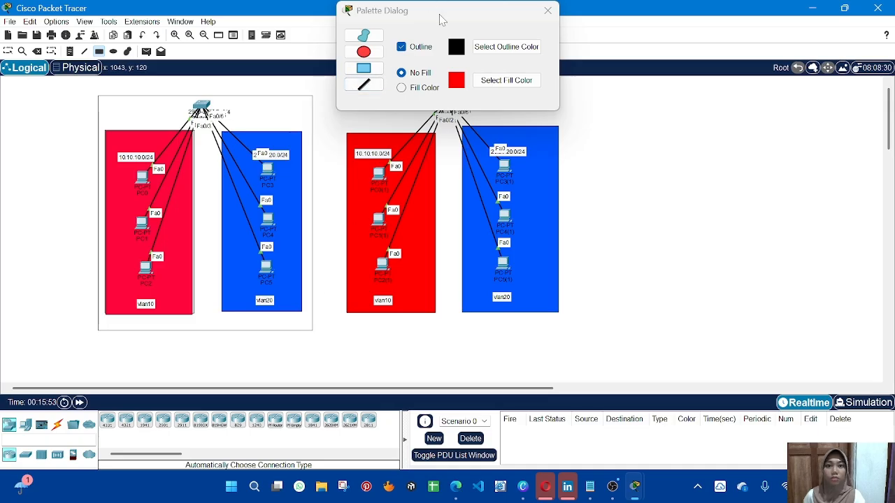
pyautogui.moveTo(440, 19); pyautogui.dragTo(738, 54)
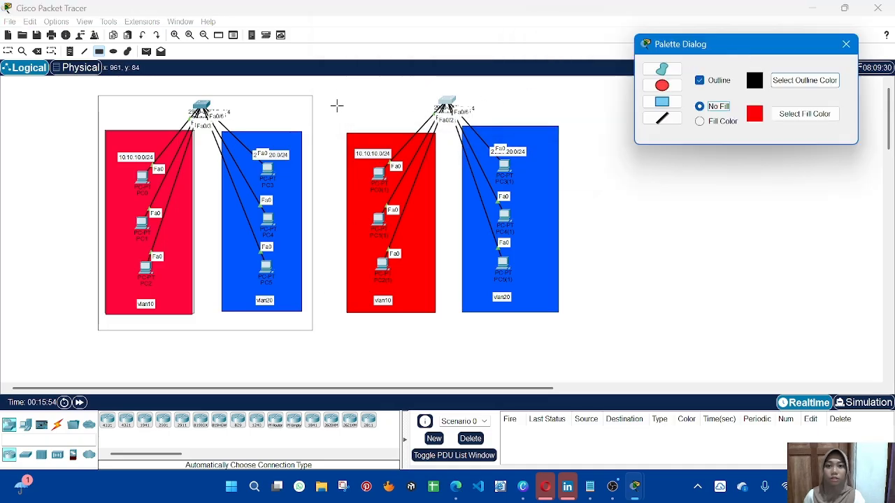
pyautogui.moveTo(336, 100); pyautogui.dragTo(572, 327)
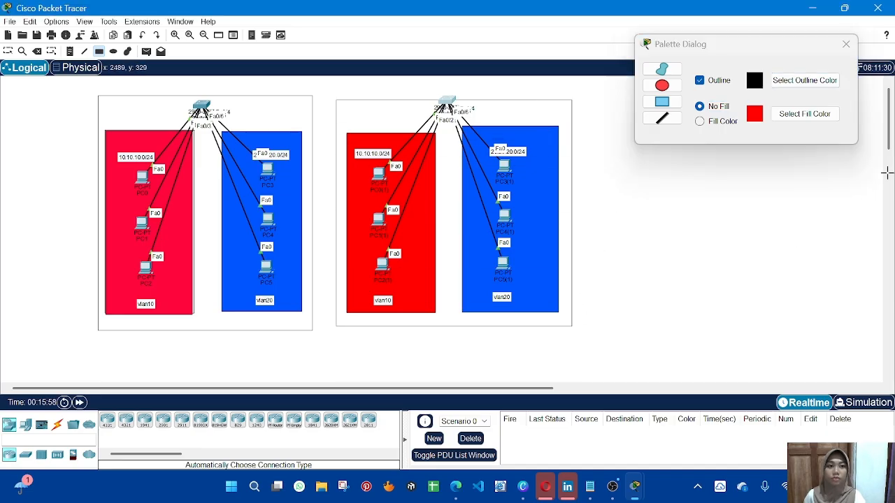
pyautogui.click(844, 44)
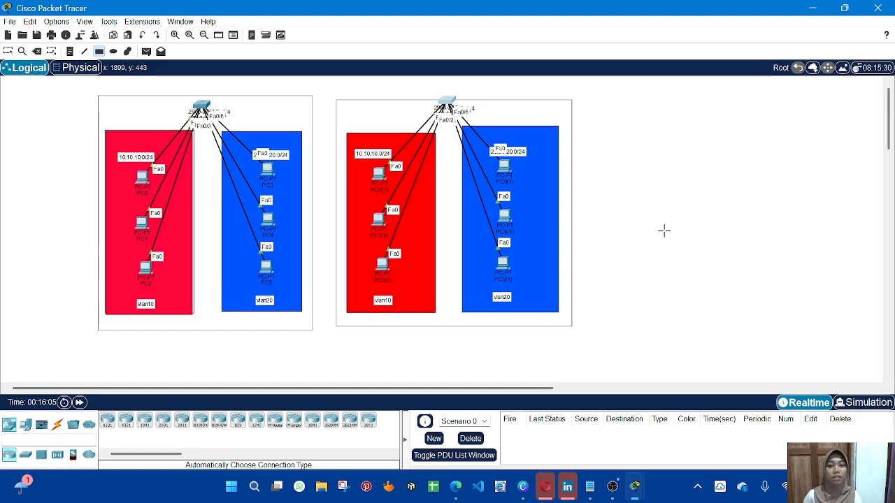
# Switch to Canva to consult the VLAN and trunking slide.
pyautogui.moveTo(522, 487)
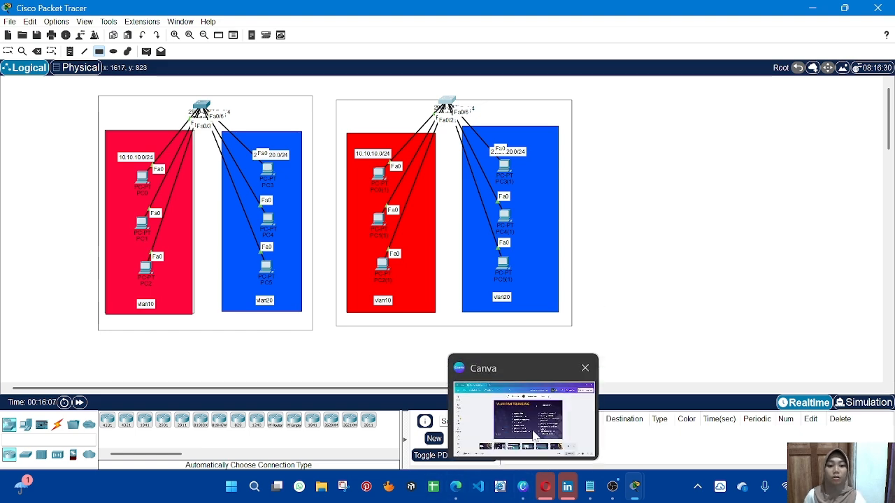
pyautogui.click(535, 435)
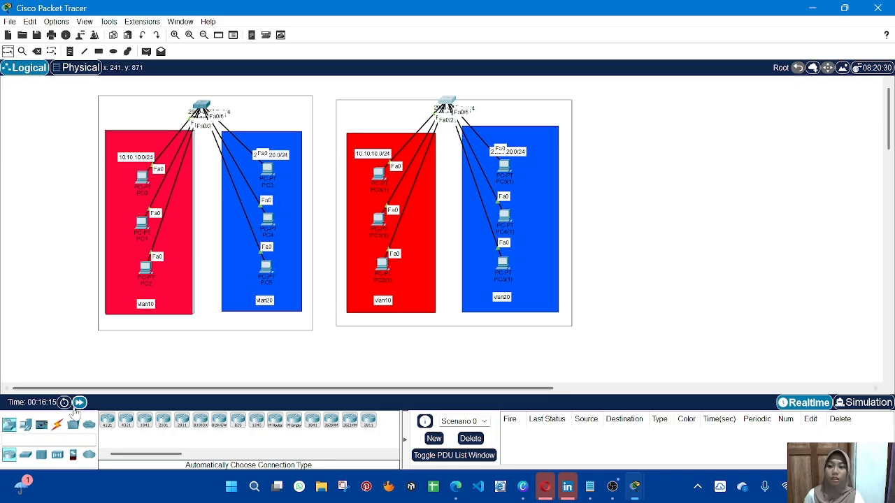
# Connect the original switch to the copied switch with an automatically chosen cable.
pyautogui.click(57, 424)
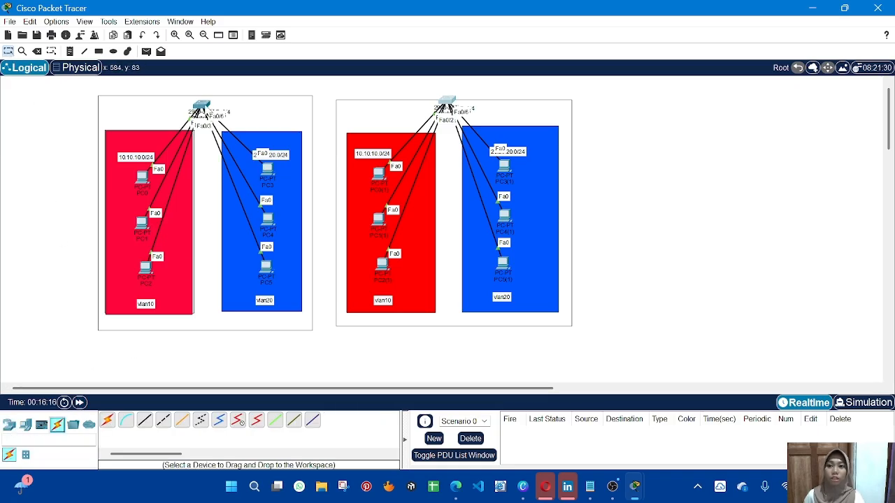
pyautogui.click(106, 421)
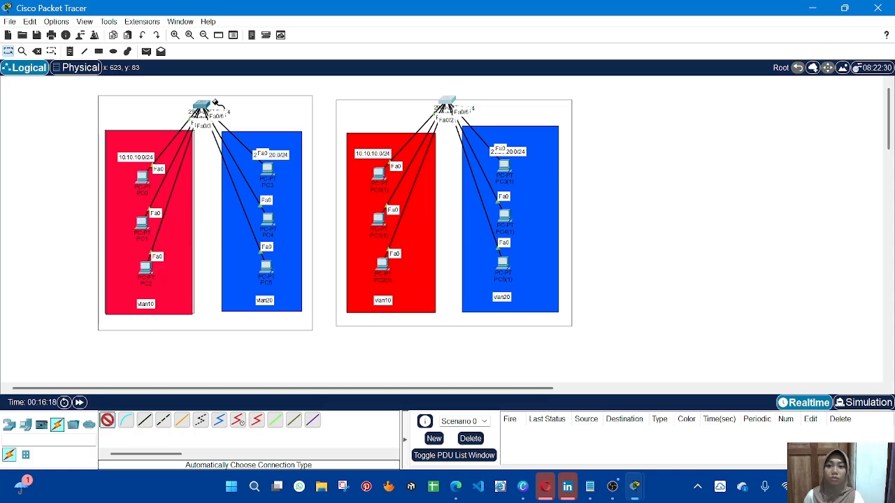
pyautogui.click(201, 106)
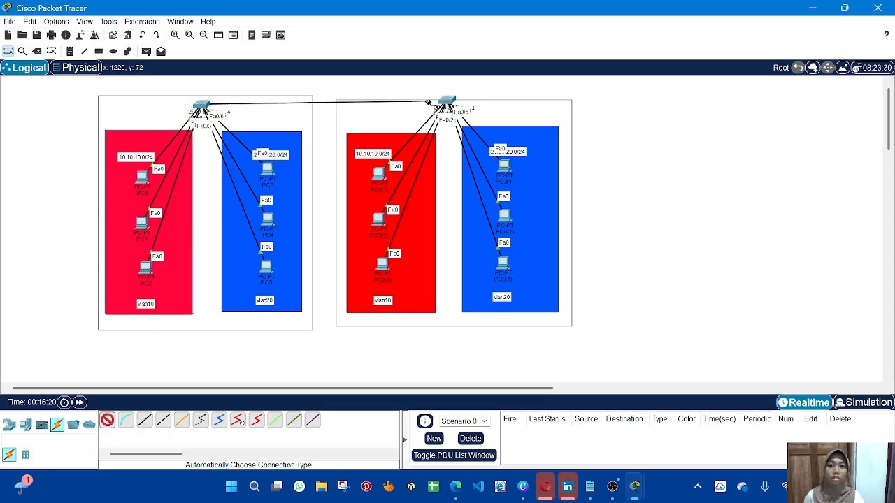
pyautogui.click(444, 103)
pyautogui.click(445, 103)
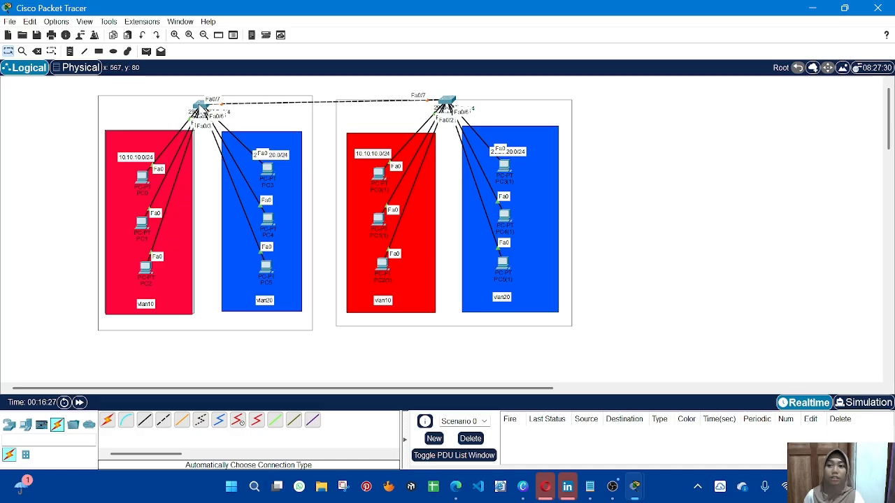
# Open Switch0's command line, leave the configuration session with end, and re-enter global configuration mode with conf t.
pyautogui.click(204, 110)
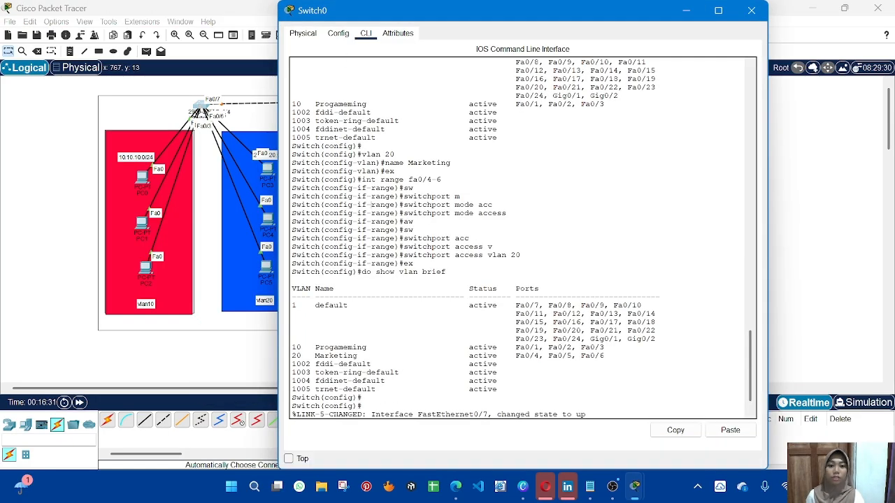
pyautogui.press('Return')
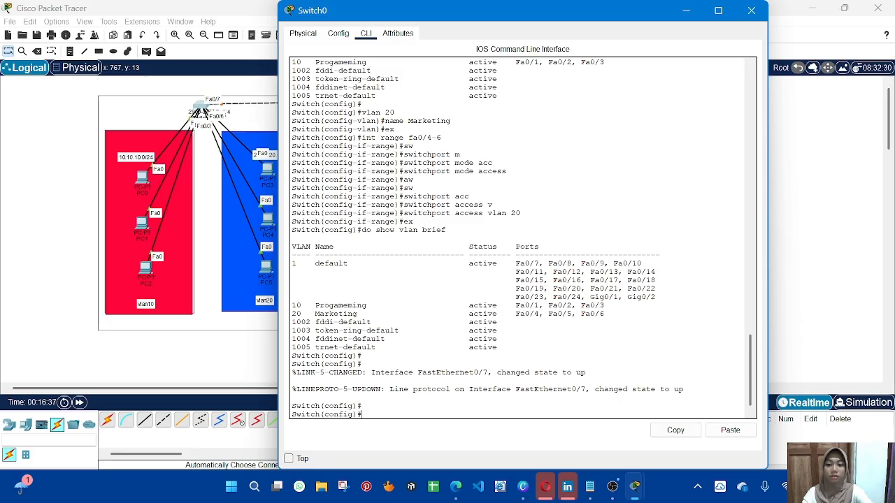
pyautogui.write('end')
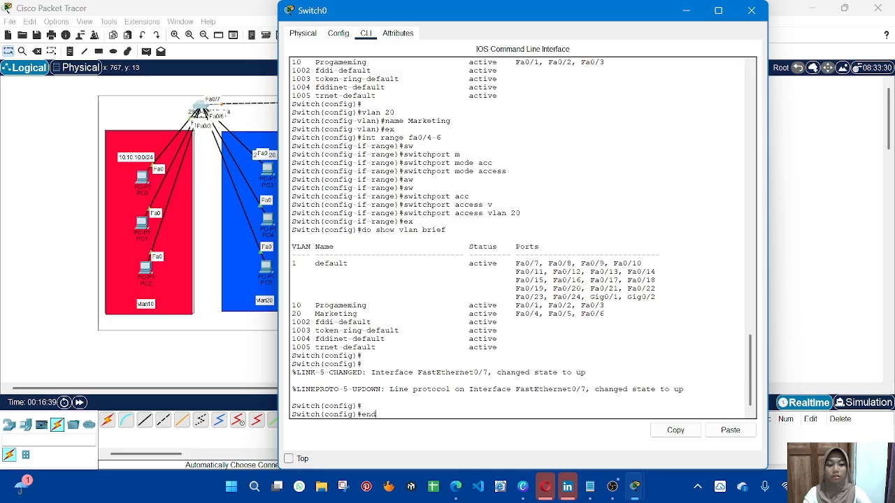
pyautogui.press('Return')
pyautogui.write('e')
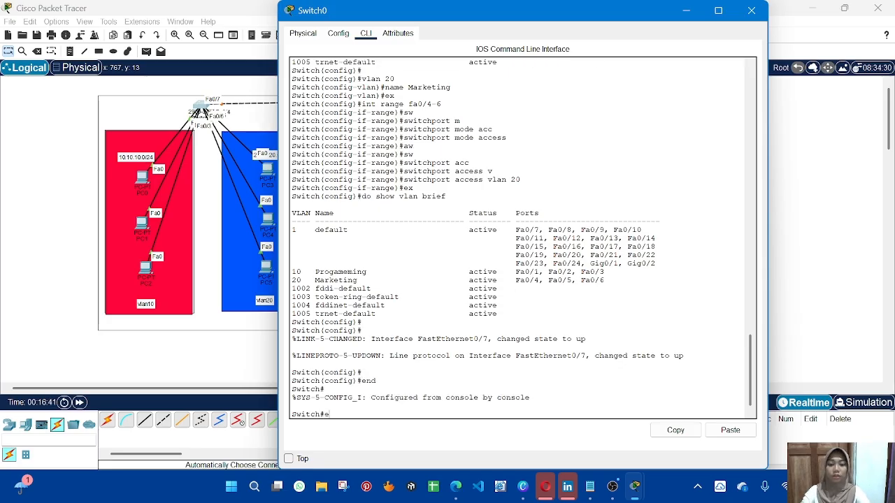
pyautogui.press('BackSpace')
pyautogui.write('conf')
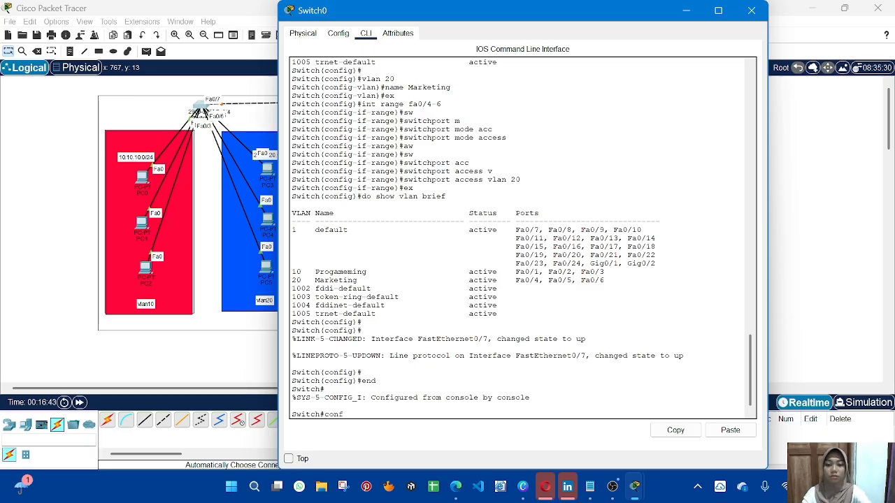
pyautogui.write(' t')
pyautogui.press('Return')
pyautogui.press('Return')
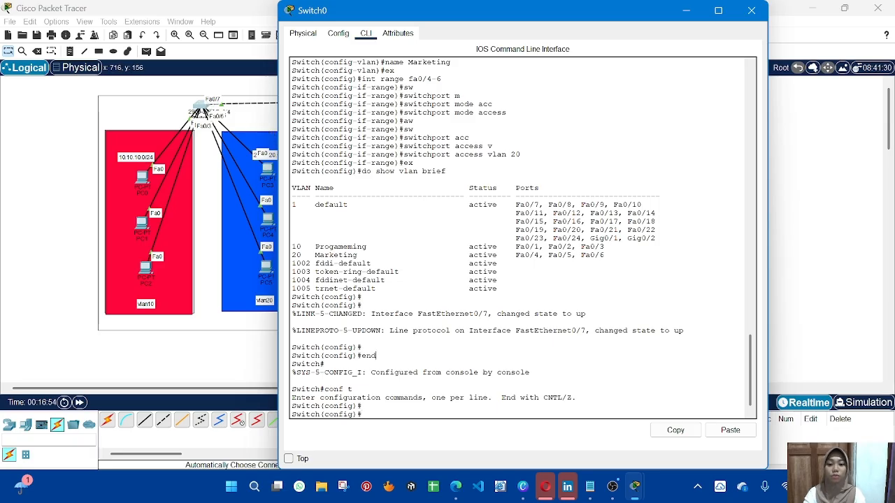
# Configure interface fa0/7 on Switch0 as a trunk port with switchport mode trunk.
pyautogui.write('int f')
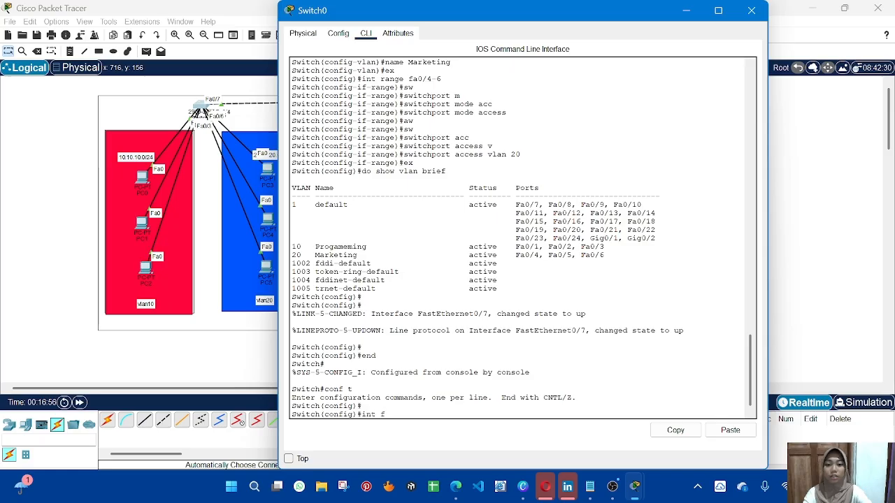
pyautogui.write('a0/7')
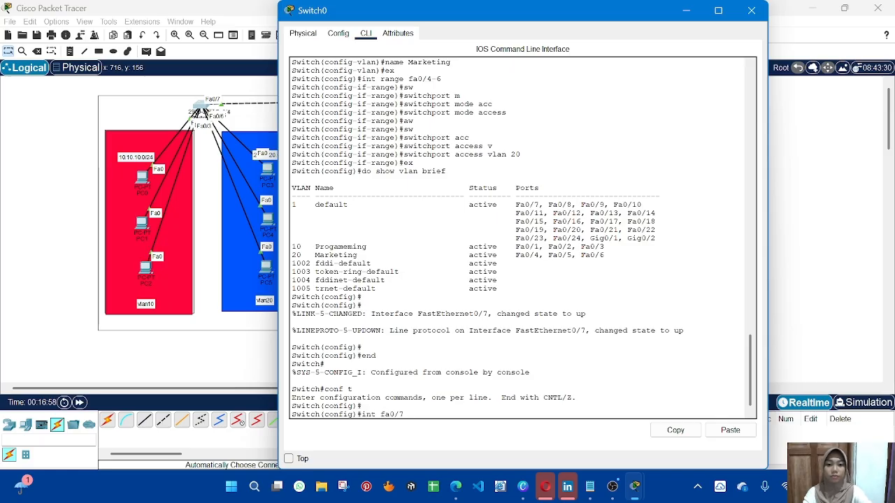
pyautogui.press('Return')
pyautogui.write('sw')
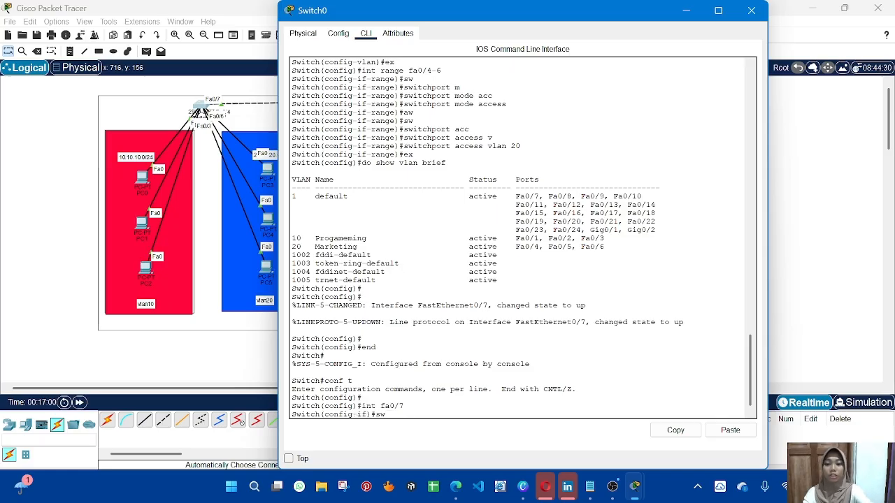
pyautogui.press('Tab')
pyautogui.write('mo')
pyautogui.press('Tab')
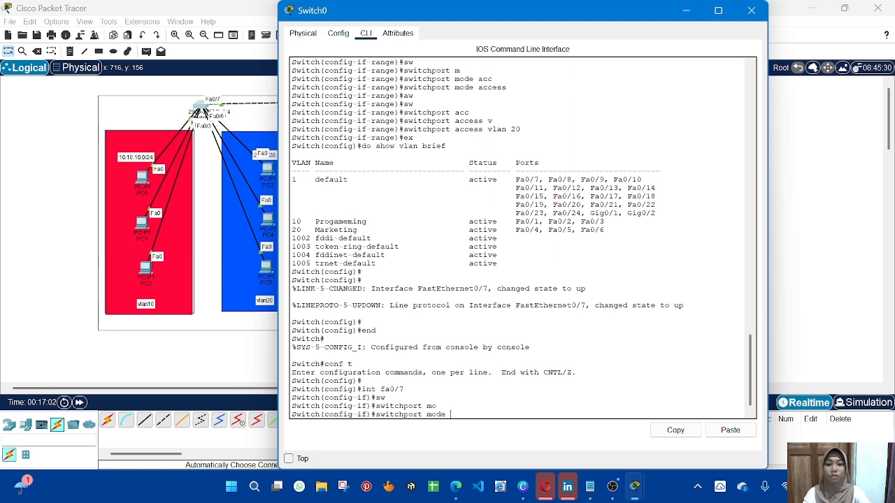
pyautogui.write('tr')
pyautogui.press('Tab')
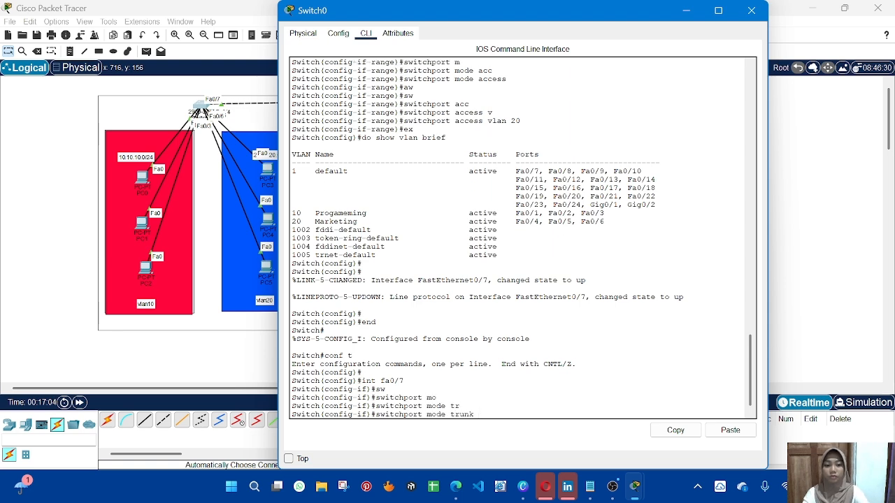
pyautogui.press('Return')
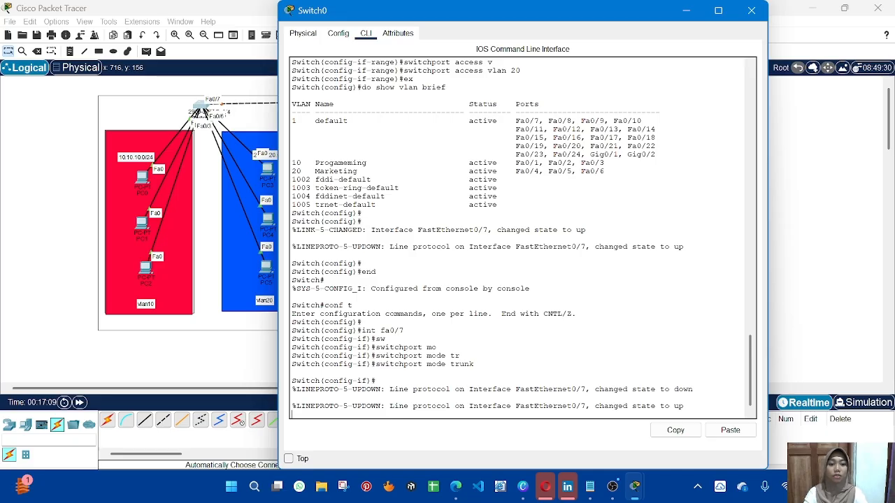
pyautogui.press('Return')
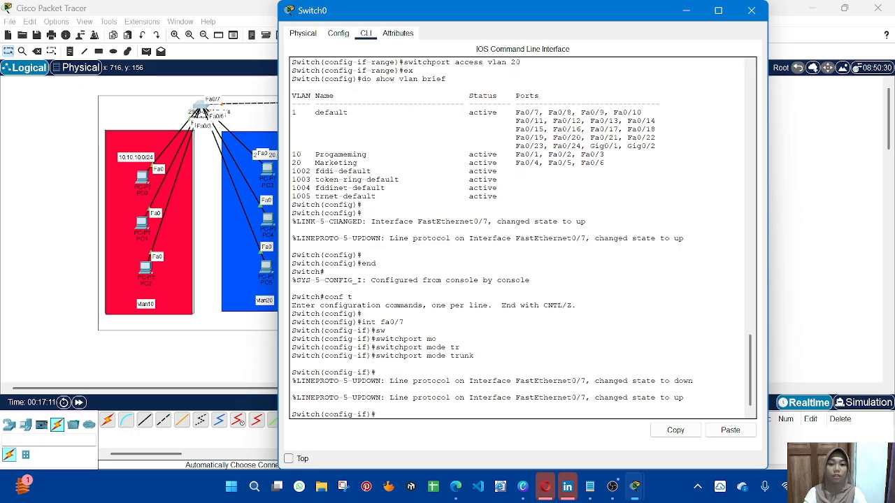
pyautogui.press('Return')
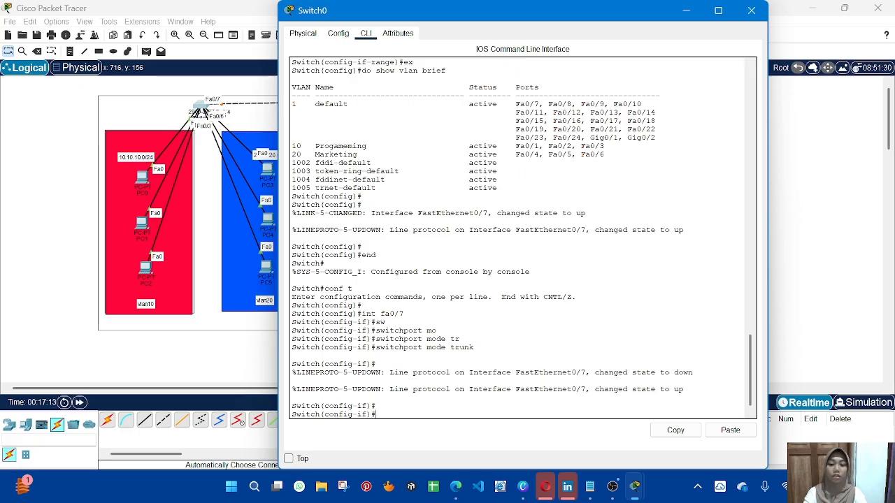
# Display Switch0's trunk interfaces with do sh int tr, examine the Fa0/7 mode and status, and return to the topology.
pyautogui.write('do s')
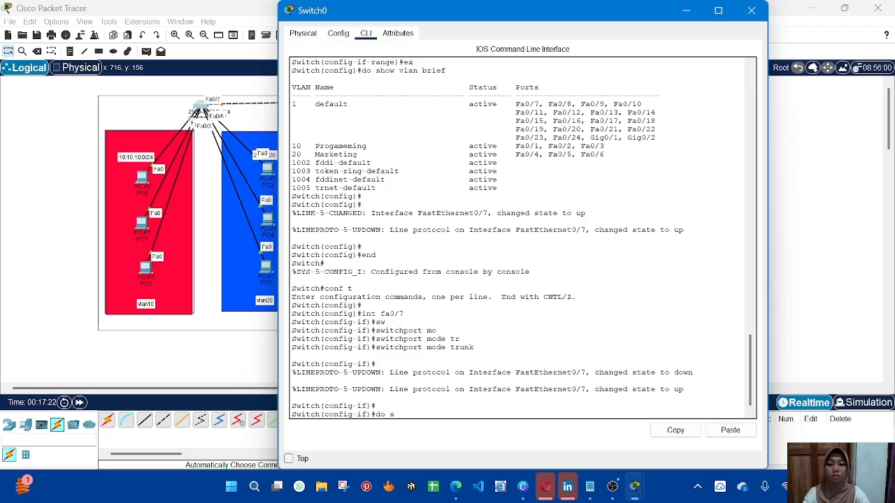
pyautogui.write('h int ')
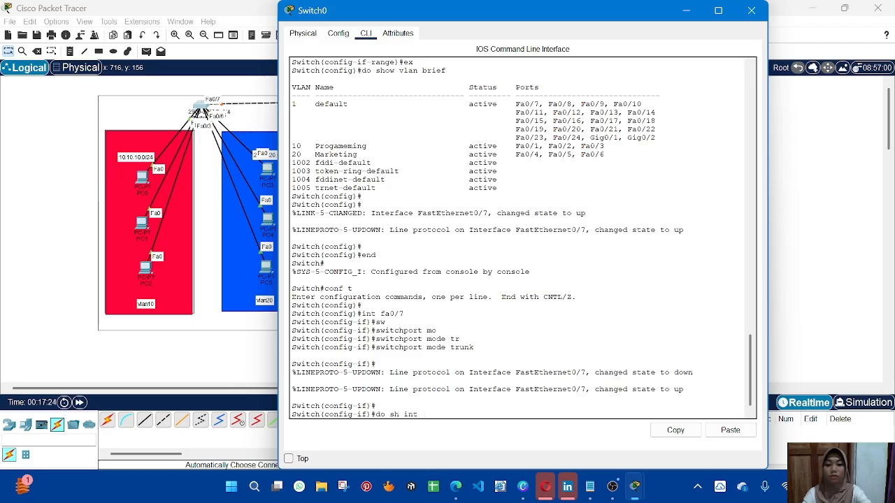
pyautogui.write('tr')
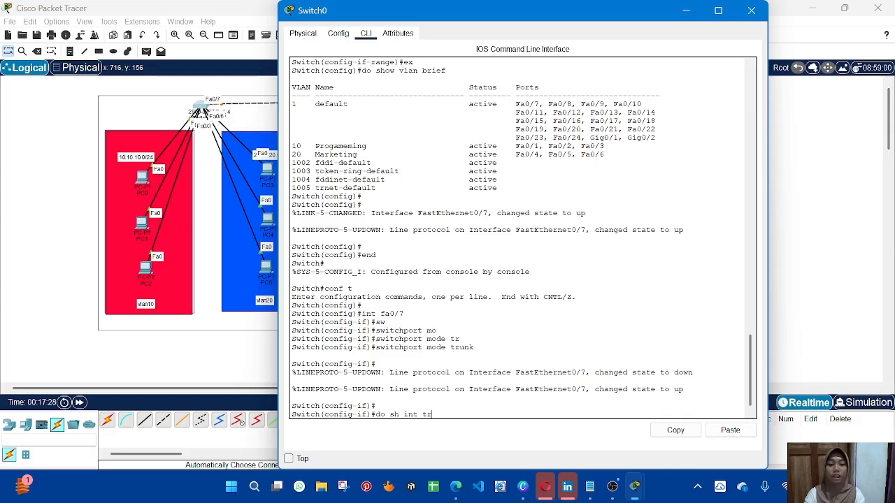
pyautogui.press('Return')
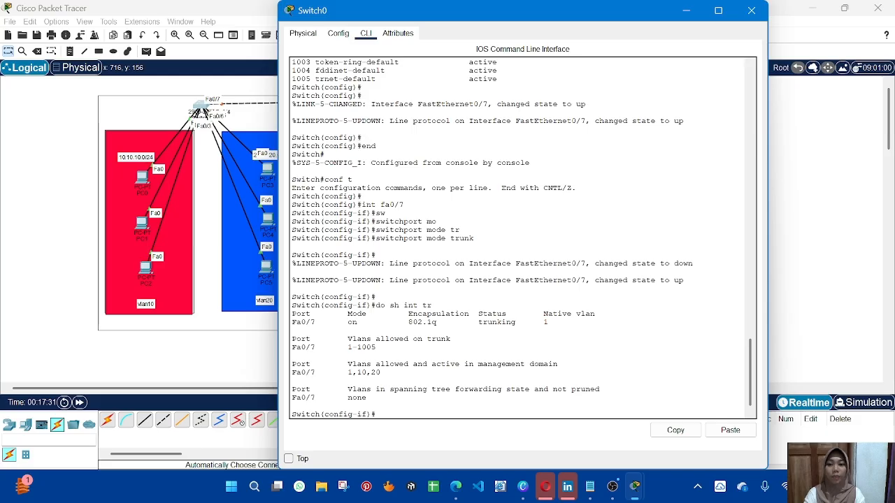
pyautogui.moveTo(301, 322); pyautogui.dragTo(319, 322)
pyautogui.click(348, 322)
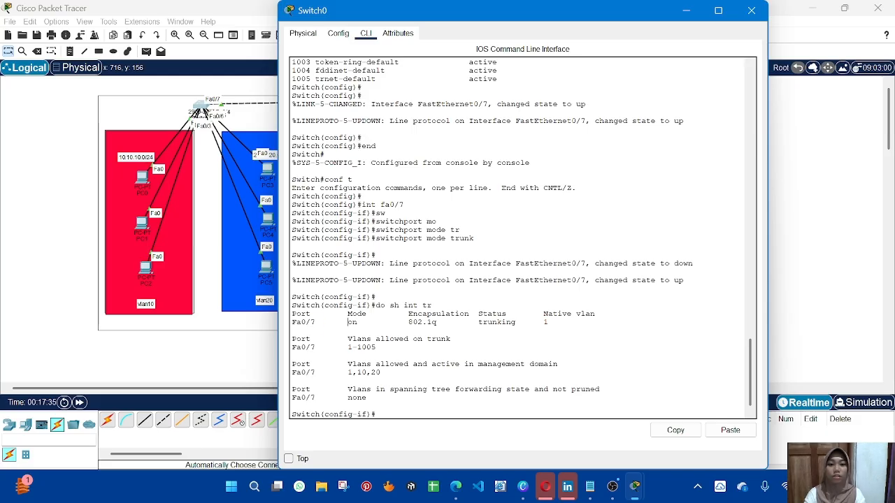
pyautogui.moveTo(478, 322); pyautogui.dragTo(525, 322)
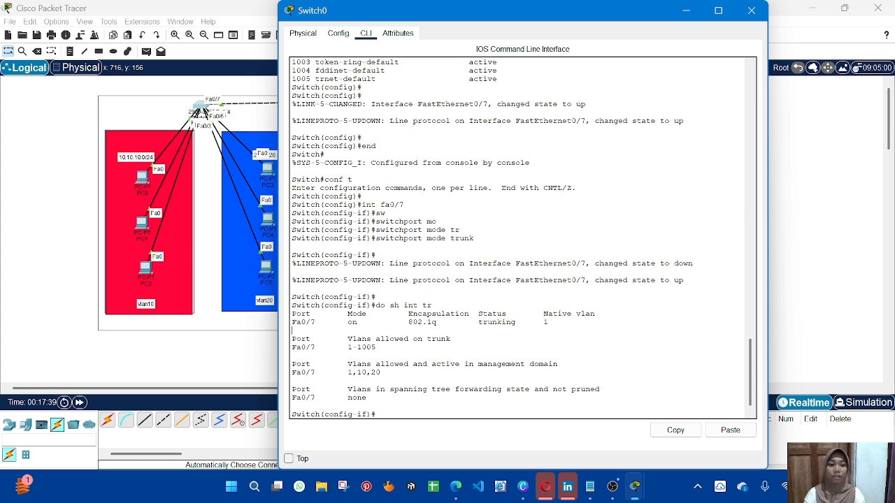
pyautogui.press('Return')
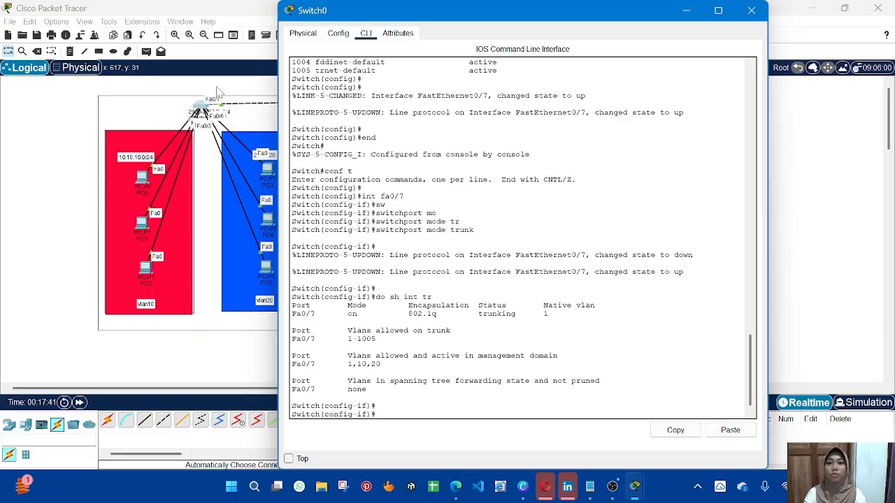
pyautogui.click(218, 90)
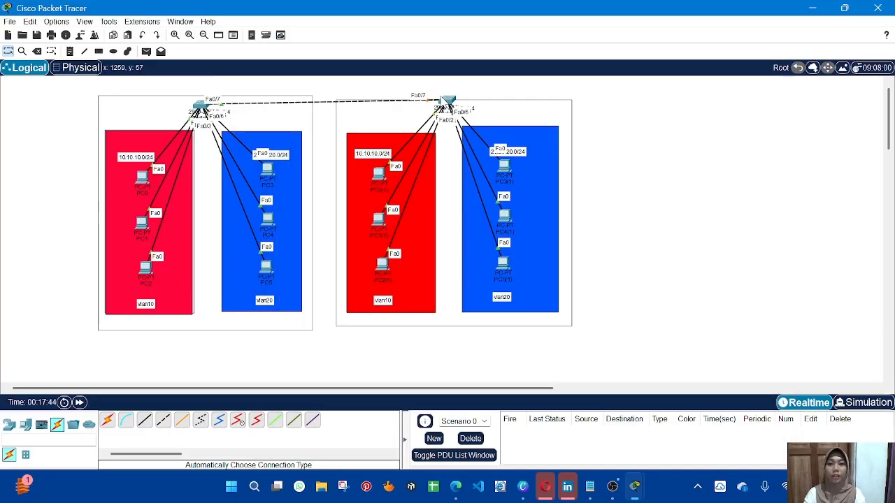
# Examine the link between the two switches in the topology, including the copied switch's Fa0/7 end.
pyautogui.click(448, 101)
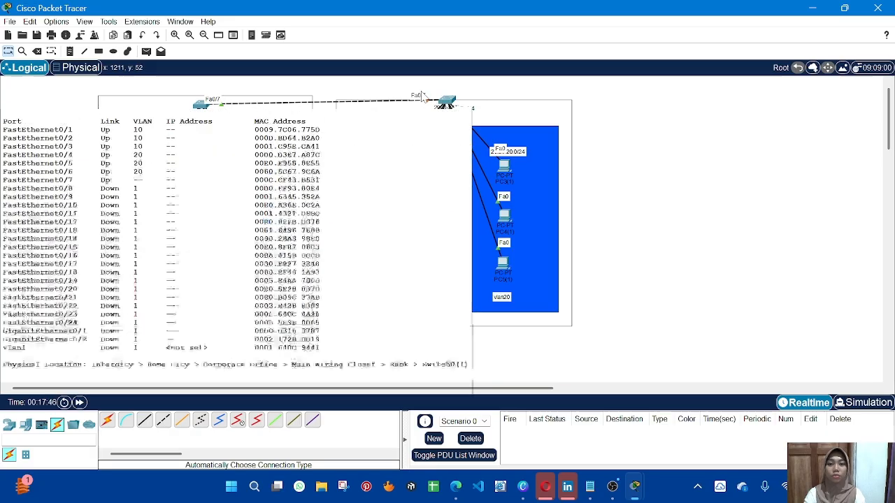
pyautogui.click(419, 93)
pyautogui.scroll(5, 421, 102)
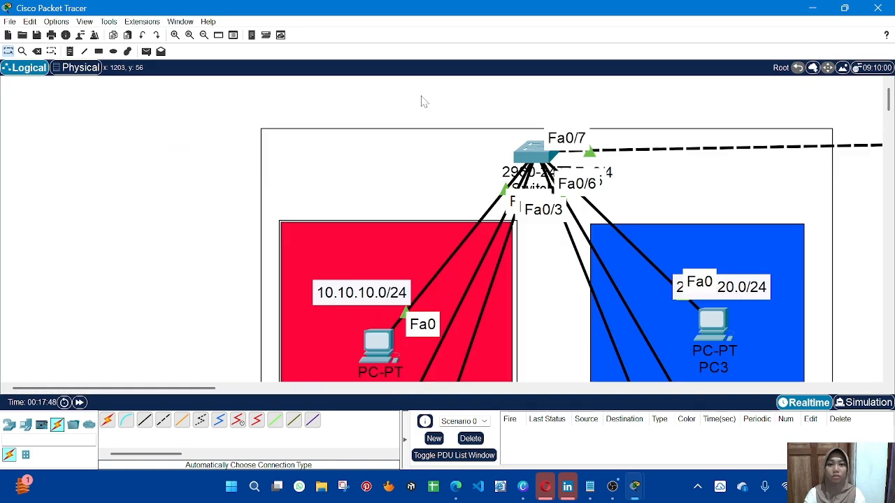
pyautogui.hscroll(1, 421, 102)
pyautogui.hscroll(2, 420, 111)
pyautogui.hscroll(10, 415, 133)
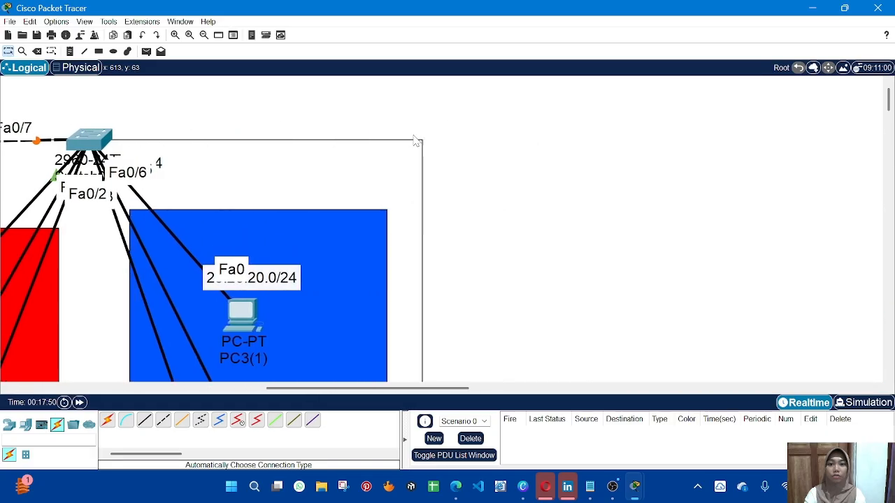
pyautogui.hscroll(-5, 414, 140)
pyautogui.scroll(-7, 402, 136)
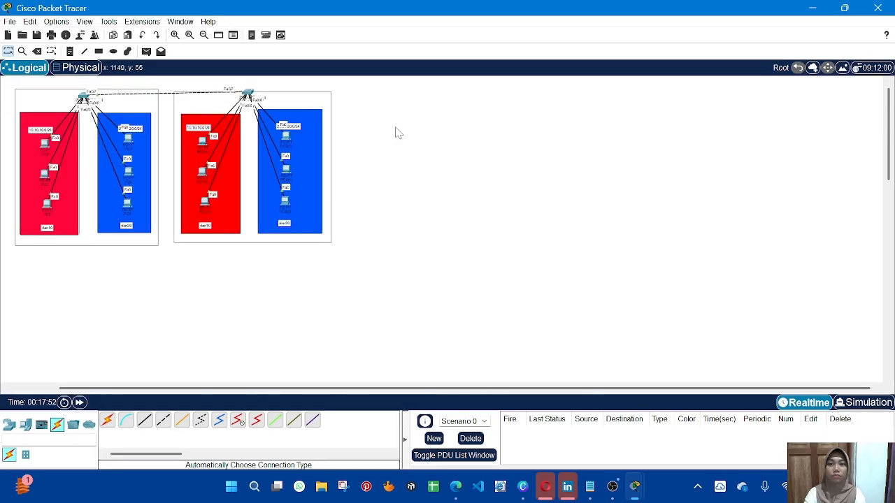
pyautogui.scroll(2, 394, 132)
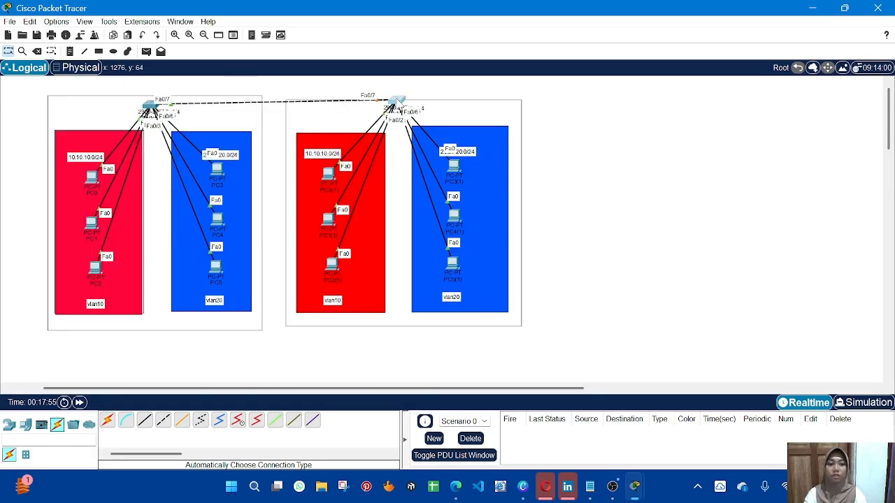
# Open the command line of Switch0(1) and enter global configuration mode with en and conf t.
pyautogui.click(396, 103)
pyautogui.click(400, 34)
pyautogui.press('Return')
pyautogui.press('Return')
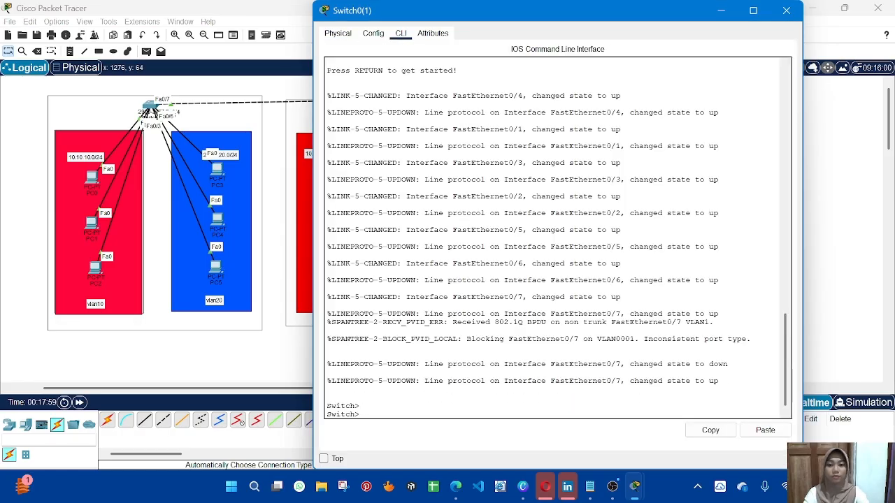
pyautogui.write('en')
pyautogui.press('Return')
pyautogui.write('conf t')
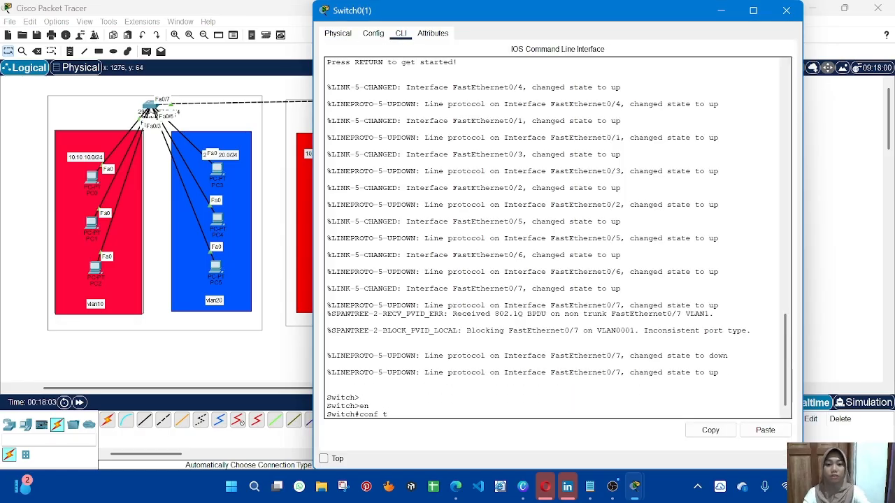
pyautogui.press('Return')
pyautogui.press('Return')
# Configure interface fa0/7 on Switch0(1) as a trunk port with switchport mode trunk.
pyautogui.write('int fa0/7')
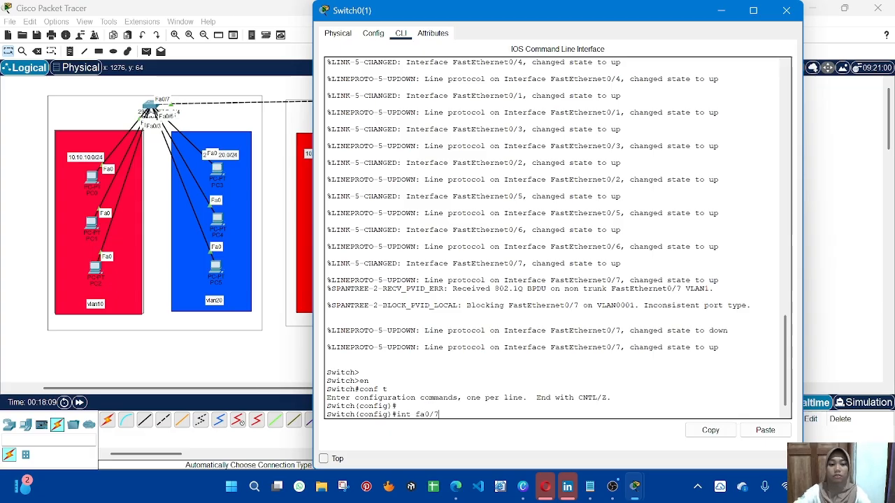
pyautogui.press('Return')
pyautogui.write('sw')
pyautogui.press('Tab')
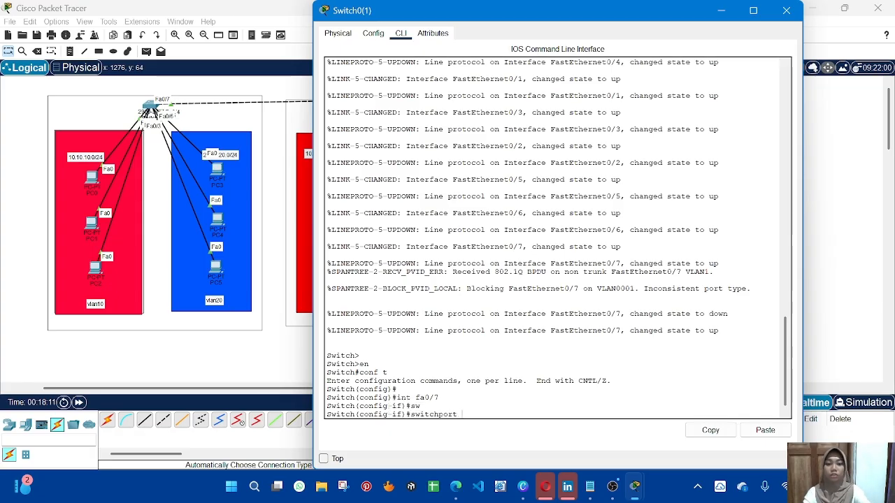
pyautogui.write('mo')
pyautogui.press('Tab')
pyautogui.write('tr')
pyautogui.press('Tab')
pyautogui.press('Return')
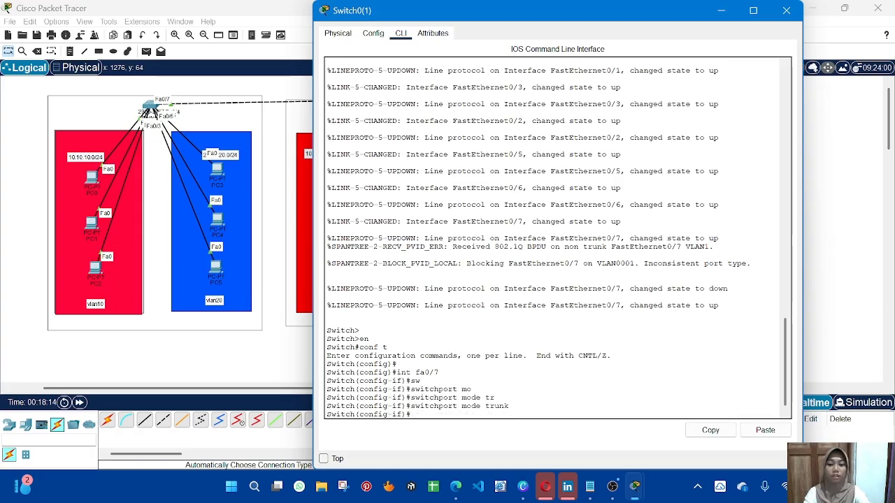
# Display the trunk interfaces of Switch0(1) with do sh int tr, and return to the topology.
pyautogui.write('do sh i')
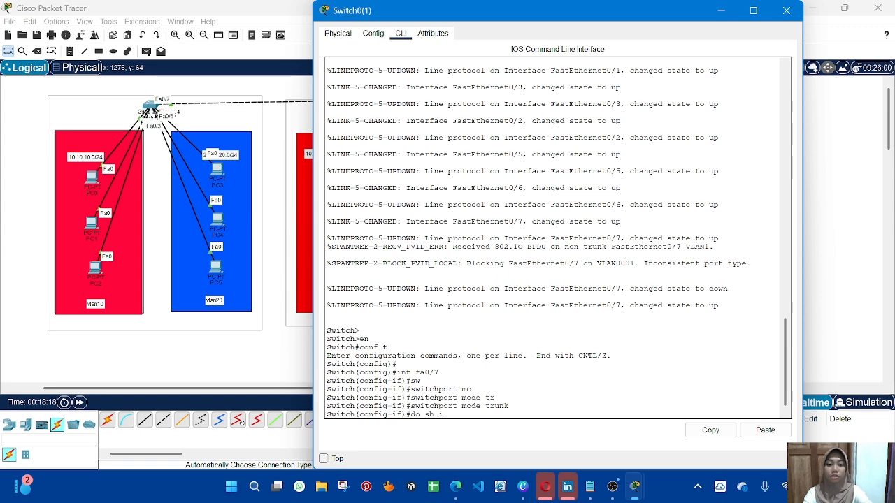
pyautogui.write('nt tr')
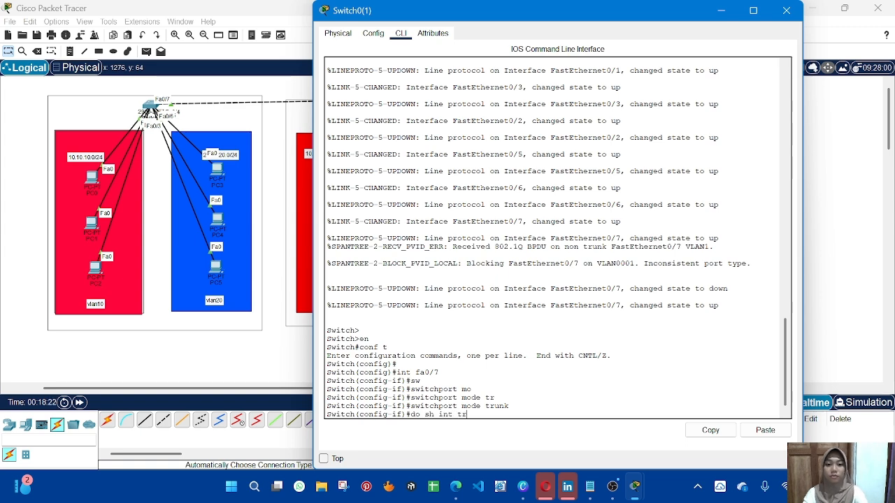
pyautogui.press('Return')
pyautogui.press('Return')
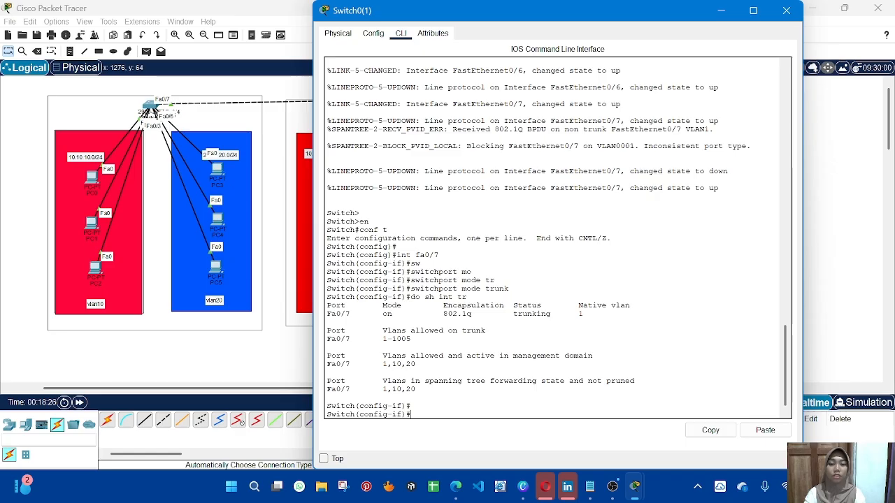
pyautogui.click(281, 325)
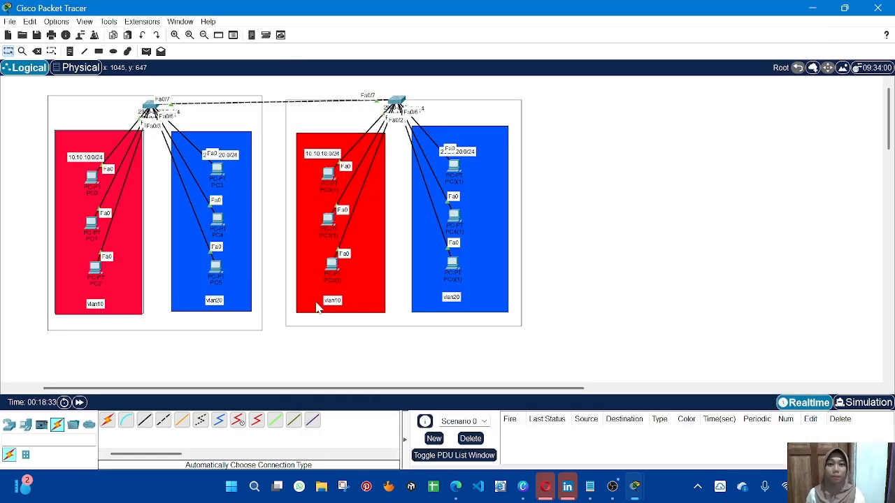
# Send simple PDUs from PC0 to PC0(1) and from PC3 to PC3(1) to test each VLAN between rooms.
pyautogui.click(146, 51)
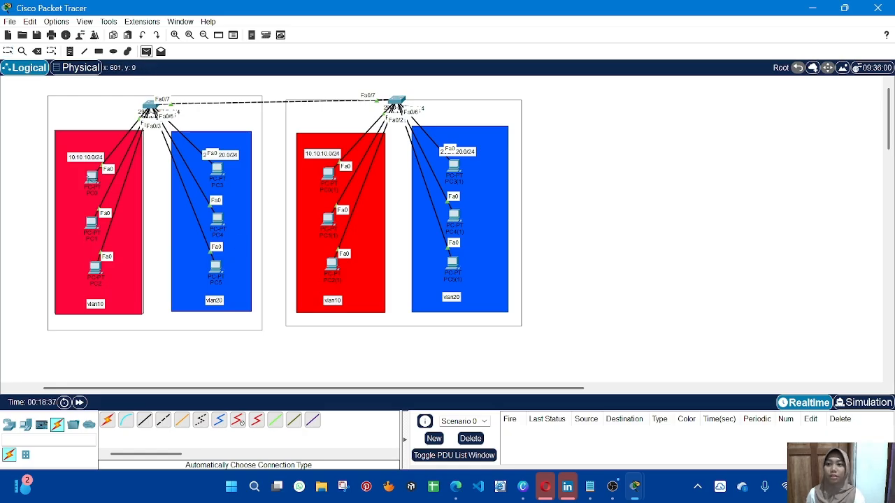
pyautogui.click(89, 177)
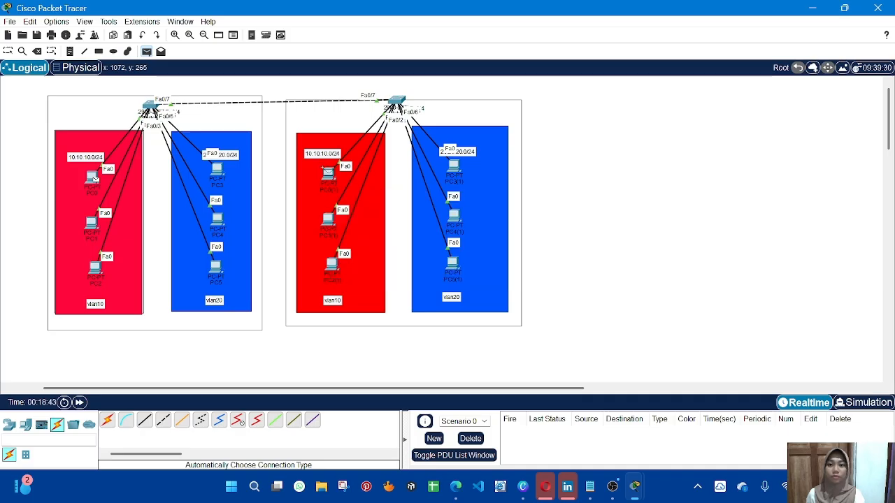
pyautogui.click(327, 171)
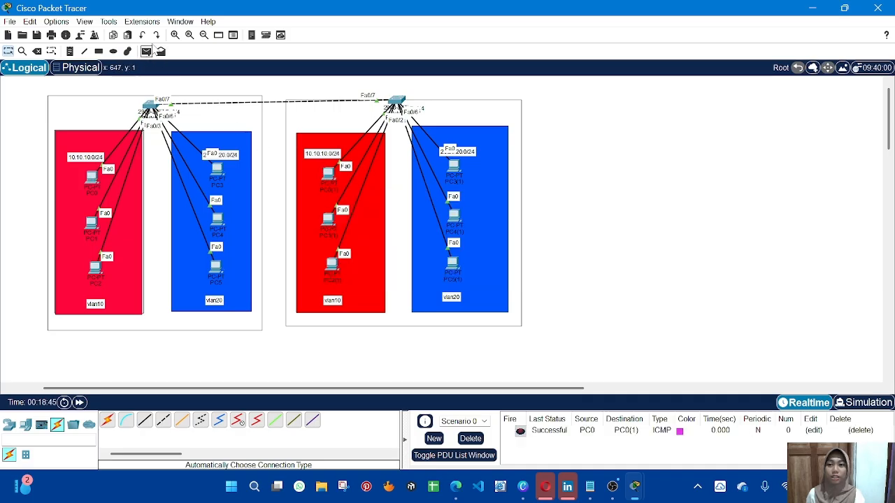
pyautogui.click(146, 51)
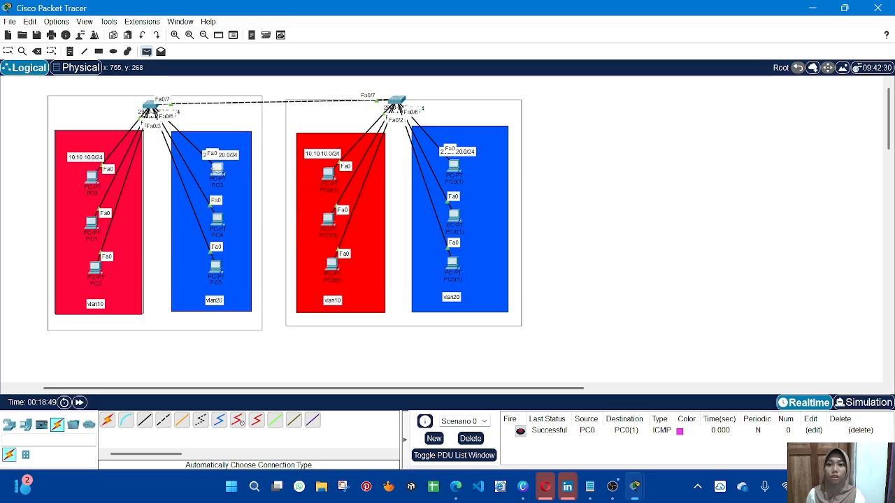
pyautogui.click(217, 170)
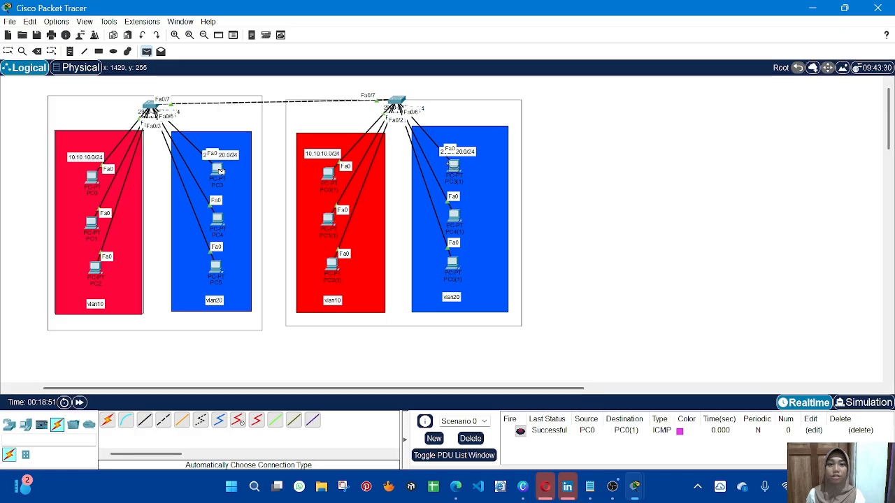
pyautogui.click(452, 166)
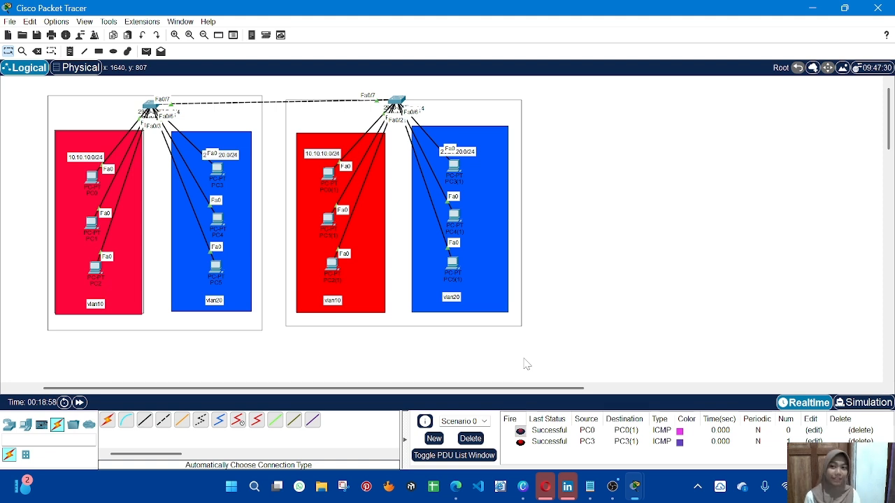
# Switch to the Canva presentation to check the topic list on the VLAN DAN TRUNKING slide.
pyautogui.moveTo(522, 486)
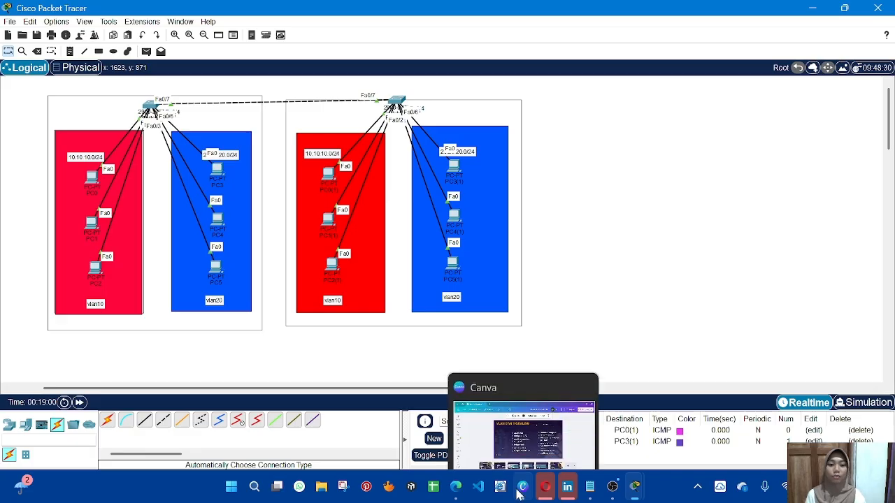
pyautogui.click(523, 443)
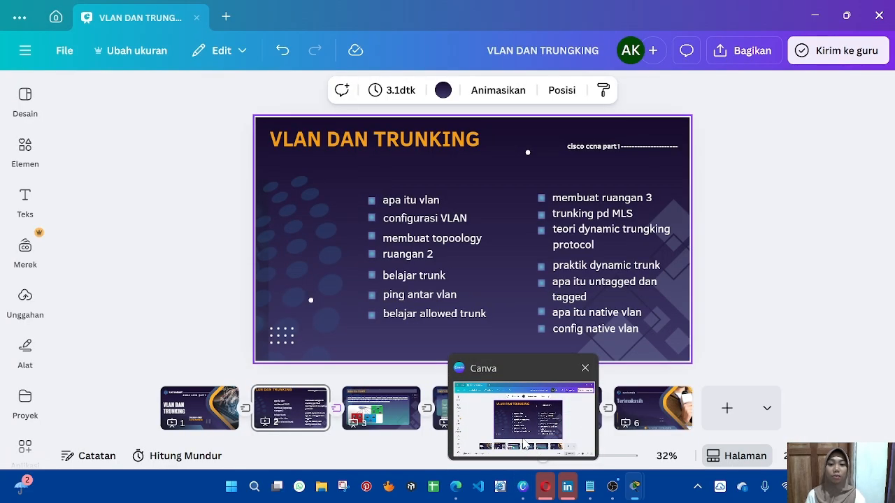
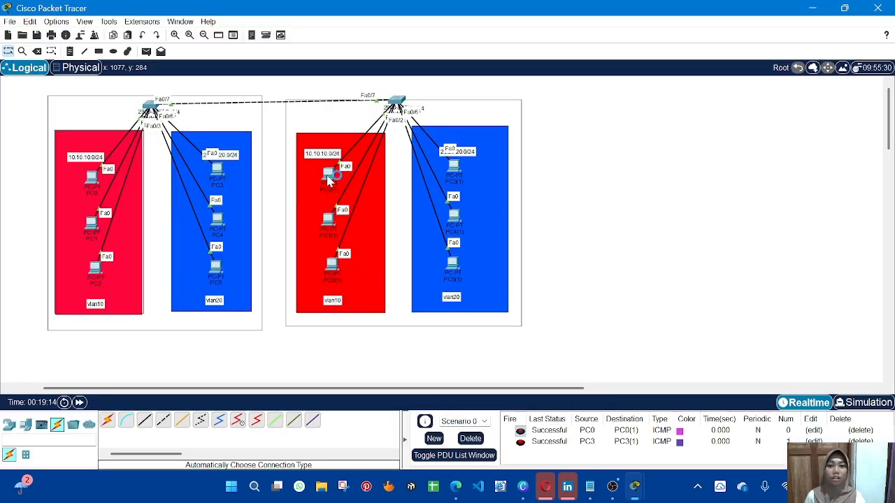
# Open Switch0's command line in Cisco Packet Tracer and examine the VLANs allowed on its Fa0/7 trunk.
pyautogui.click(152, 104)
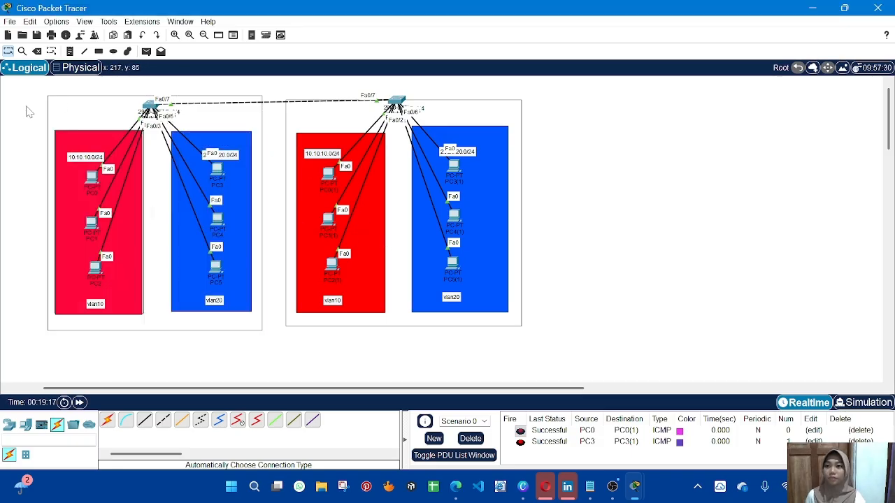
pyautogui.click(151, 109)
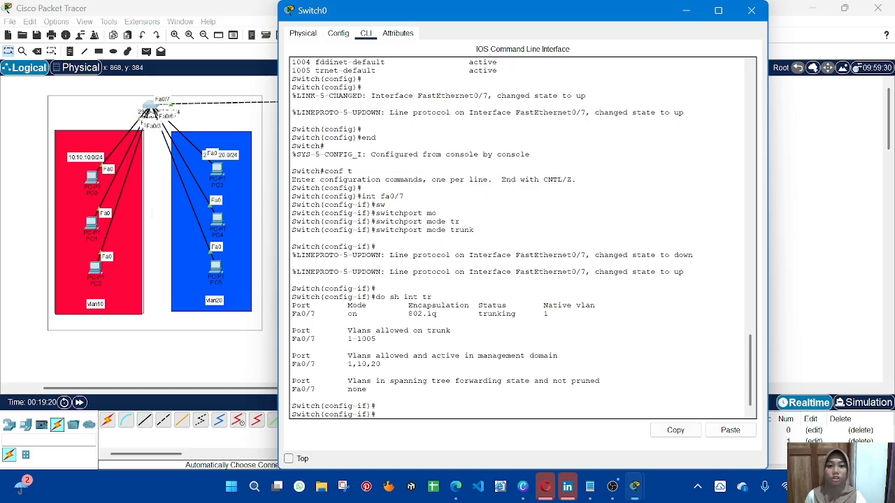
pyautogui.moveTo(376, 297); pyautogui.dragTo(432, 297)
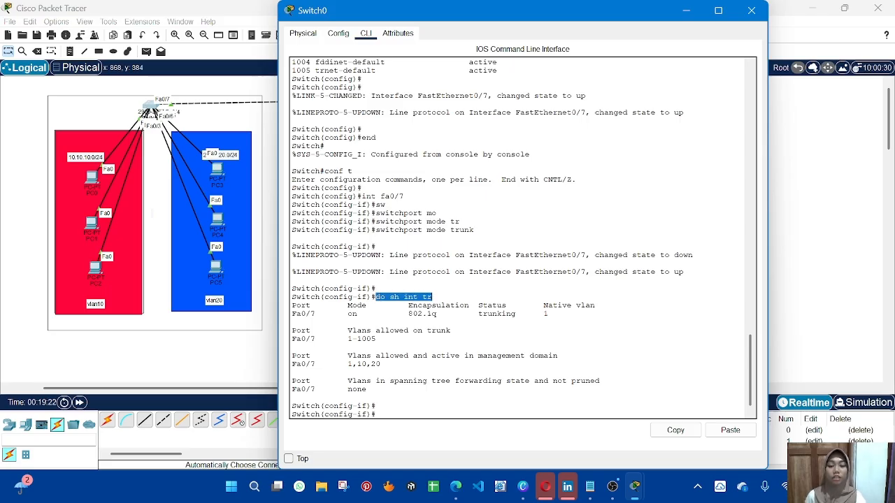
pyautogui.click(292, 322)
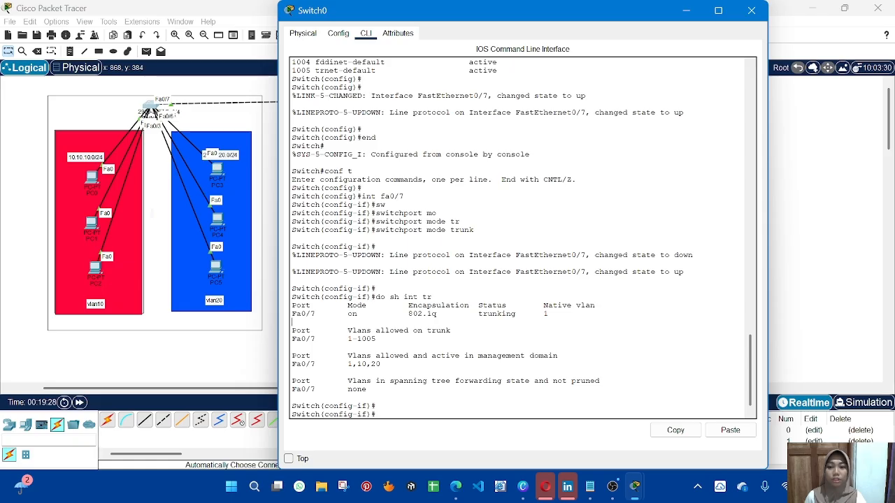
pyautogui.moveTo(347, 339); pyautogui.dragTo(376, 339)
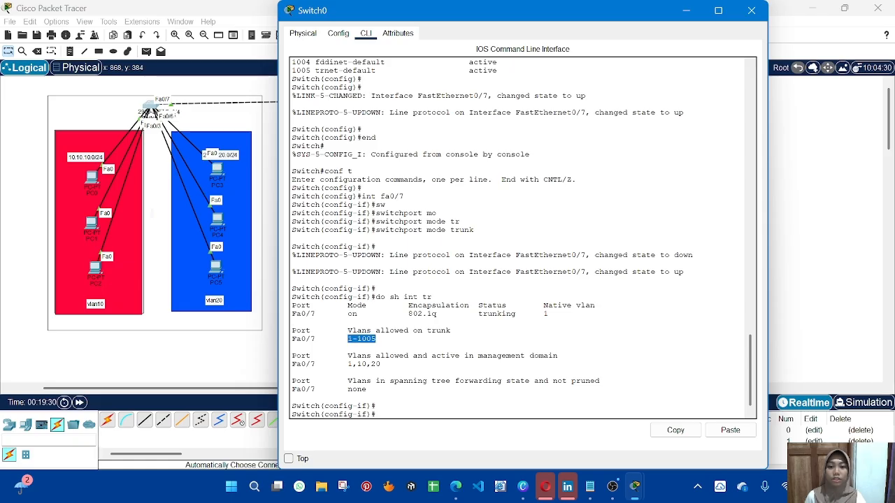
pyautogui.click(377, 340)
pyautogui.moveTo(372, 331); pyautogui.dragTo(451, 331)
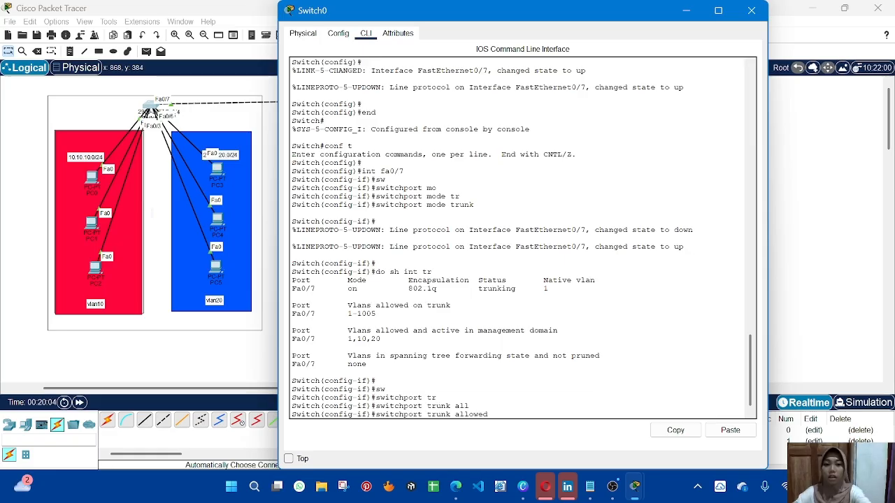
# Restrict Switch0's Fa0/7 trunk to VLANs 10 and 20 with switchport trunk allowed vlan 10,20.
pyautogui.press('Tab')
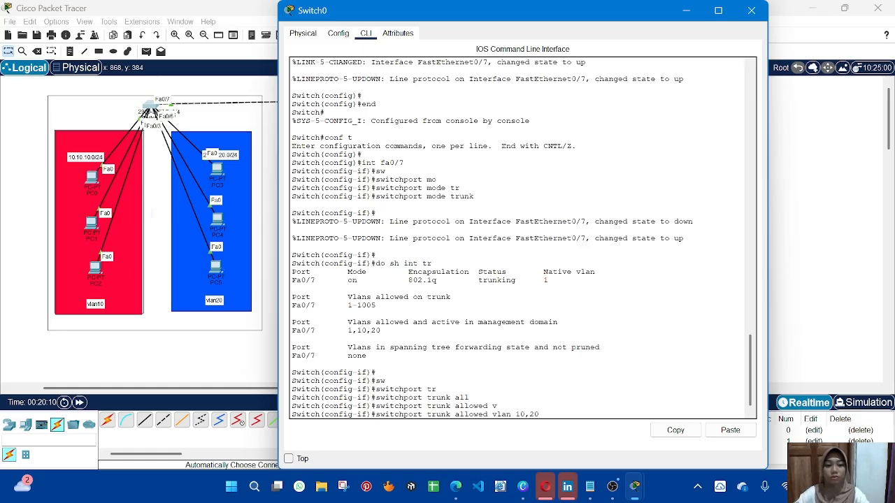
pyautogui.press('Return')
pyautogui.press('Return')
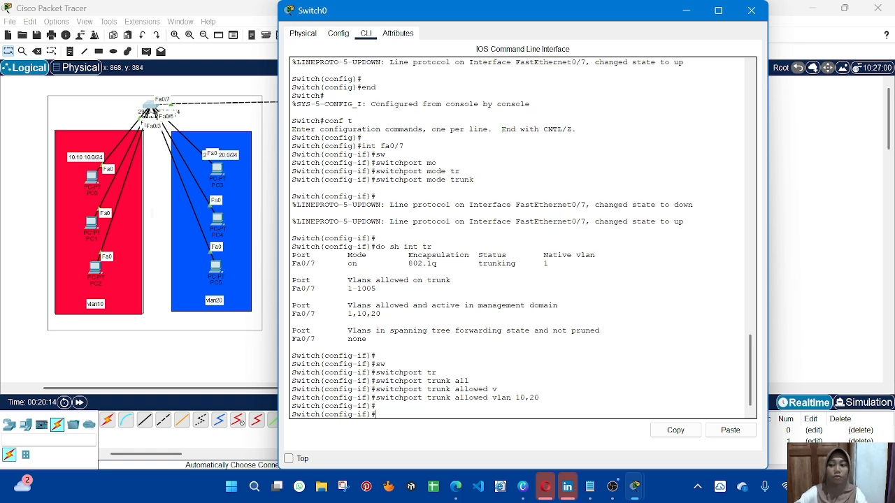
# Run do sh int tr on Switch0 and check its list of VLANs allowed on the trunk.
pyautogui.write('do ')
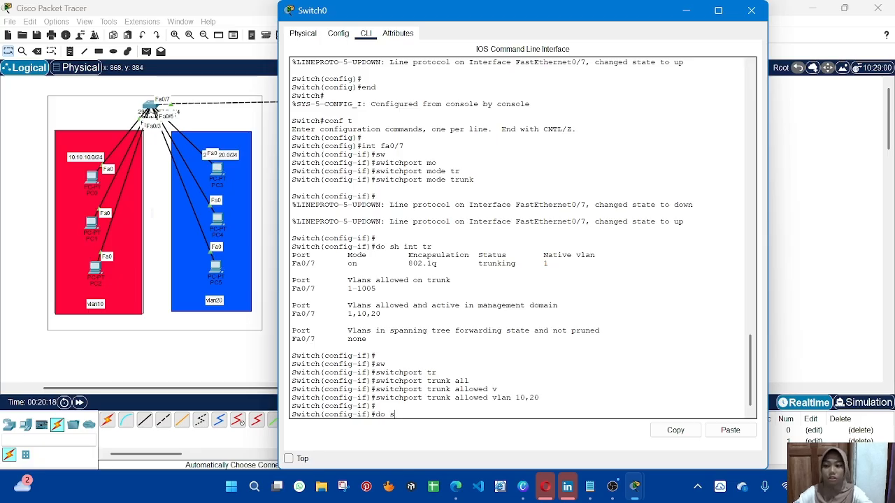
pyautogui.write('sh int tr')
pyautogui.press('Return')
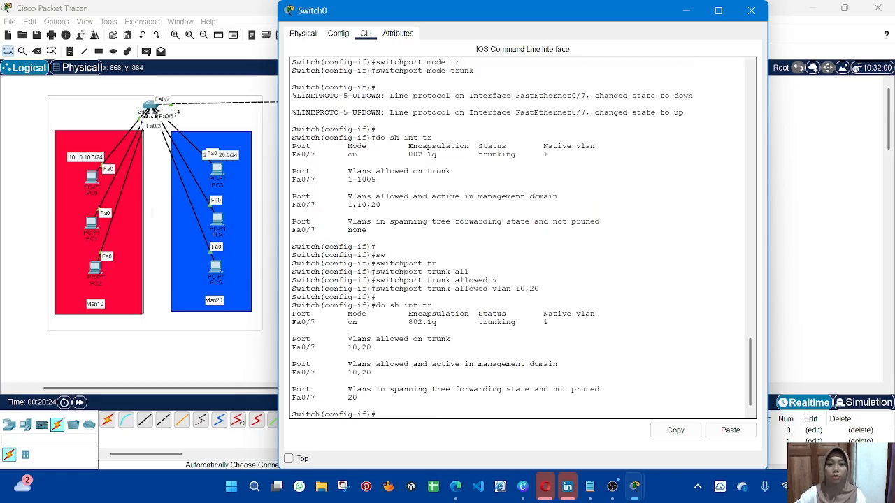
pyautogui.moveTo(348, 338); pyautogui.dragTo(441, 339)
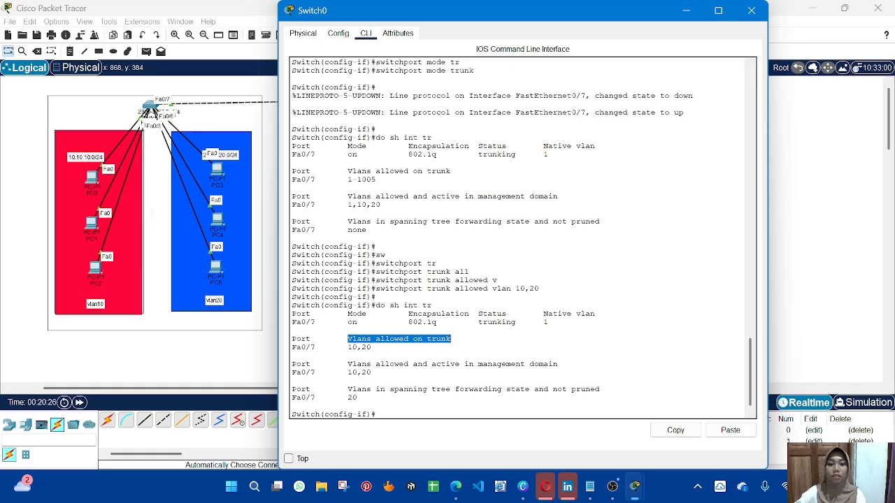
pyautogui.click(349, 347)
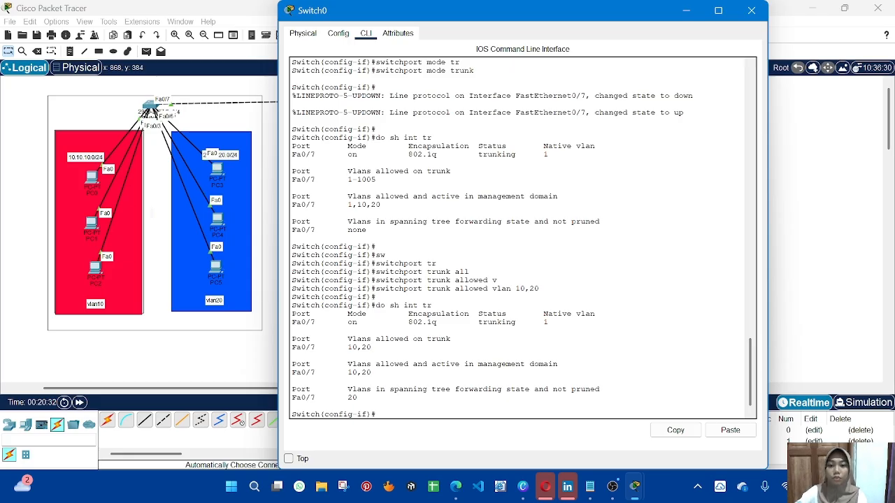
# On Switch0(1), restrict the Fa0/7 trunk with switchport trunk allowed vlan 10,20.
pyautogui.click(238, 361)
pyautogui.click(400, 106)
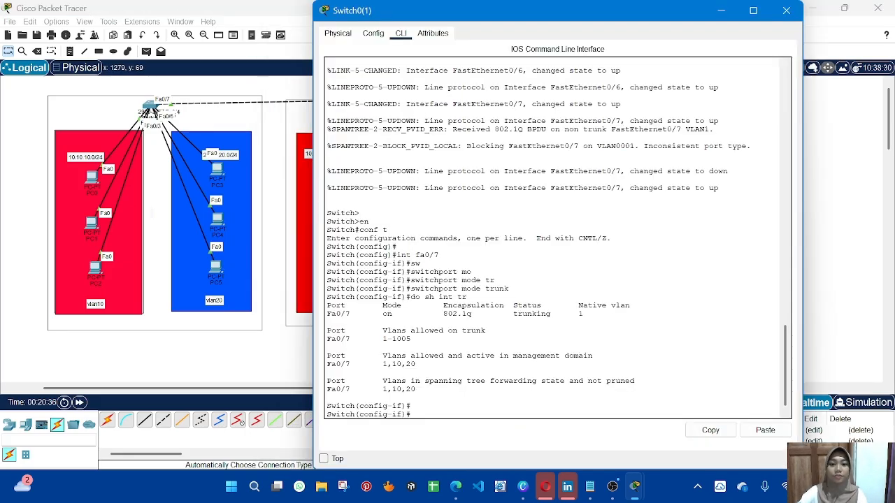
pyautogui.write('sw')
pyautogui.press('Tab')
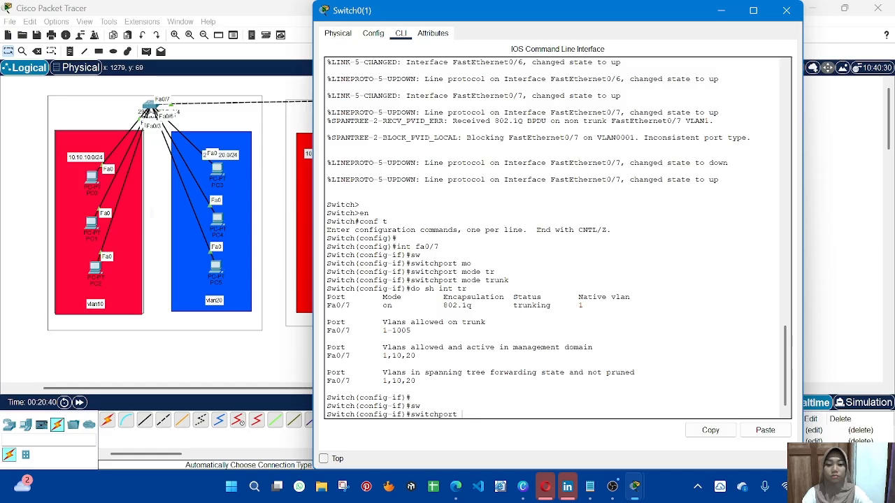
pyautogui.write('tr')
pyautogui.press('Tab')
pyautogui.write('all')
pyautogui.press('Tab')
pyautogui.write('vl')
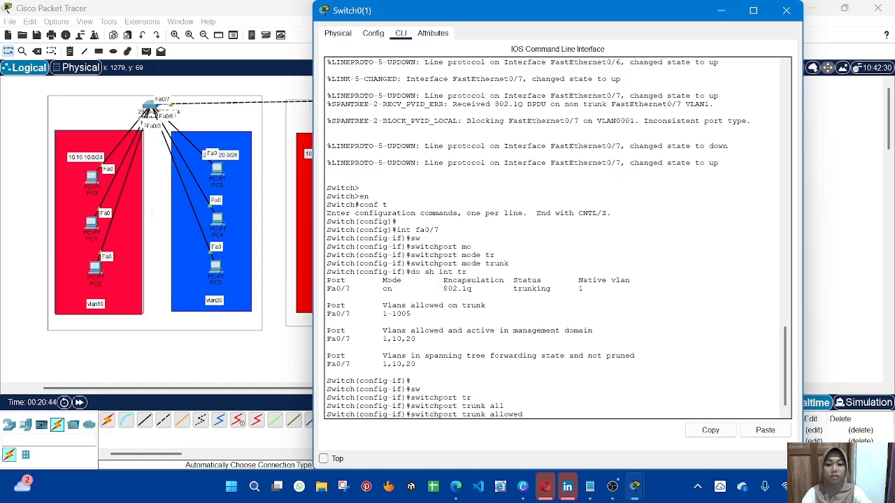
pyautogui.press('Tab')
pyautogui.write('10,20')
pyautogui.press('Return')
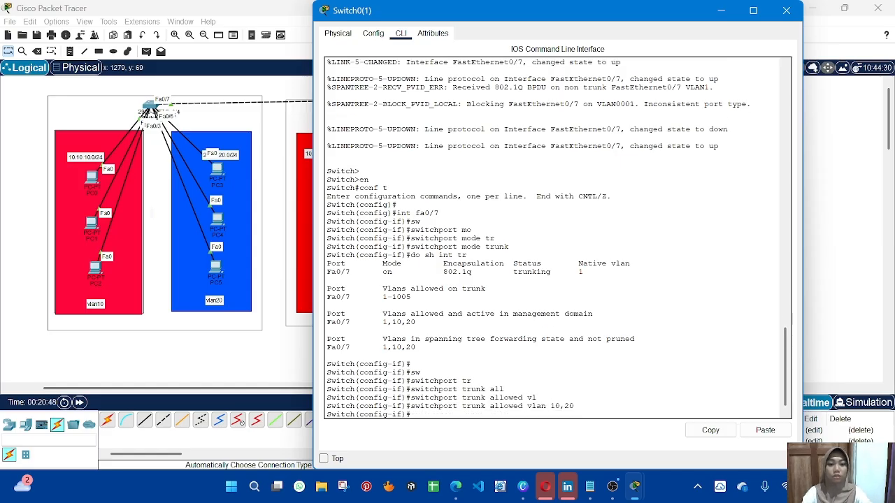
pyautogui.press('Return')
# Run do sh int tr on Switch0(1) and check its list of VLANs allowed on the trunk.
pyautogui.write('do sh')
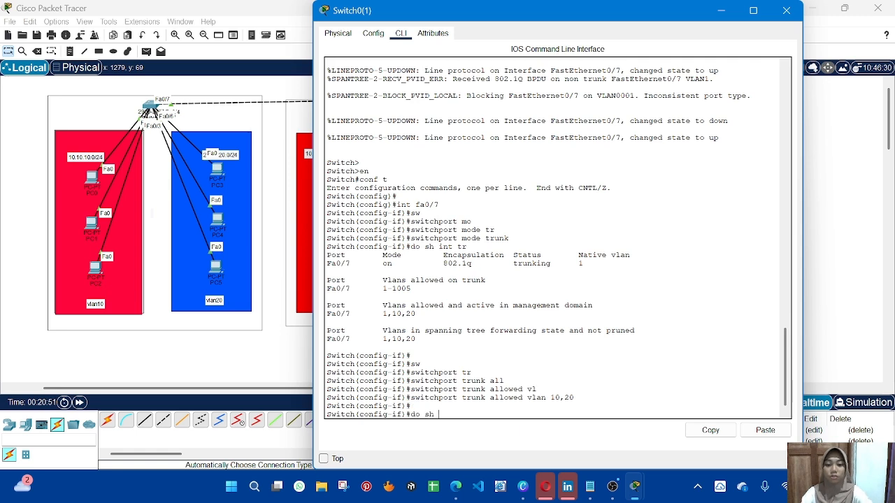
pyautogui.write(' unt tr')
pyautogui.press('Return')
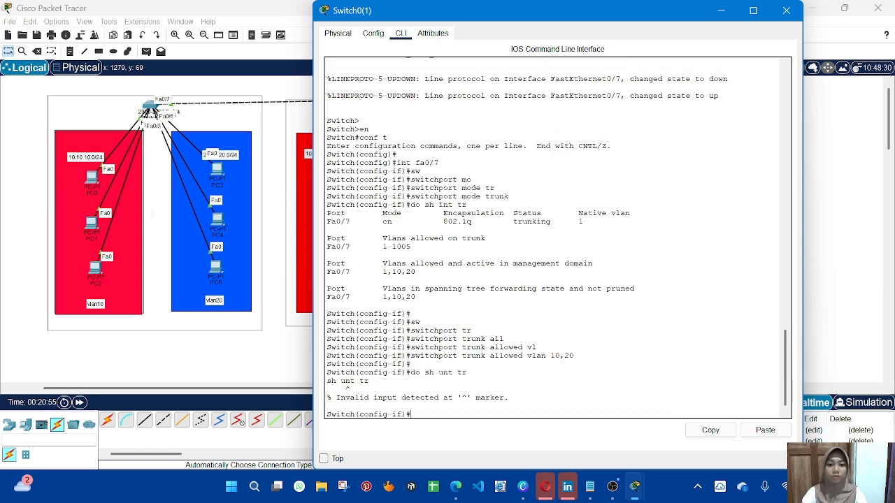
pyautogui.press('Up')
pyautogui.press('Left')
pyautogui.press('Left')
pyautogui.press('Left')
pyautogui.press('BackSpace')
pyautogui.write('i')
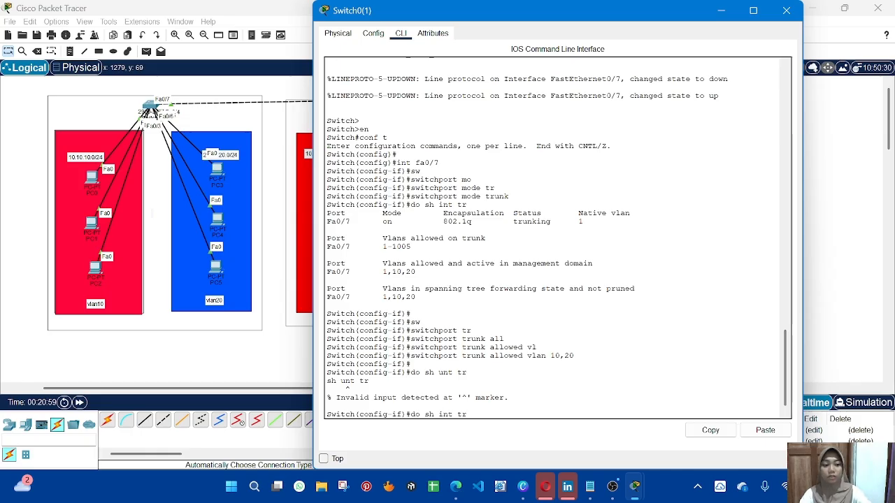
pyautogui.press('Return')
pyautogui.moveTo(382, 348); pyautogui.dragTo(397, 347)
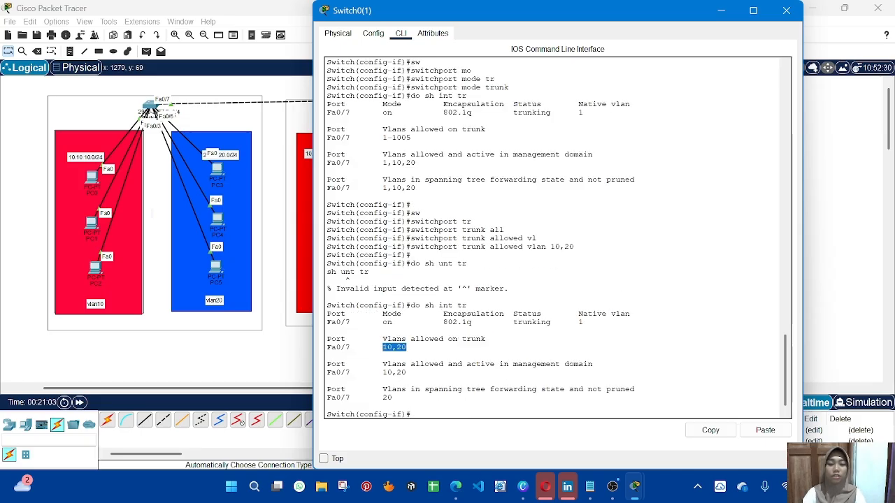
# Shift Switch0(1) slightly in the topology so that its link to Switch0 runs level.
pyautogui.click(281, 195)
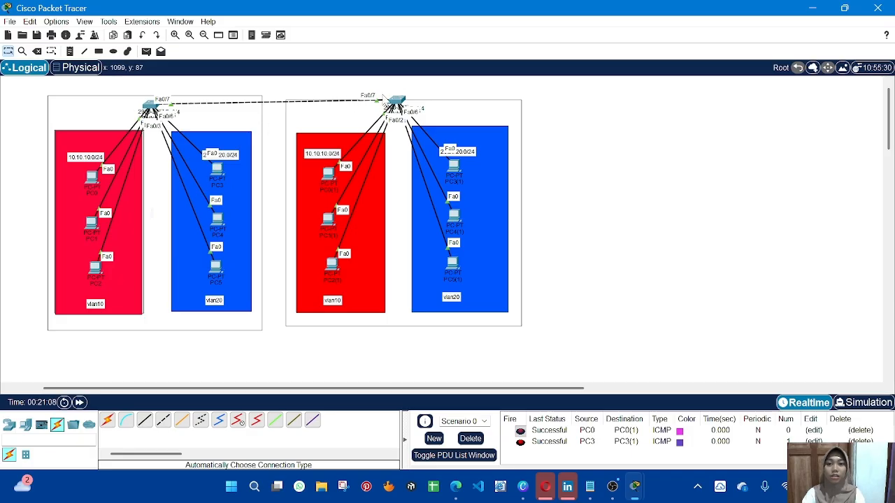
pyautogui.moveTo(397, 101); pyautogui.dragTo(401, 106)
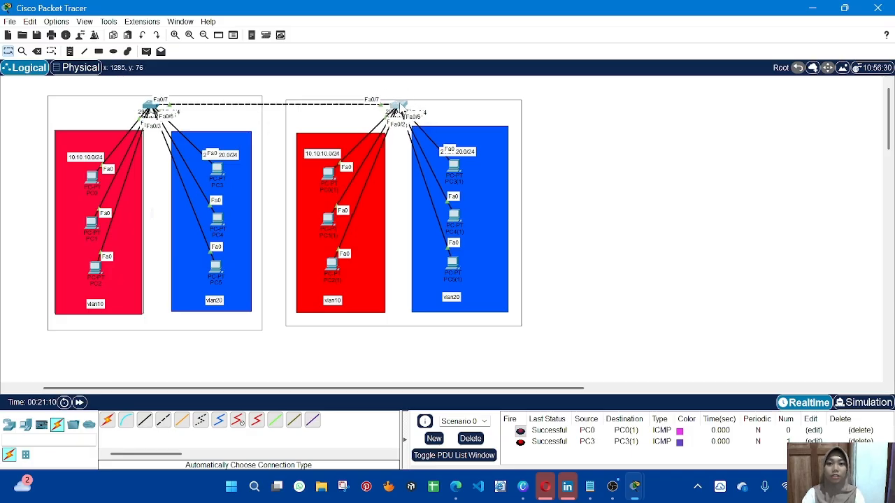
pyautogui.click(400, 105)
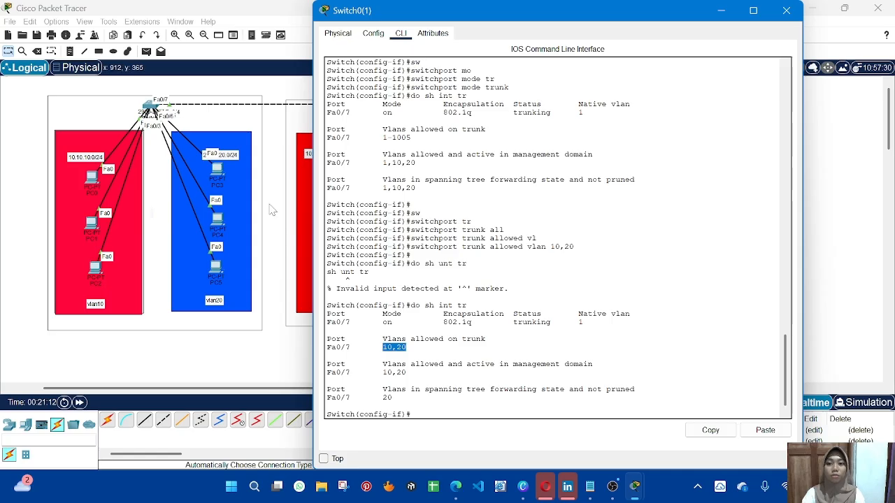
pyautogui.click(273, 211)
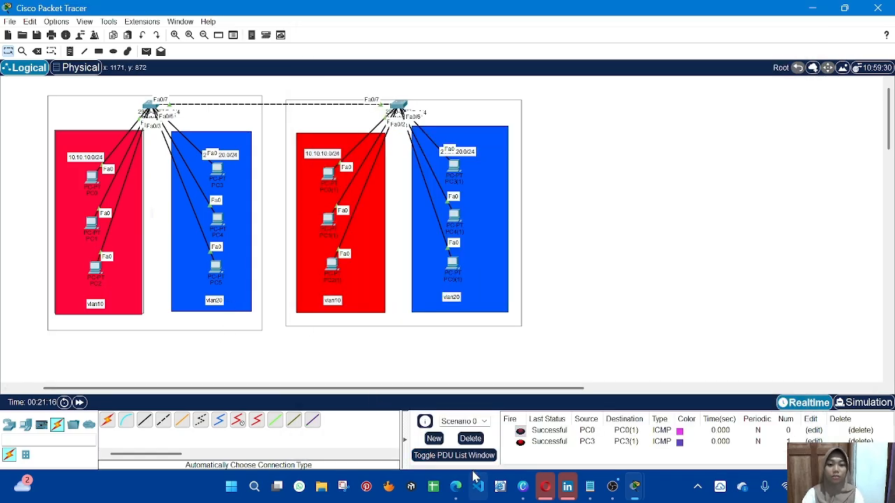
pyautogui.moveTo(523, 493)
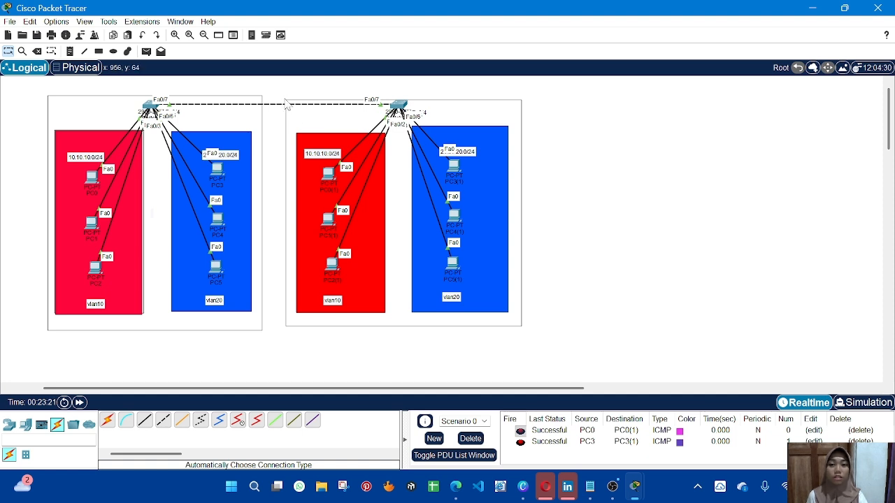
pyautogui.moveTo(286, 103); pyautogui.dragTo(523, 312)
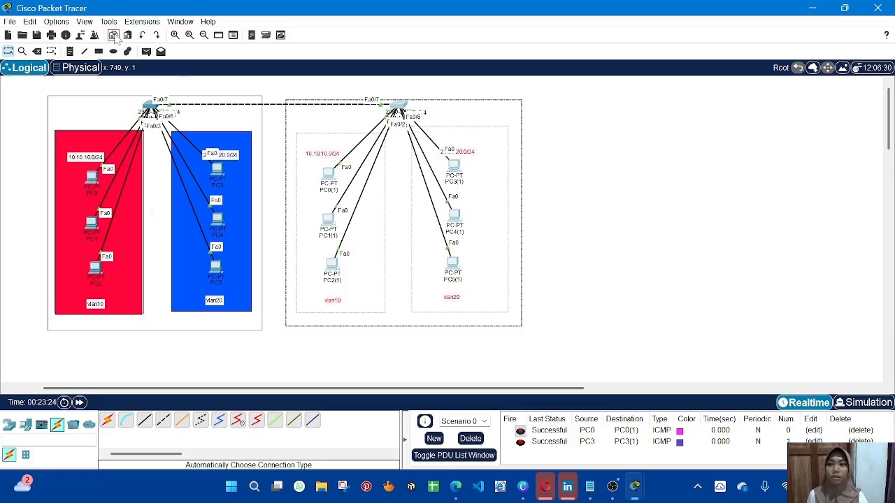
pyautogui.click(113, 35)
pyautogui.click(127, 35)
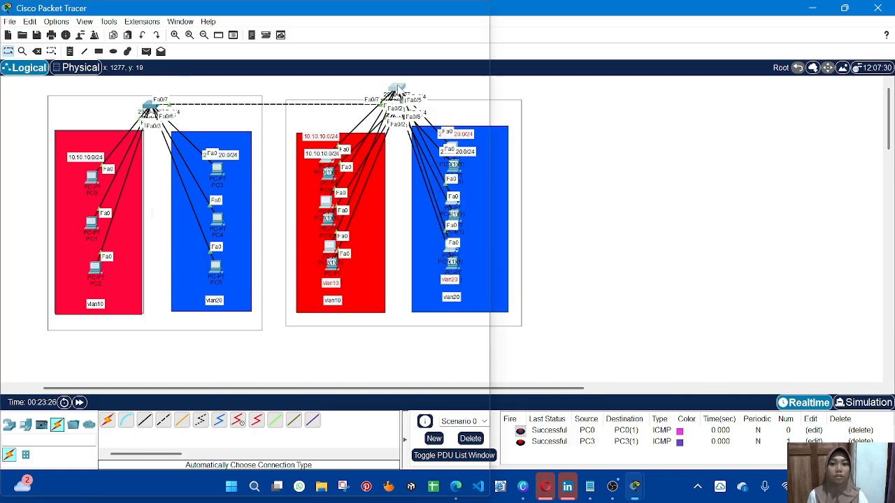
pyautogui.moveTo(399, 90); pyautogui.dragTo(404, 98)
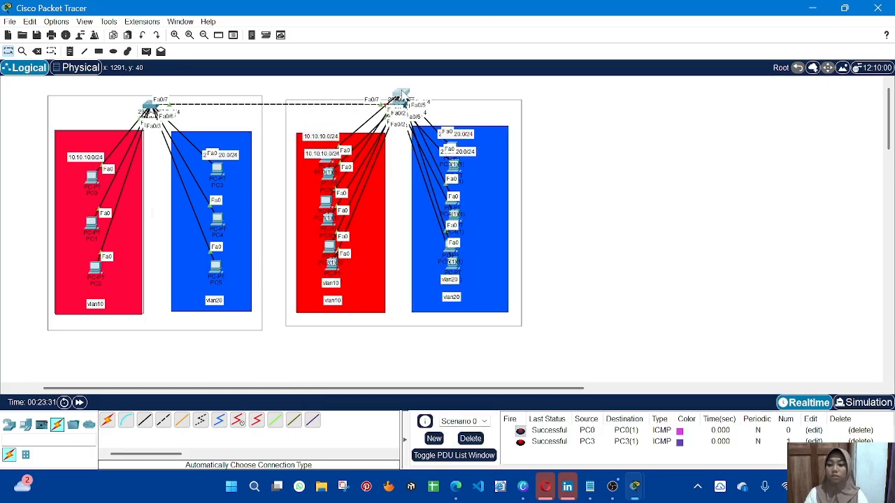
pyautogui.hotkey('ctrl', 'z')
# Duplicate the second room's switch, six PCs and labels, and place the copy in the empty area beside the second room.
pyautogui.moveTo(285, 90); pyautogui.dragTo(521, 307)
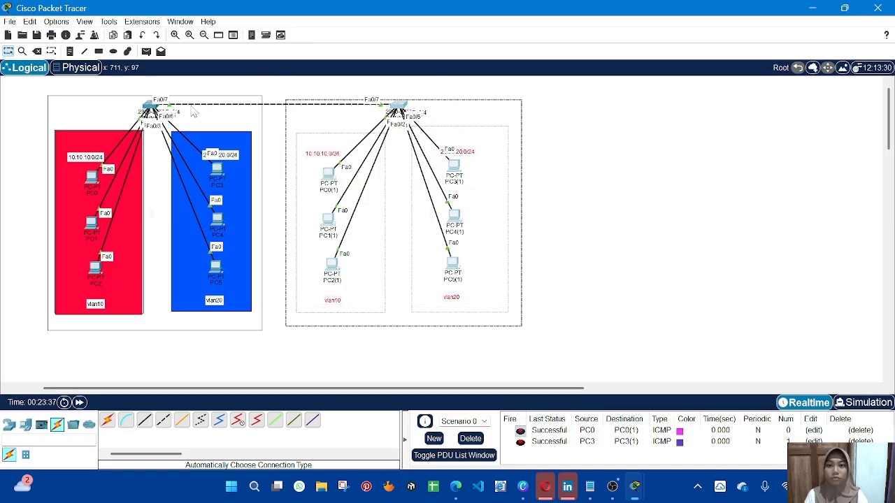
pyautogui.click(113, 35)
pyautogui.click(128, 35)
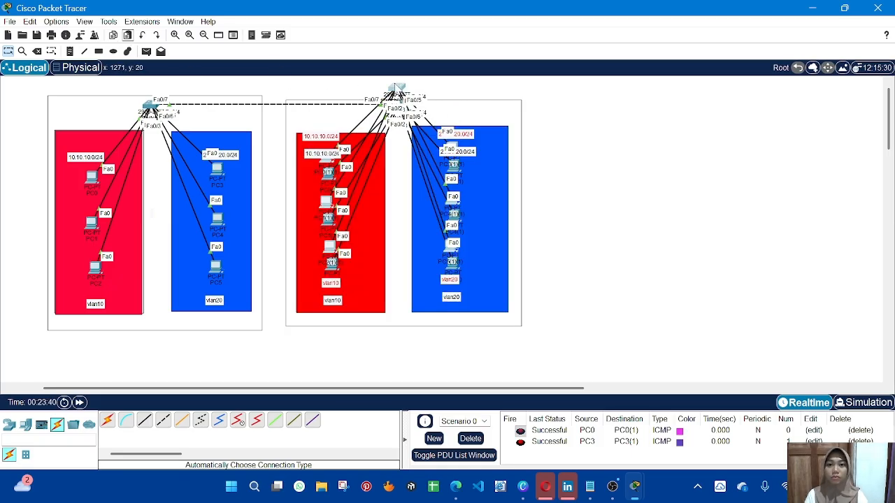
pyautogui.moveTo(396, 88); pyautogui.dragTo(685, 101)
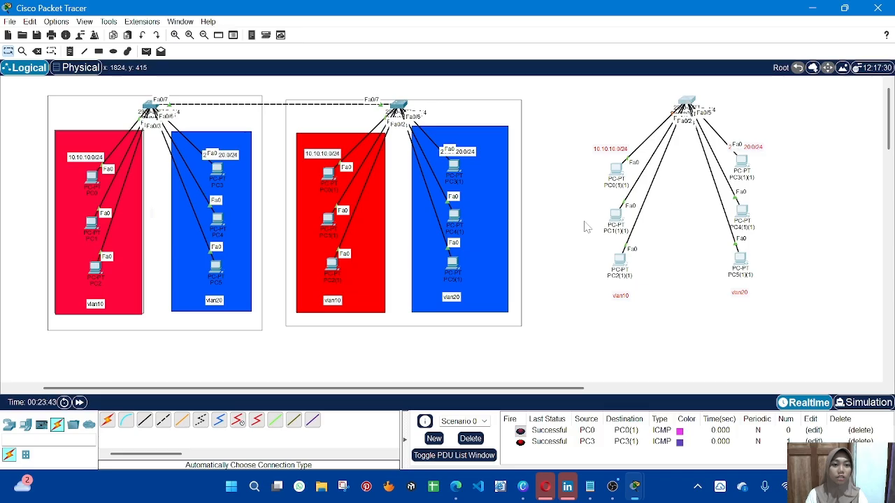
# Draw a red-filled rectangle with a black outline behind the copied room's three vlan10 PCs and their labels.
pyautogui.click(99, 51)
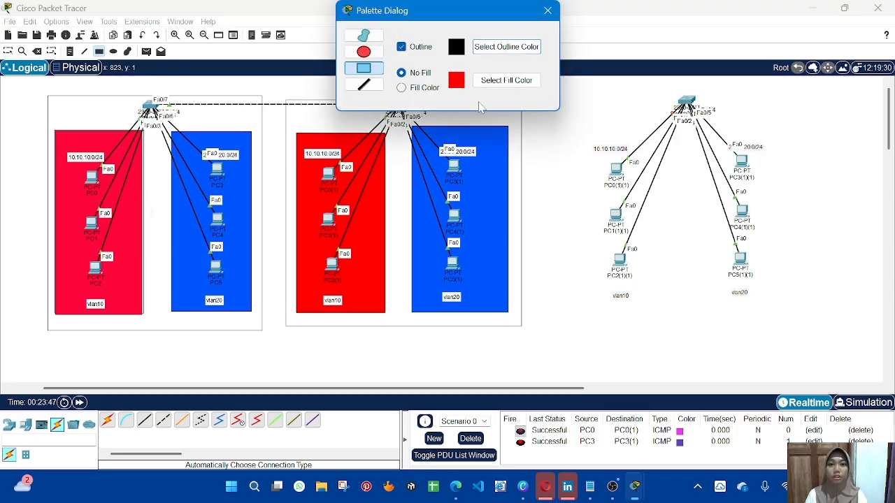
pyautogui.moveTo(590, 136); pyautogui.dragTo(656, 279)
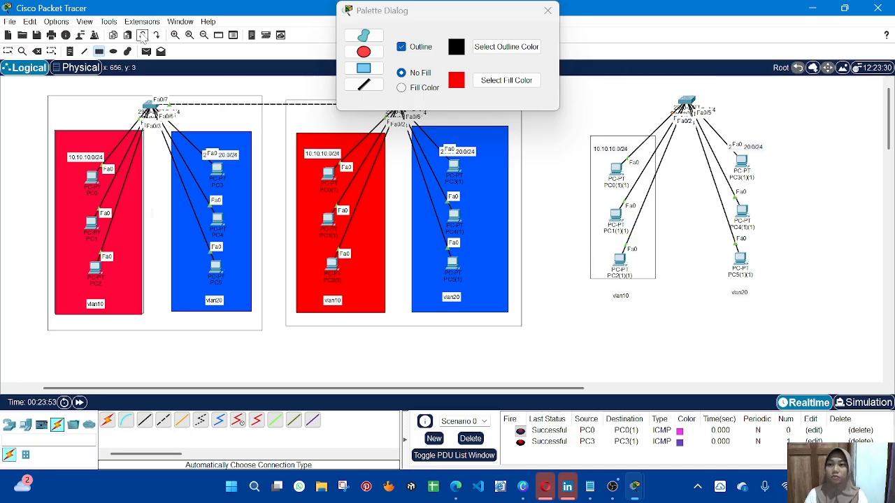
pyautogui.click(142, 35)
pyautogui.click(401, 88)
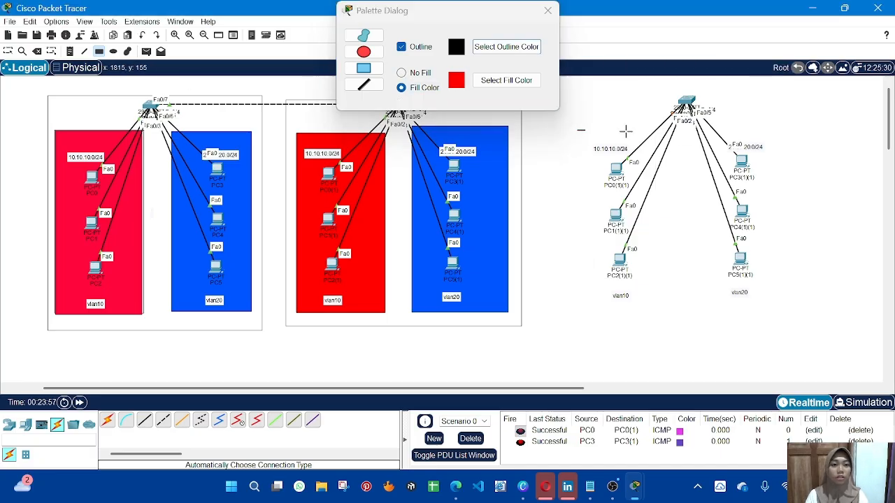
pyautogui.moveTo(578, 130)
pyautogui.mouseDown()
pyautogui.moveTo(668, 262)
pyautogui.moveTo(668, 336)
pyautogui.mouseUp()
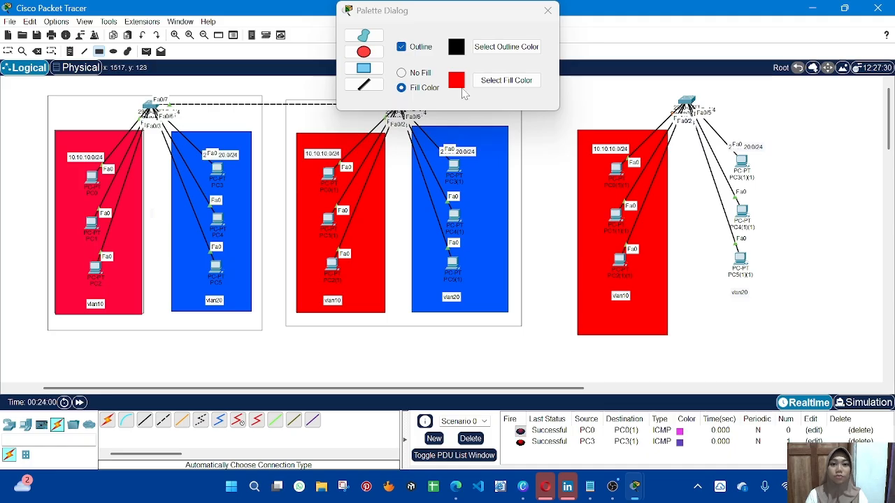
# Set the fill color to blue #0055ff and draw a rectangle behind the copied room's three vlan20 PCs and their labels.
pyautogui.click(489, 82)
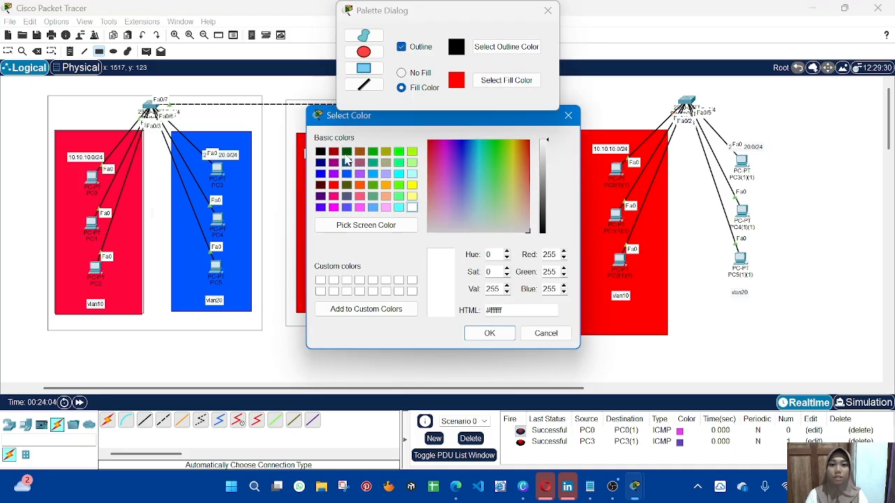
pyautogui.click(346, 173)
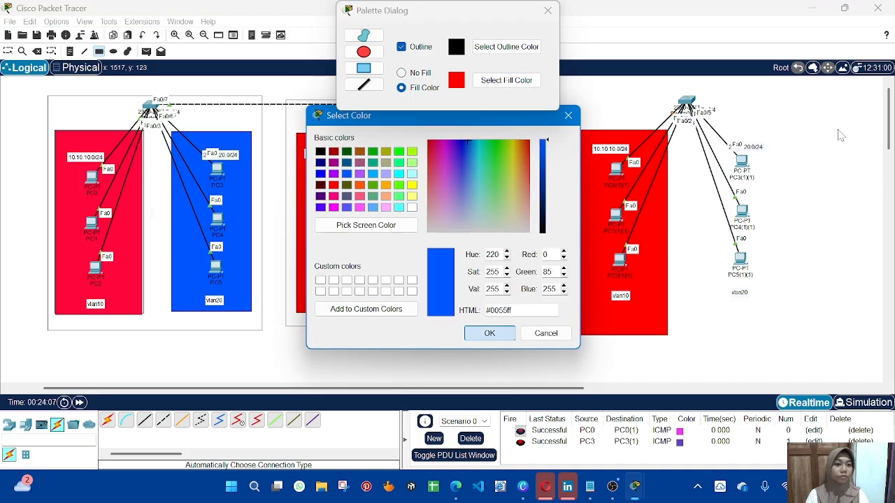
pyautogui.press('Return')
pyautogui.moveTo(707, 137); pyautogui.dragTo(789, 325)
# Draw an unfilled rectangle around the entire third room, then close the drawing palette and return to selection mode.
pyautogui.click(402, 73)
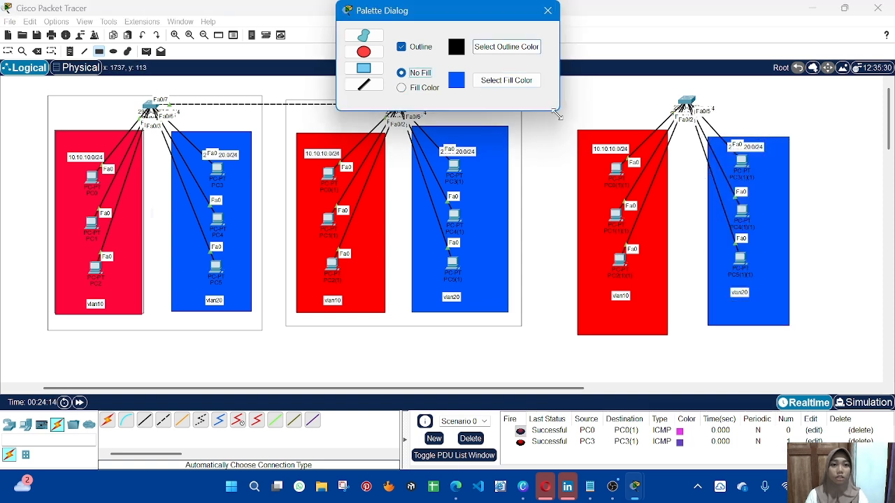
pyautogui.moveTo(557, 114); pyautogui.dragTo(803, 344)
pyautogui.click(521, 11)
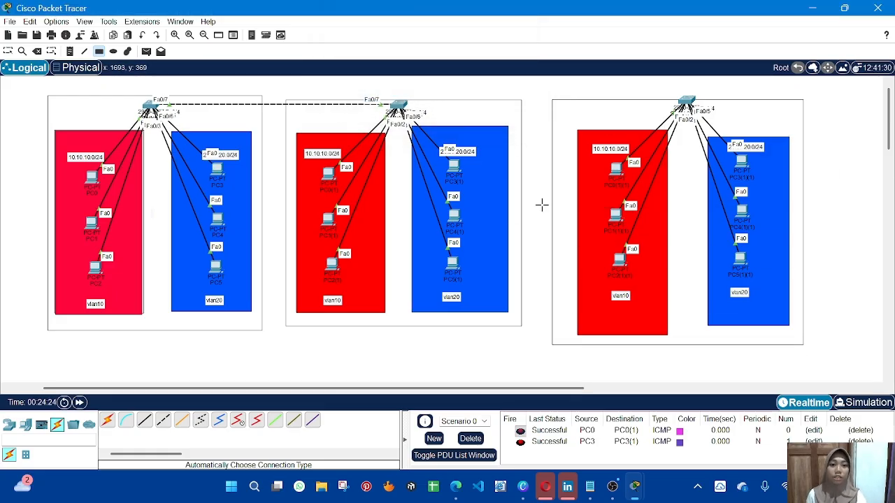
pyautogui.click(9, 50)
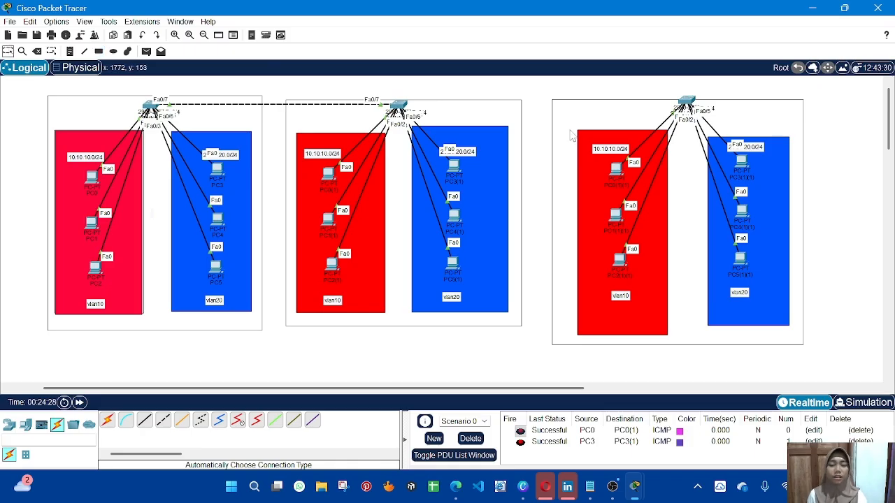
# Connect Switch0(1) to the third room's switch using the automatically chosen connection type.
pyautogui.click(106, 419)
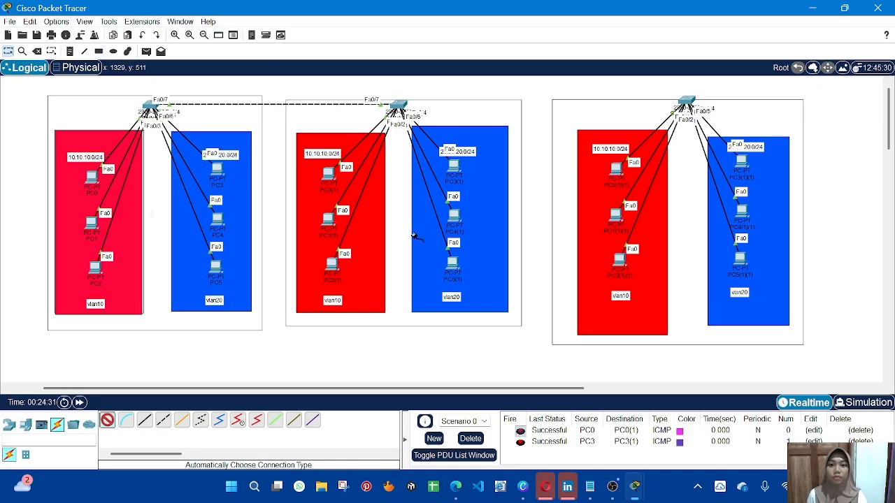
pyautogui.click(403, 103)
pyautogui.click(687, 102)
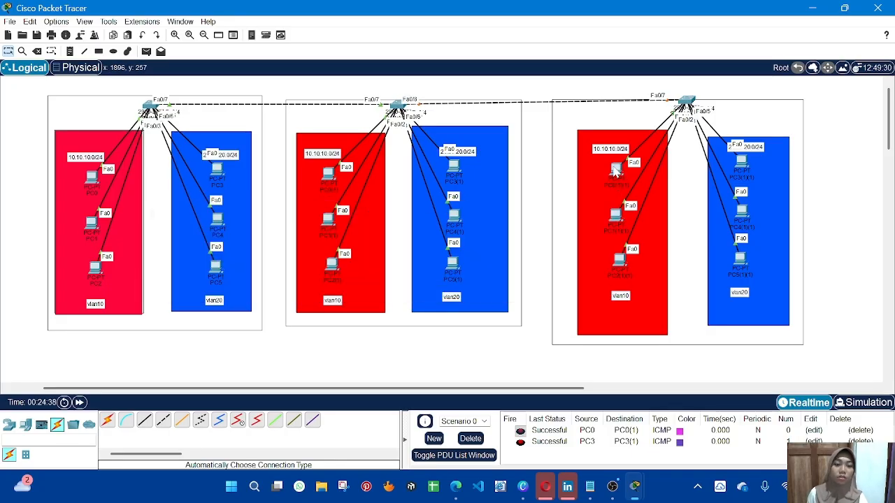
# Replace the last octet of PC0(1)(1)'s static IPv4 address in its IP configuration.
pyautogui.click(615, 170)
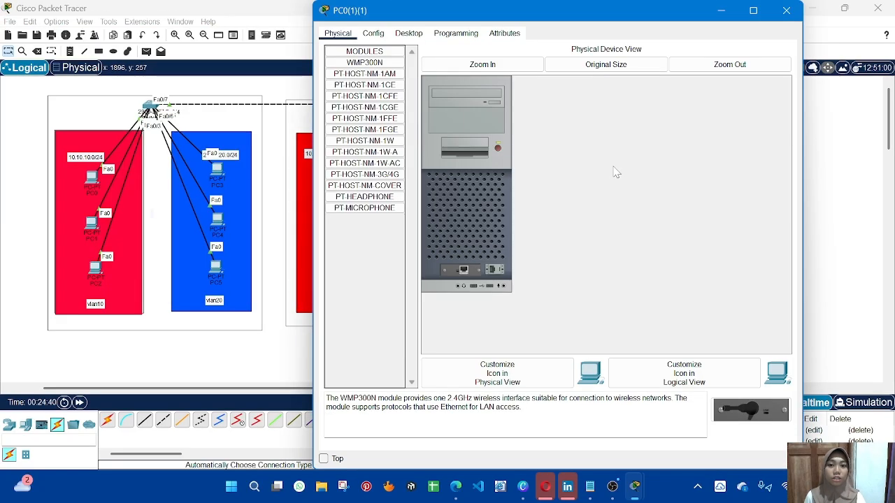
pyautogui.click(409, 33)
pyautogui.click(384, 70)
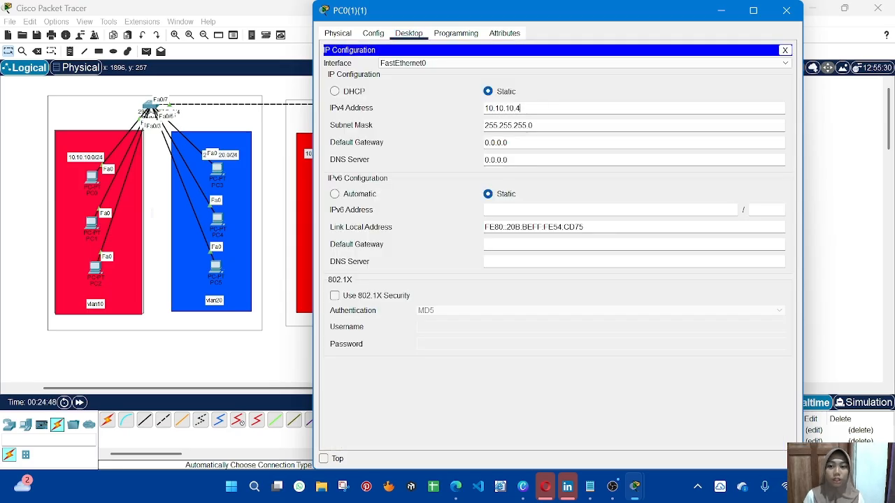
pyautogui.press('BackSpace')
pyautogui.press('BackSpace')
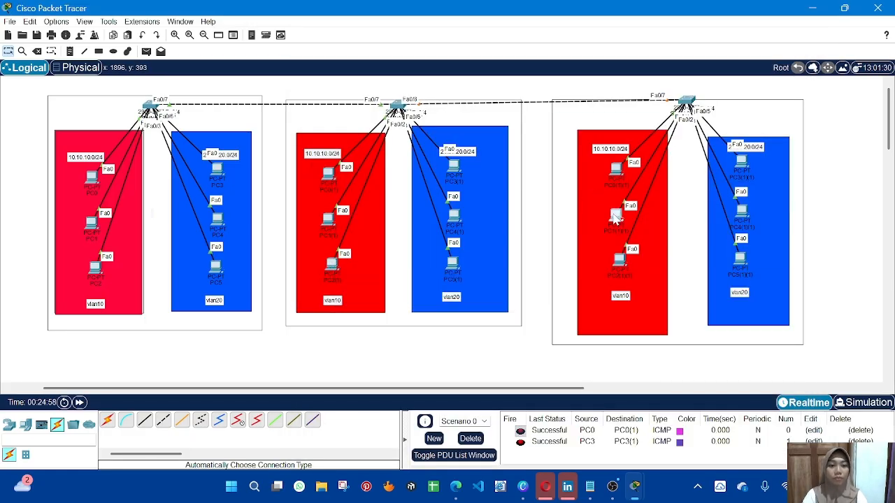
# Set PC1(1)(1)'s static IPv4 address to 10.10.10.8.
pyautogui.click(615, 218)
pyautogui.click(409, 32)
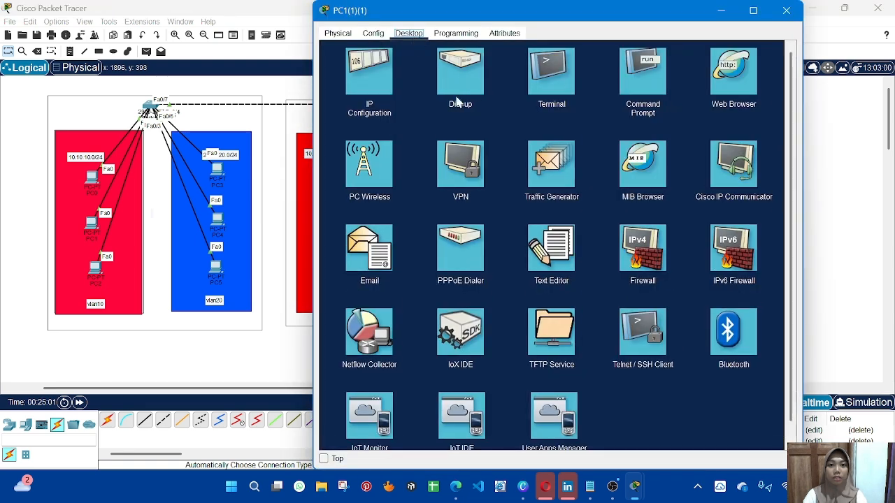
pyautogui.click(369, 71)
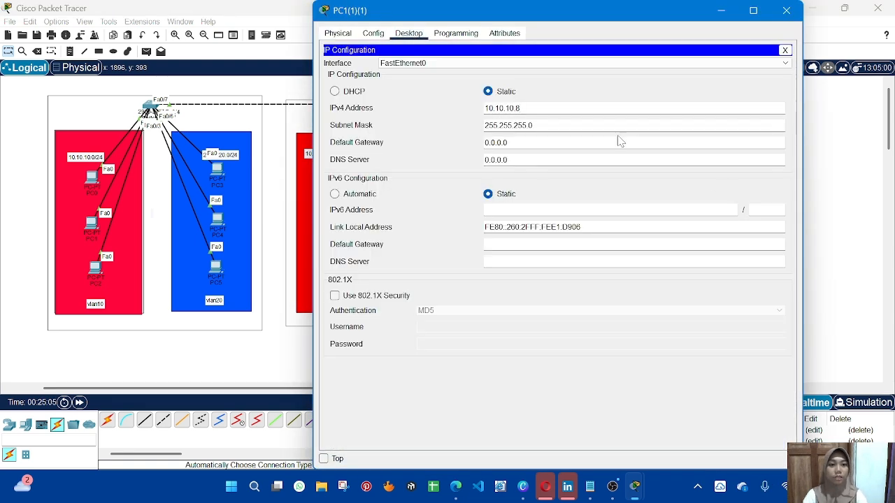
pyautogui.click(838, 206)
# Update the last octet of PC2(1)(1)'s static IPv4 address in its IP configuration.
pyautogui.click(620, 262)
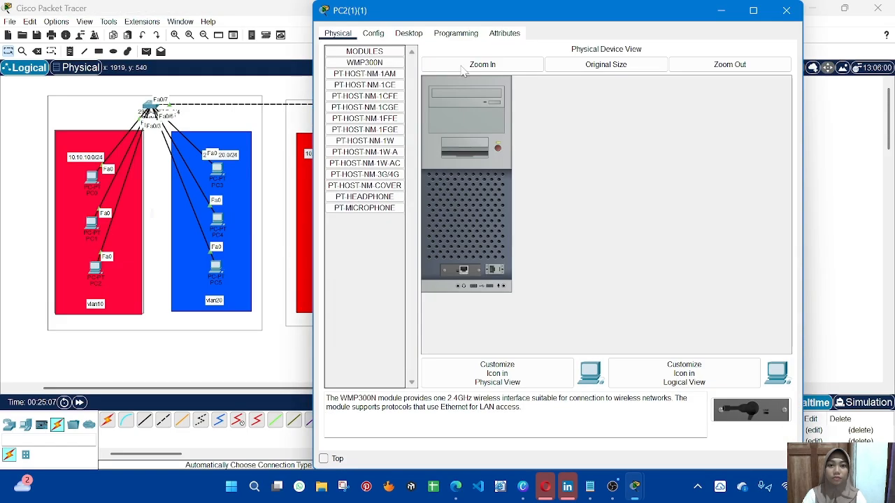
pyautogui.click(409, 33)
pyautogui.click(367, 73)
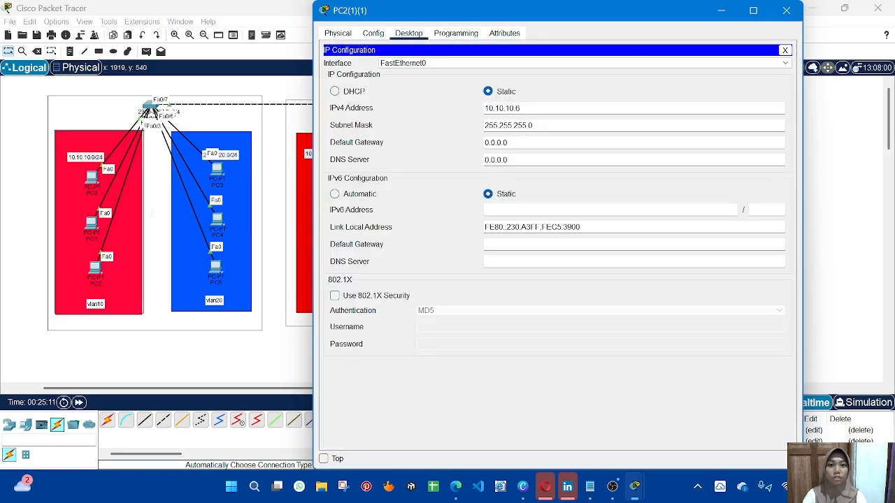
pyautogui.click(822, 175)
# Update the static IPv4 address of PC3(1)(1) in the third room's vlan20 group.
pyautogui.click(743, 160)
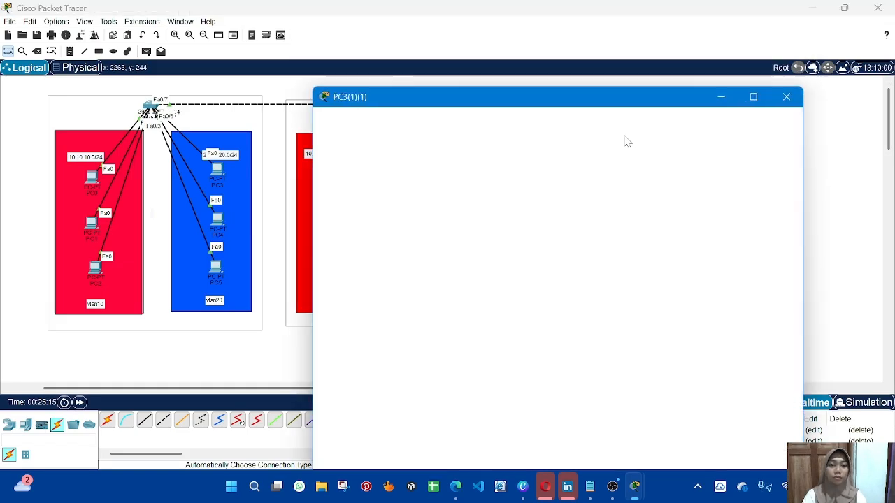
pyautogui.click(367, 73)
pyautogui.click(744, 209)
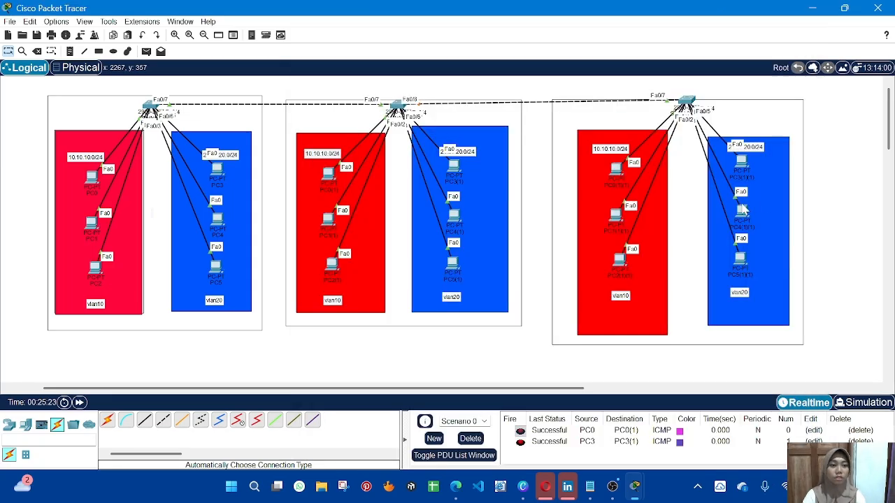
# Update the last octet of PC4(1)(1)'s static IPv4 address in its IP configuration.
pyautogui.click(743, 209)
pyautogui.click(409, 33)
pyautogui.click(367, 74)
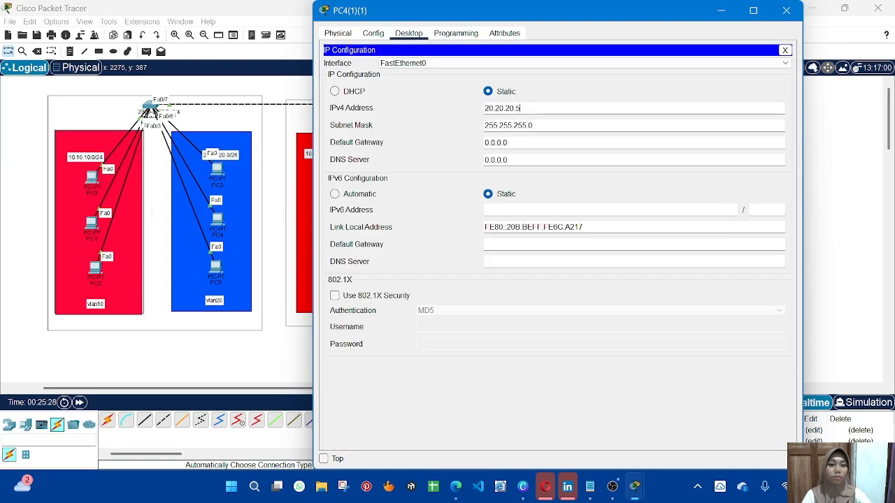
pyautogui.click(819, 183)
# Set PC5(1)(1)'s static IPv4 address to 20.20.20.9.
pyautogui.click(741, 260)
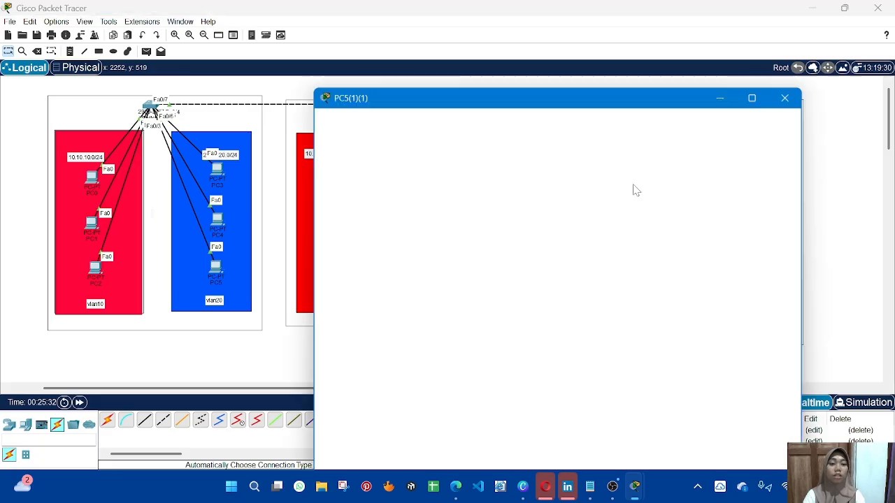
pyautogui.click(409, 33)
pyautogui.click(367, 73)
pyautogui.write('9')
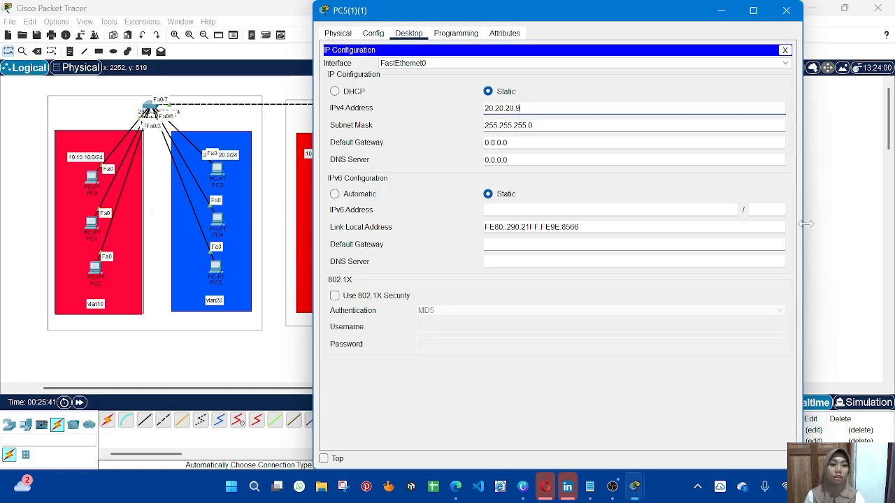
pyautogui.click(812, 229)
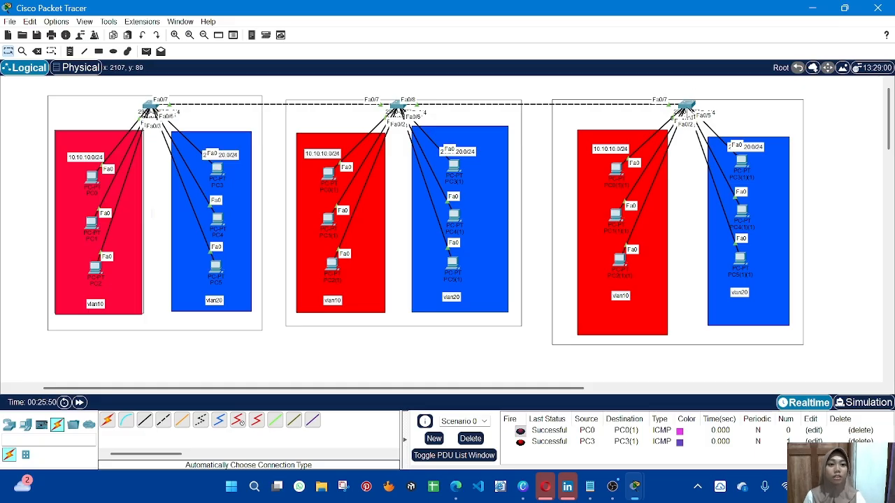
# Open the command line of the third room's switch, Switch0(1)(1), and enter global configuration mode.
pyautogui.click(685, 106)
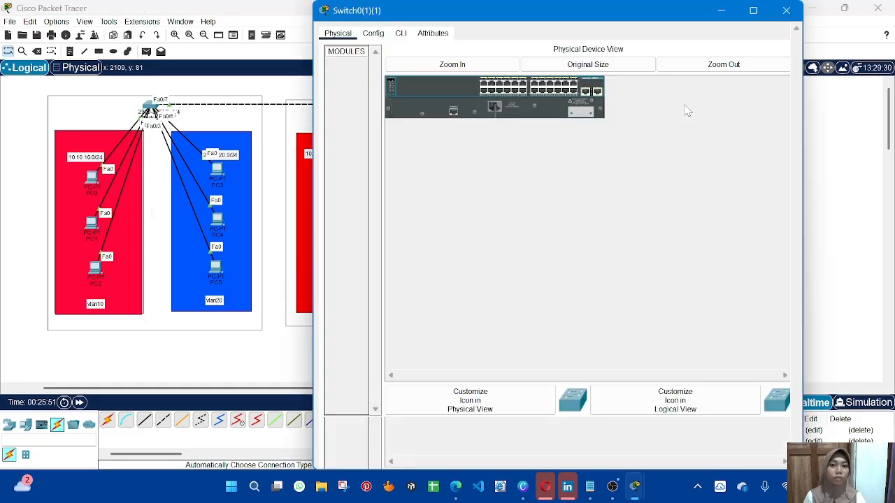
pyautogui.click(372, 33)
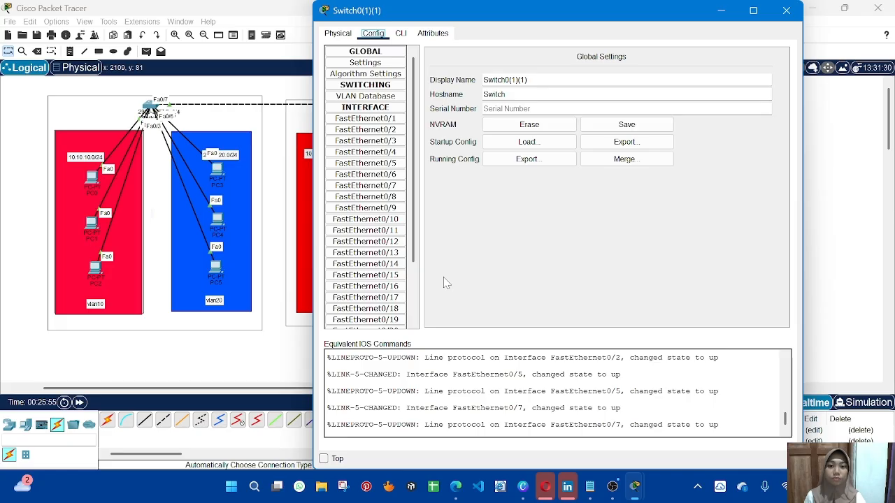
pyautogui.click(401, 33)
pyautogui.press('Return')
pyautogui.write('en')
pyautogui.press('Return')
pyautogui.write('co')
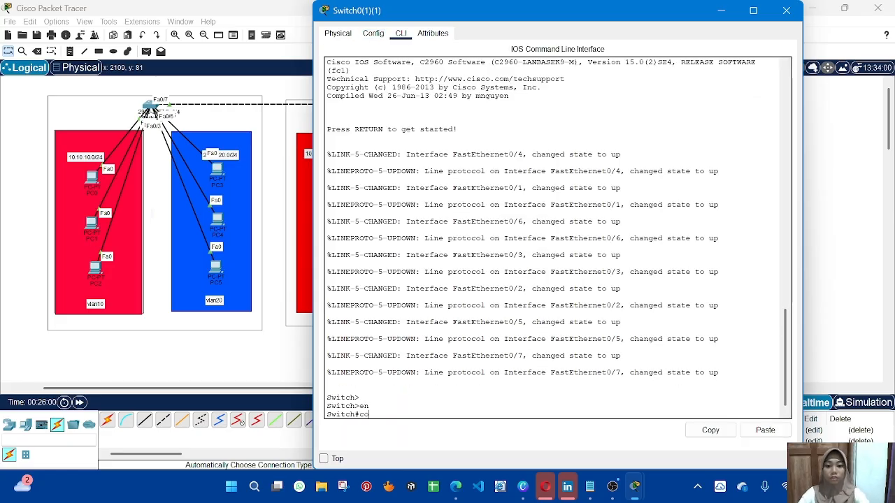
pyautogui.write('nf t')
pyautogui.press('Return')
pyautogui.press('Return')
# Set interface fa0/7 of the third room's switch to switchport mode trunk.
pyautogui.write('intt f')
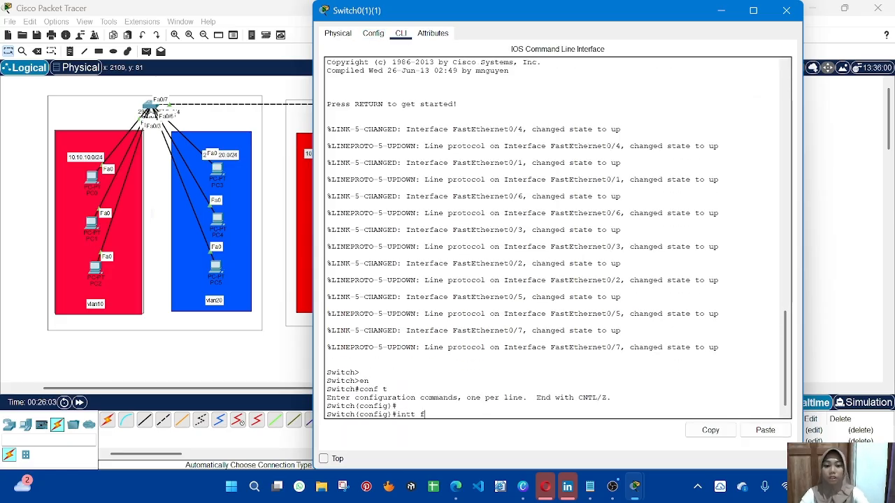
pyautogui.write('a0/7')
pyautogui.press('Return')
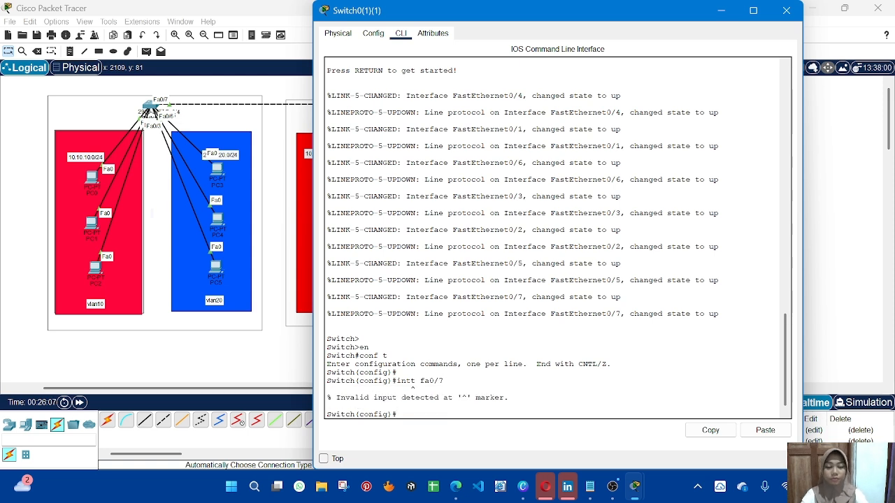
pyautogui.press('Up')
pyautogui.press('Return')
pyautogui.write('sw')
pyautogui.press('Tab')
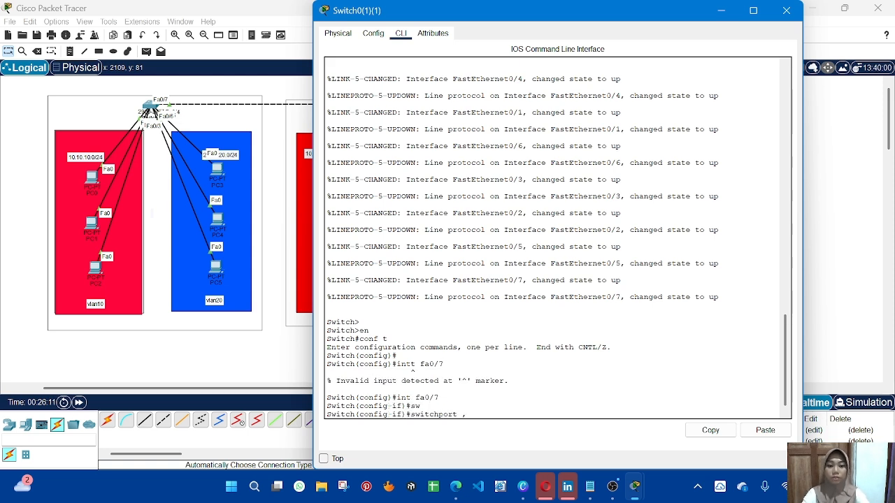
pyautogui.write('mo')
pyautogui.press('Tab')
pyautogui.write('tr')
pyautogui.press('Tab')
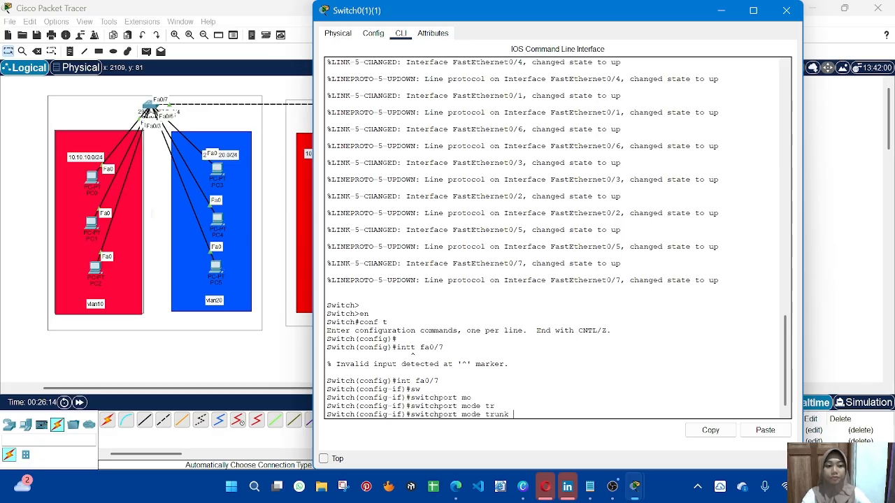
pyautogui.press('Return')
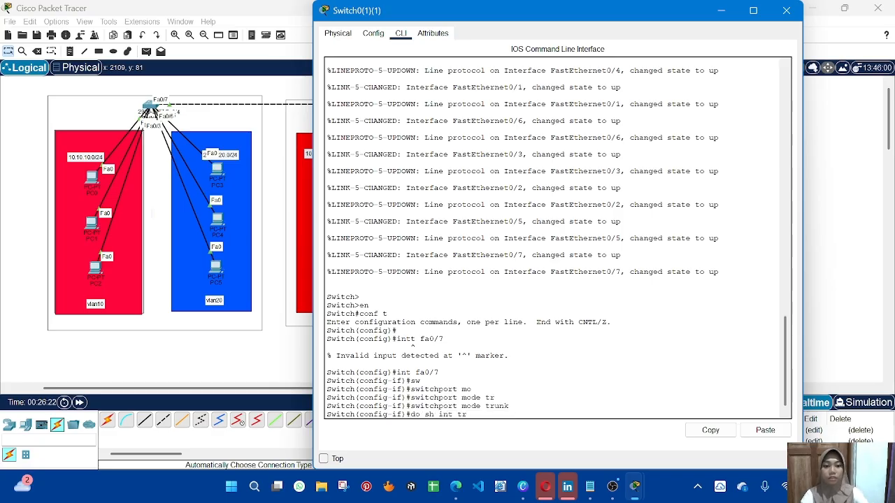
# List the trunk interfaces of the third room's switch and check which VLANs are allowed on Fa0/7.
pyautogui.write('do sh int tr')
pyautogui.press('Return')
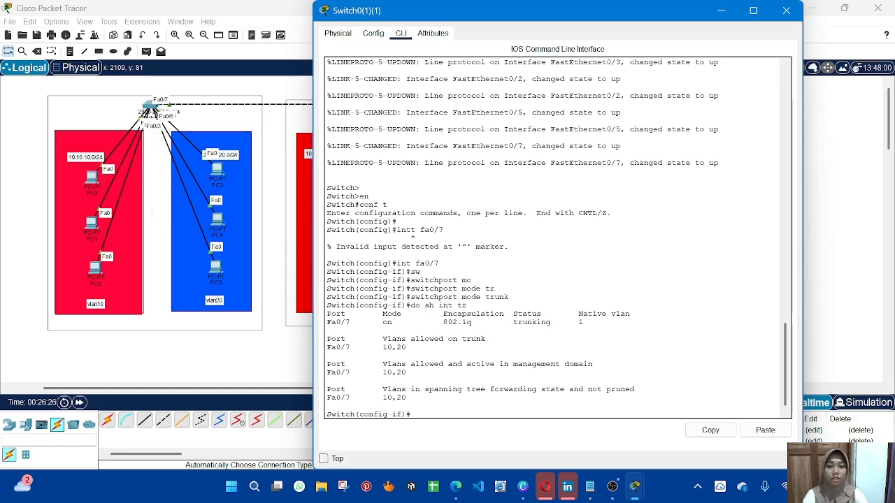
pyautogui.press('Return')
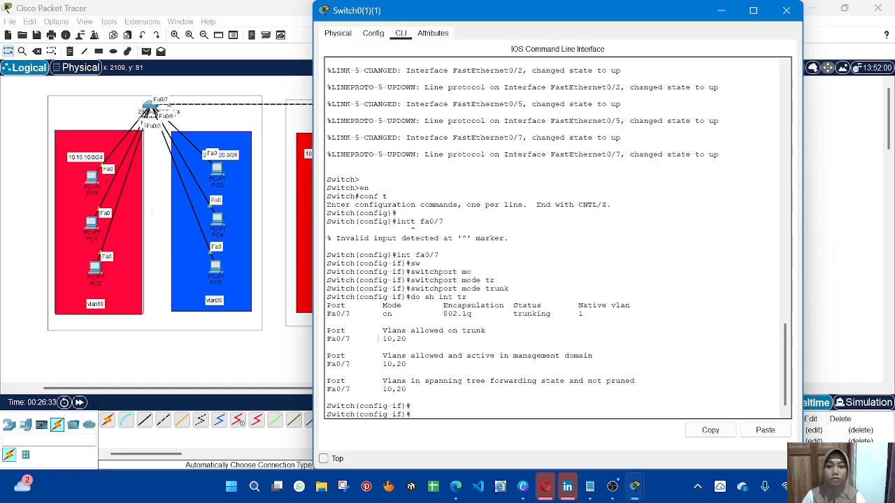
pyautogui.moveTo(378, 338); pyautogui.dragTo(406, 339)
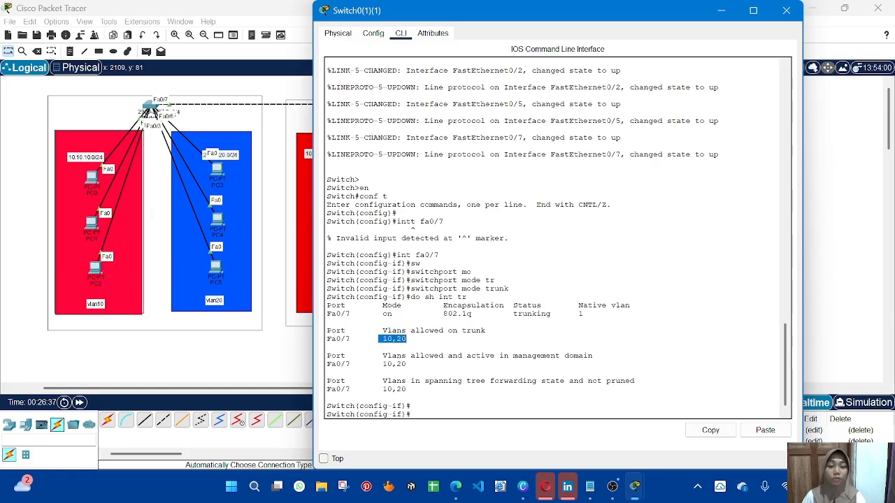
pyautogui.click(283, 346)
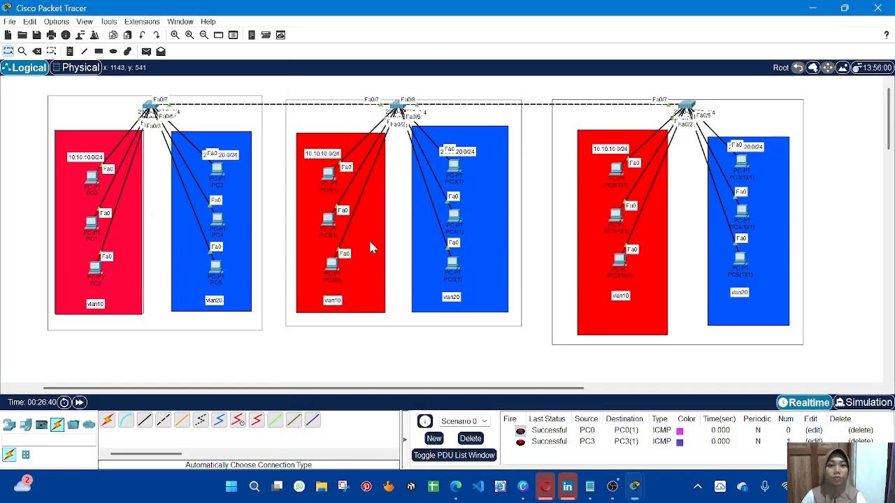
# Open the command line of the second room's switch, Switch0(1), and enter configuration of interface fa0/8.
pyautogui.click(400, 108)
pyautogui.press('Return')
pyautogui.press('Return')
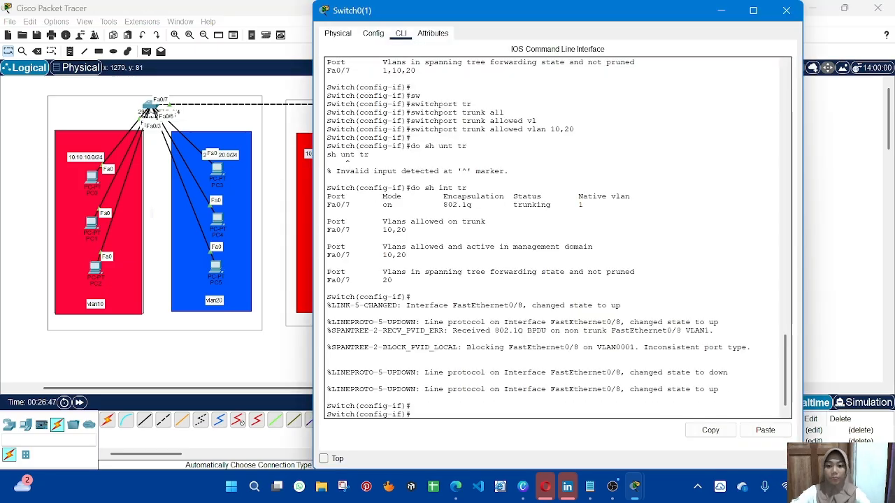
pyautogui.write('int fa0/')
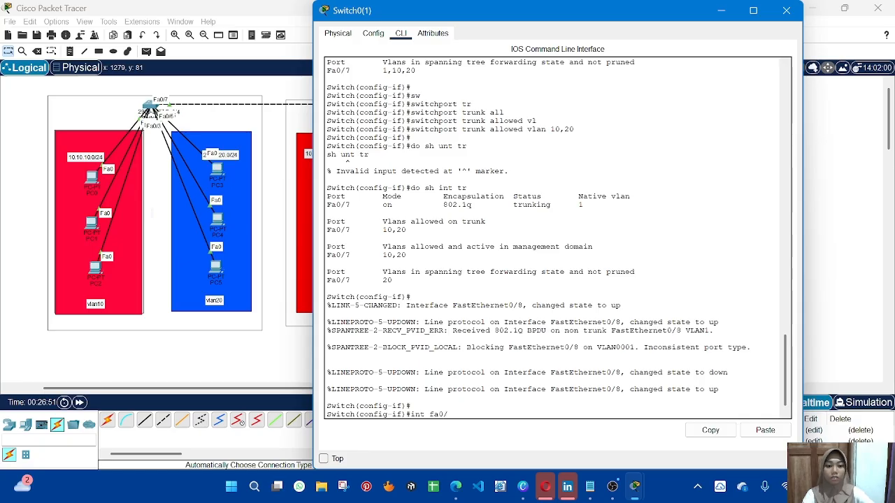
pyautogui.write('8')
pyautogui.press('Return')
# Set interface fa0/8 of the second room's switch to switchport mode trunk.
pyautogui.write('sw')
pyautogui.press('Tab')
pyautogui.write('m')
pyautogui.press('Tab')
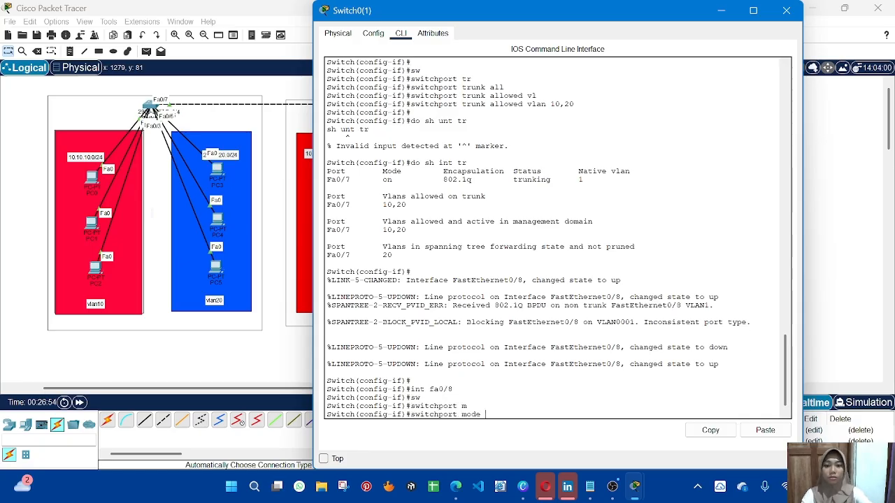
pyautogui.write('re')
pyautogui.press('Tab')
pyautogui.write('tr5')
pyautogui.press('Tab')
pyautogui.press('BackSpace')
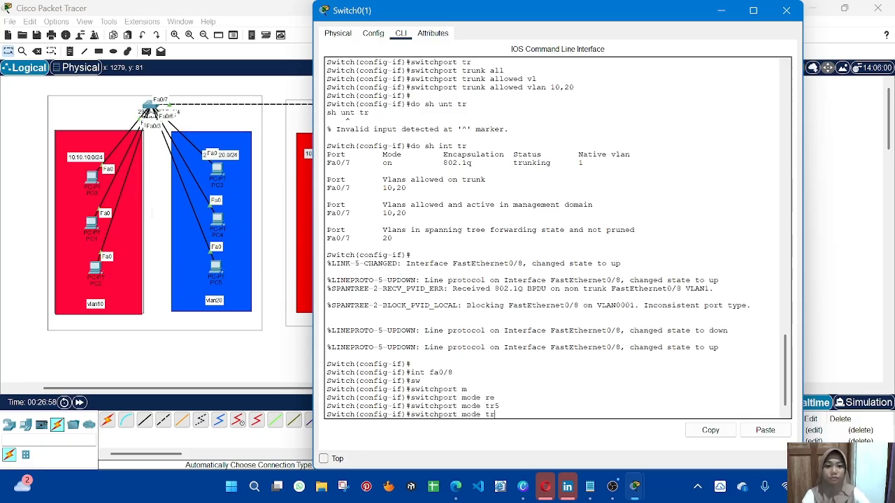
pyautogui.press('Tab')
pyautogui.press('Return')
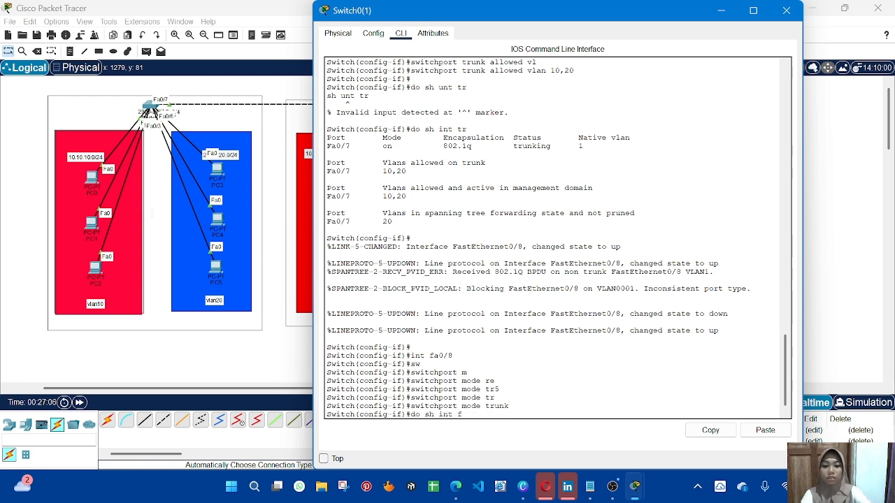
# List the trunk interfaces of the second room's switch and examine Fa0/8's trunking status and allowed VLANs.
pyautogui.write('do sh int f')
pyautogui.press('BackSpace')
pyautogui.write('tr')
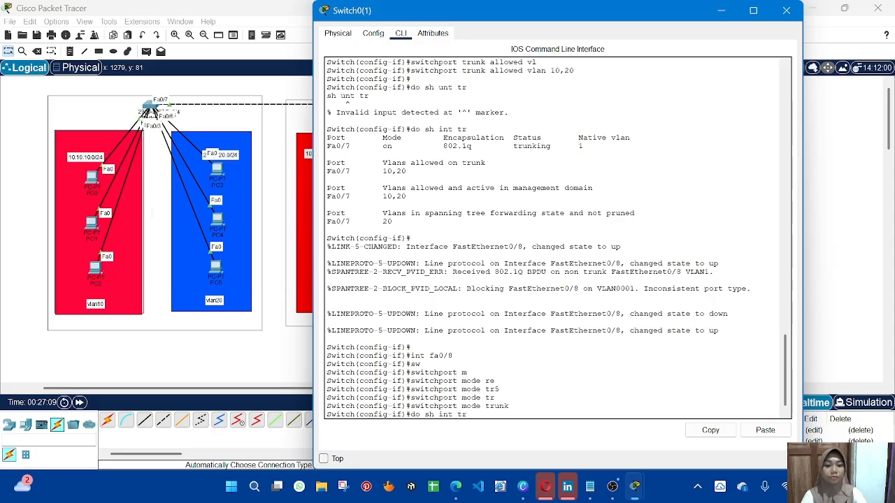
pyautogui.press('Return')
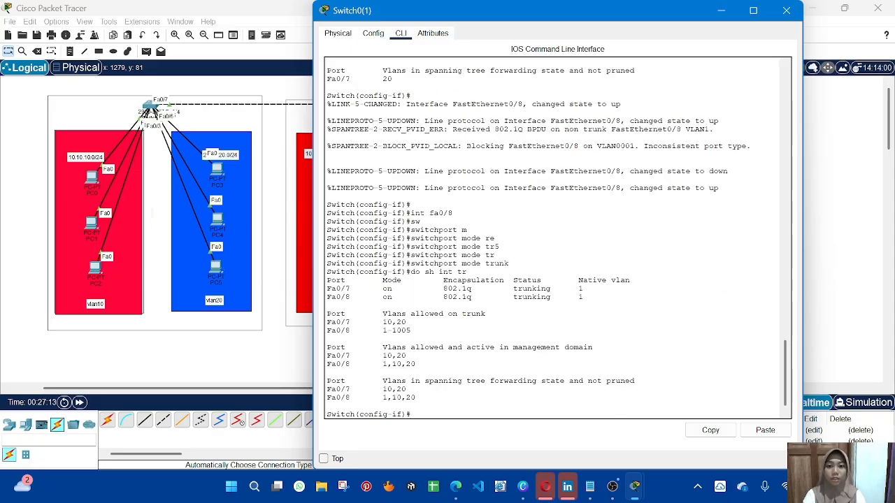
pyautogui.moveTo(327, 297); pyautogui.dragTo(355, 297)
pyautogui.moveTo(504, 297); pyautogui.dragTo(565, 297)
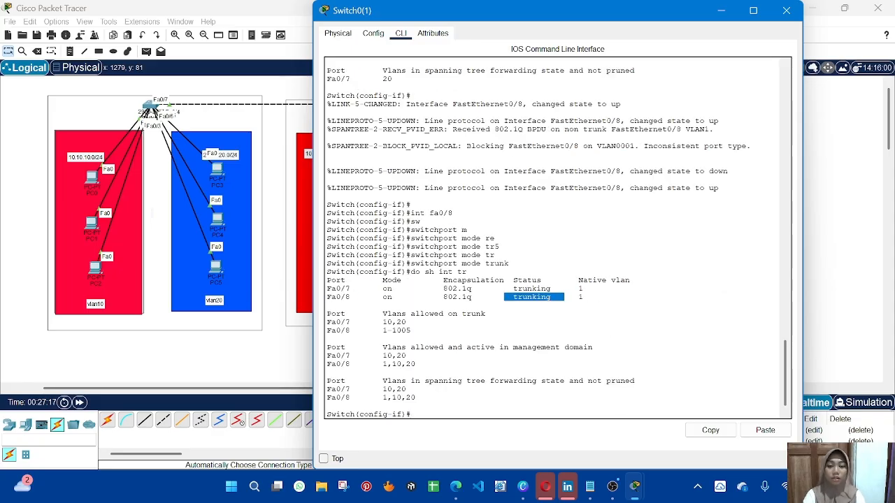
pyautogui.click(411, 330)
pyautogui.moveTo(336, 331); pyautogui.dragTo(411, 331)
pyautogui.click(416, 398)
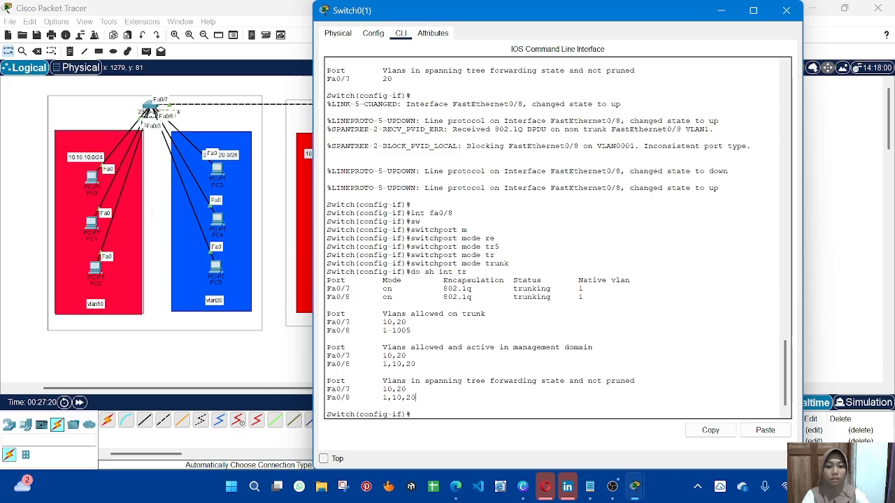
# Restrict the allowed VLANs on the second room's fa0/8 trunk to 10,20.
pyautogui.press('Return')
pyautogui.write('sw')
pyautogui.press('Tab')
pyautogui.write('tr')
pyautogui.press('Tab')
pyautogui.write('all')
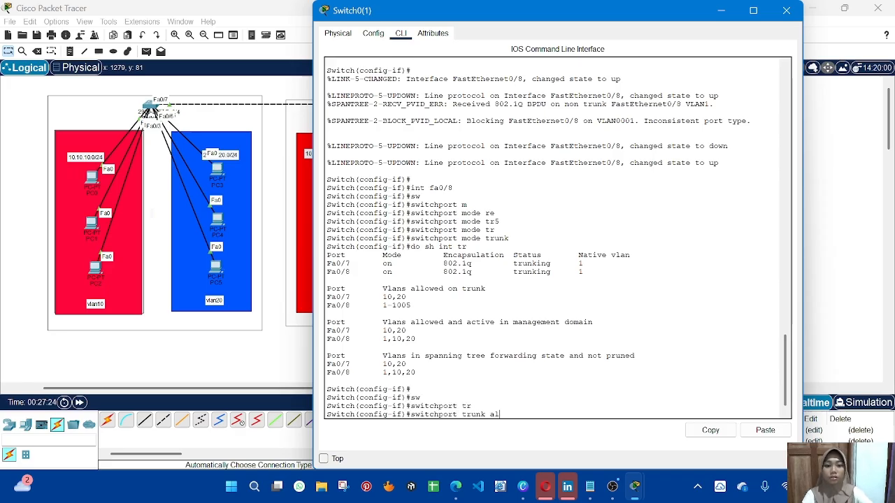
pyautogui.press('Tab')
pyautogui.write('v')
pyautogui.press('Tab')
pyautogui.write(',20')
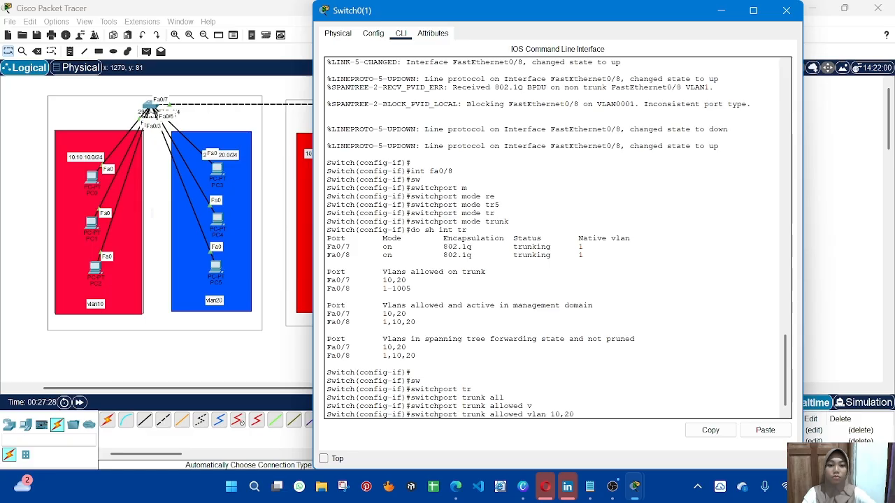
pyautogui.press('Return')
# List the second room switch's trunk interfaces again and check the VLANs allowed on Fa0/8.
pyautogui.write('do sh int tr')
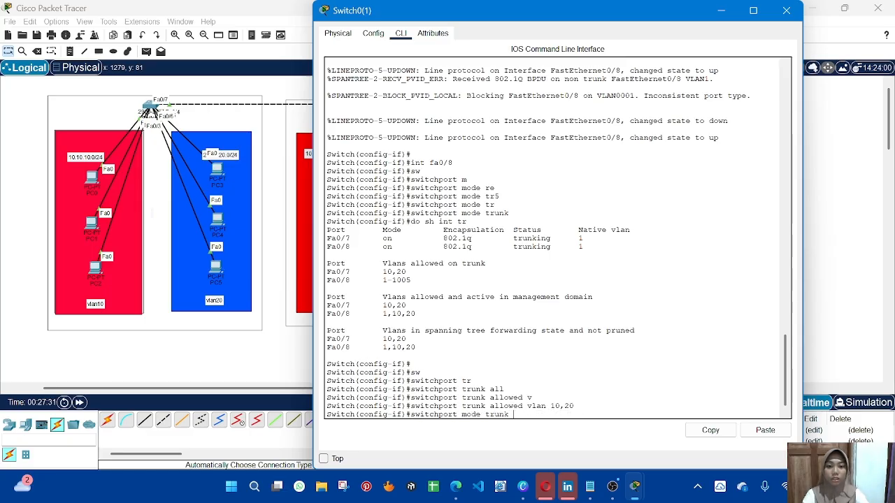
pyautogui.press('Return')
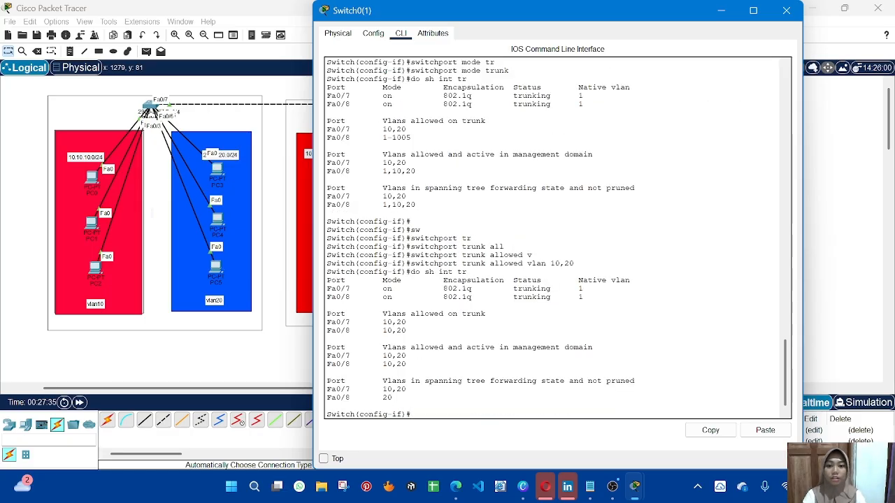
pyautogui.moveTo(378, 330); pyautogui.dragTo(406, 331)
pyautogui.moveTo(327, 330); pyautogui.dragTo(355, 330)
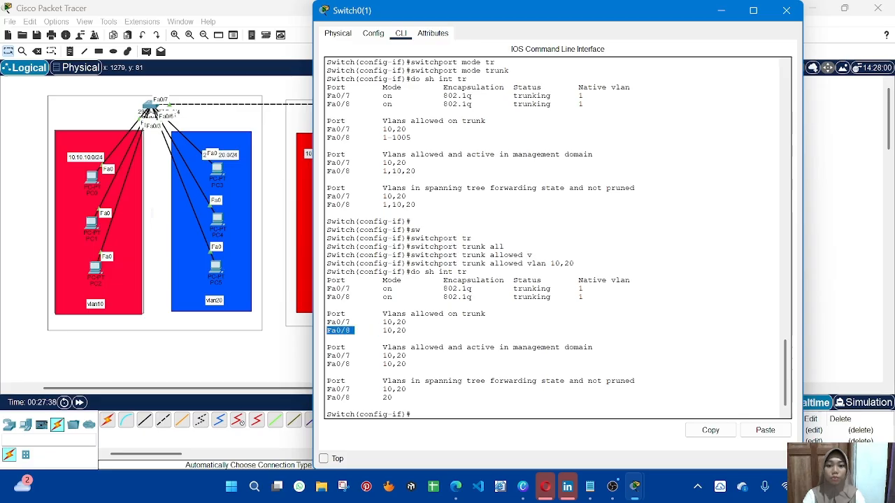
pyautogui.click(295, 357)
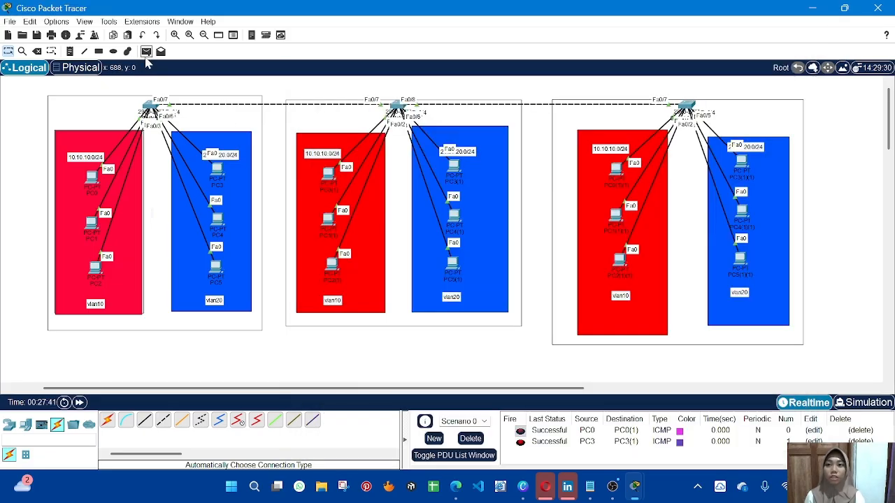
# Delete the old PDU test scenario and send a simple PDU from PC0(1) to PC0(1)(1).
pyautogui.click(147, 52)
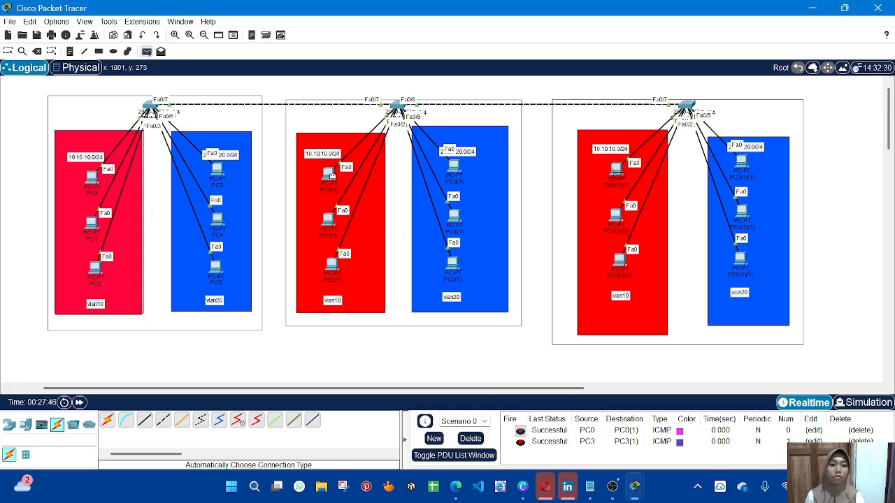
pyautogui.click(470, 438)
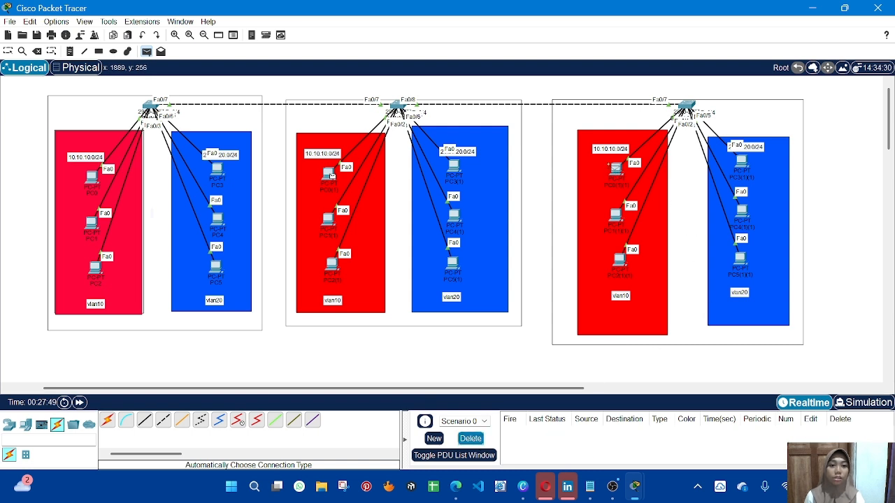
pyautogui.click(331, 176)
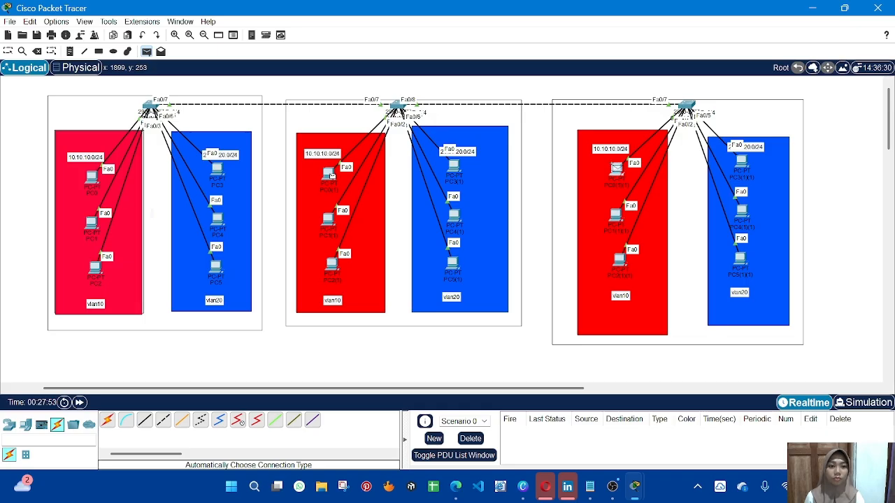
pyautogui.click(614, 168)
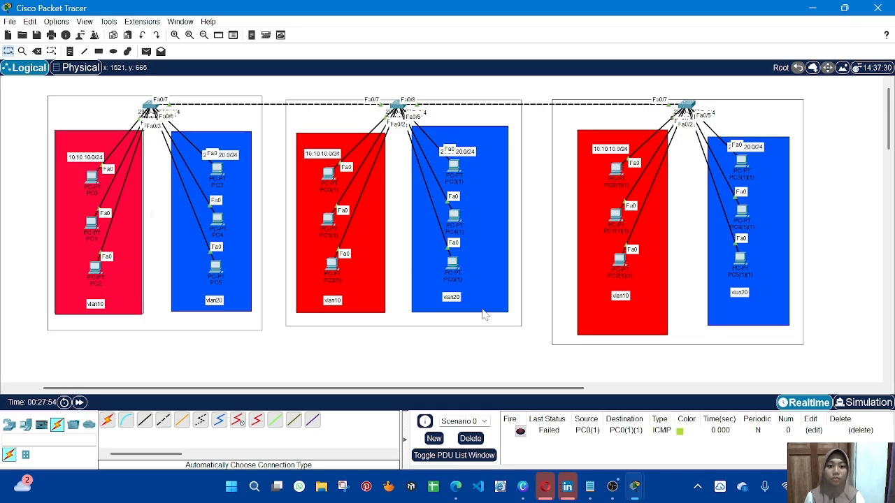
# Repeat the simple PDU test from PC0(1) to PC0(1)(1).
pyautogui.click(146, 51)
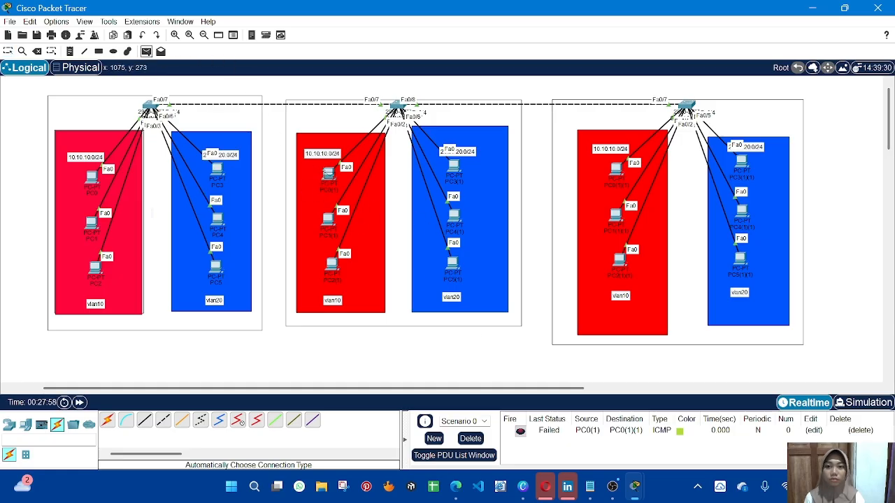
pyautogui.click(332, 175)
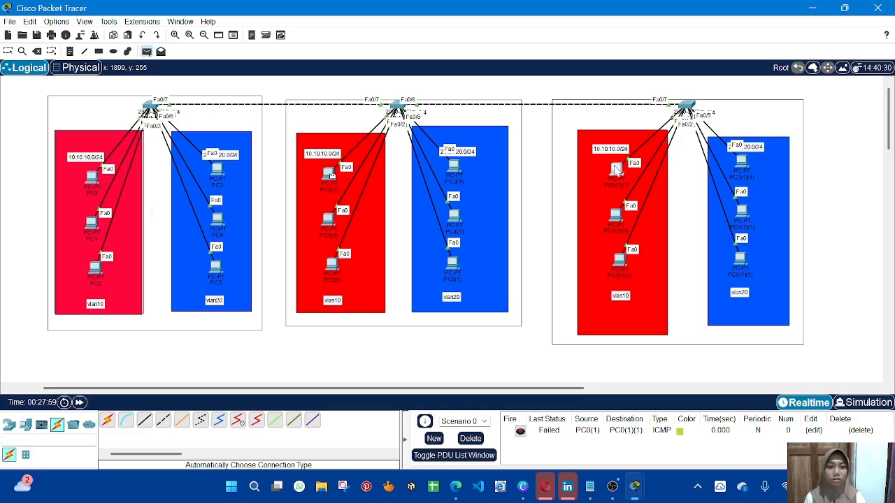
pyautogui.click(615, 170)
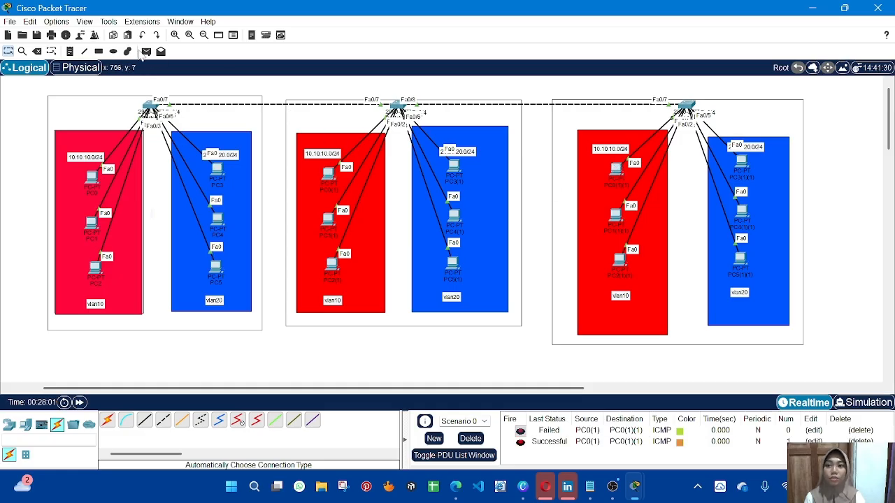
# Send simple PDUs from PC1(1) to PC1(1)(1) and from PC3(1) to PC3(1)(1), and check their delivery status.
pyautogui.click(145, 52)
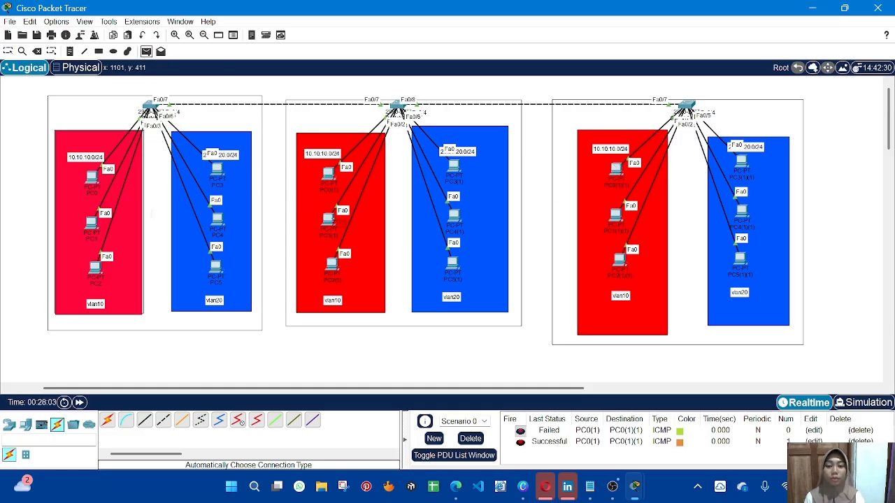
pyautogui.click(330, 220)
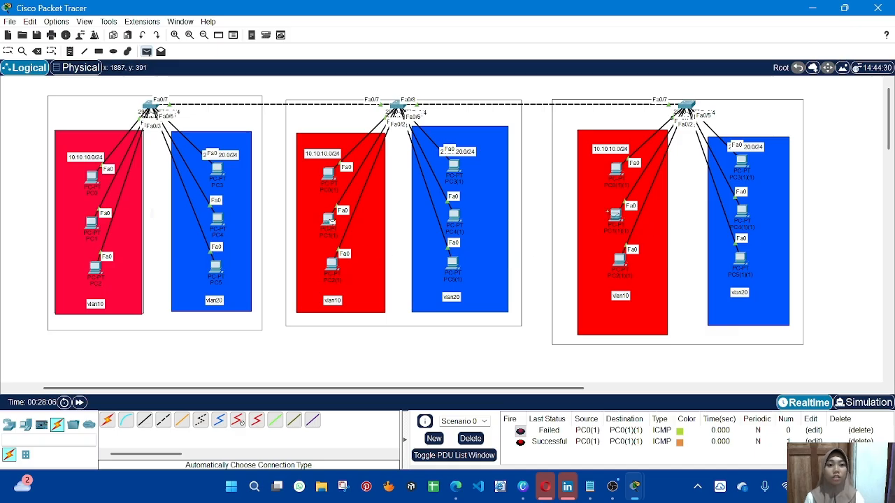
pyautogui.click(614, 213)
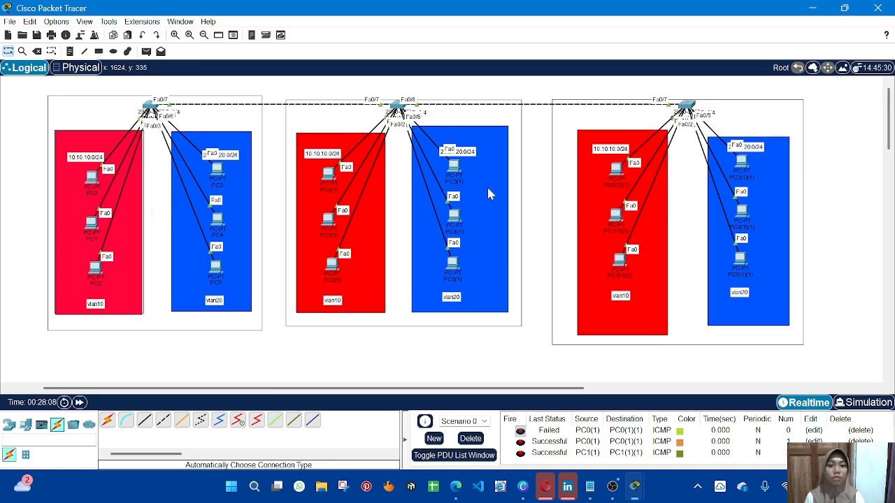
pyautogui.click(146, 52)
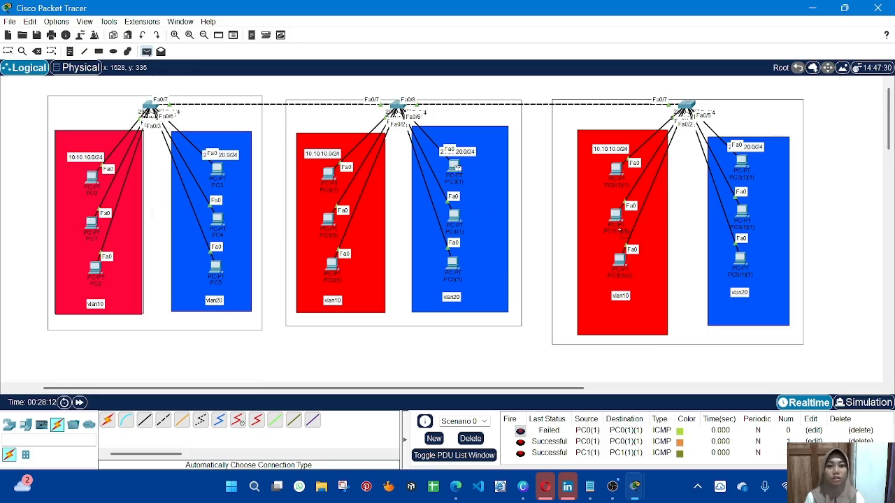
pyautogui.click(454, 166)
pyautogui.click(740, 163)
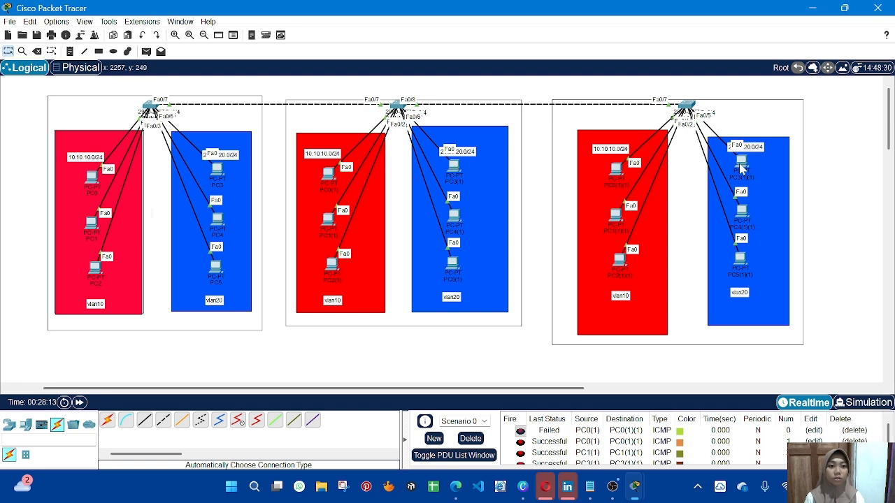
pyautogui.scroll(-1, 517, 434)
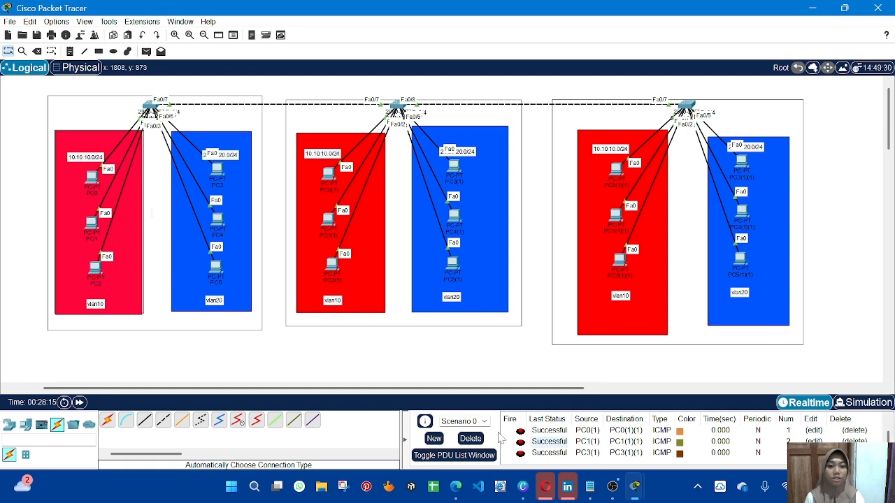
# Delete the PDU test scenario with all its entries.
pyautogui.click(470, 438)
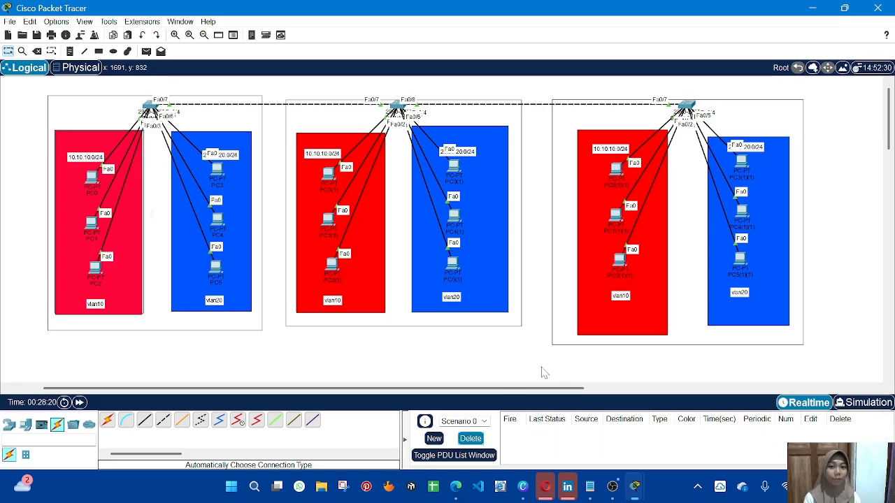
pyautogui.moveTo(523, 486)
pyautogui.moveTo(539, 403)
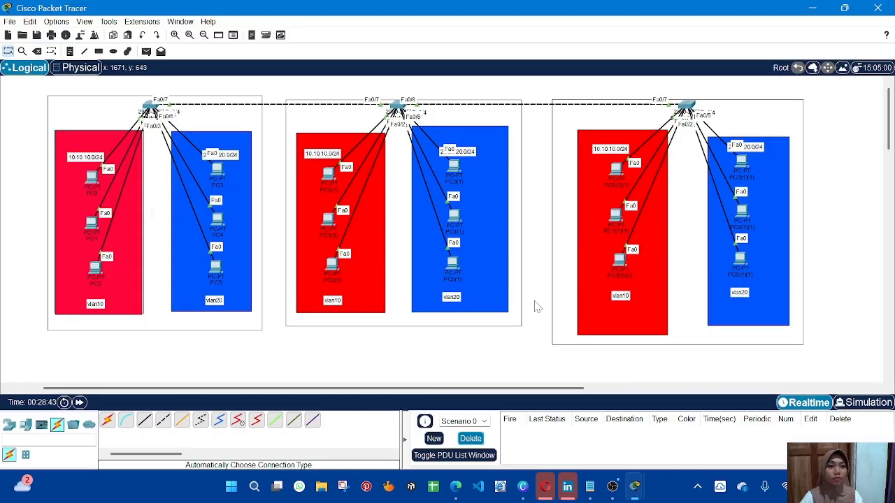
# Place a 3560-24PS multilayer switch in the empty area beside the third room, level with the room's switch.
pyautogui.scroll(-1, 535, 306)
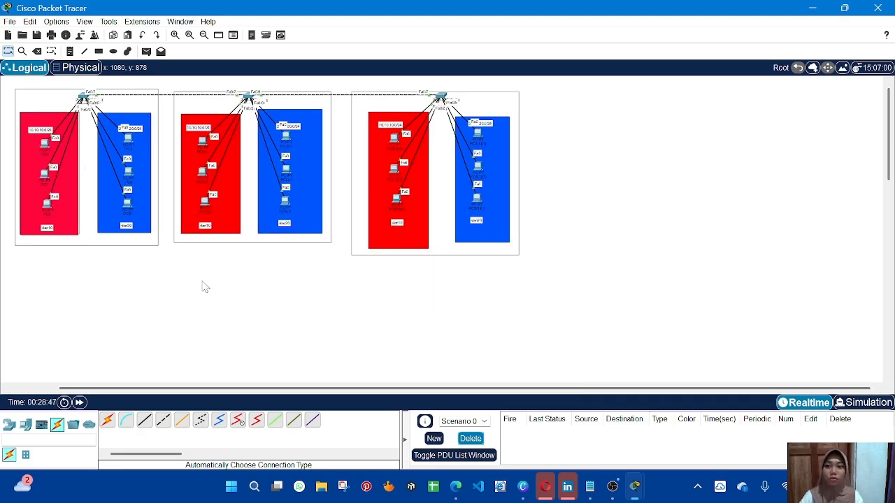
pyautogui.scroll(1, 202, 287)
pyautogui.hscroll(10, 178, 259)
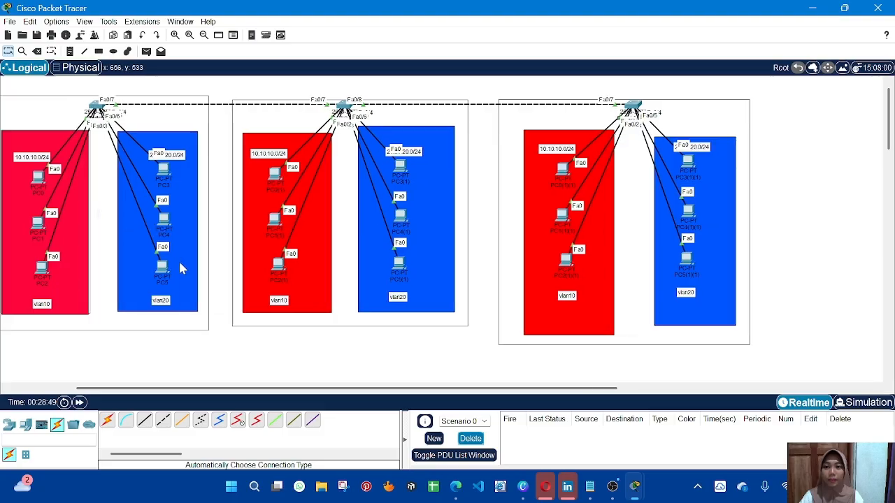
pyautogui.click(9, 424)
pyautogui.click(26, 455)
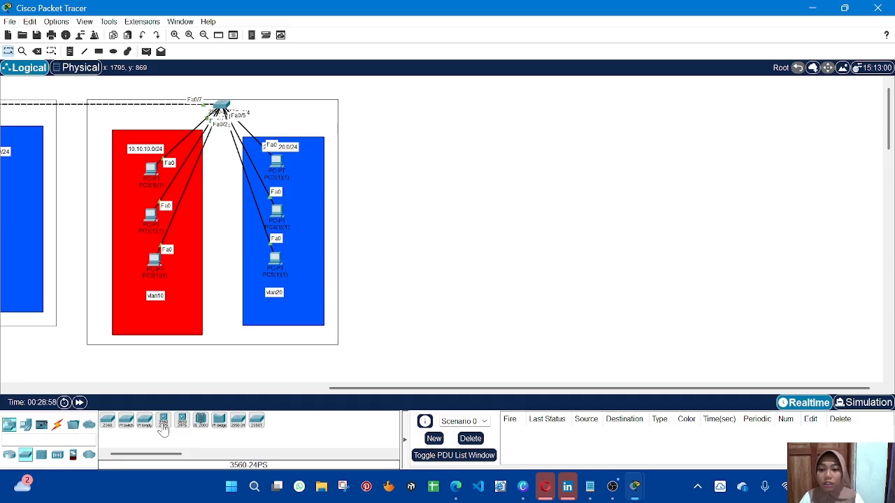
pyautogui.click(161, 425)
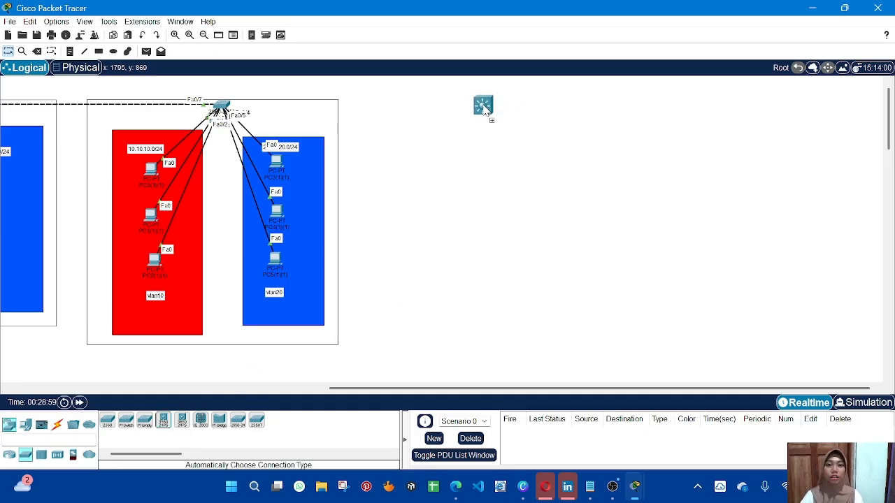
pyautogui.click(479, 107)
pyautogui.moveTo(480, 108); pyautogui.dragTo(489, 108)
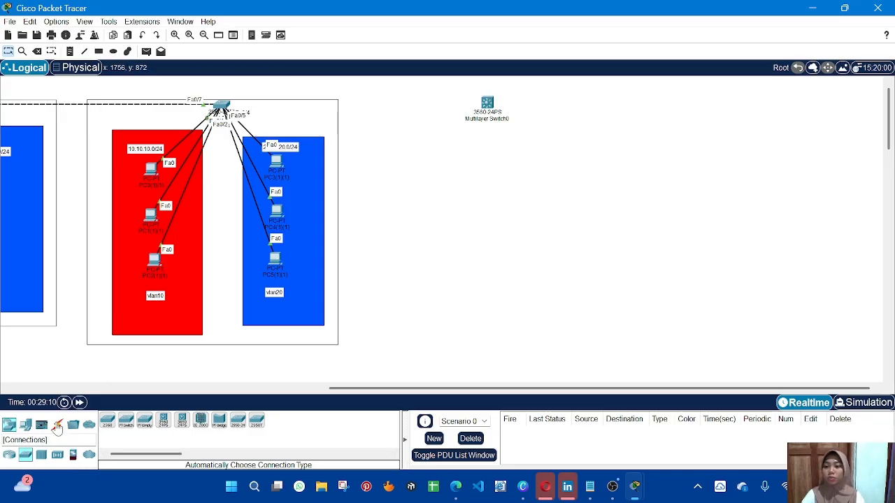
# Connect the third room's switch to the multilayer switch using the automatically chosen connection type.
pyautogui.click(57, 425)
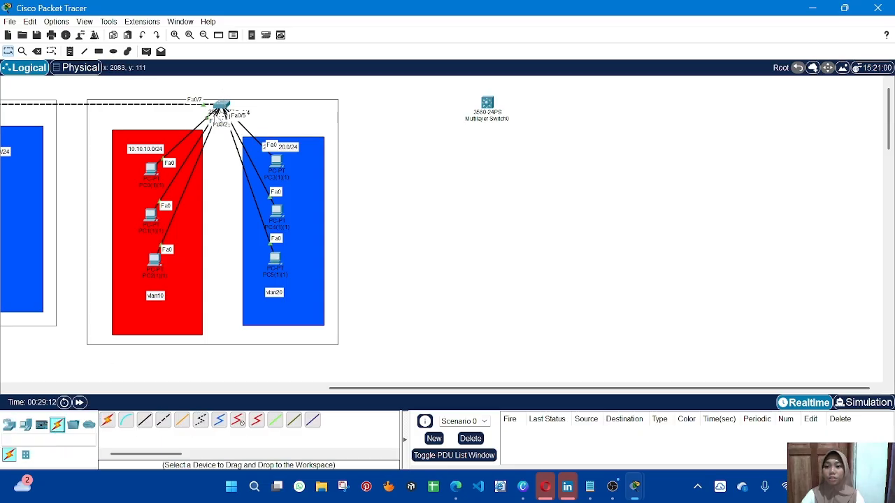
pyautogui.click(106, 420)
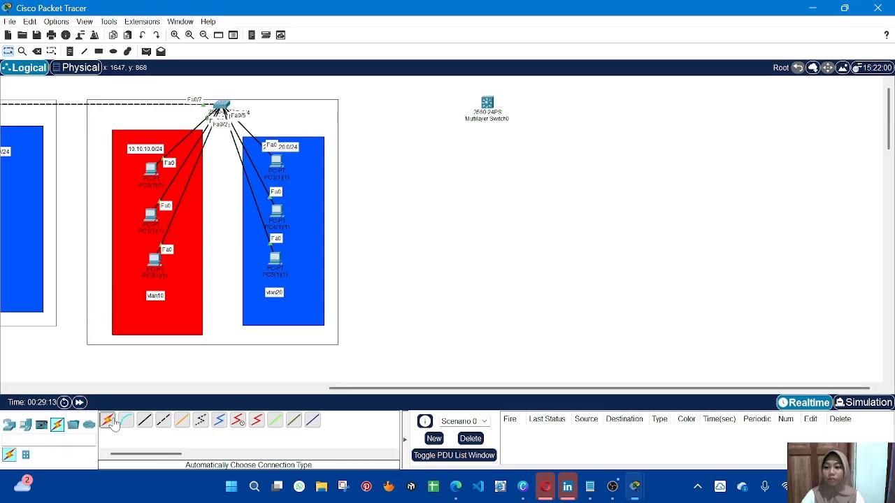
pyautogui.click(220, 105)
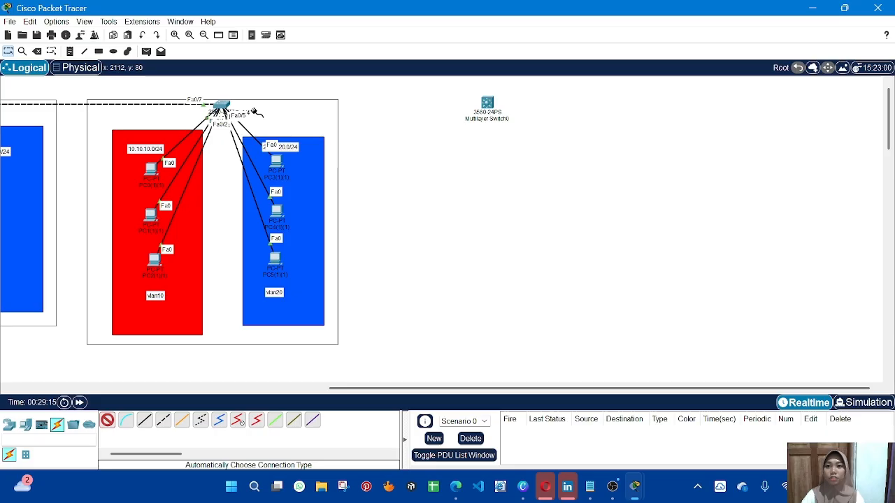
pyautogui.click(487, 103)
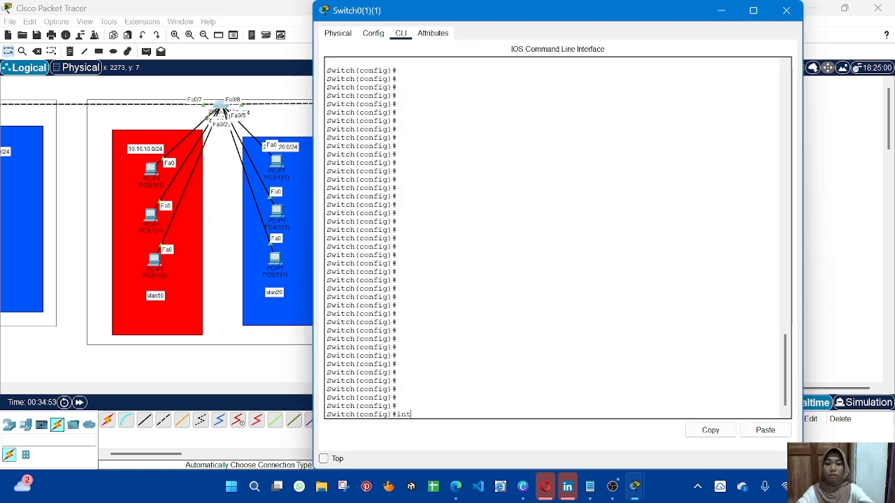
# Set interface fa0/8 on the third room's switch to trunk mode.
pyautogui.write('f0/8')
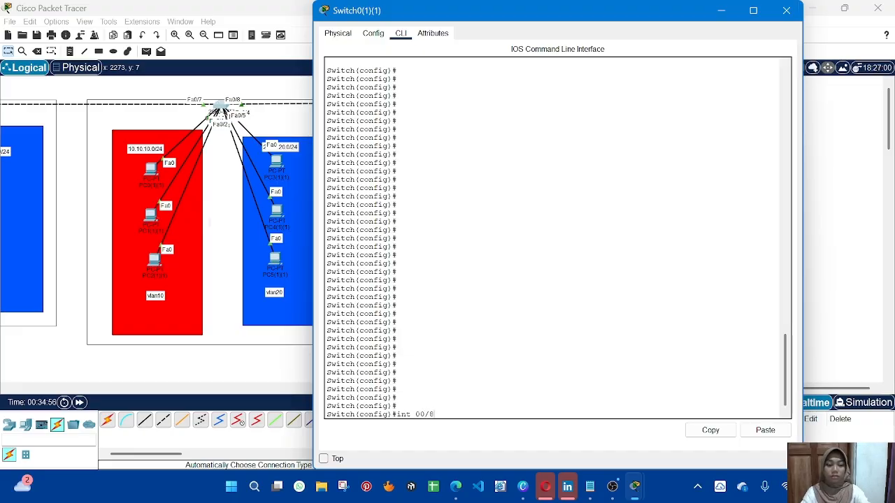
pyautogui.press('BackSpace')
pyautogui.press('BackSpace')
pyautogui.press('BackSpace')
pyautogui.write('fa0')
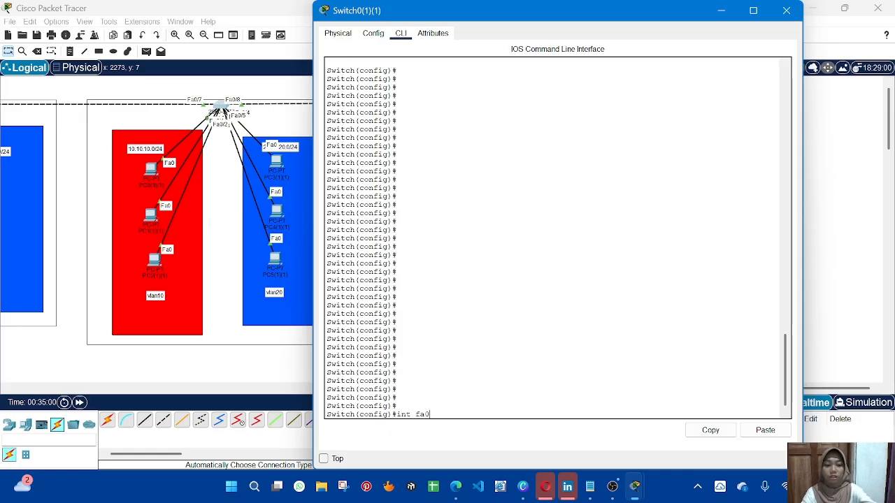
pyautogui.write('/8')
pyautogui.press('Return')
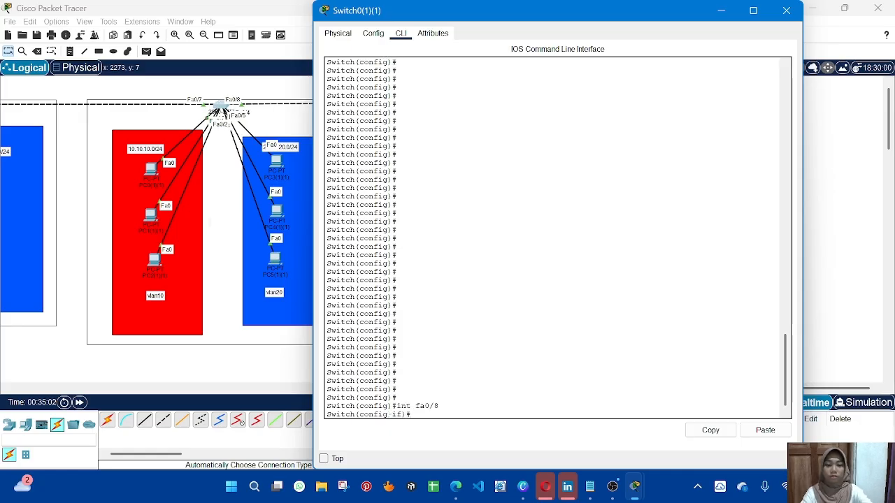
pyautogui.write('sw')
pyautogui.press('Tab')
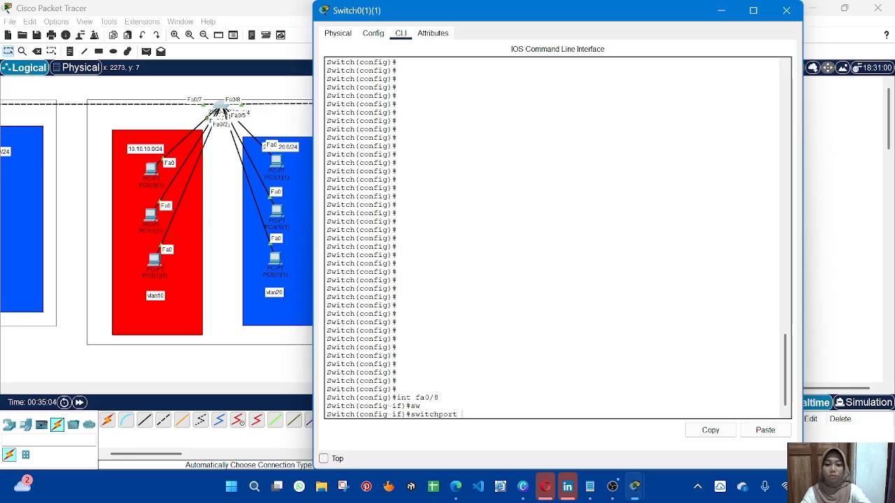
pyautogui.write('m')
pyautogui.press('Tab')
pyautogui.write('tr')
pyautogui.press('Tab')
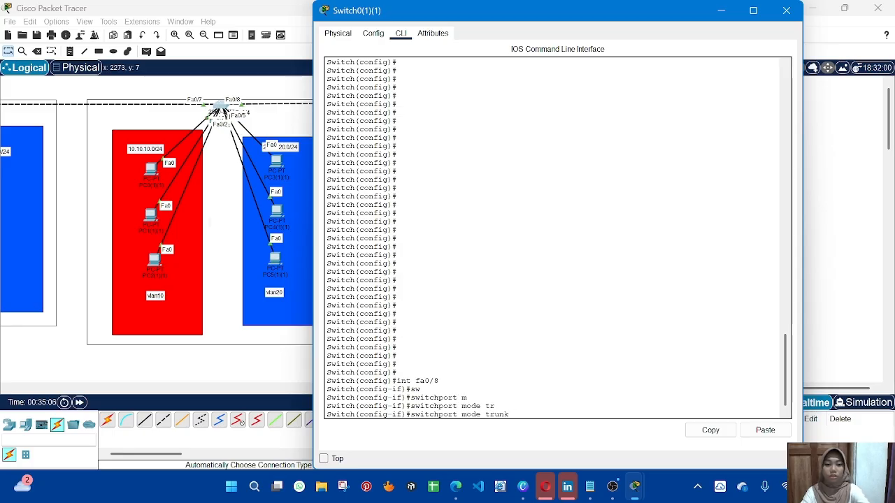
pyautogui.press('Return')
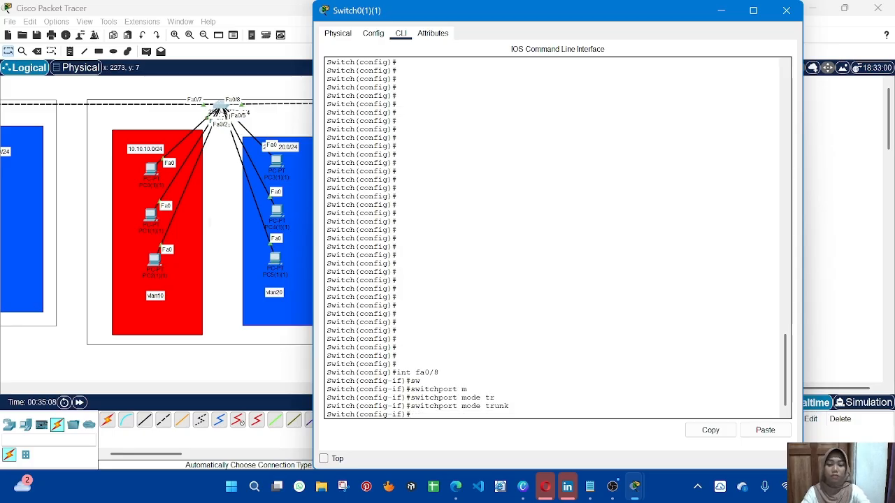
# List the third room switch's trunk interfaces and check the status and allowed VLANs of Fa0/8.
pyautogui.write('do sh')
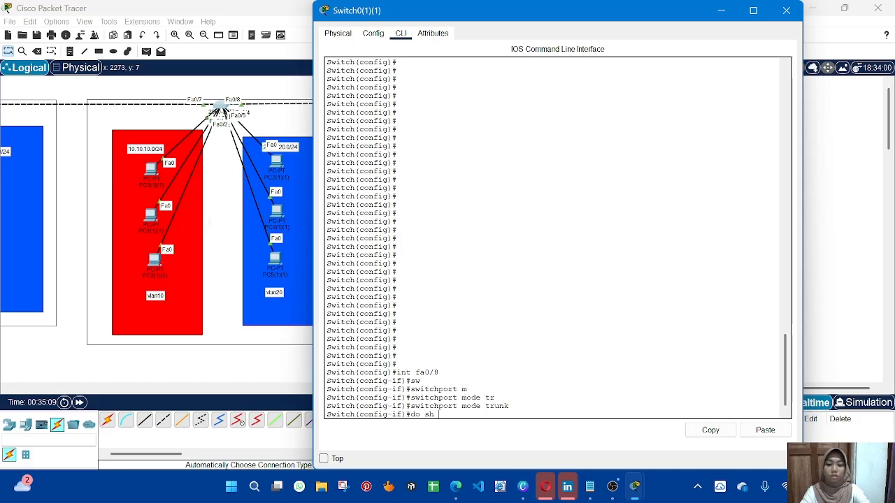
pyautogui.write(' i')
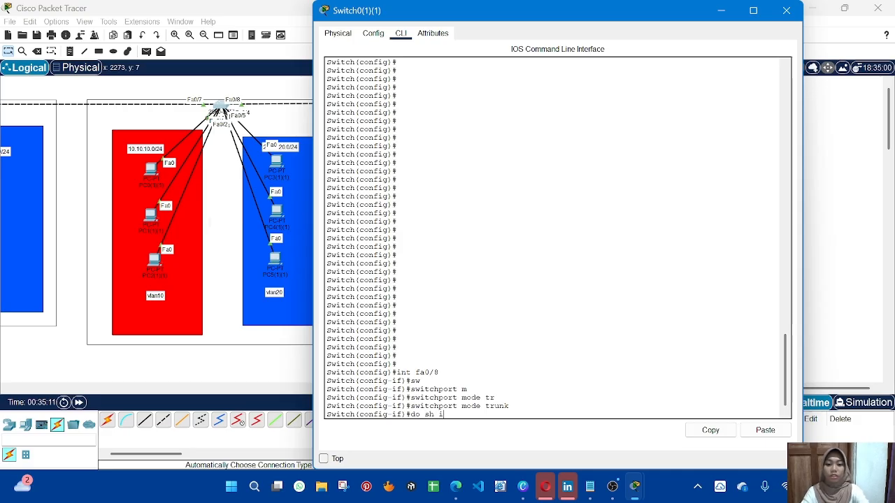
pyautogui.write('n')
pyautogui.write('t tr')
pyautogui.press('Tab')
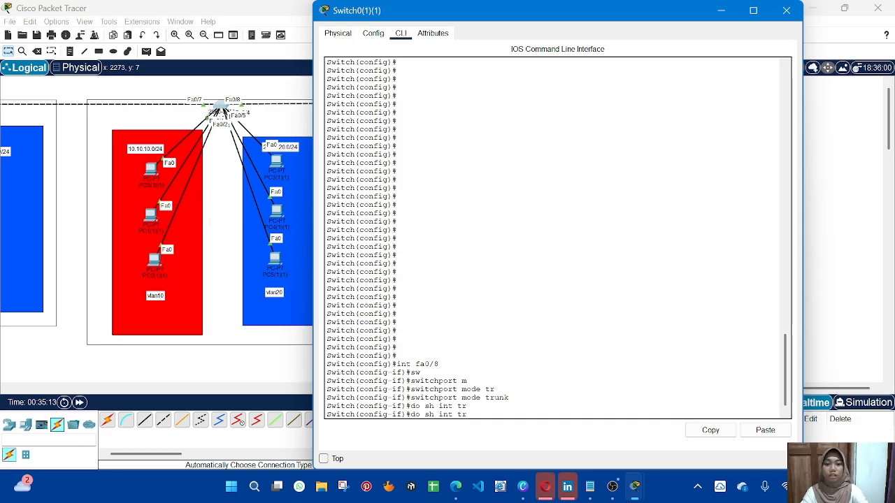
pyautogui.press('Return')
pyautogui.press('Return')
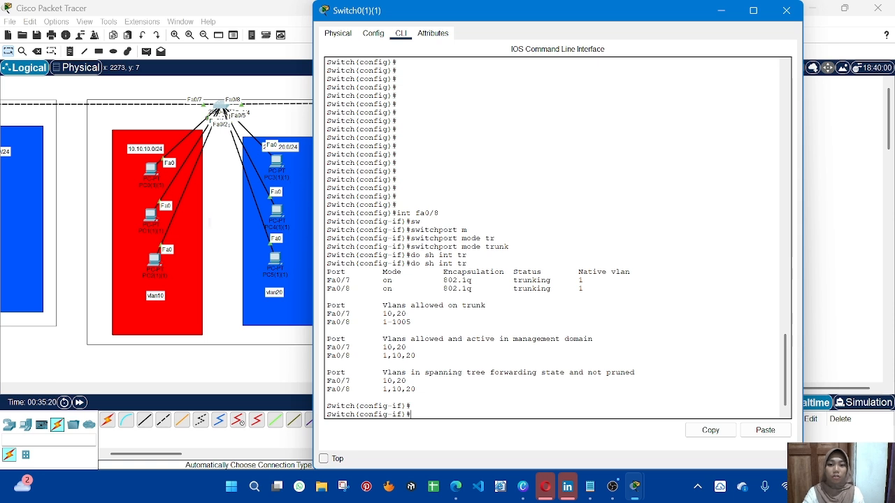
pyautogui.moveTo(513, 289); pyautogui.dragTo(569, 288)
pyautogui.click(411, 406)
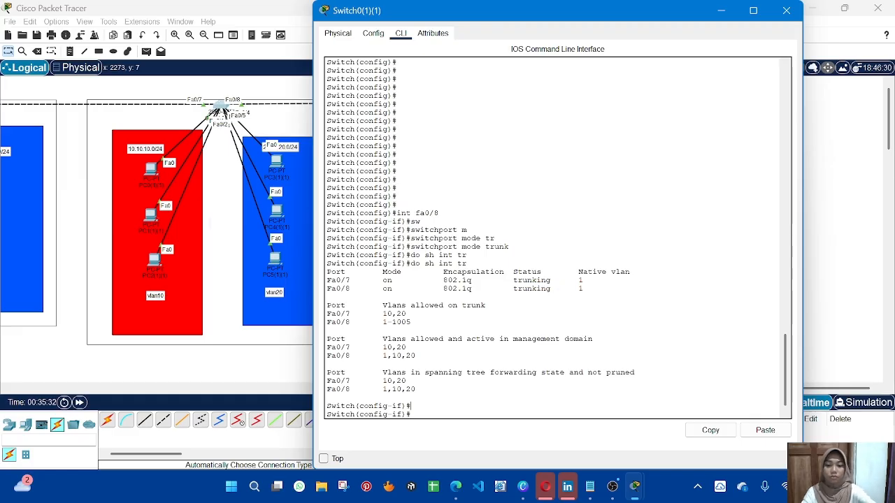
# Restrict the allowed VLANs on the third room switch's fa0/8 trunk to 10,20.
pyautogui.write('sw')
pyautogui.press('Tab')
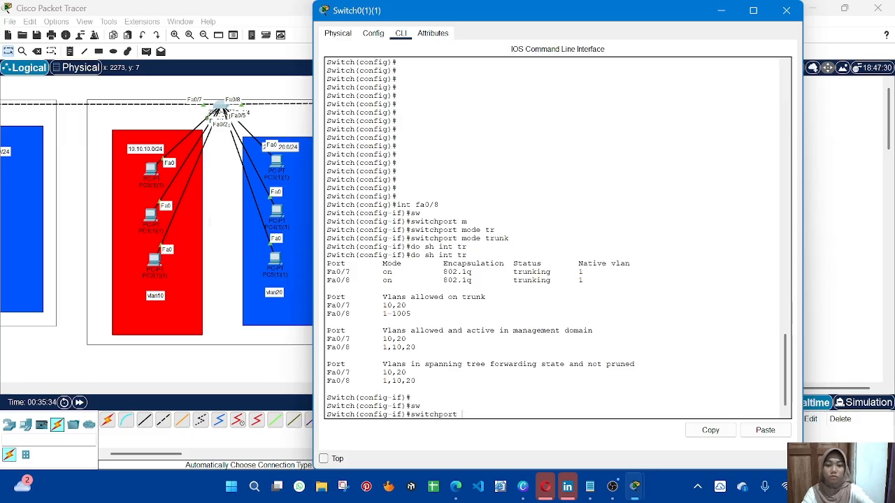
pyautogui.write('tr')
pyautogui.press('Tab')
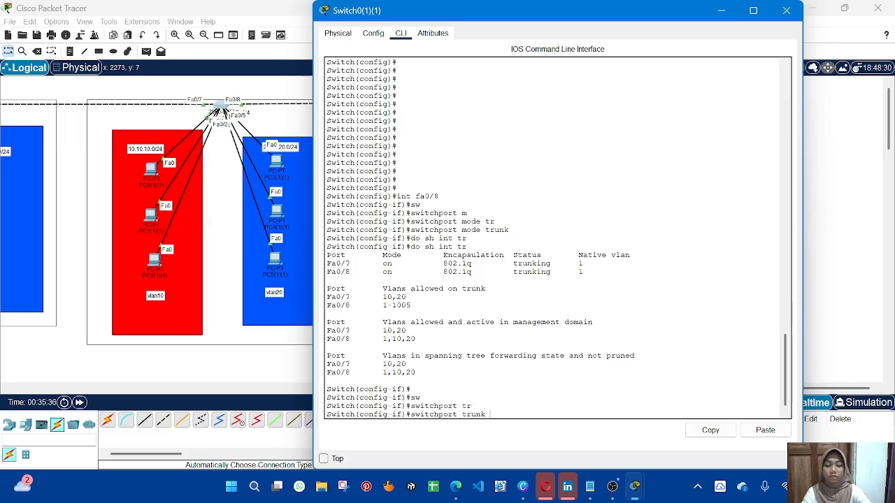
pyautogui.write('all')
pyautogui.press('Tab')
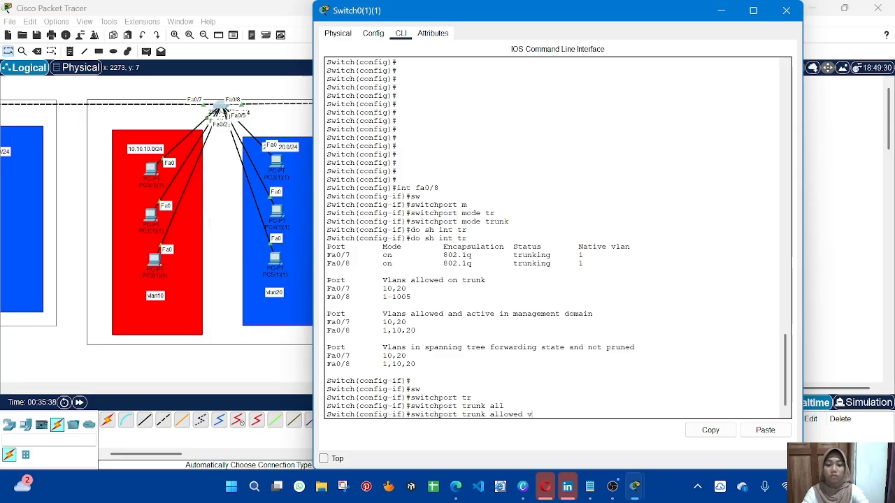
pyautogui.write('vlan 10,20')
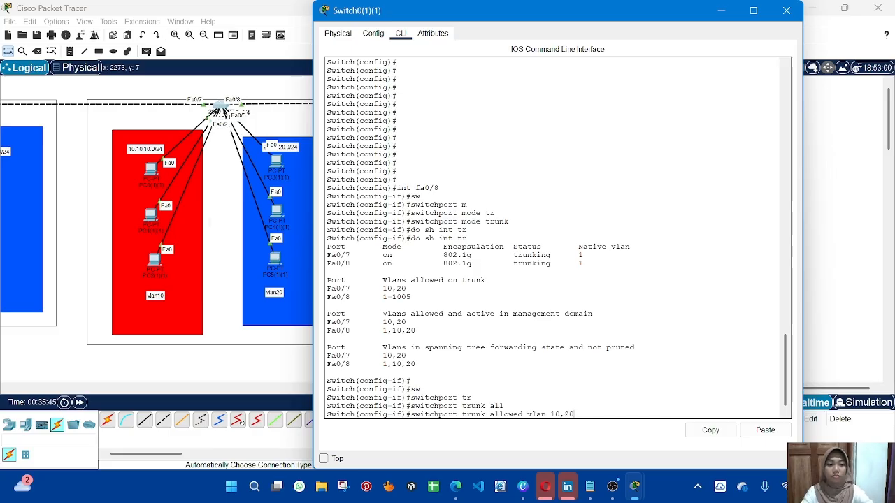
pyautogui.press('Return')
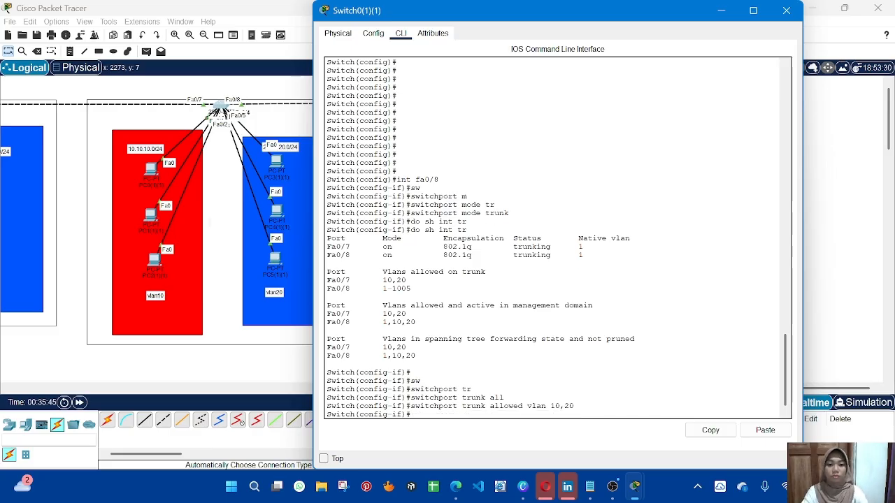
# Run the switchport mode trunk command again on the third room switch's fa0/8 interface.
pyautogui.press('Up')
pyautogui.press('Up')
pyautogui.press('Up')
pyautogui.press('Return')
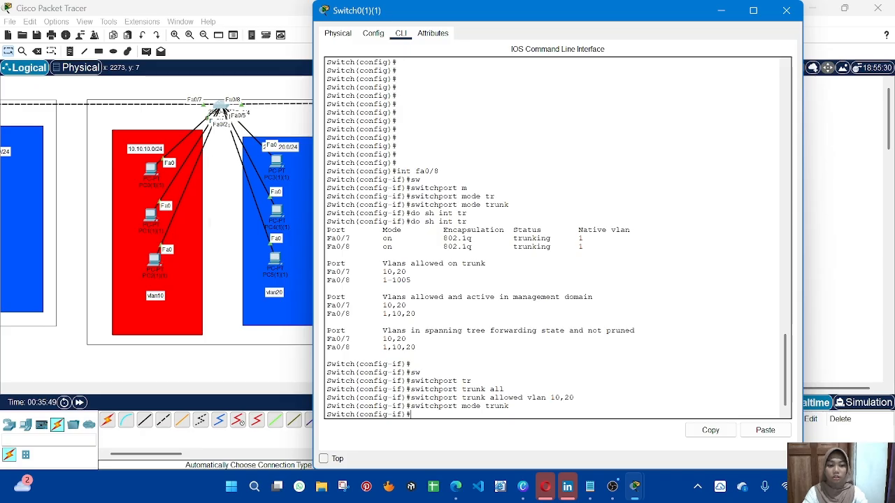
# List the trunk interfaces again on the third room's switch with do sh int tr.
pyautogui.press('Up')
pyautogui.press('Up')
pyautogui.press('Up')
pyautogui.press('Up')
pyautogui.press('Up')
pyautogui.press('Up')
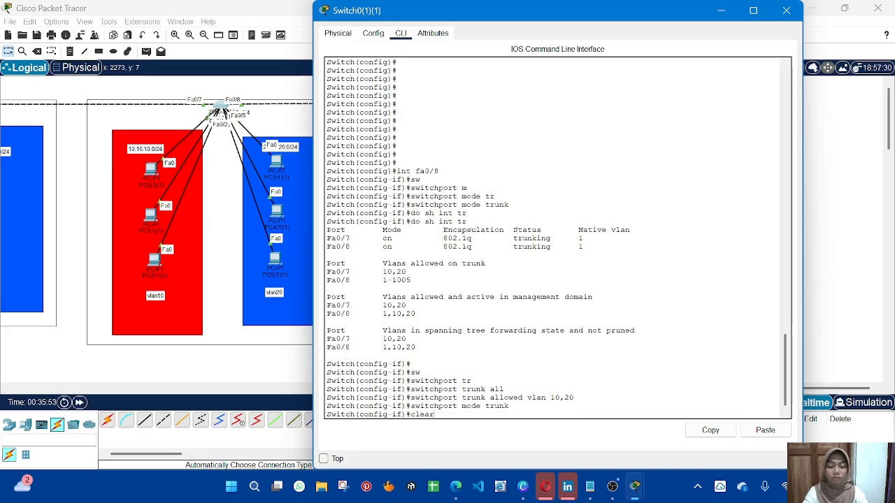
pyautogui.press('Down')
pyautogui.press('Down')
pyautogui.press('Down')
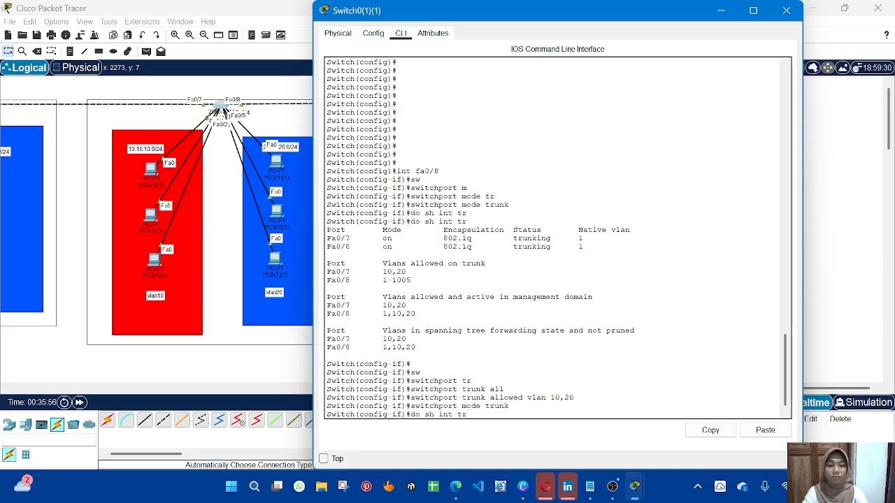
pyautogui.press('Return')
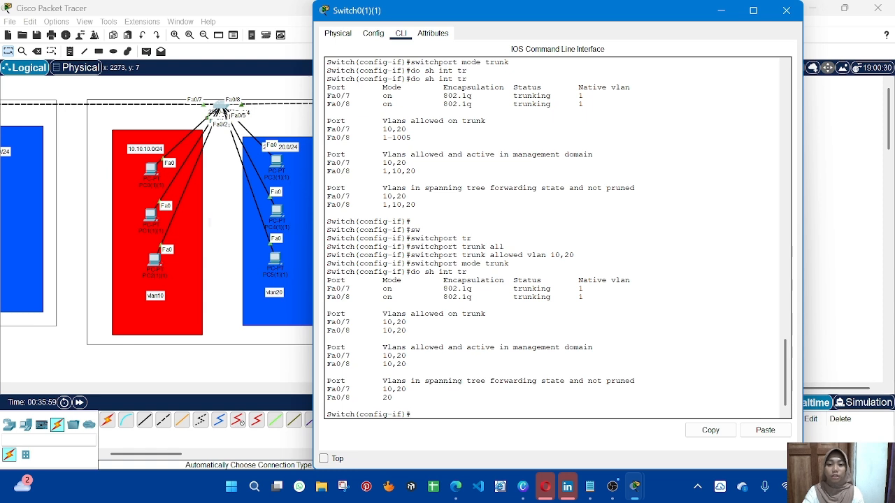
# Check the allowed VLANs and trunking status of Fa0/8 in the third room switch's trunk listing.
pyautogui.moveTo(326, 329); pyautogui.dragTo(406, 330)
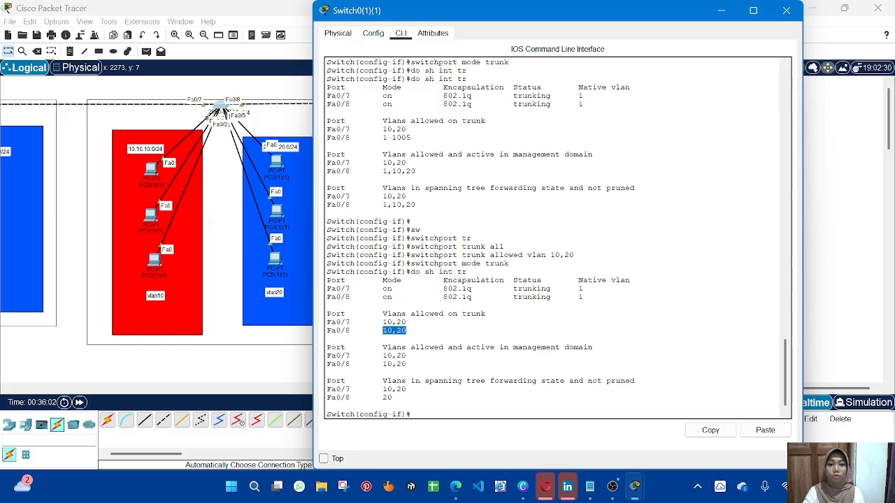
pyautogui.moveTo(350, 296); pyautogui.dragTo(326, 297)
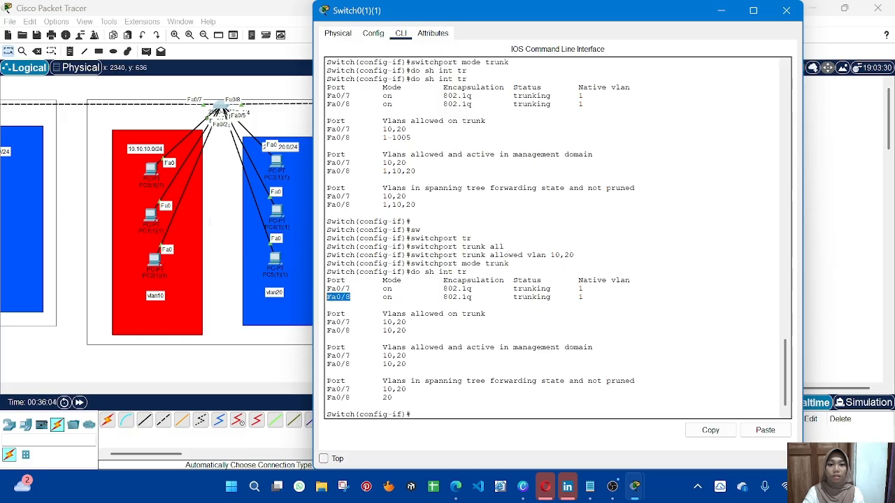
pyautogui.moveTo(513, 297); pyautogui.dragTo(550, 297)
pyautogui.click(327, 339)
pyautogui.press('Return')
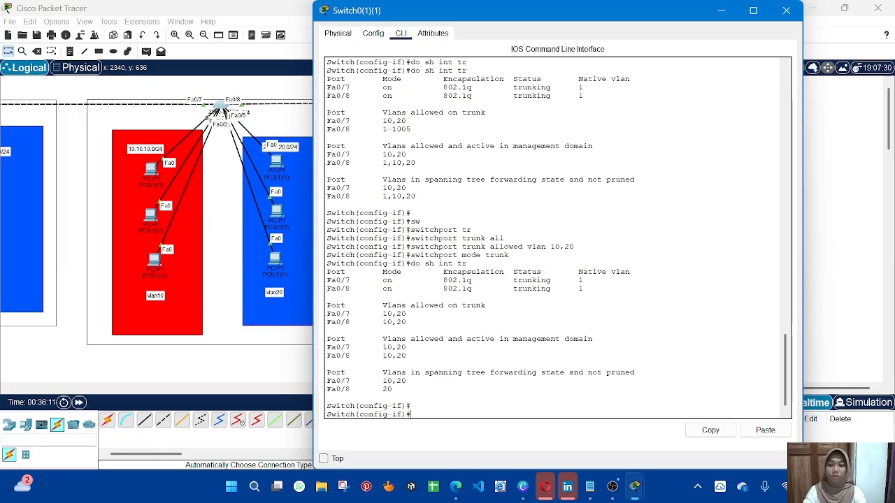
# Switch to the Canva presentation and show it full screen at the dynamic trunking protocol theory slide.
pyautogui.moveTo(522, 489)
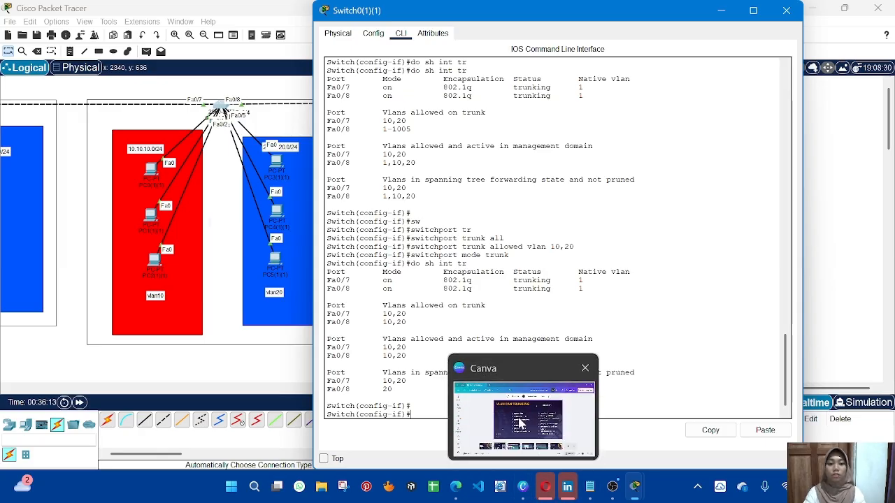
pyautogui.click(519, 423)
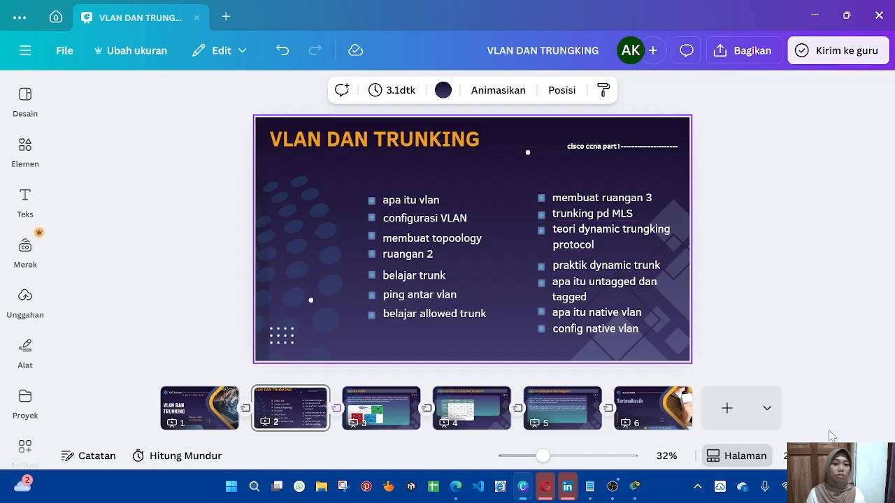
pyautogui.click(867, 456)
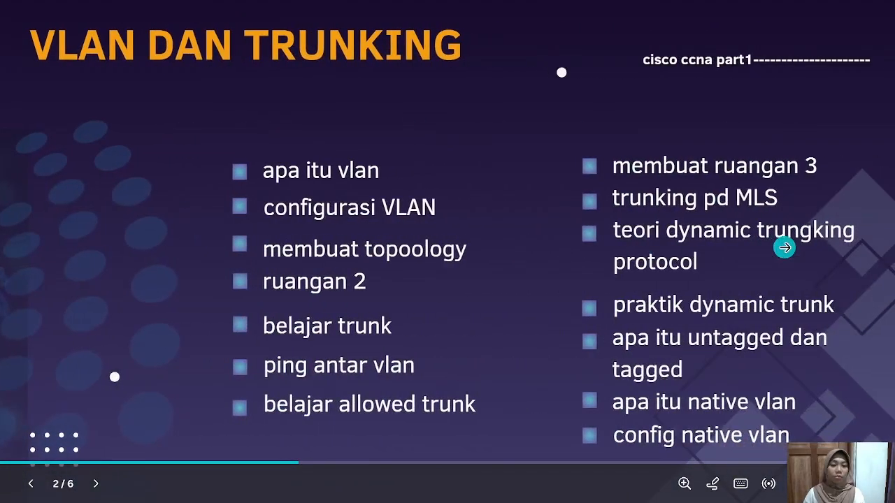
pyautogui.click(784, 247)
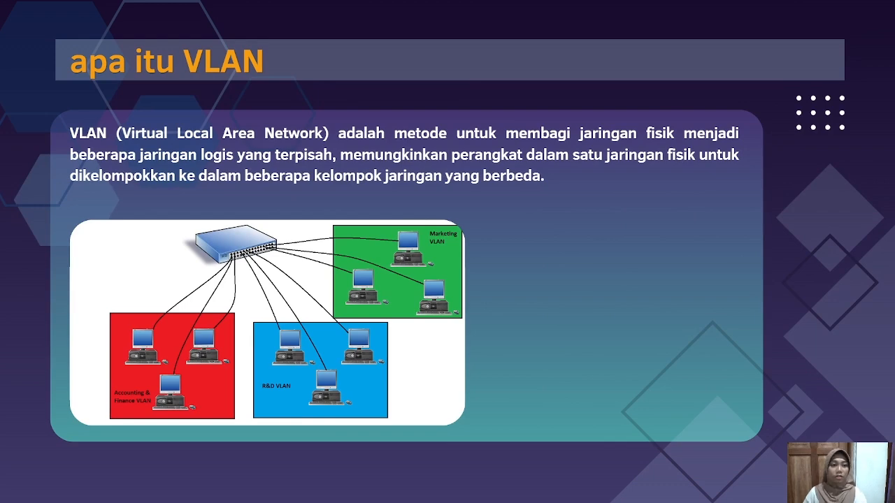
pyautogui.press('Right')
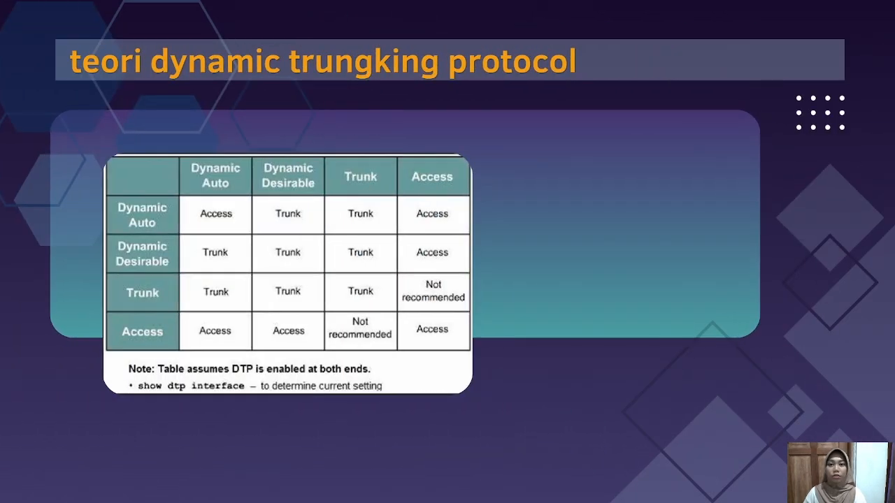
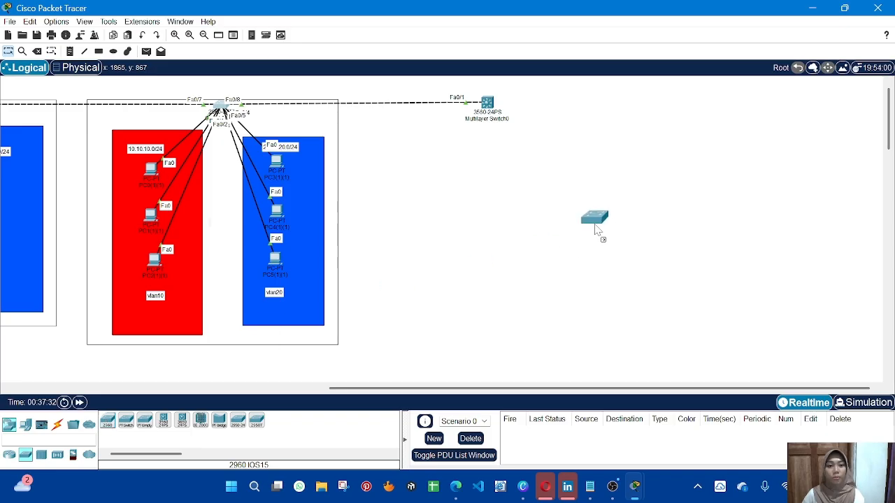
# Place a second 2960 switch beside Switch1 and link the two with an automatically chosen cable.
pyautogui.click(669, 213)
pyautogui.click(57, 424)
pyautogui.click(107, 420)
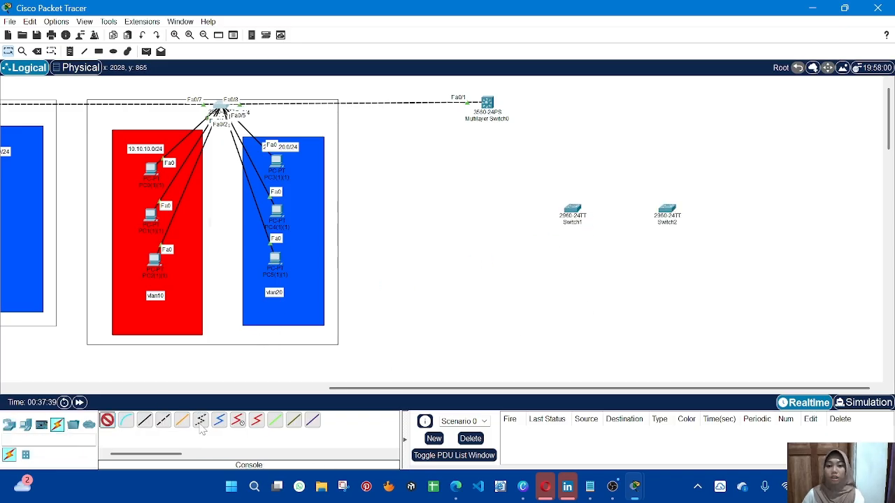
pyautogui.click(571, 209)
pyautogui.click(668, 209)
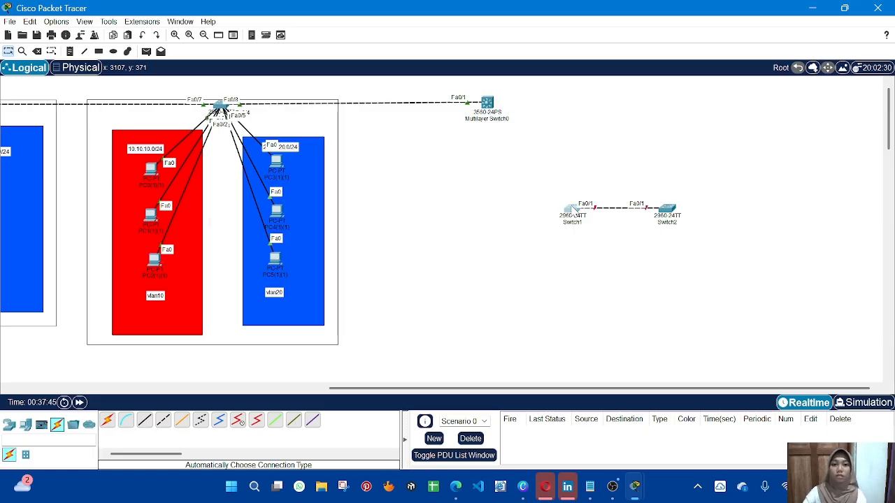
# Open Switch1's command line and enter privileged mode, followed by global configuration mode with conf t.
pyautogui.click(573, 209)
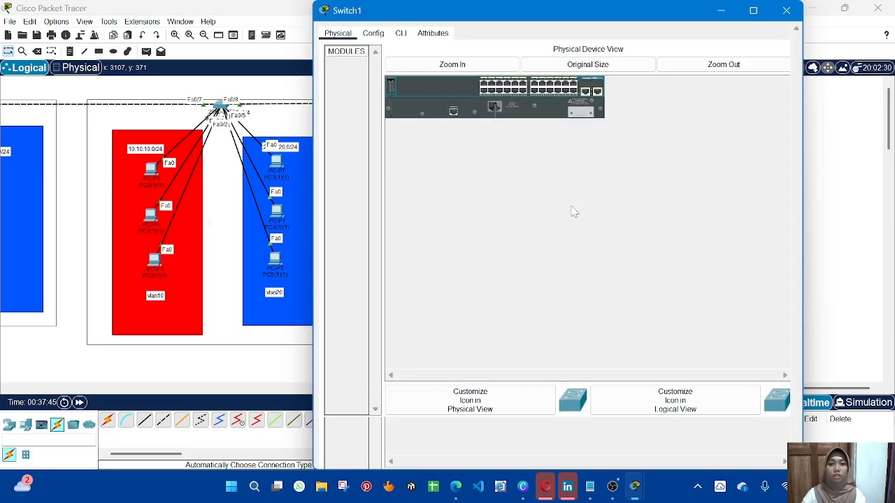
pyautogui.click(403, 34)
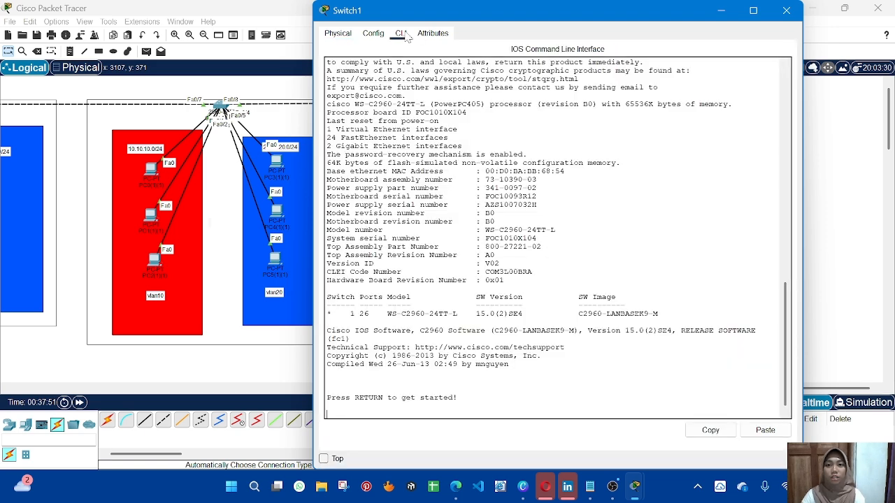
pyautogui.press('Return')
pyautogui.press('Return')
pyautogui.write('en')
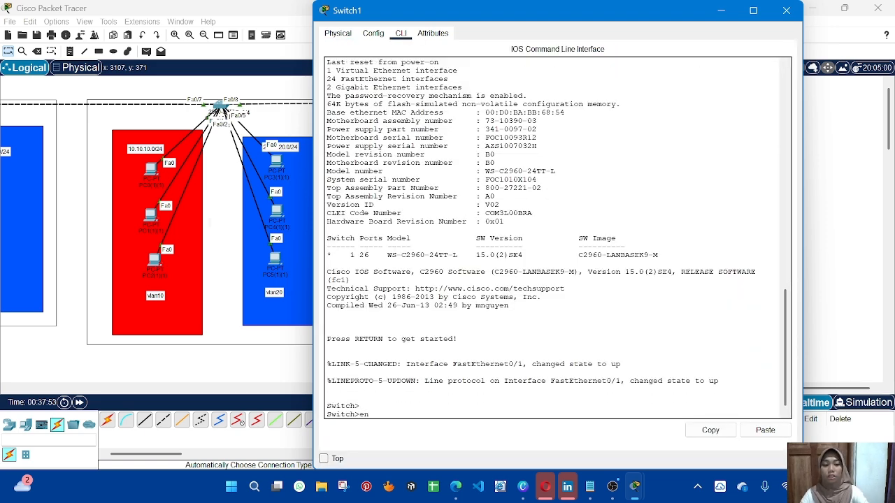
pyautogui.press('Return')
pyautogui.write('ch#c')
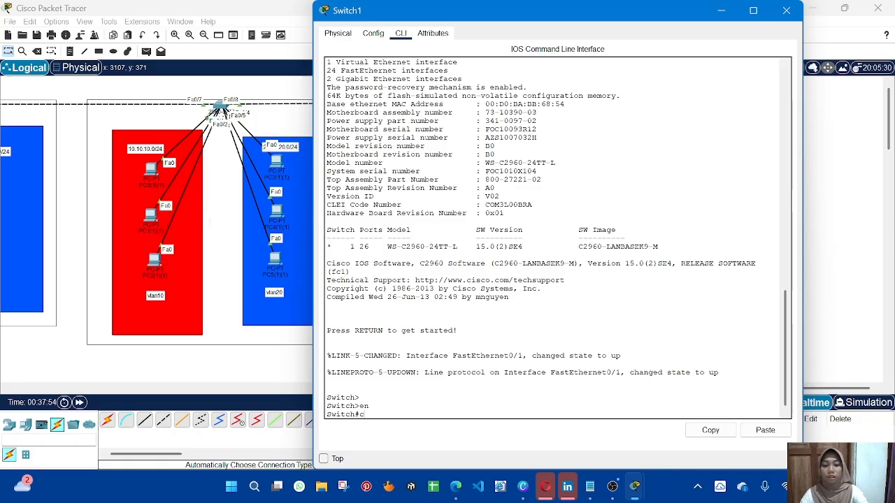
pyautogui.write('onf t')
pyautogui.press('Return')
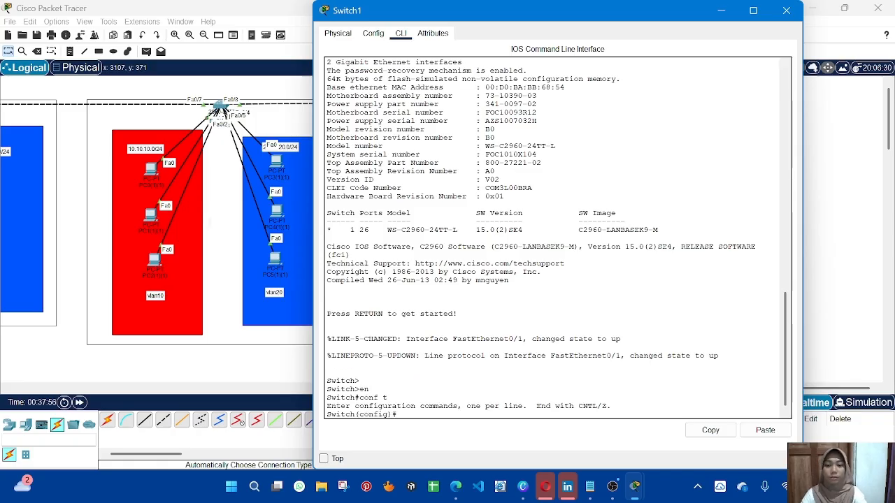
pyautogui.press('Return')
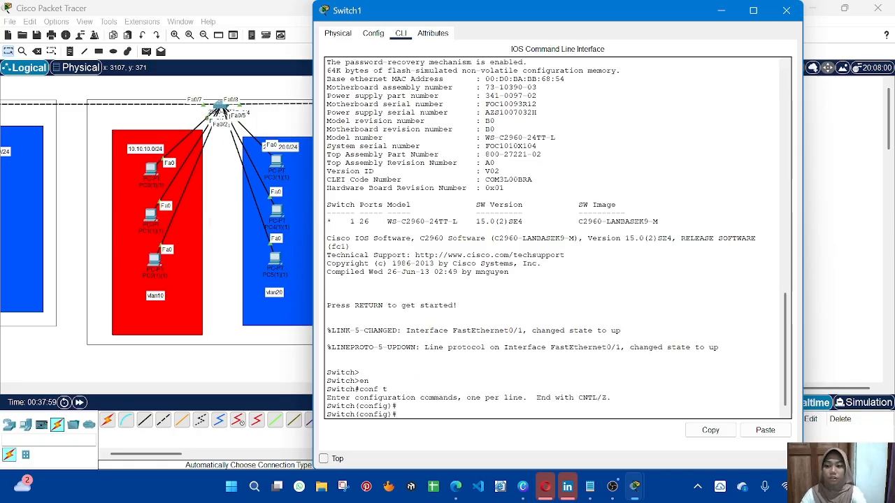
# Display Switch1's fa0/1 switchport details from configuration mode with do sh int fa0/1 sw.
pyautogui.write('sh')
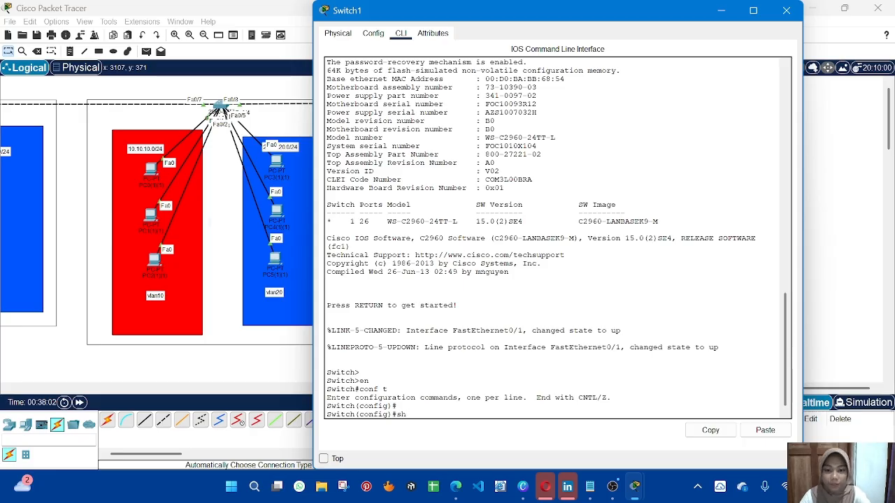
pyautogui.write(' int fa0/')
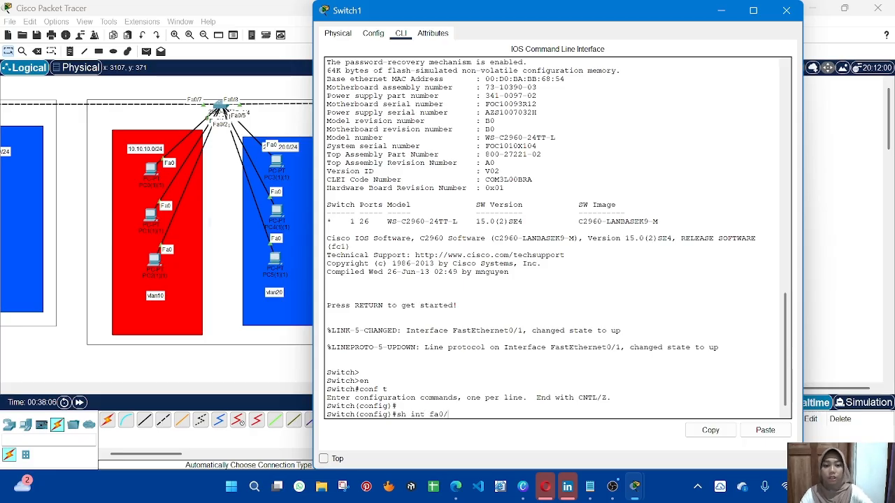
pyautogui.write('1 sw')
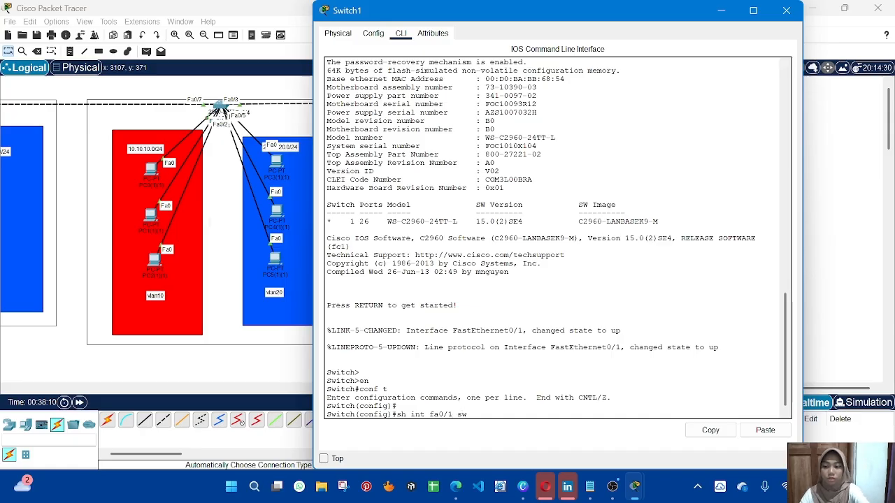
pyautogui.press('Return')
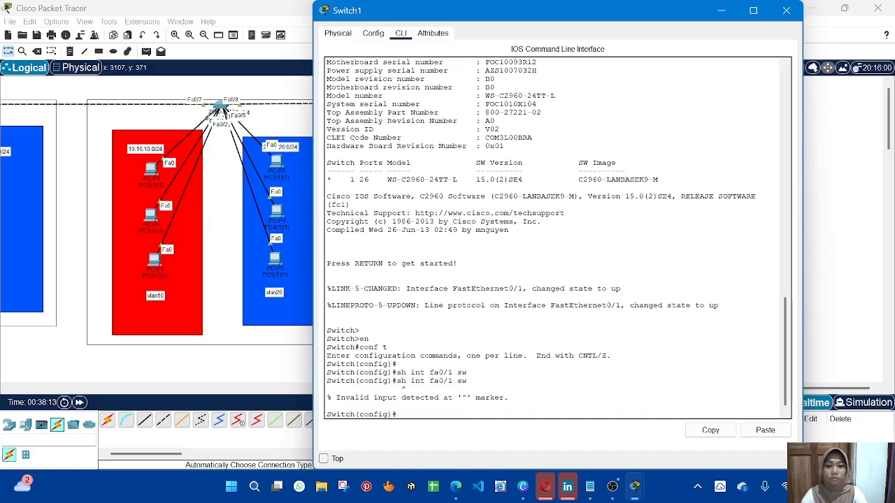
pyautogui.press('Up')
pyautogui.press('Home')
pyautogui.write('do')
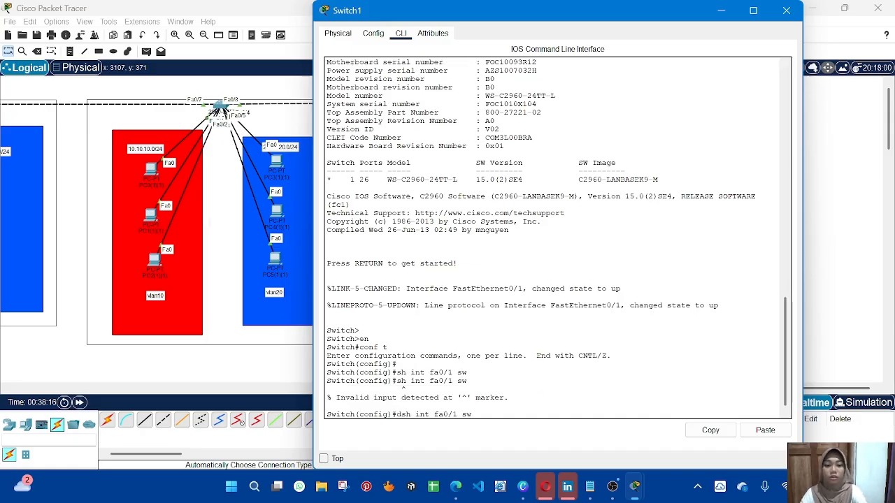
pyautogui.press('Return')
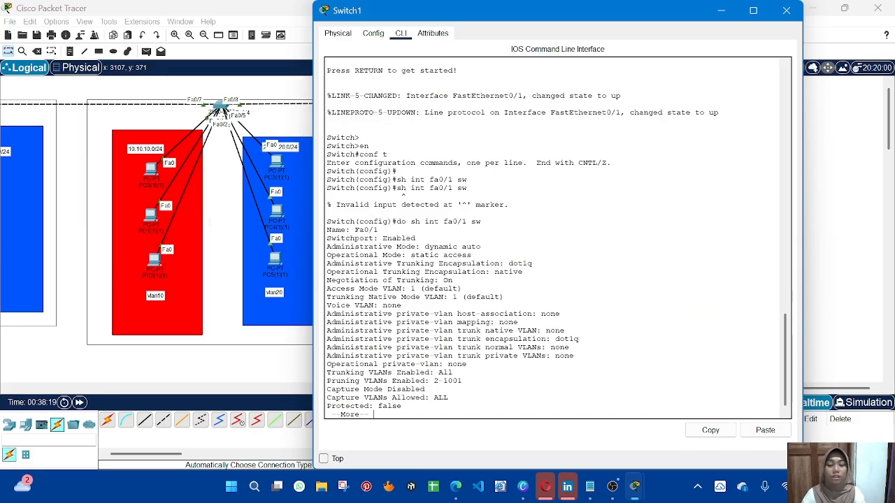
# Examine the administrative mode and operational mode of Fa0/1 in Switch1's switchport details.
pyautogui.moveTo(396, 221); pyautogui.dragTo(481, 222)
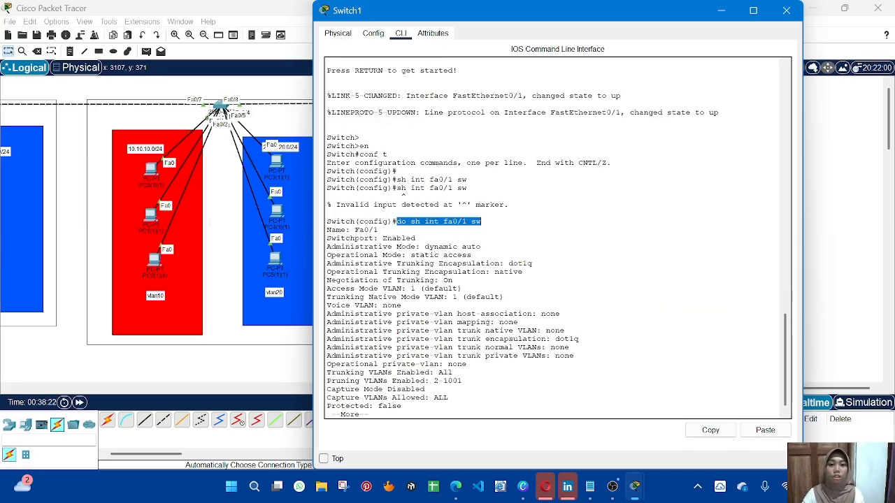
pyautogui.click(481, 222)
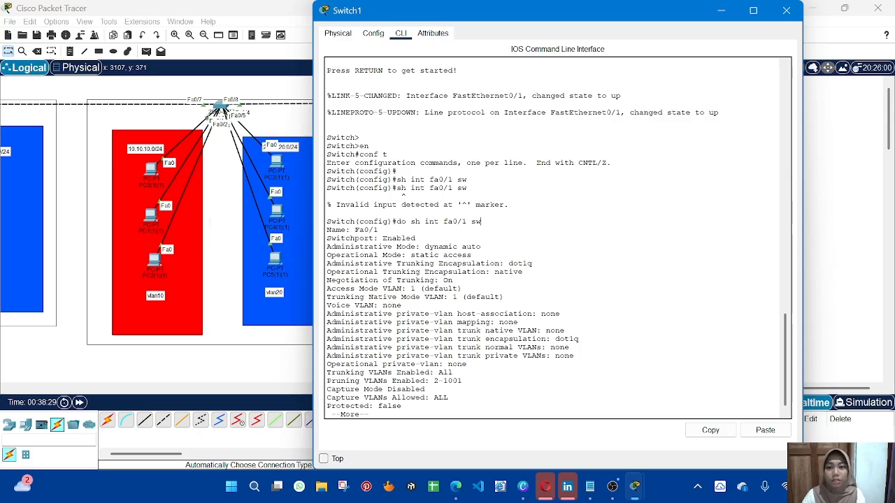
pyautogui.moveTo(326, 247); pyautogui.dragTo(420, 247)
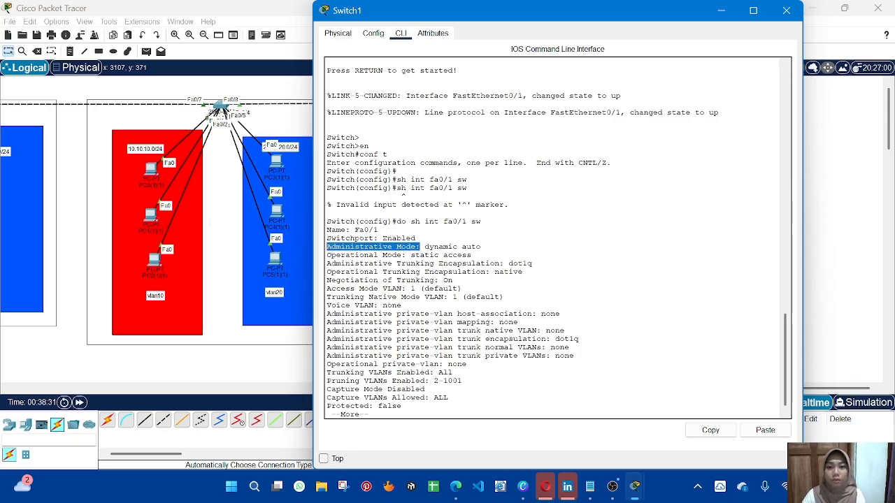
pyautogui.click(426, 247)
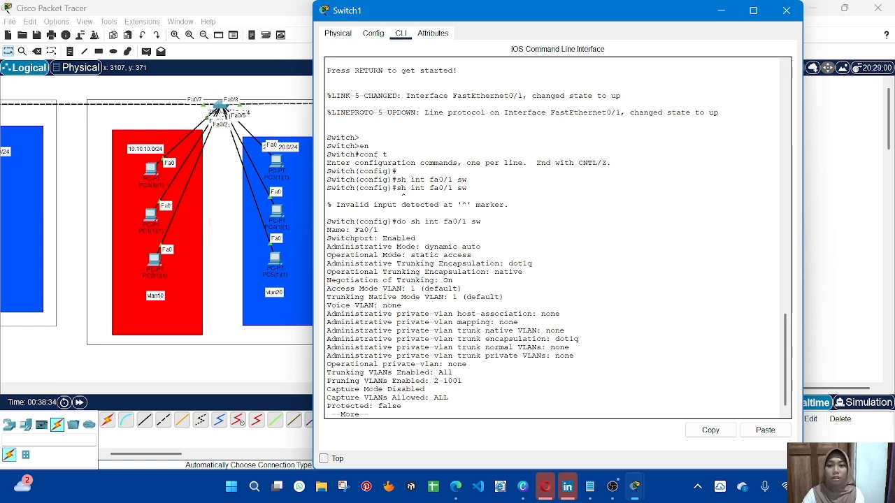
pyautogui.moveTo(406, 256); pyautogui.dragTo(471, 255)
pyautogui.click(481, 246)
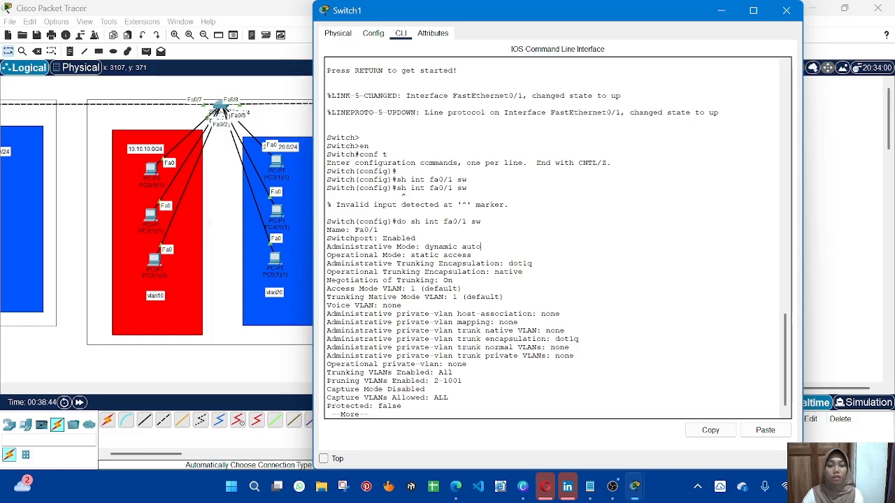
pyautogui.moveTo(423, 247); pyautogui.dragTo(481, 247)
pyautogui.click(481, 247)
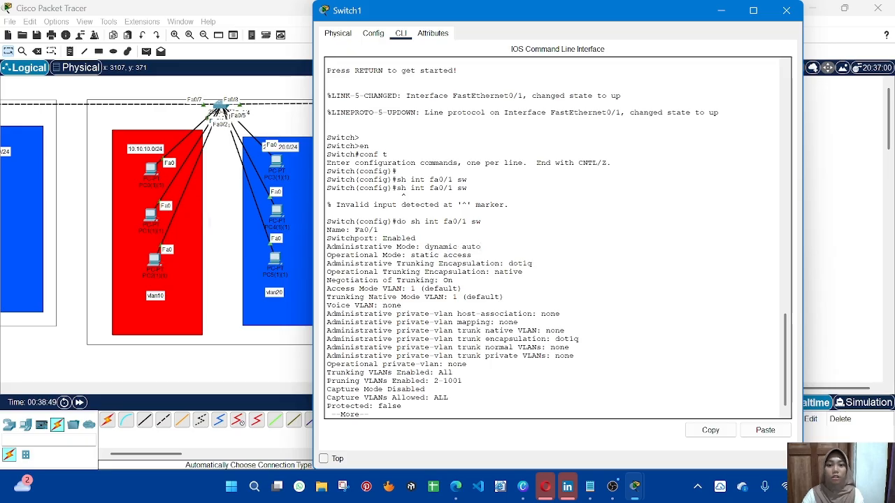
pyautogui.moveTo(410, 255); pyautogui.dragTo(472, 255)
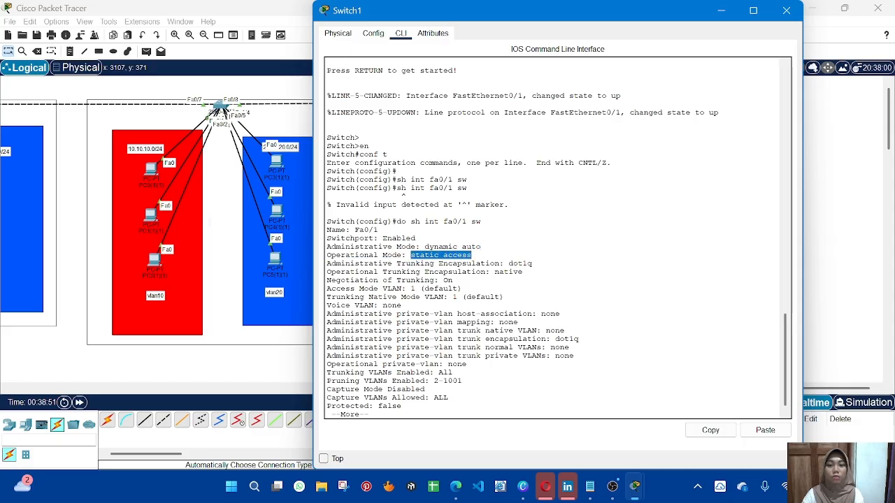
# Open Switch2's command line and enter privileged mode with en, followed by global configuration mode with conf t.
pyautogui.click(284, 371)
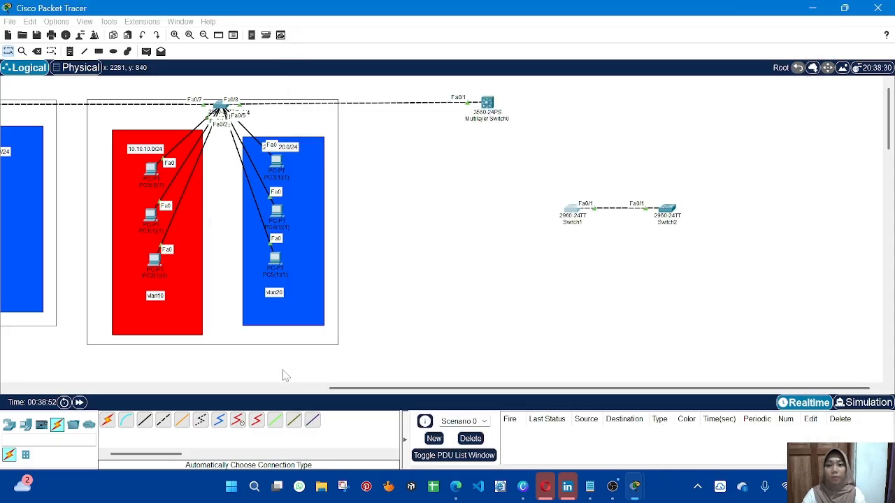
pyautogui.click(668, 213)
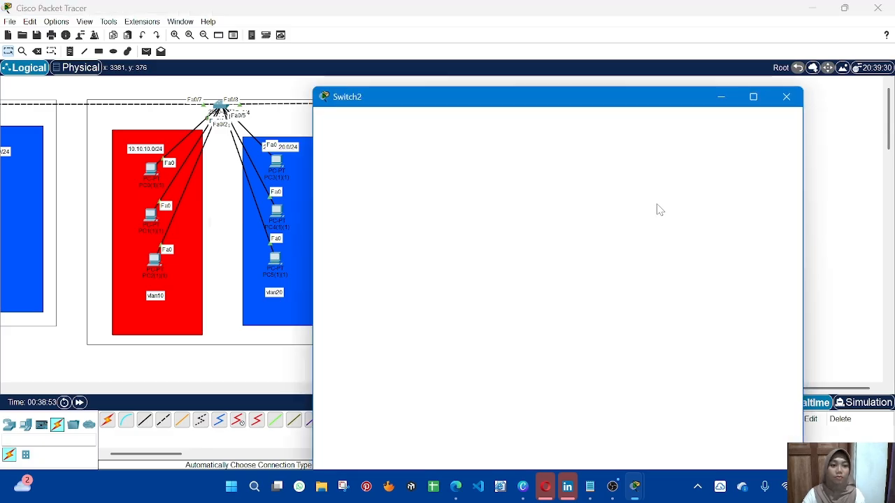
pyautogui.click(400, 33)
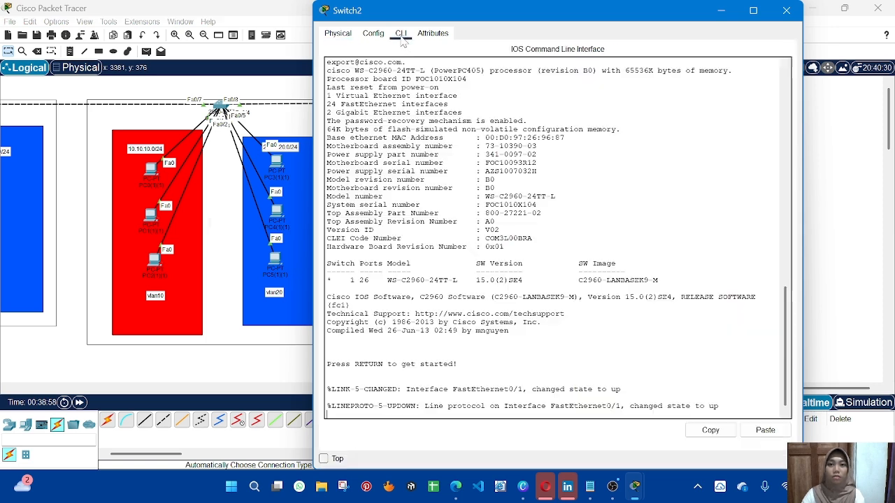
pyautogui.press('Return')
pyautogui.press('Return')
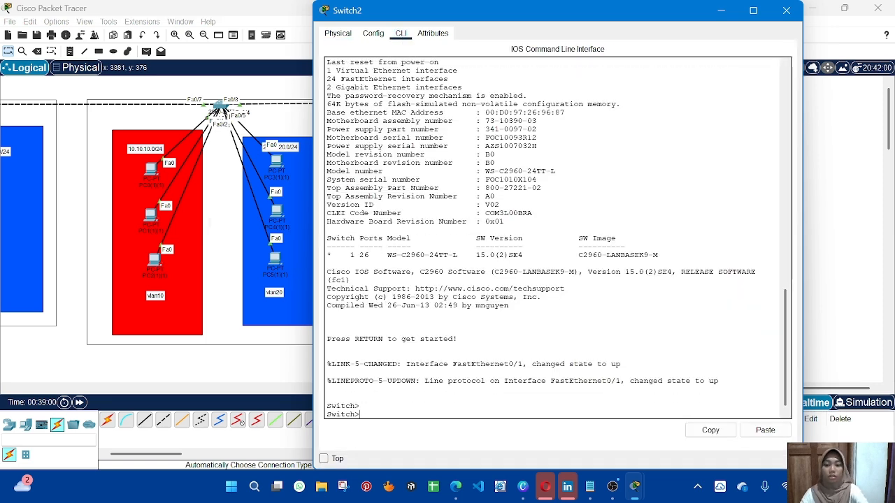
pyautogui.write('en')
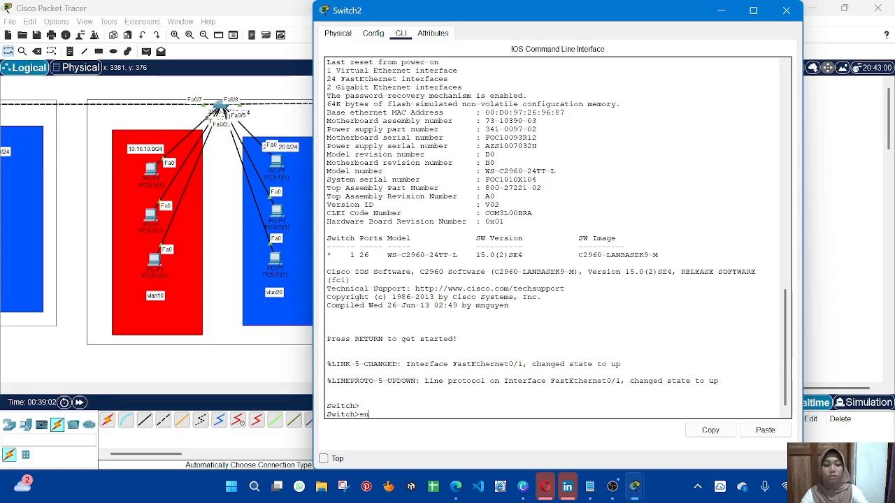
pyautogui.press('Return')
pyautogui.write('co')
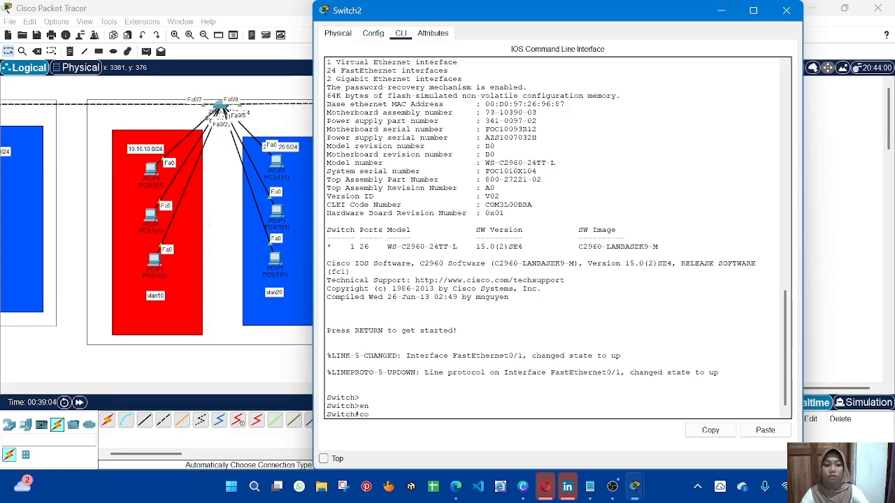
pyautogui.write('nf t')
pyautogui.press('Return')
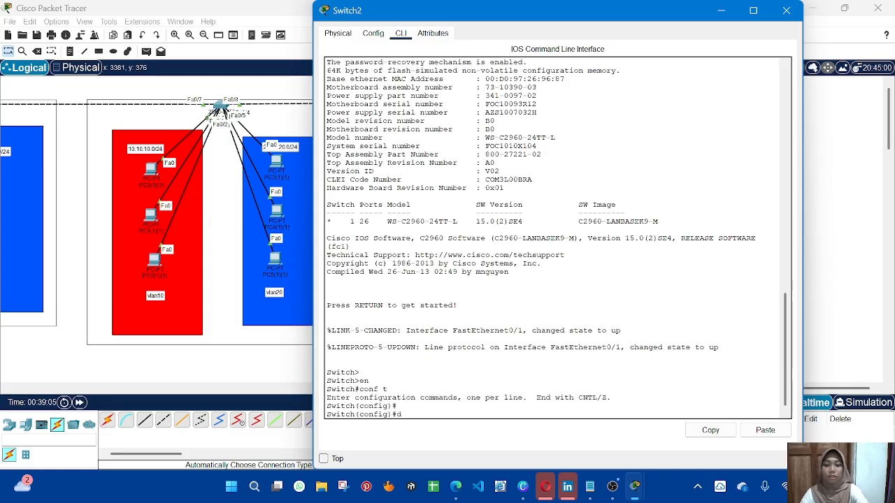
# Display Switch2's fa0/1 switchport details from configuration mode with do sh int fa0/1 sw, paging through to the end of the listing.
pyautogui.write('do sh')
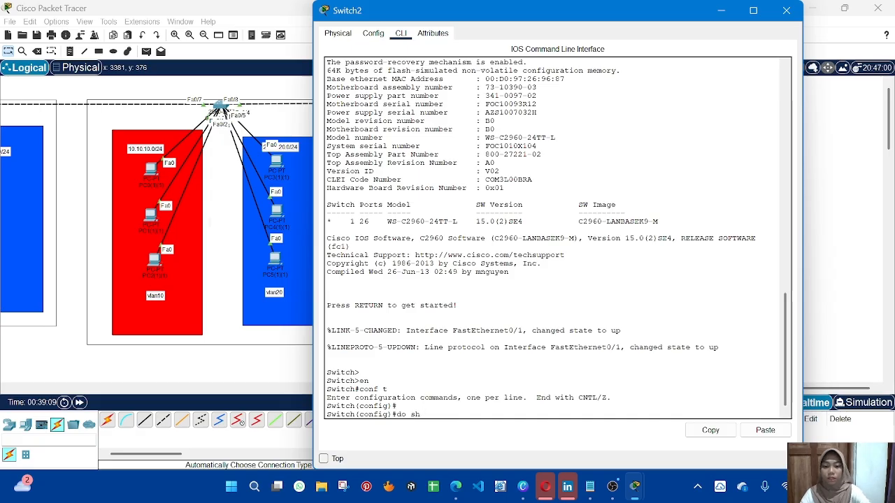
pyautogui.write(' int fa0/2')
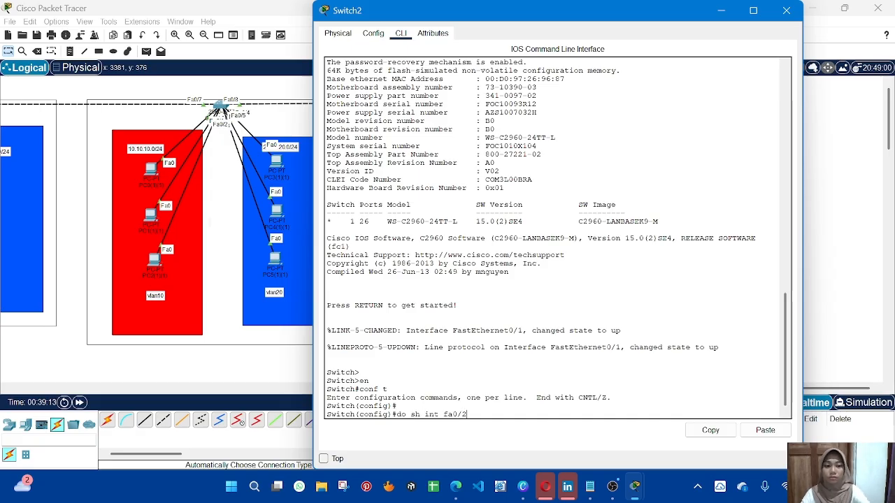
pyautogui.press('BackSpace')
pyautogui.write('1 sw')
pyautogui.press('Return')
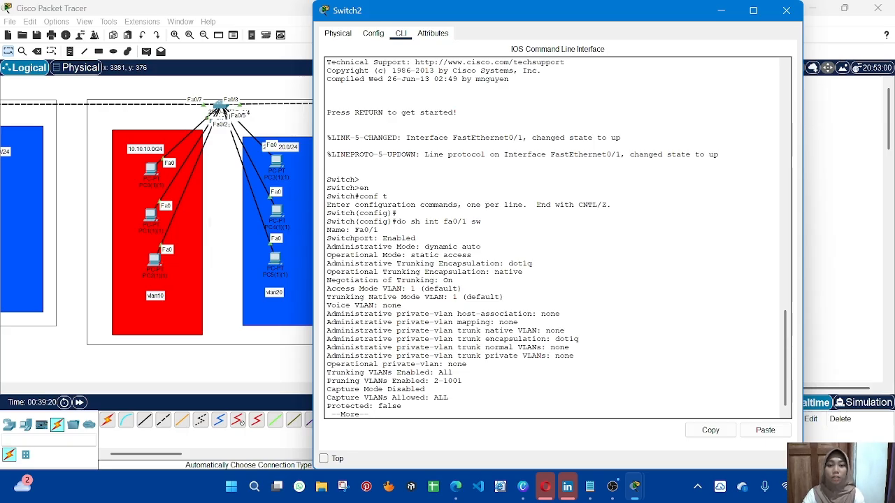
pyautogui.click(295, 359)
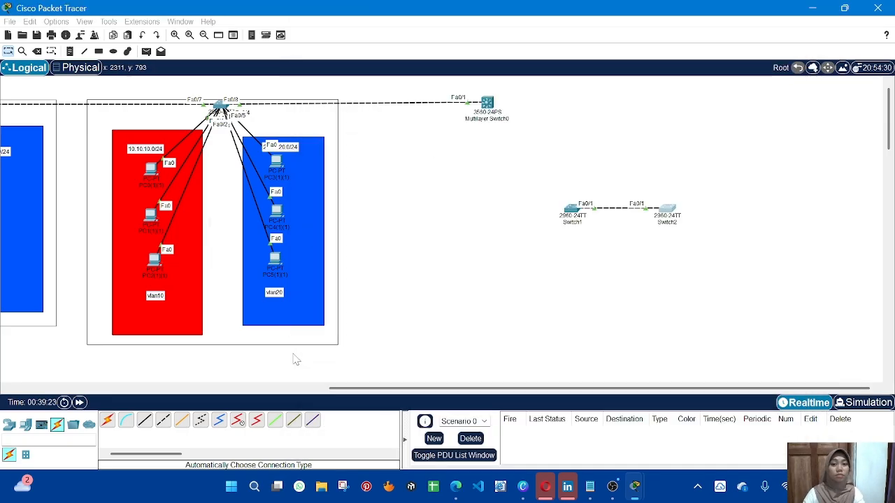
pyautogui.click(664, 211)
pyautogui.press('Return')
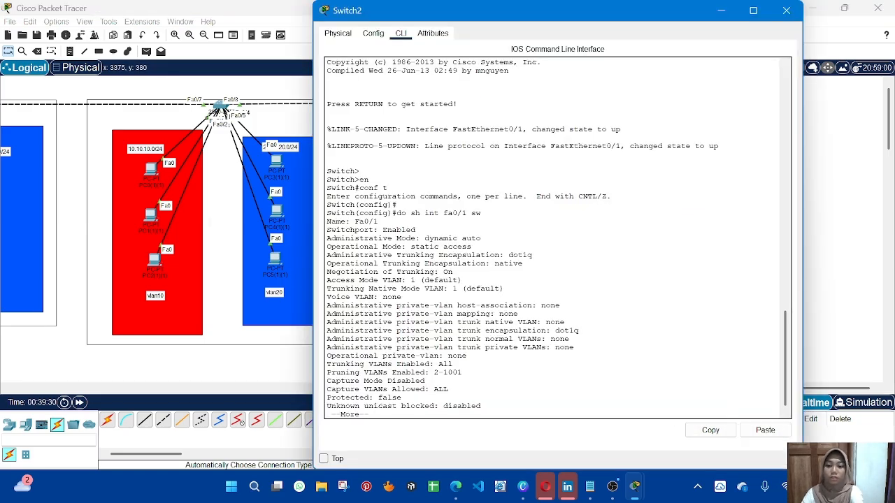
pyautogui.press('Return')
pyautogui.press('Return')
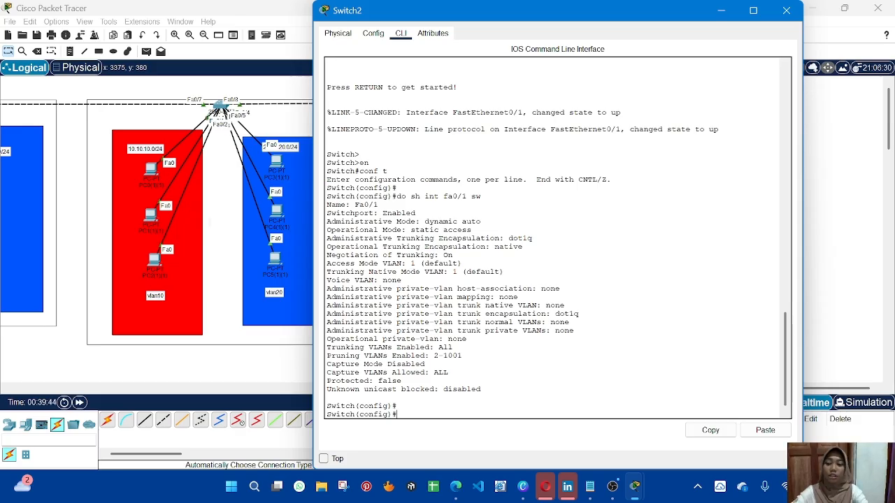
# Configure Switch2's interface fa0/1 with switchport mode dynamic desirable.
pyautogui.write('int f')
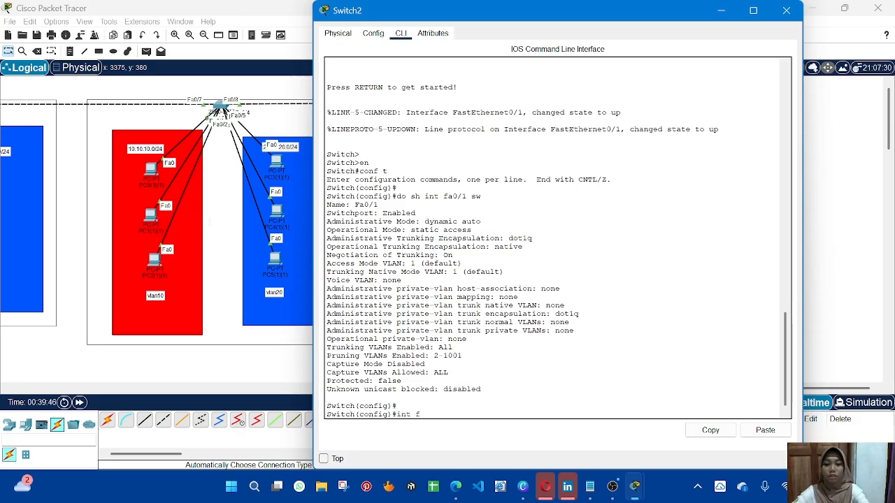
pyautogui.write('a0/1')
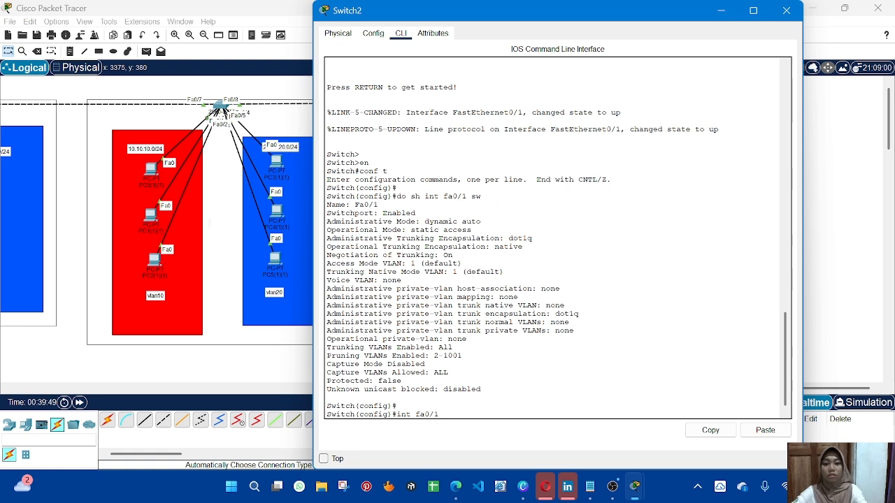
pyautogui.press('Return')
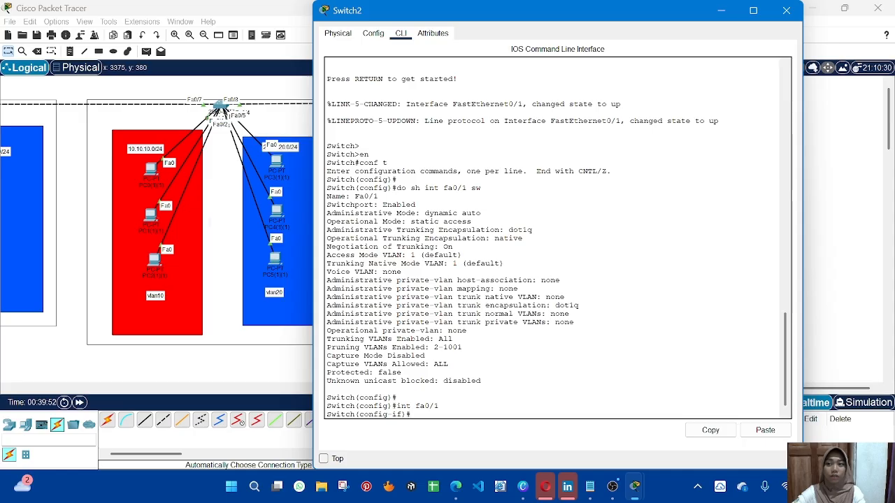
pyautogui.write('sw')
pyautogui.press('Tab')
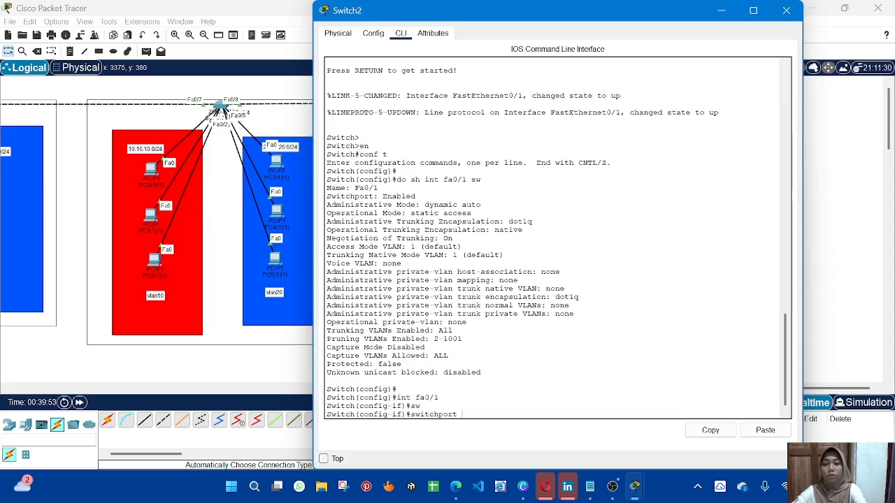
pyautogui.write('m')
pyautogui.press('Tab')
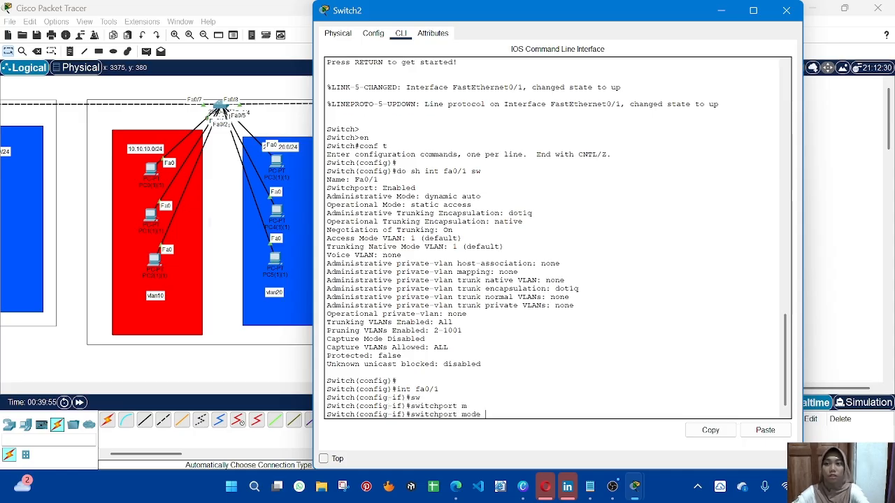
pyautogui.write('dyn')
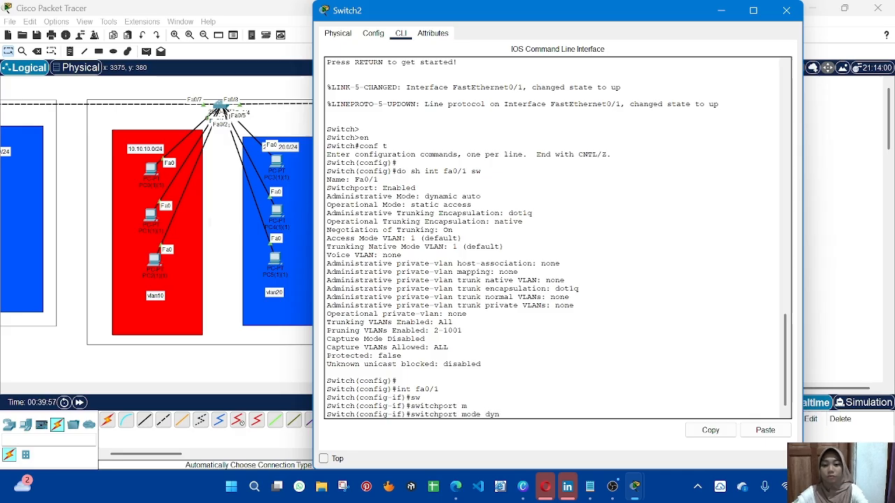
pyautogui.press('Tab')
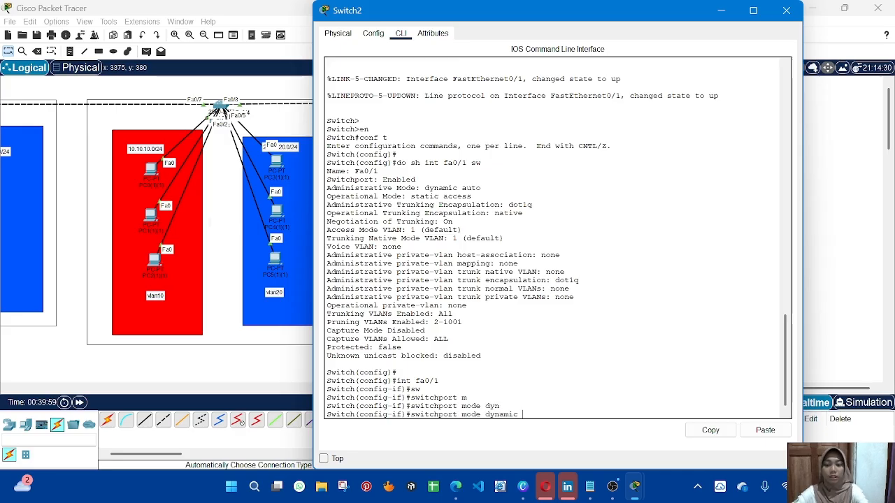
pyautogui.write('des')
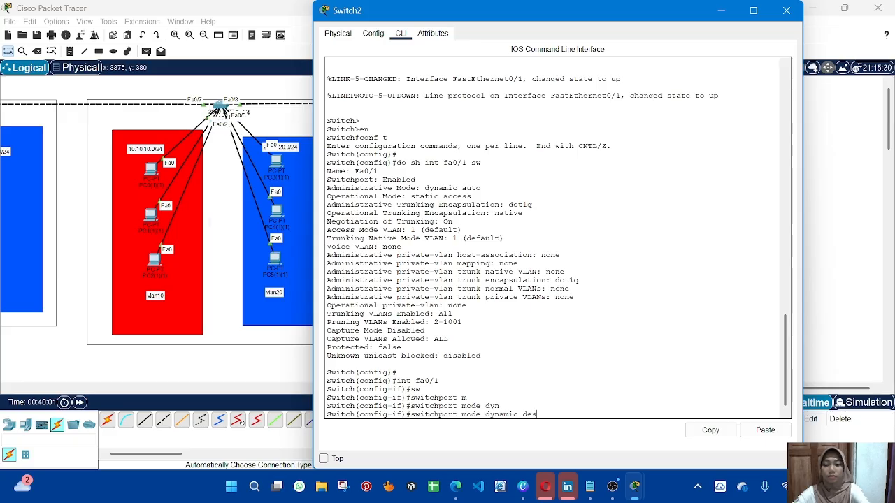
pyautogui.press('Tab')
pyautogui.press('Return')
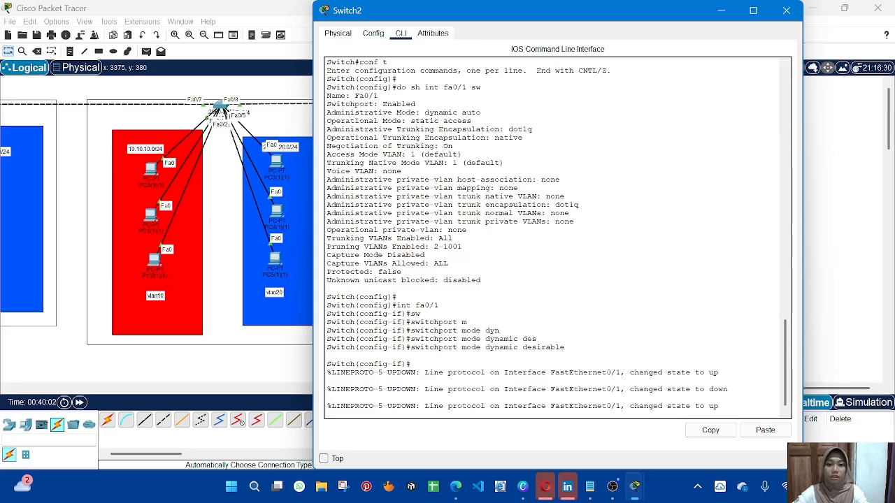
pyautogui.press('Return')
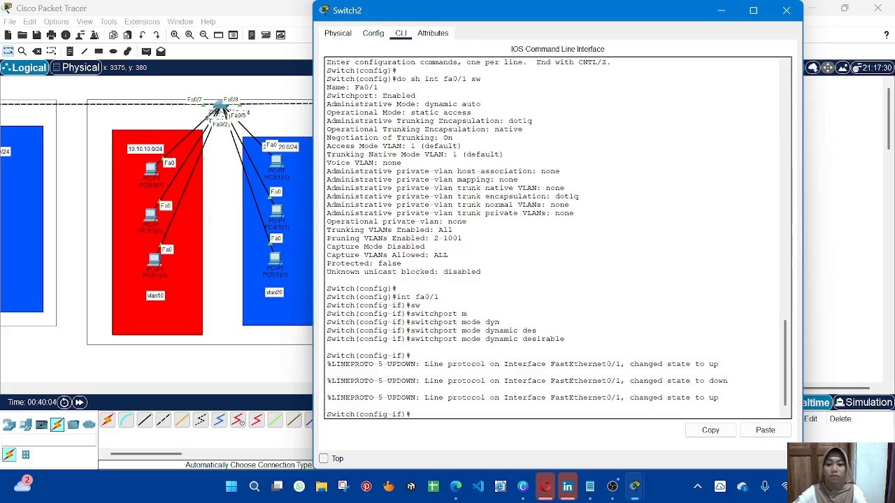
# Exit Switch2's interface configuration and display the updated fa0/1 switchport details with do sh int fa0/1 sw.
pyautogui.write('ex')
pyautogui.press('Return')
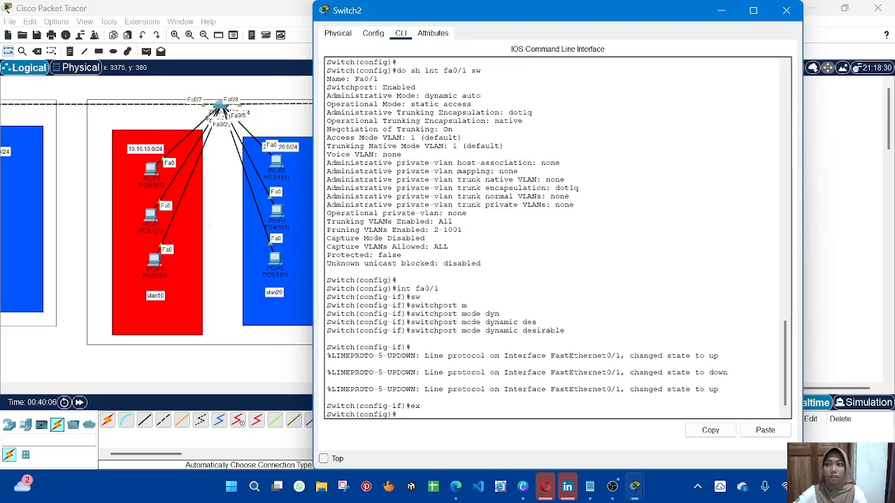
pyautogui.write('do s')
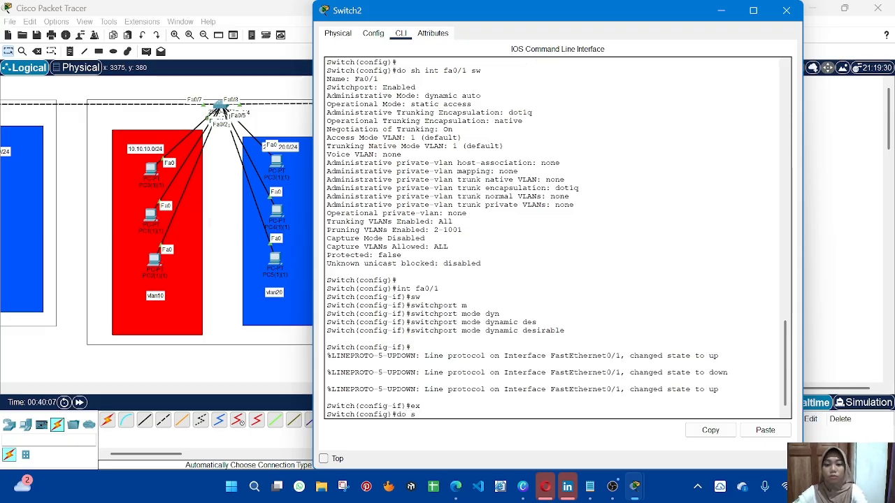
pyautogui.write('h int ')
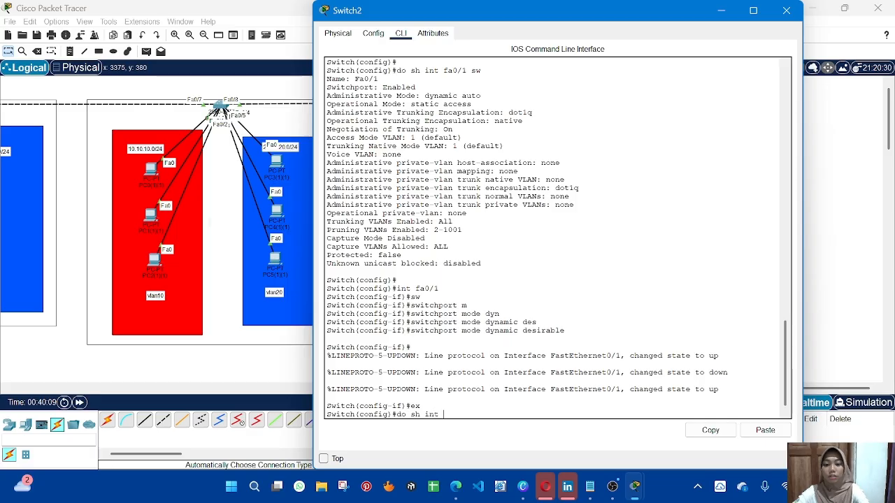
pyautogui.write('fa0/')
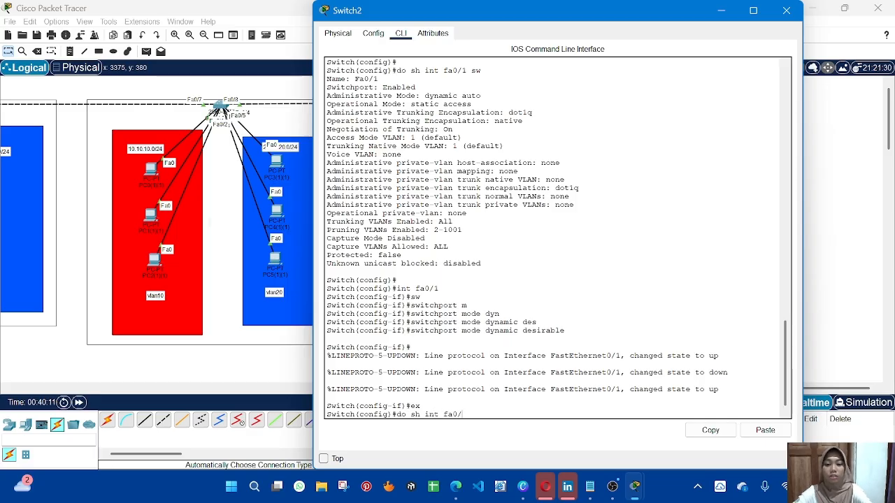
pyautogui.write('1 sw')
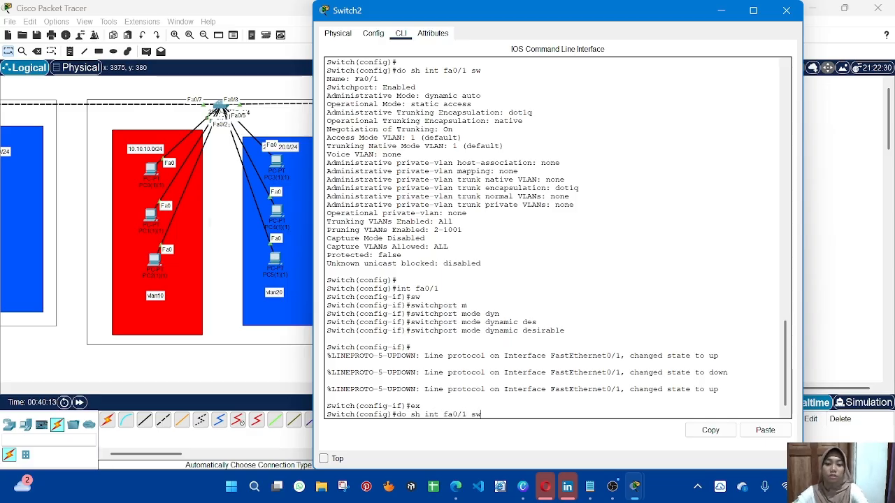
pyautogui.press('Return')
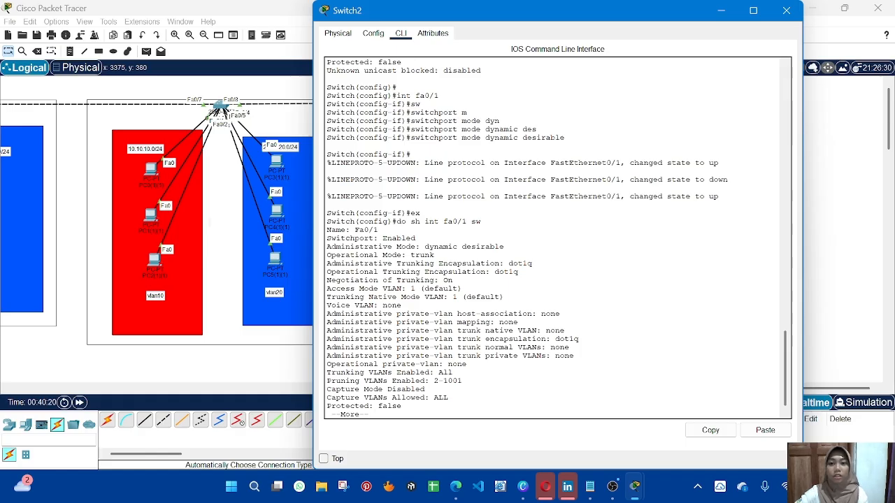
# Switch to Switch1's command line, finish its pending switchport listing, and enter interface configuration with int fa0/1.
pyautogui.click(849, 269)
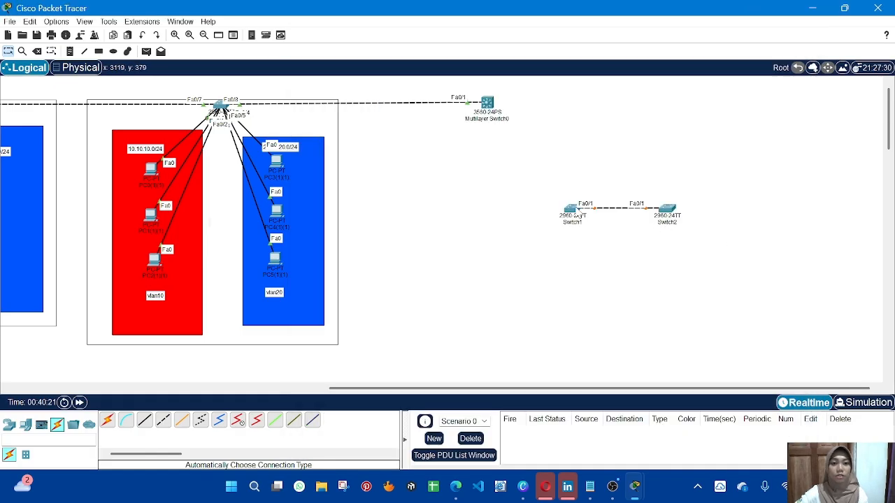
pyautogui.click(573, 210)
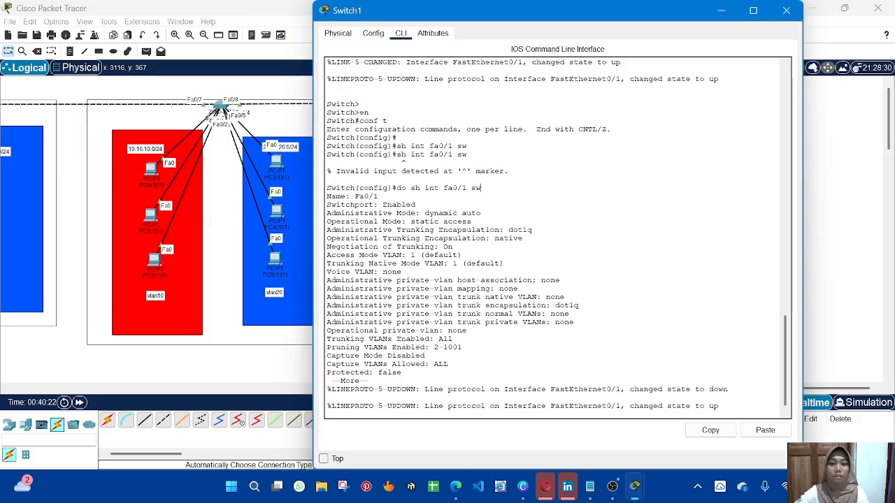
pyautogui.press('Return')
pyautogui.press('Return')
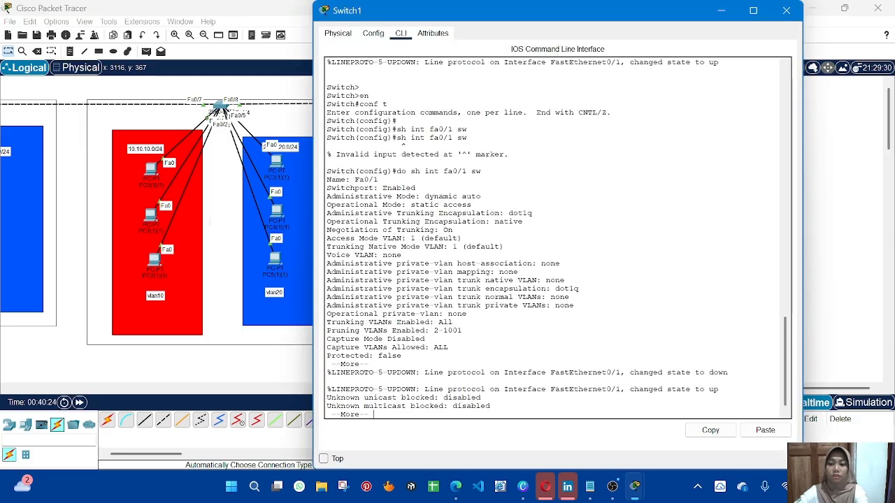
pyautogui.press('Return')
pyautogui.press('Return')
pyautogui.write('itch(config)#i')
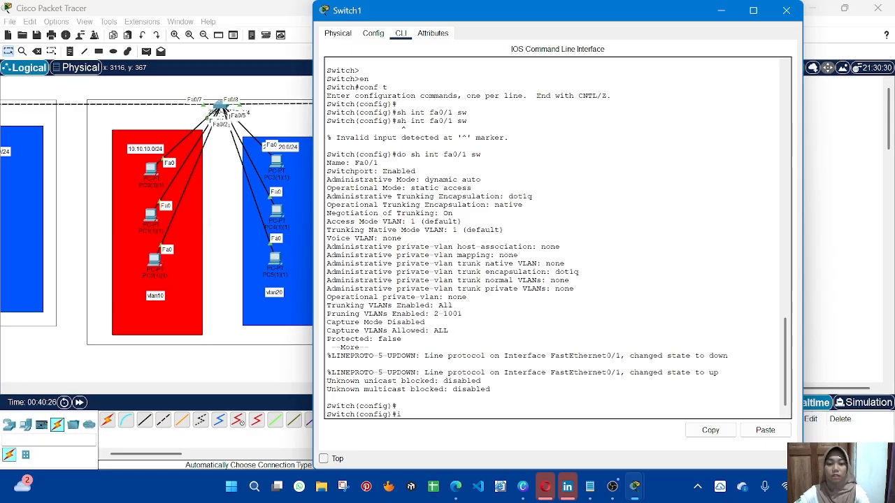
pyautogui.write('nt fa0')
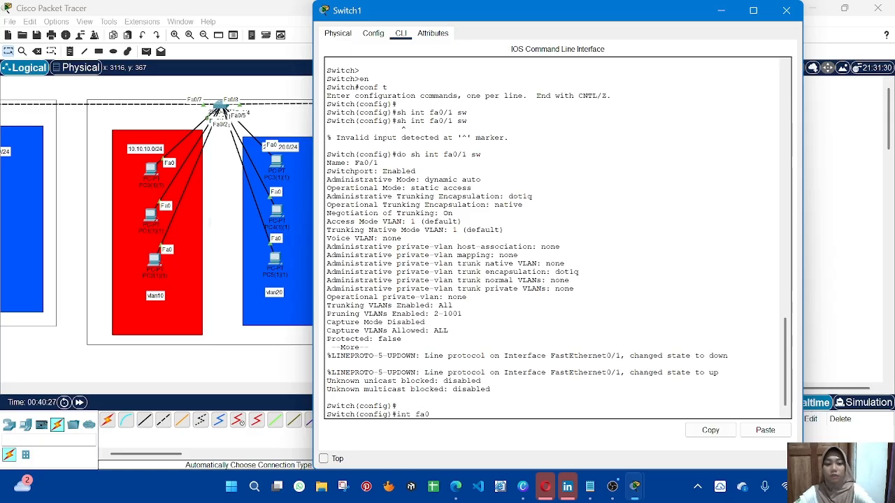
pyautogui.write('/1')
pyautogui.press('Return')
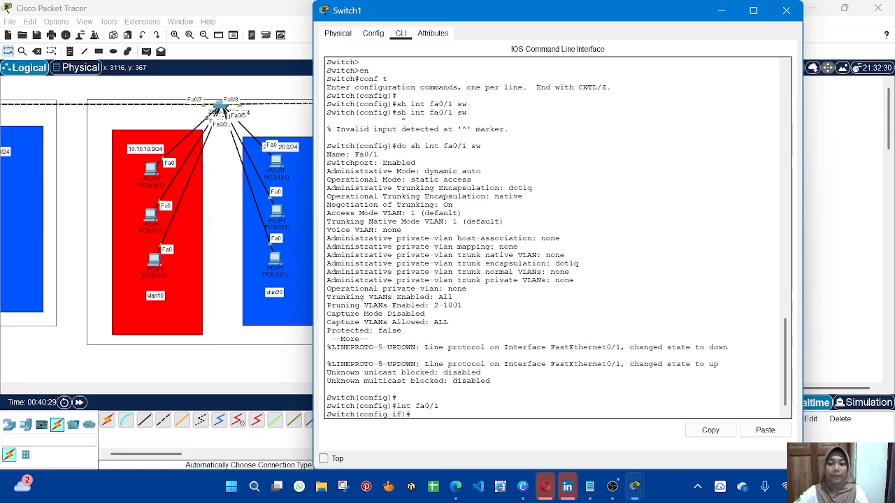
# Configure Switch1's interface fa0/1 with switchport mode trunk.
pyautogui.write('s')
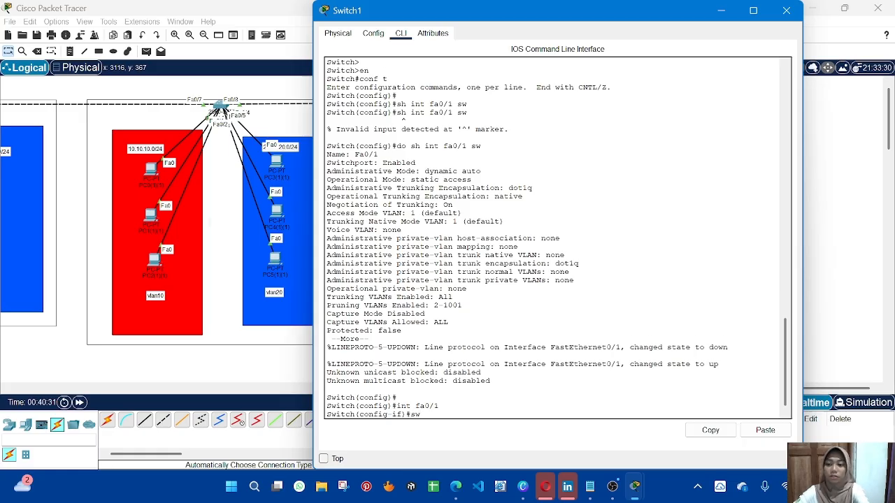
pyautogui.write('w')
pyautogui.press('Tab')
pyautogui.write('m')
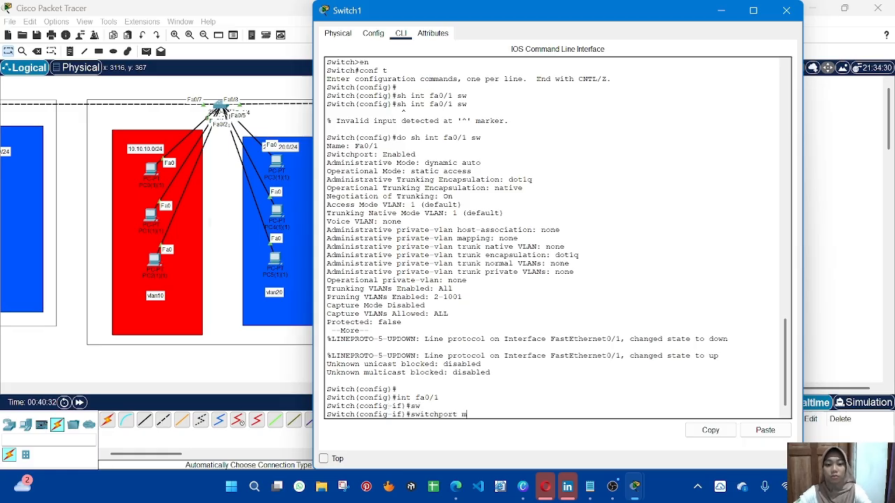
pyautogui.write('ode tr')
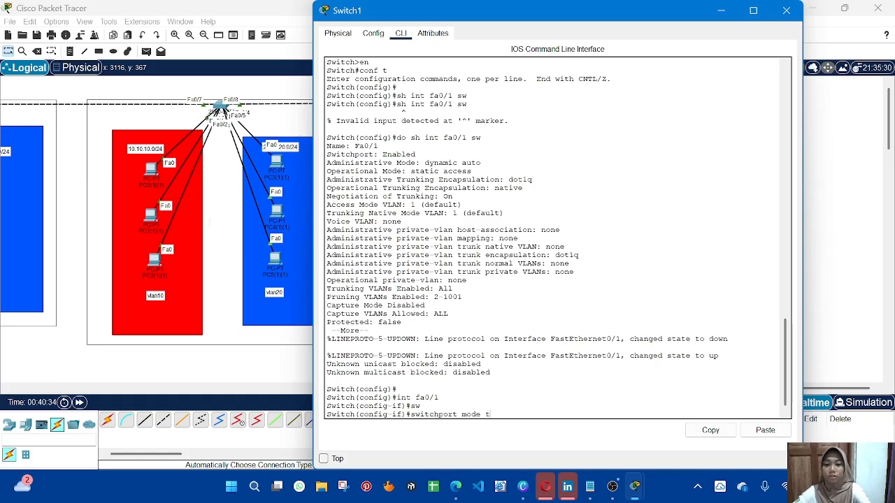
pyautogui.press('Tab')
pyautogui.press('Return')
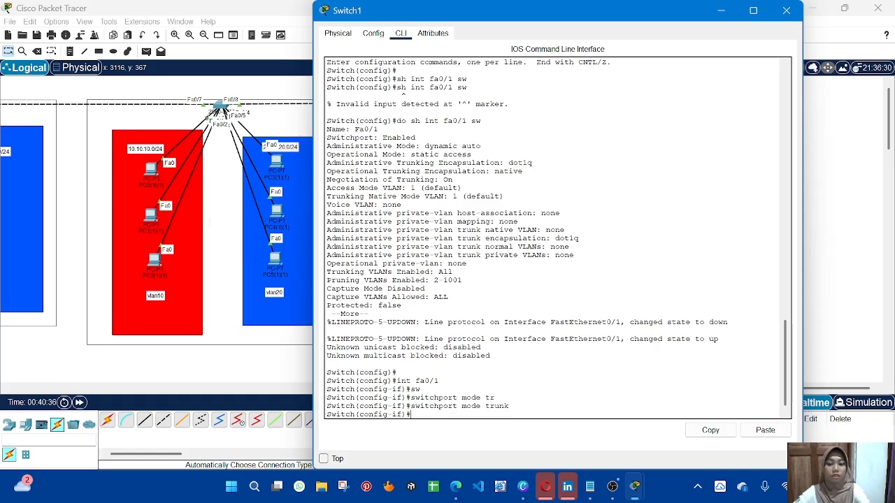
# Display Switch1's fa0/1 switchport details with do sh int fa0/1 sw and check the operational mode.
pyautogui.write('do sh')
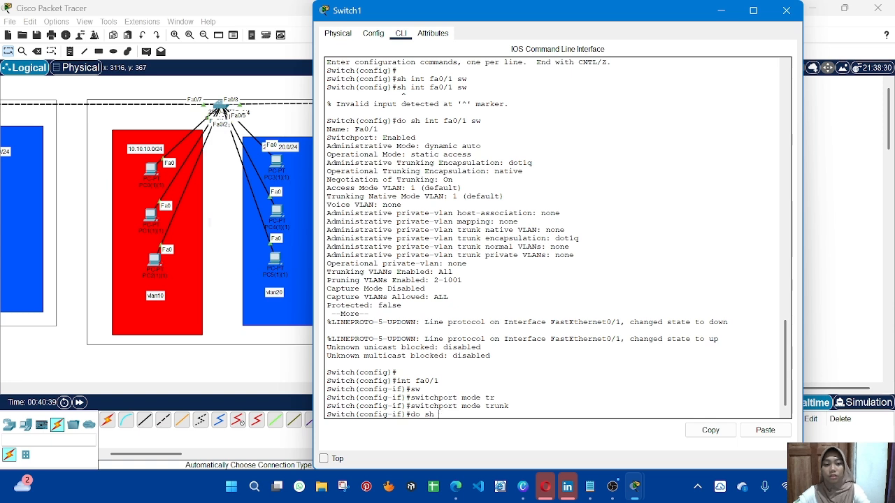
pyautogui.write(' int')
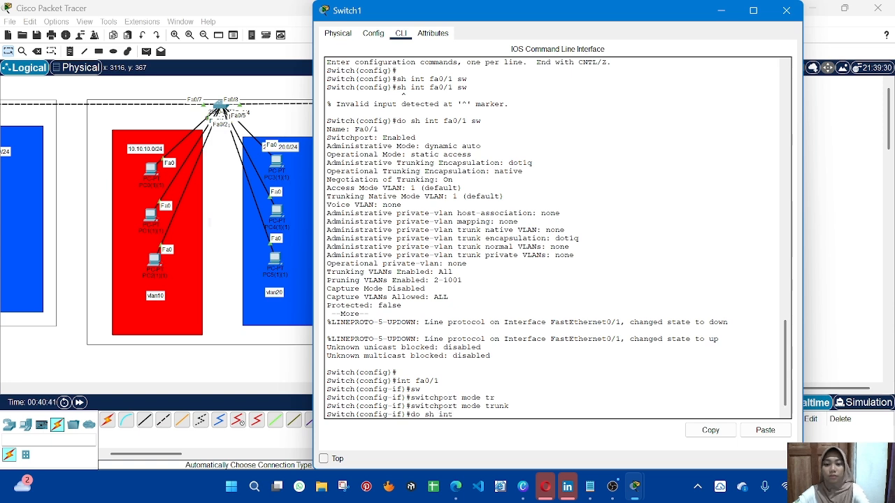
pyautogui.write(' fa0/1 sw')
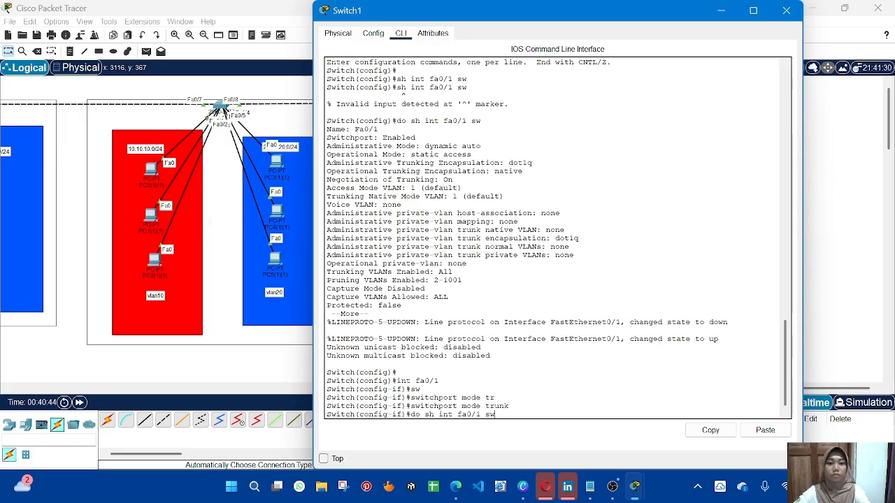
pyautogui.press('Return')
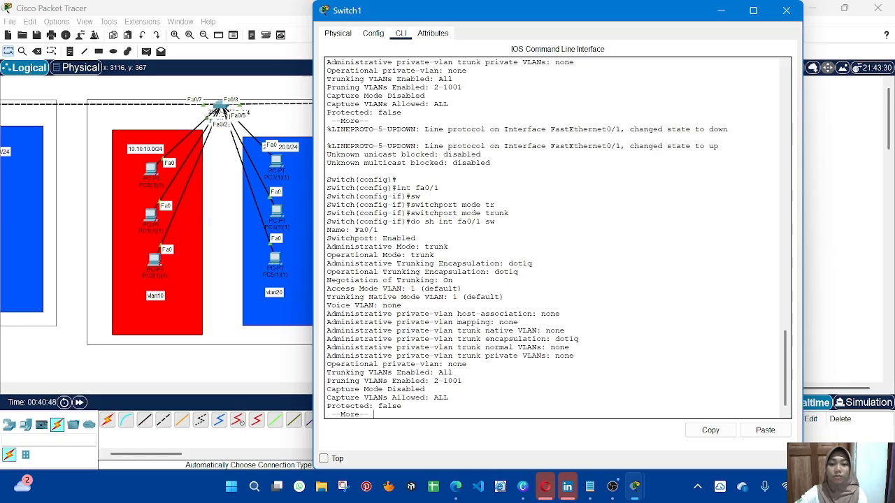
pyautogui.moveTo(420, 247)
pyautogui.mouseDown()
pyautogui.moveTo(448, 247)
pyautogui.moveTo(421, 255)
pyautogui.moveTo(434, 256)
pyautogui.mouseUp()
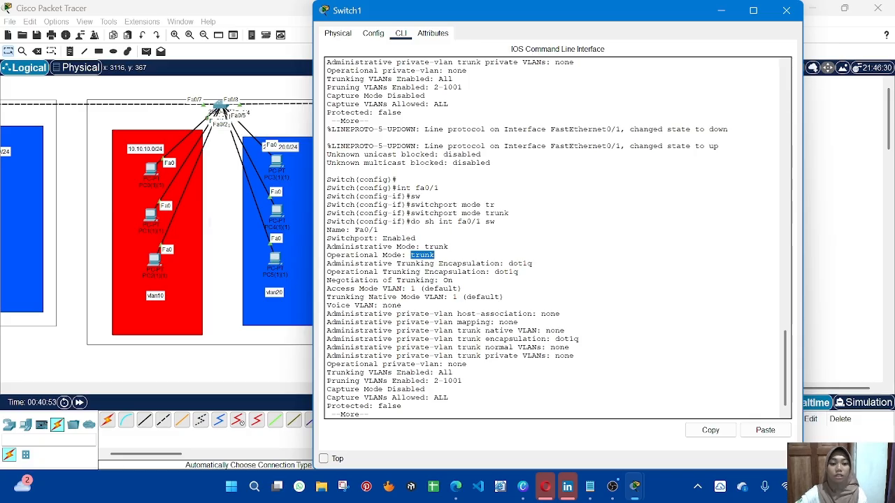
# Switch to the Canva presentation and examine the dynamic trunking protocol mode table on slide 4 and the topic list on slide 2.
pyautogui.moveTo(523, 486)
pyautogui.click(531, 454)
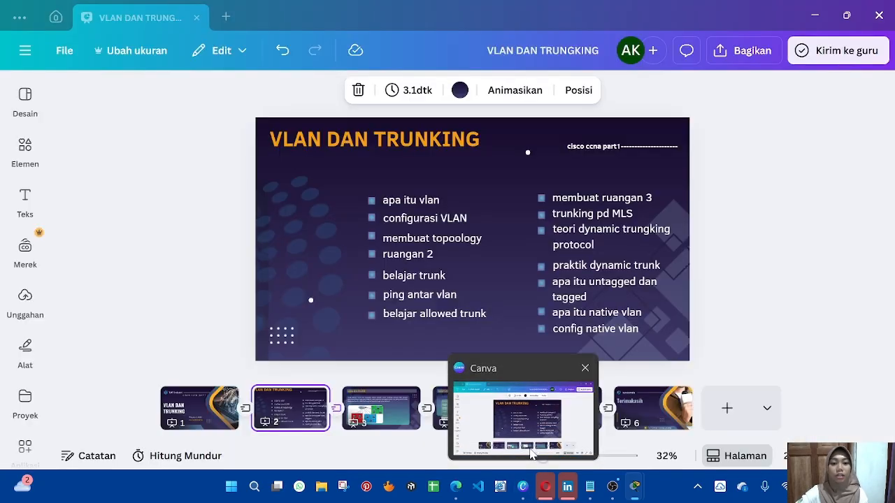
pyautogui.click(472, 414)
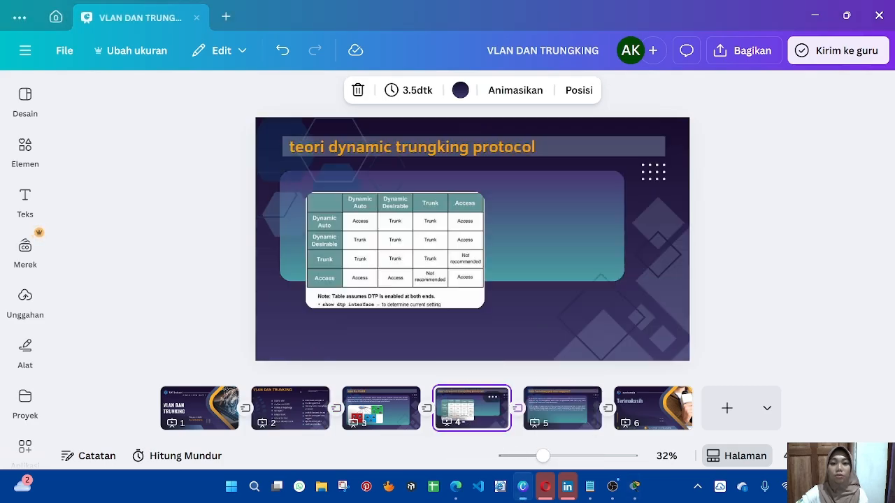
pyautogui.keyDown('ctrl'); pyautogui.scroll(3, 375, 253); pyautogui.keyUp('ctrl')
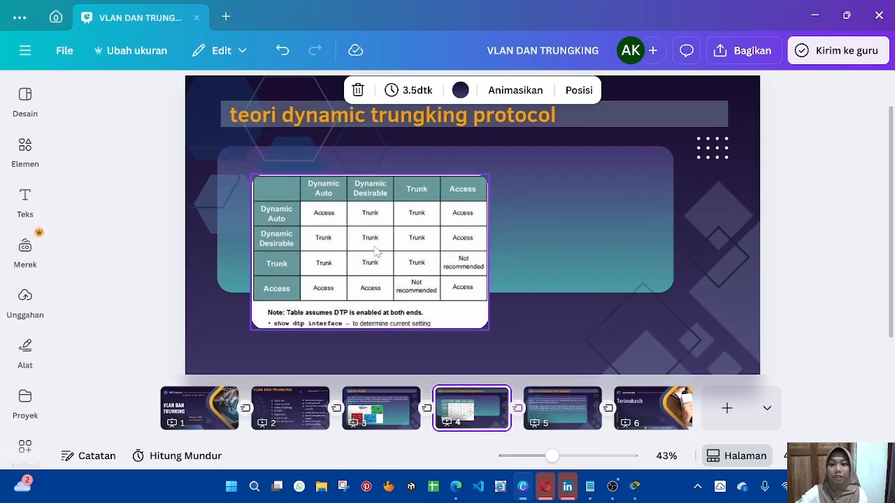
pyautogui.keyDown('ctrl'); pyautogui.scroll(2, 375, 253); pyautogui.keyUp('ctrl')
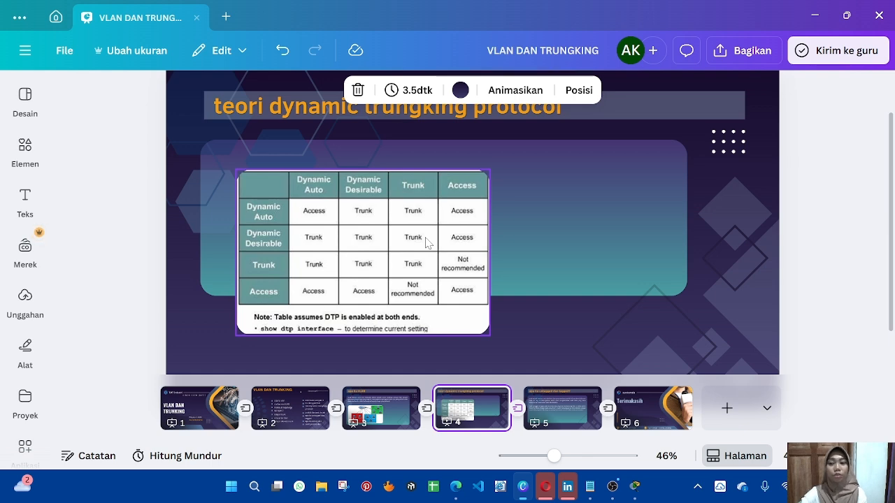
pyautogui.click(315, 418)
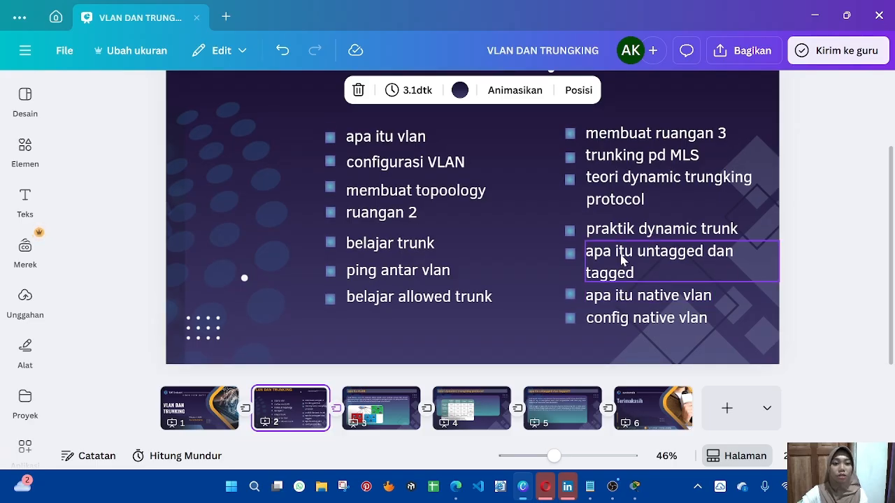
pyautogui.click(487, 404)
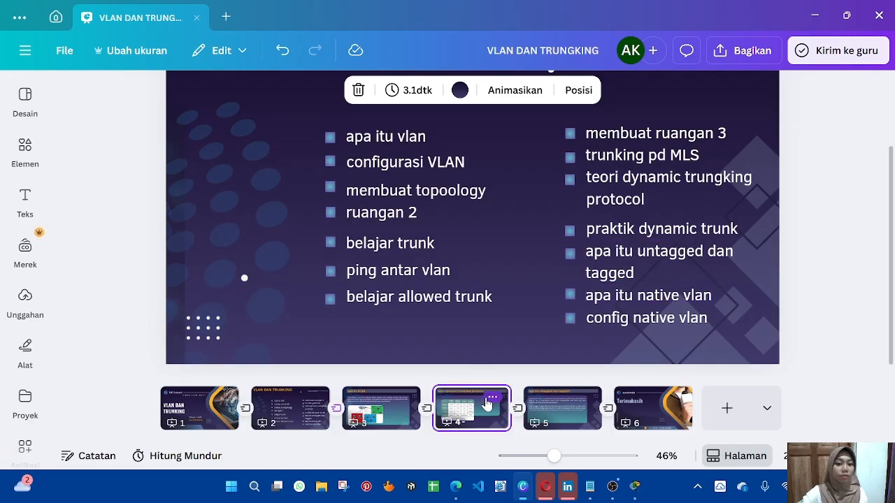
pyautogui.click(837, 455)
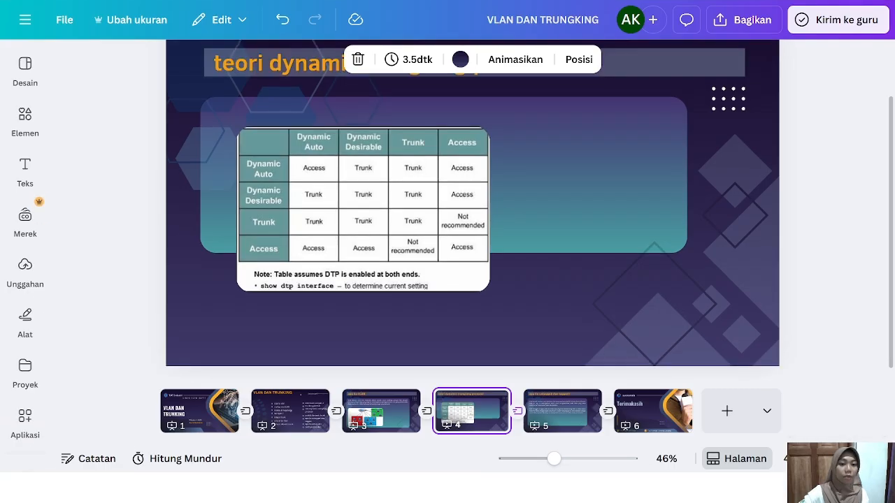
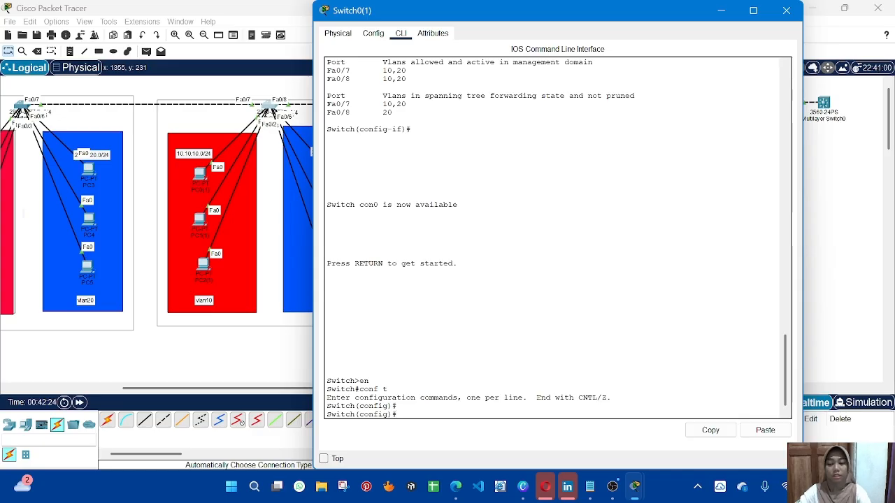
# Try to list Switch0(1)'s trunk interfaces from configuration mode with sh int tr.
pyautogui.write('s')
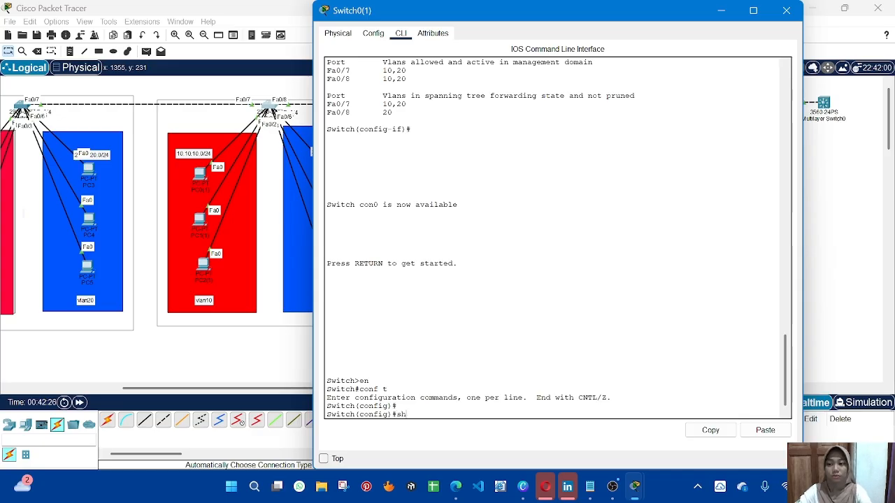
pyautogui.write('h ')
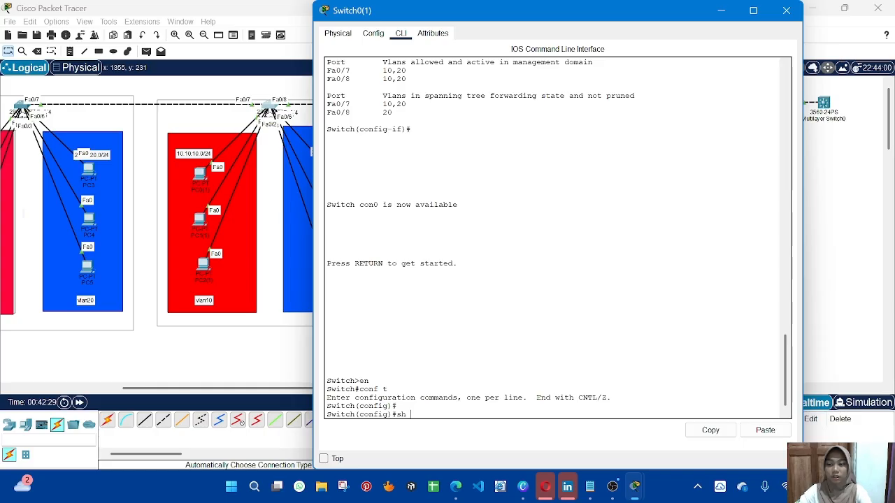
pyautogui.write('int')
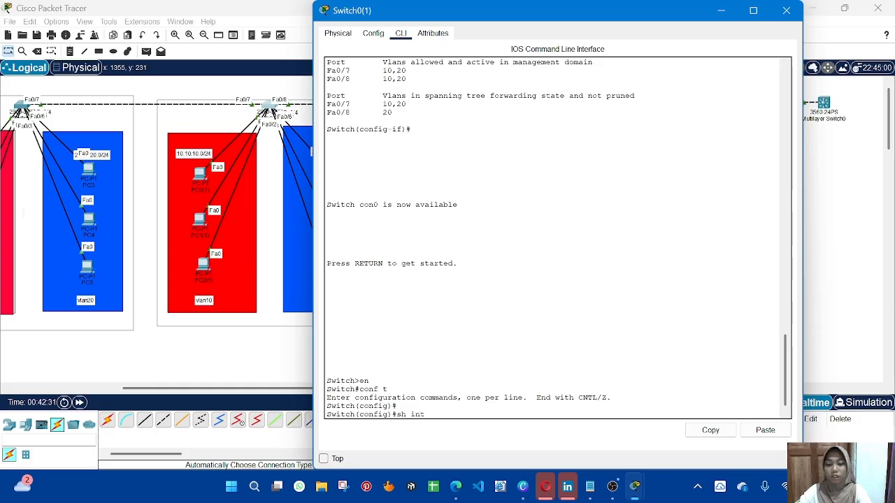
pyautogui.write(' tr')
pyautogui.press('Return')
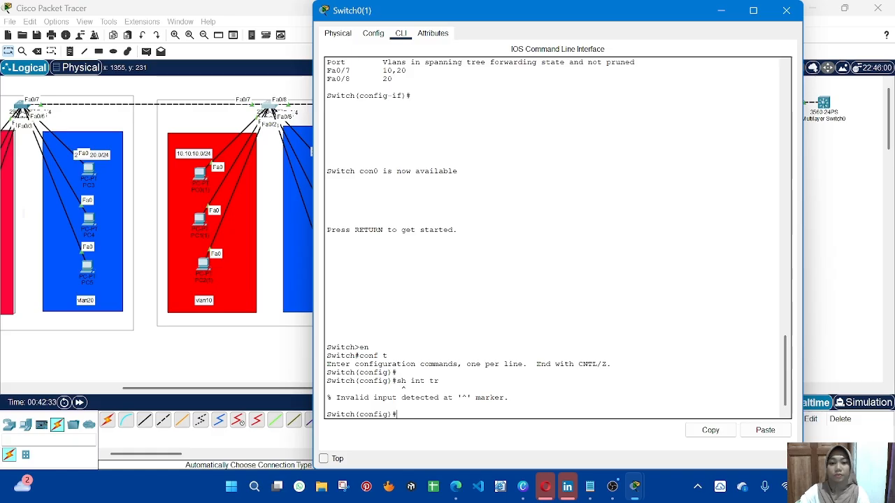
# Rerun the trunk listing as do sh int tr and check the native VLAN of Fa0/7 and Fa0/8.
pyautogui.press('Up')
pyautogui.press('Left')
pyautogui.press('Left')
pyautogui.press('Left')
pyautogui.press('Left')
pyautogui.press('Left')
pyautogui.press('Left')
pyautogui.press('Left')
pyautogui.press('Left')
pyautogui.write('do')
pyautogui.press('Return')
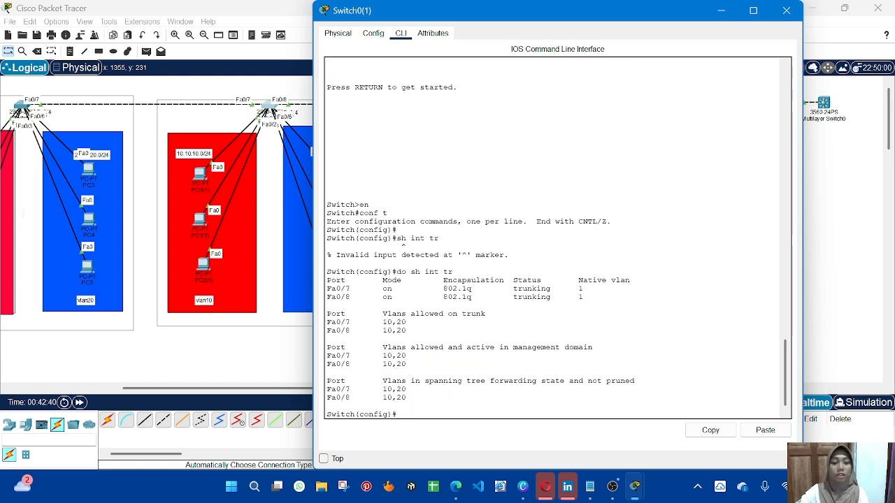
pyautogui.moveTo(578, 280)
pyautogui.mouseDown()
pyautogui.moveTo(632, 280)
pyautogui.moveTo(583, 289)
pyautogui.moveTo(578, 280)
pyautogui.moveTo(585, 289)
pyautogui.mouseUp()
pyautogui.click(584, 290)
pyautogui.click(579, 289)
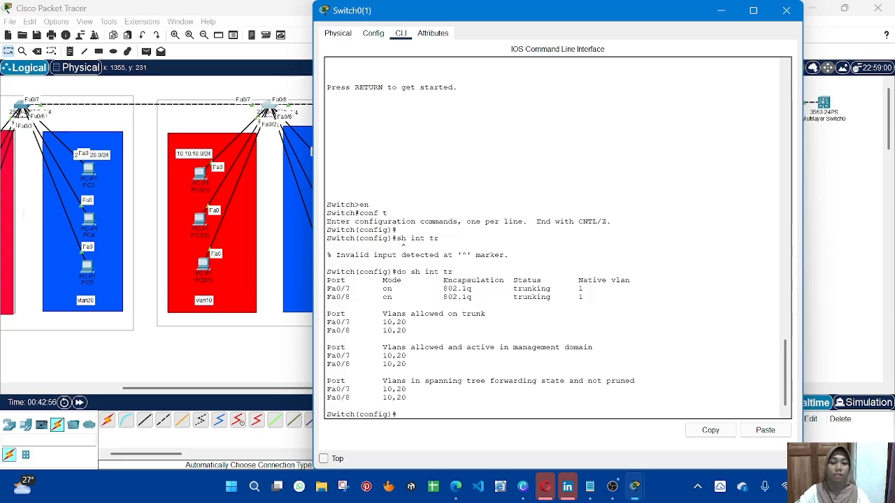
# Enter interface configuration on Switch0(1) with int fa0/7.
pyautogui.press('Return')
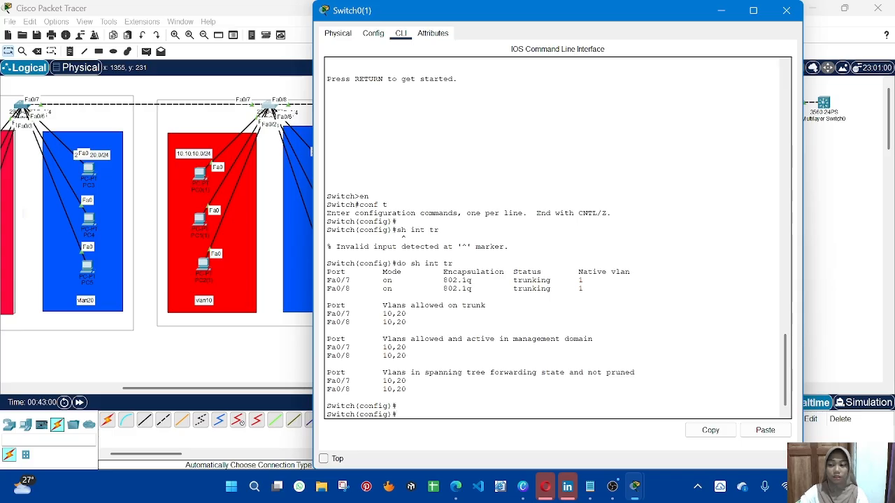
pyautogui.write('in')
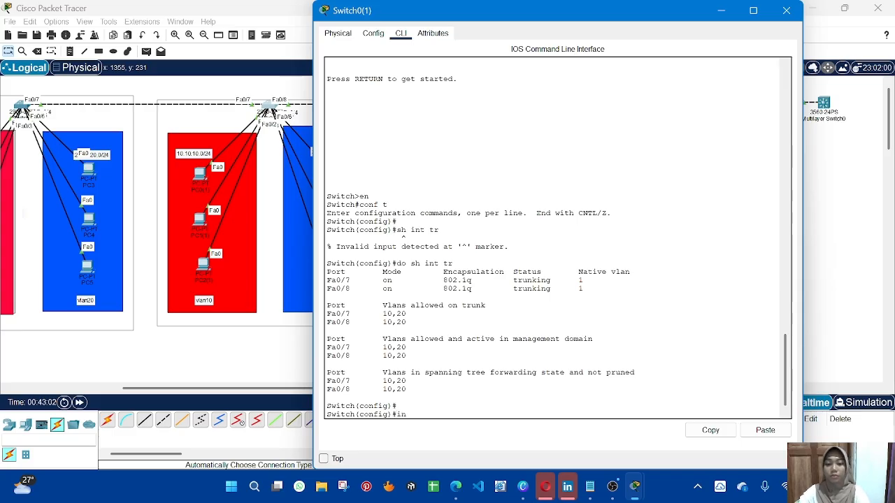
pyautogui.write('t fa0/')
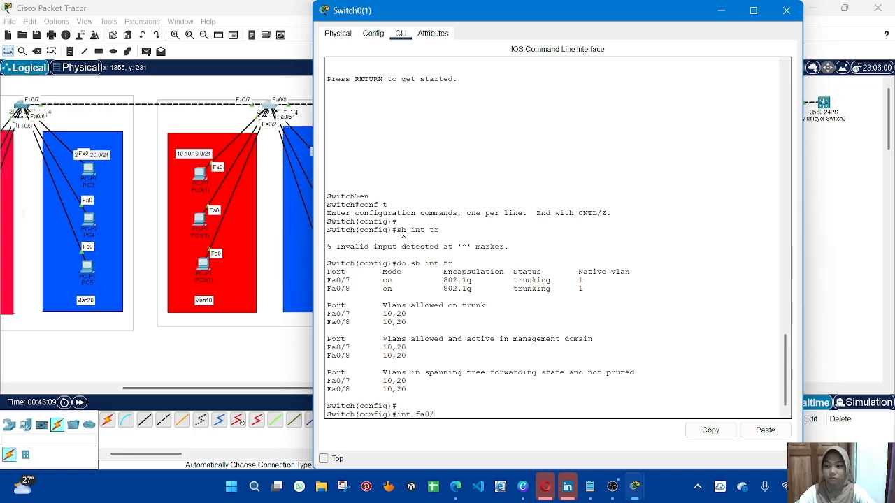
pyautogui.write('7')
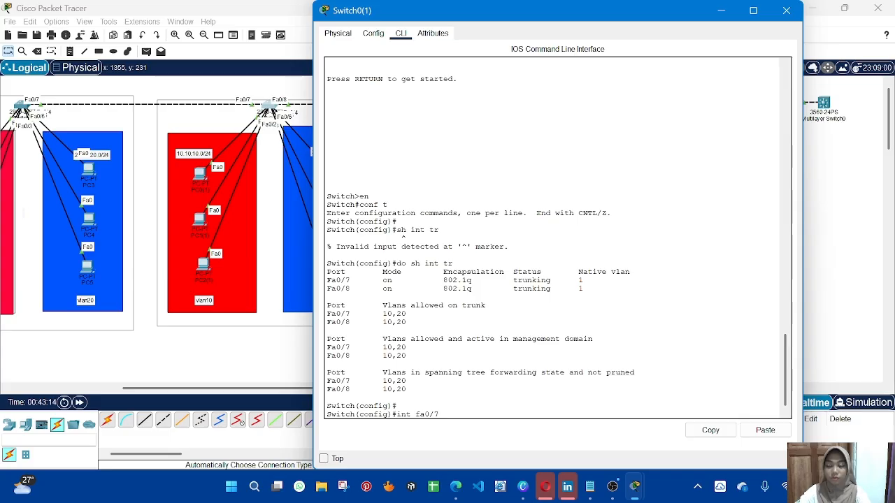
pyautogui.press('Return')
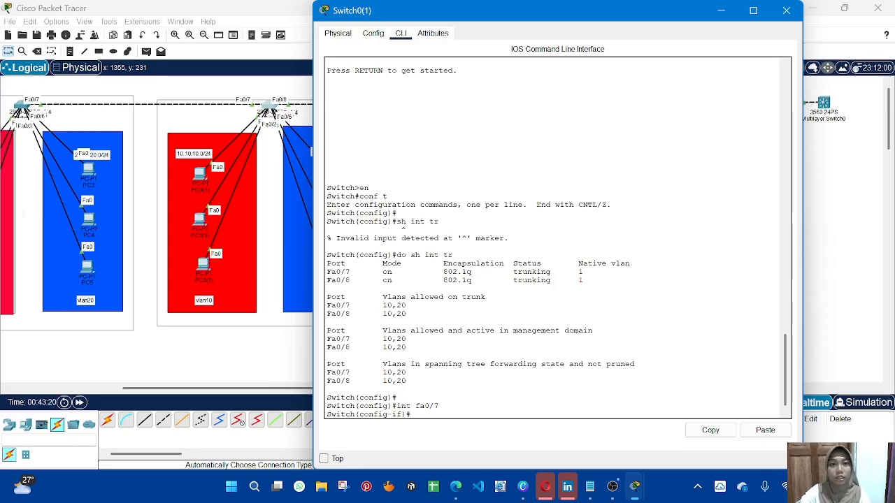
# Move the Switch0(1) window aside to uncover the topology, and change the interface being configured from fa0/7 to fa0/8.
pyautogui.moveTo(565, 18); pyautogui.dragTo(722, 39)
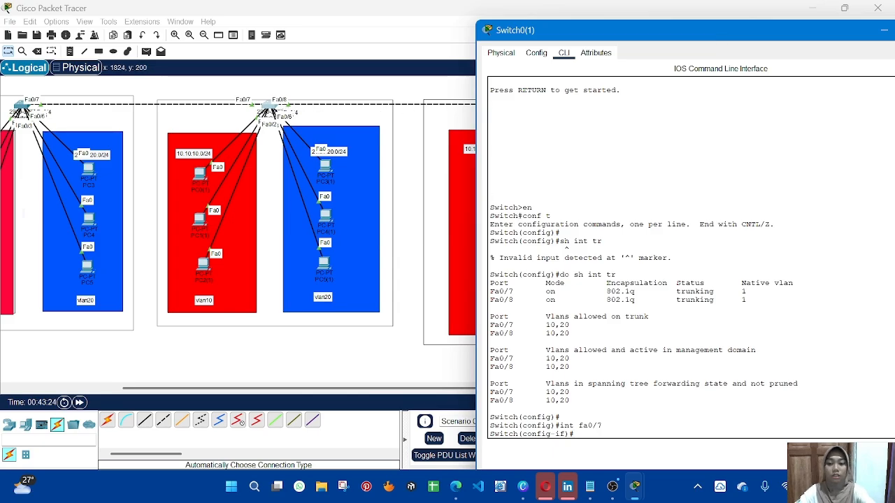
pyautogui.write('ex')
pyautogui.press('Return')
pyautogui.write('ex')
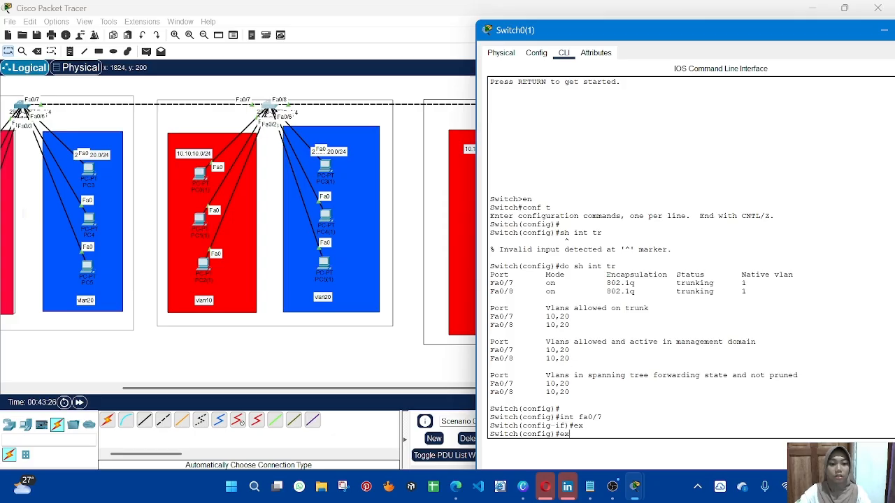
pyautogui.press('Up')
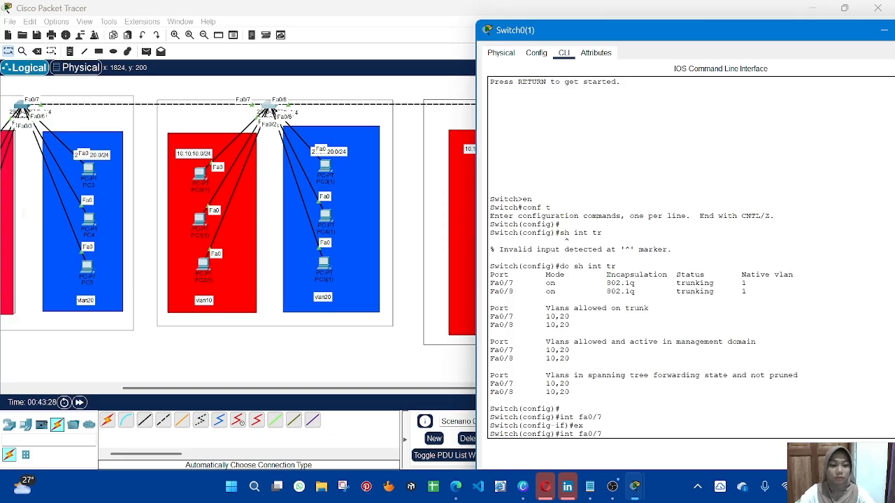
pyautogui.press('BackSpace')
pyautogui.write('8')
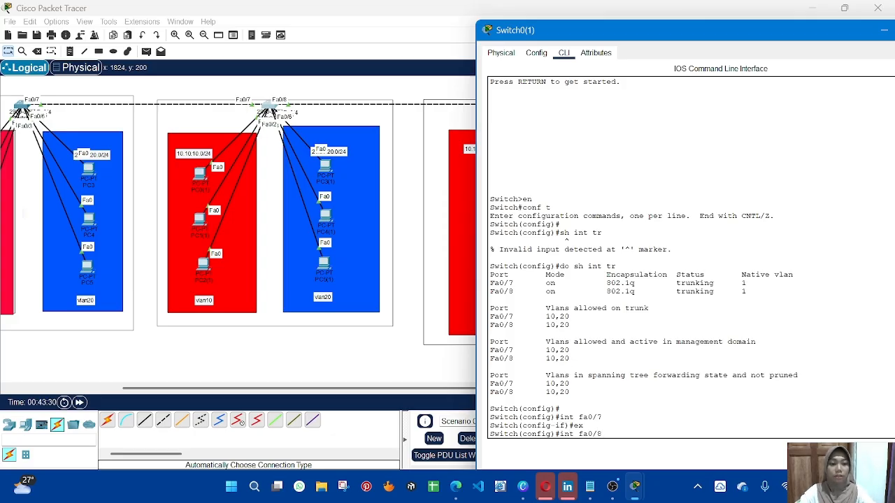
pyautogui.press('Return')
pyautogui.press('Return')
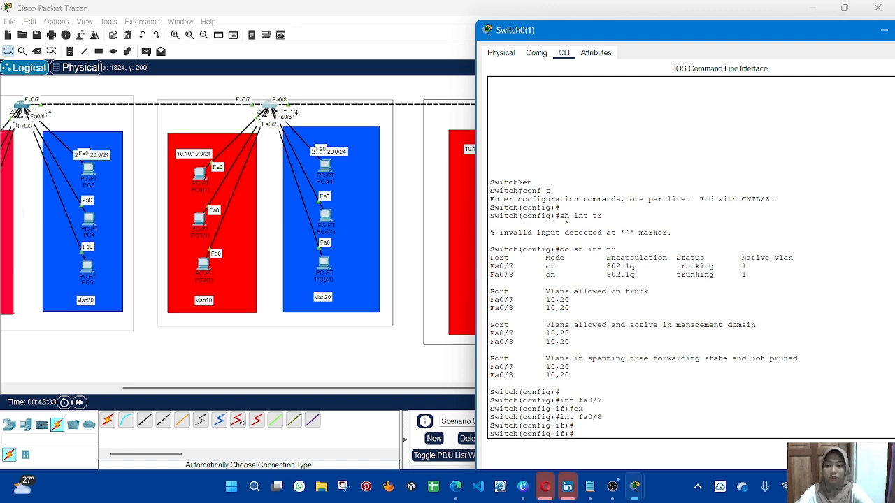
# Set the native VLAN of Switch0(1)'s Fa0/8 trunk to 20 with switchport trunk native vlan 20.
pyautogui.write('sw')
pyautogui.press('Tab')
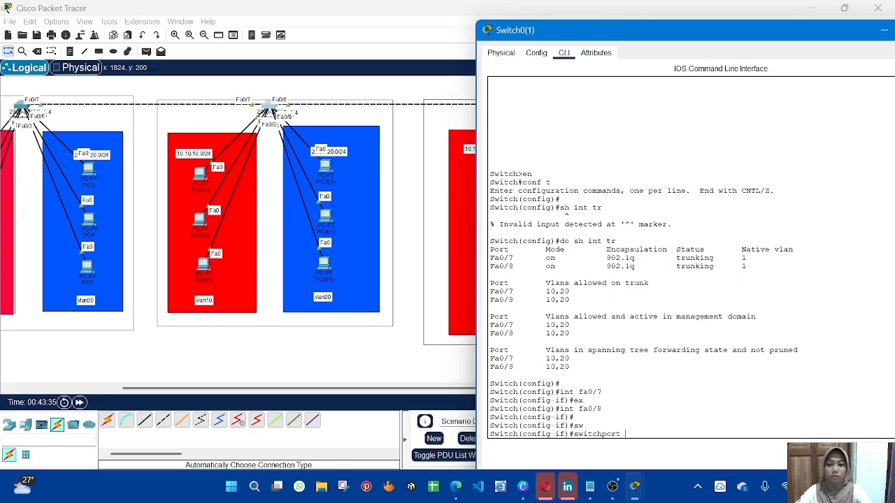
pyautogui.write('tr')
pyautogui.press('Tab')
pyautogui.write('na')
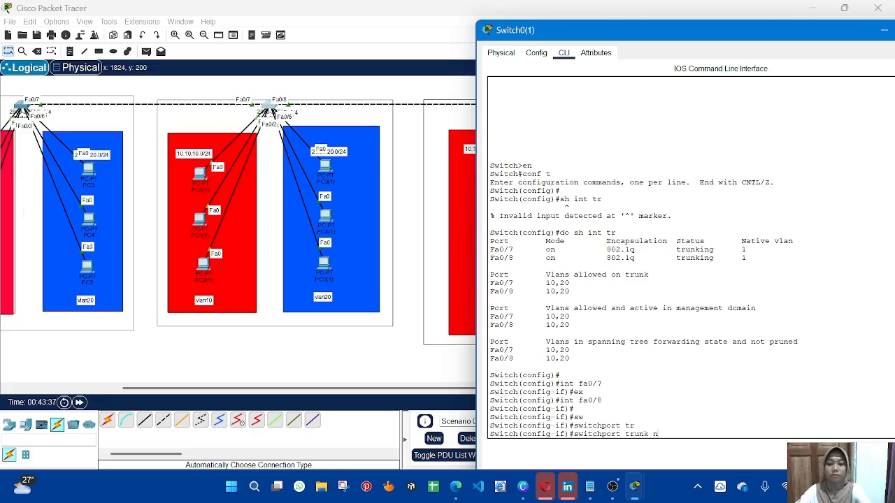
pyautogui.press('Tab')
pyautogui.write('v')
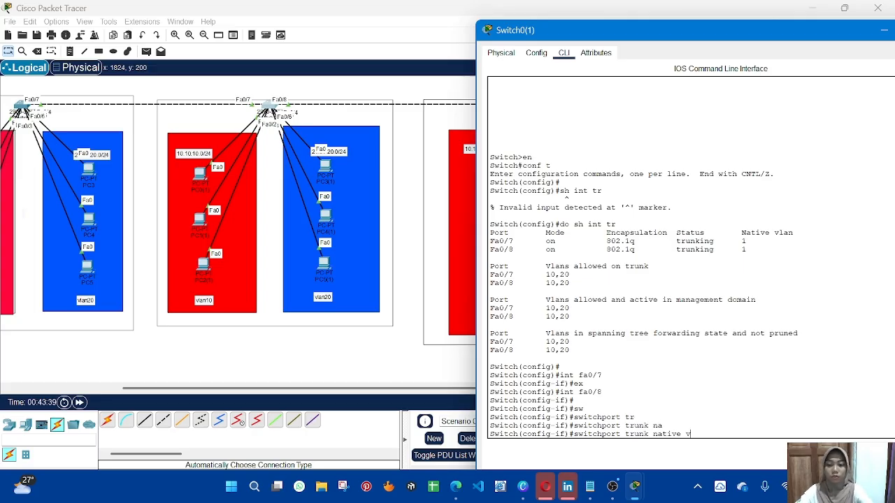
pyautogui.press('Tab')
pyautogui.write('2')
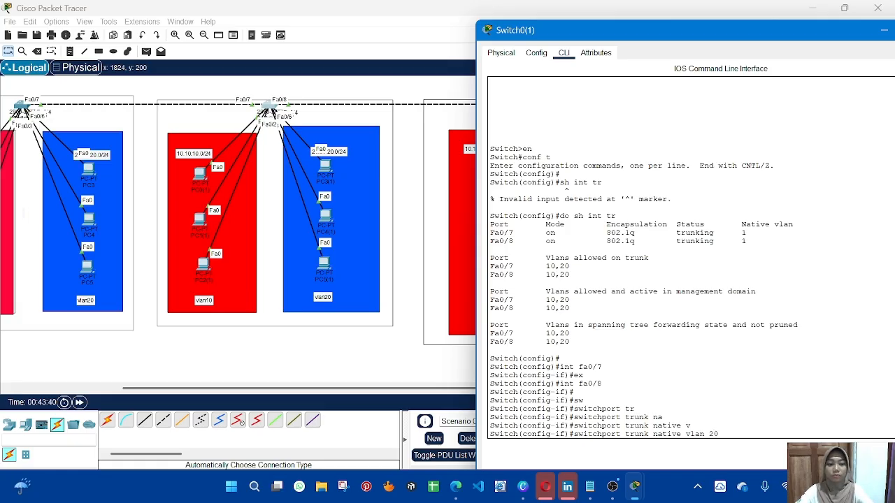
pyautogui.write('0')
pyautogui.press('Return')
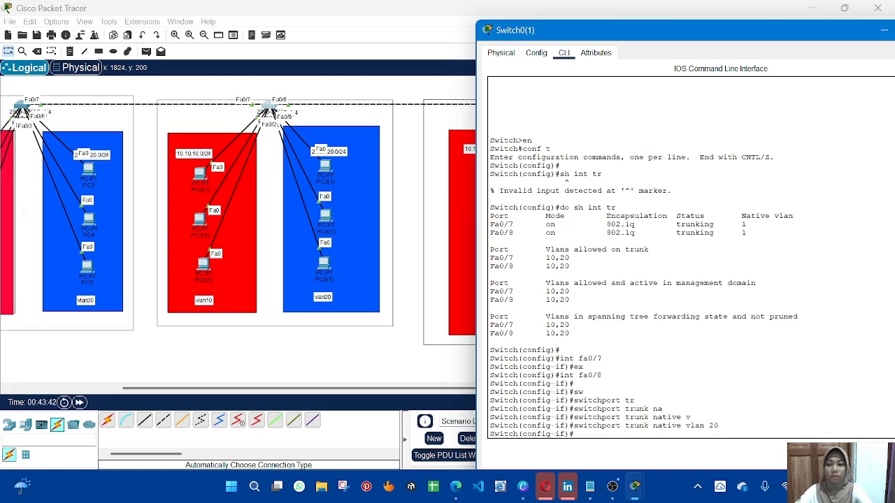
# List Switch0(1)'s trunk interfaces with do sh int tr and check the native VLAN of Fa0/8.
pyautogui.write('do sh')
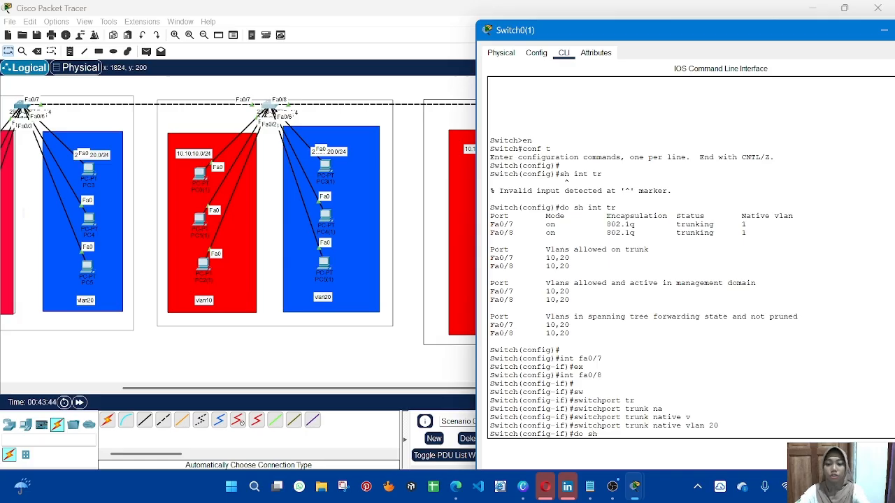
pyautogui.write(' in')
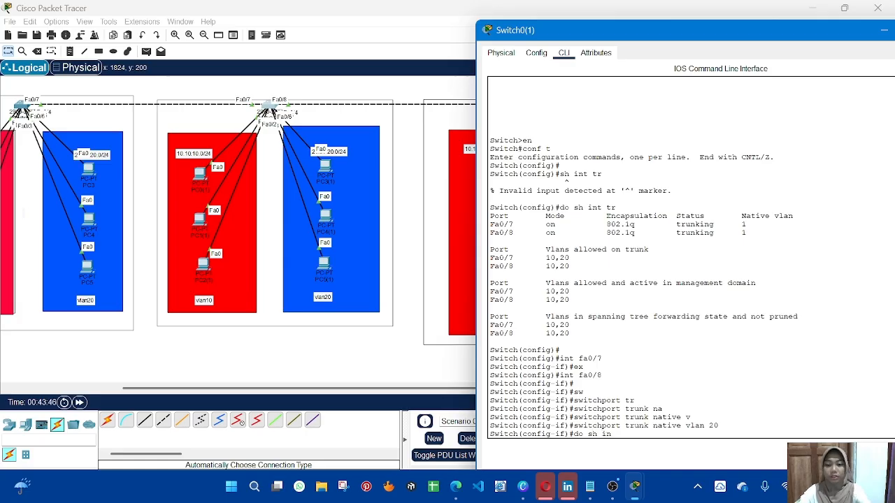
pyautogui.write('t tr')
pyautogui.press('Return')
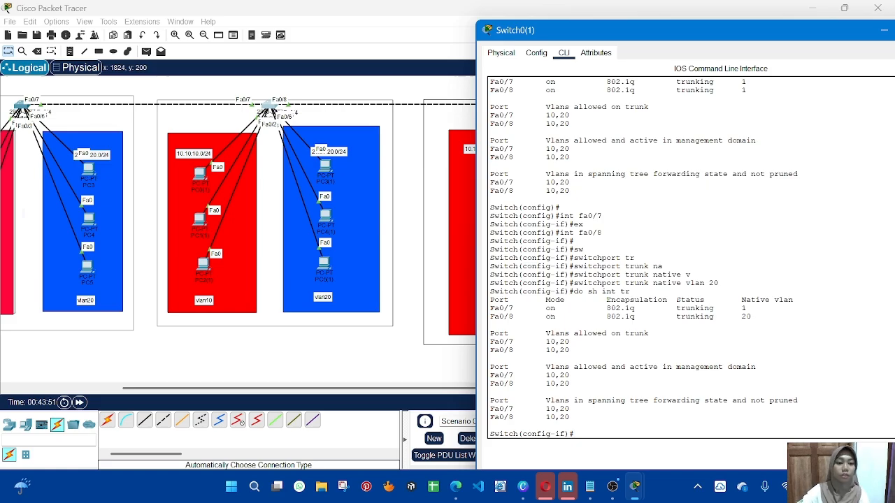
pyautogui.doubleClick(743, 316)
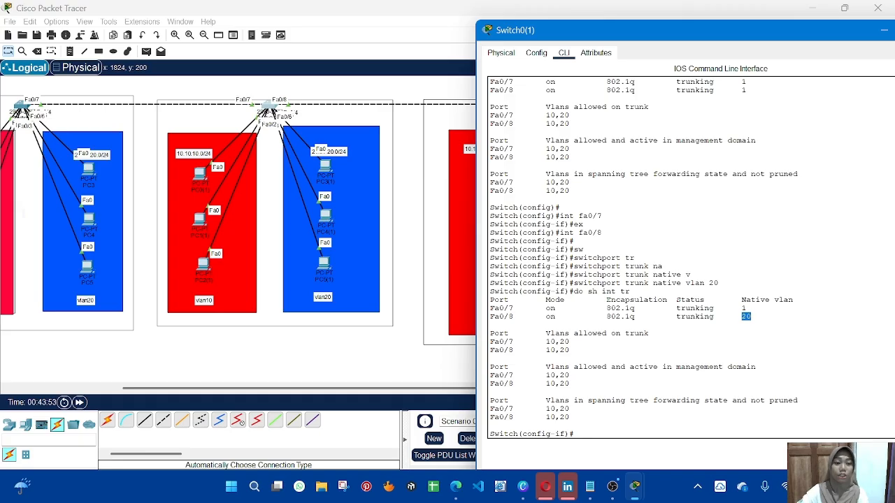
pyautogui.click(743, 316)
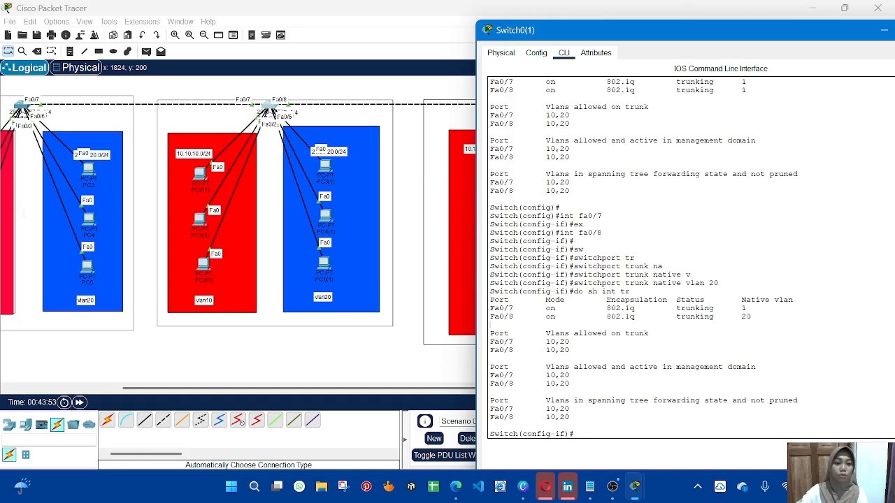
# Open Switch0(1)(1)'s command line and leave interface configuration with ex for global configuration mode.
pyautogui.click(401, 98)
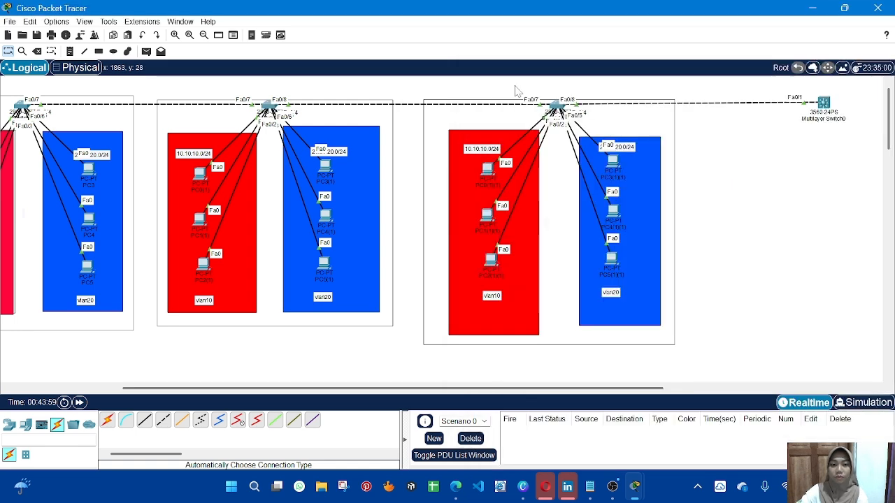
pyautogui.click(559, 109)
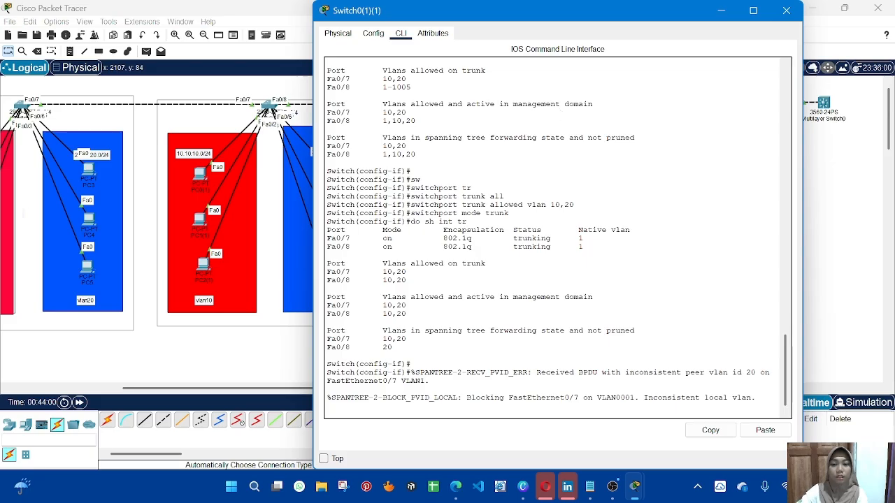
pyautogui.press('Return')
pyautogui.press('Return')
pyautogui.write('e')
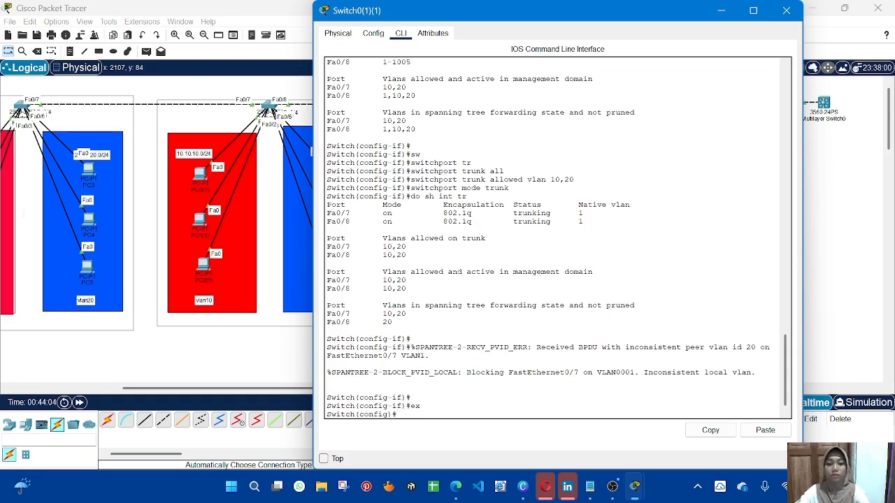
pyautogui.write('x')
pyautogui.press('Return')
pyautogui.write('int')
pyautogui.press('Return')
pyautogui.press('Return')
pyautogui.press('Return')
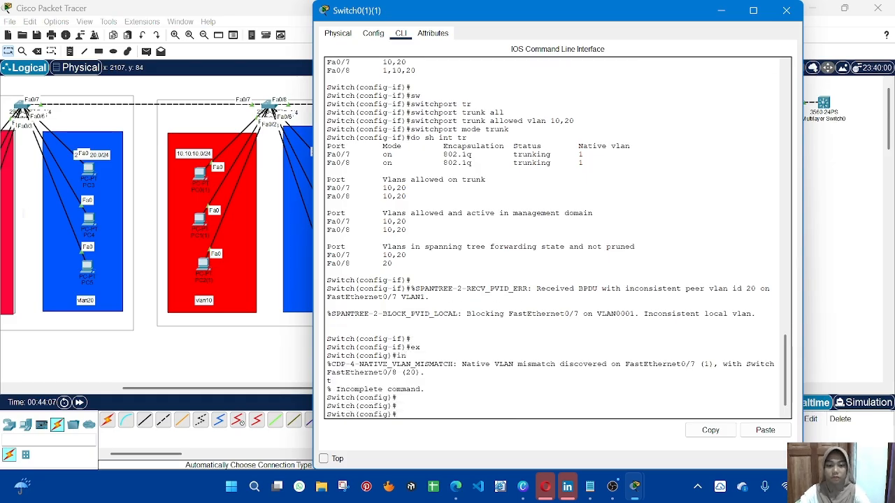
# Enter interface configuration for fa0/7 on Switch0(1)(1) and begin a switchport command.
pyautogui.write('int fa0/7')
pyautogui.press('Return')
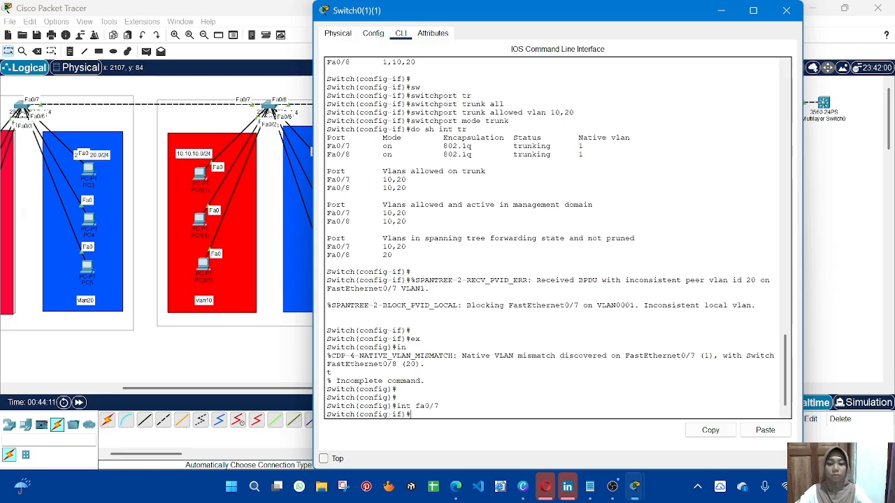
pyautogui.write('sw')
pyautogui.press('Tab')
pyautogui.write('mo')
pyautogui.press('Tab')
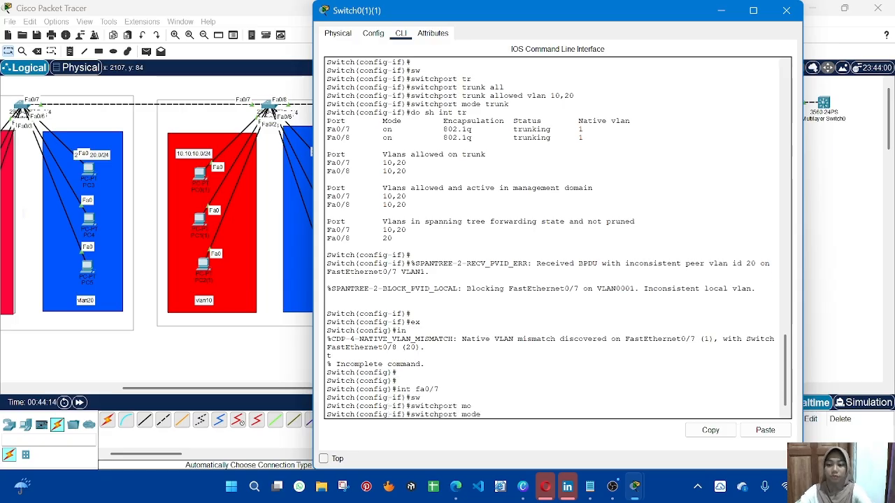
pyautogui.write('tr')
pyautogui.press('Tab')
pyautogui.write('n')
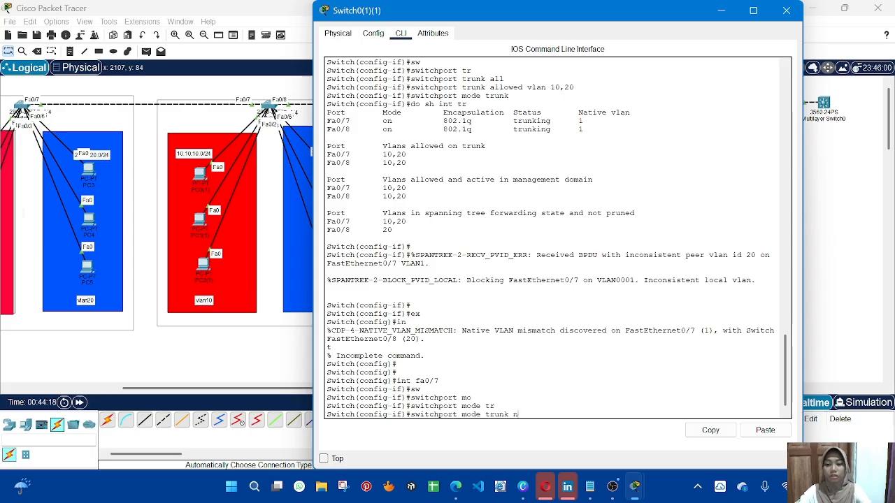
pyautogui.write('a')
pyautogui.press('Tab')
pyautogui.press('BackSpace')
pyautogui.press('BackSpace')
pyautogui.press('BackSpace')
pyautogui.press('BackSpace')
pyautogui.press('BackSpace')
pyautogui.press('BackSpace')
pyautogui.press('BackSpace')
pyautogui.press('BackSpace')
pyautogui.press('BackSpace')
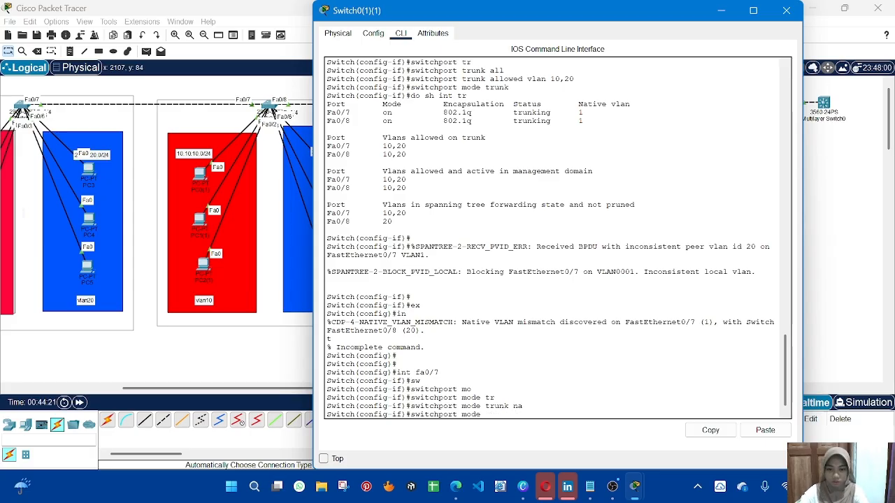
pyautogui.press('BackSpace')
pyautogui.press('BackSpace')
pyautogui.press('BackSpace')
pyautogui.press('BackSpace')
# Complete the command as switchport trunk native vlan 20 to set the native VLAN on Switch0(1)(1)'s Fa0/7.
pyautogui.write('tr')
pyautogui.press('Tab')
pyautogui.write('na')
pyautogui.press('Tab')
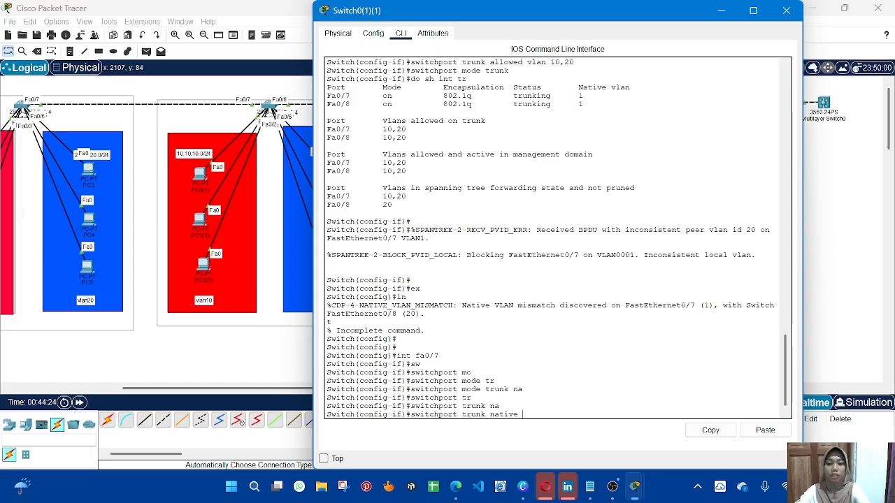
pyautogui.write('v')
pyautogui.press('Tab')
pyautogui.write('20')
pyautogui.press('Return')
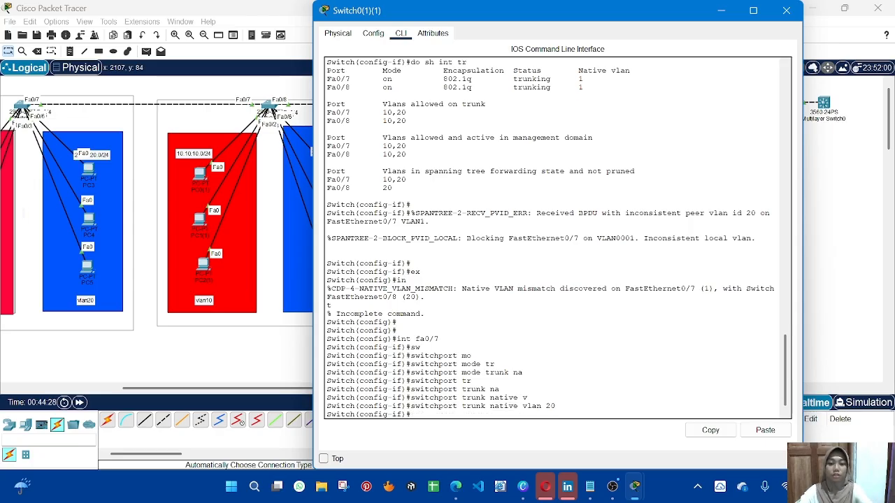
pyautogui.press('Return')
pyautogui.press('Return')
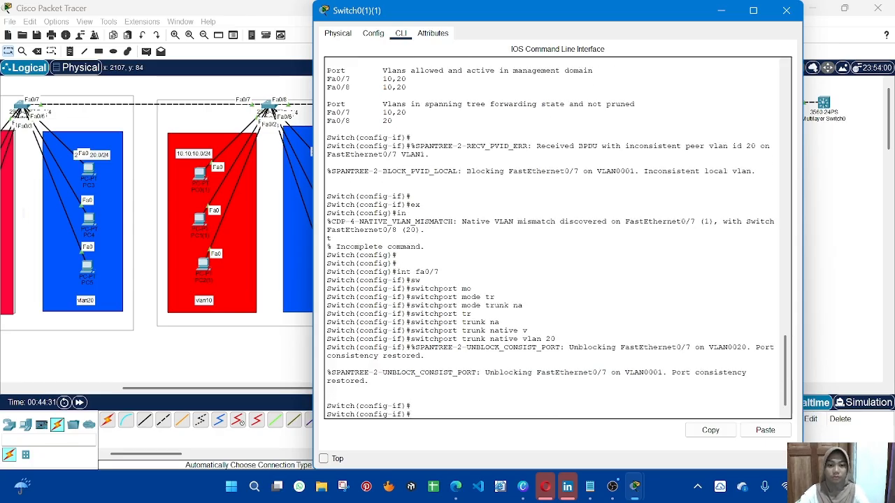
# List Switch0(1)(1)'s trunk interfaces with do sh int tr and check the native VLAN of Fa0/7.
pyautogui.write('do ')
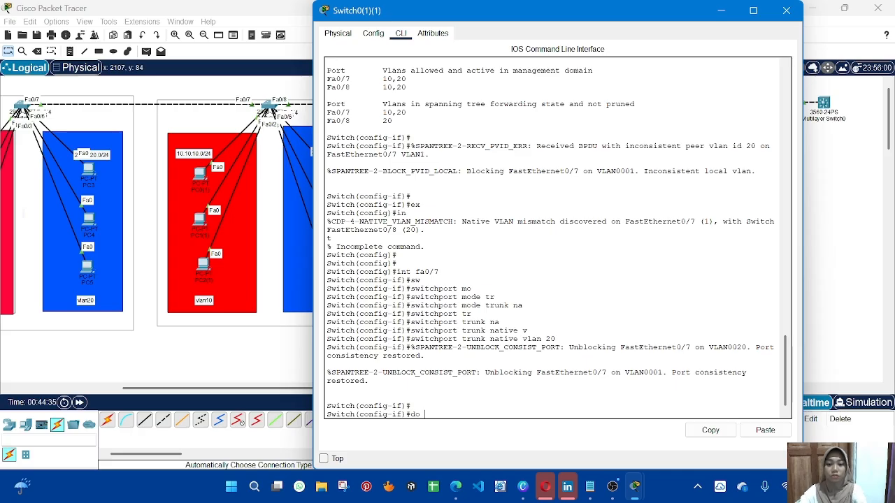
pyautogui.write('sh unt tr')
pyautogui.press('Return')
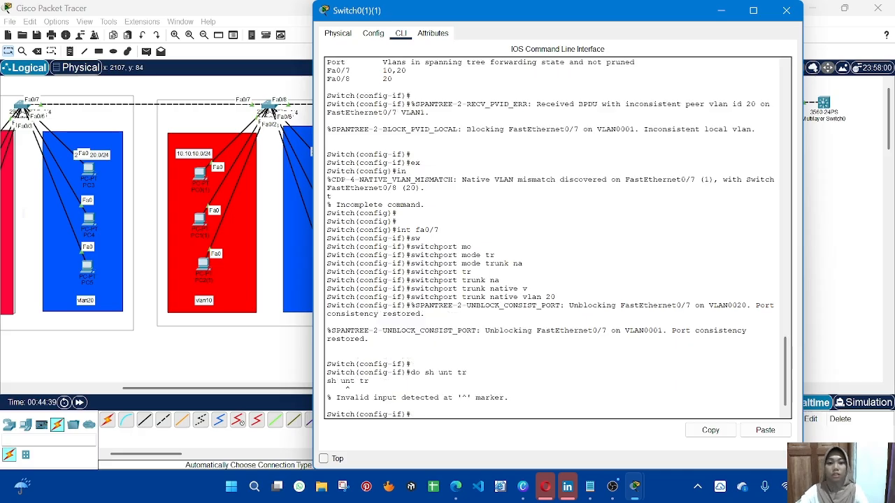
pyautogui.press('Up')
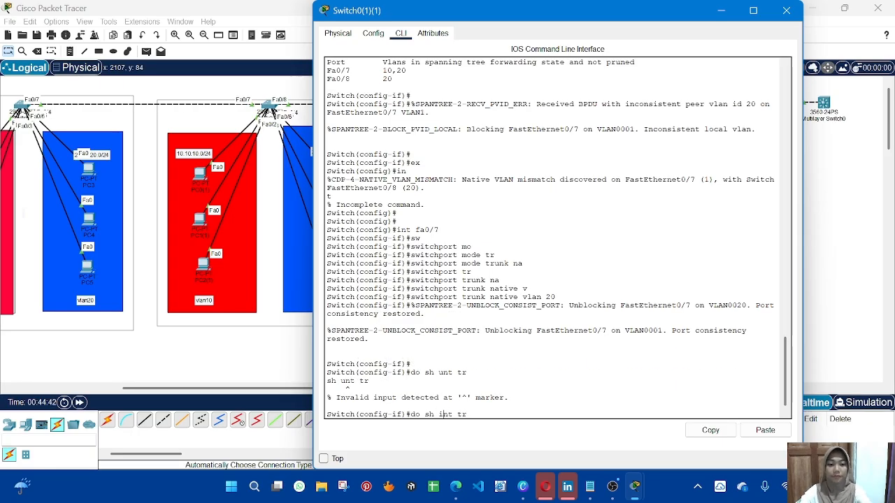
pyautogui.press('BackSpace')
pyautogui.write('i')
pyautogui.press('Return')
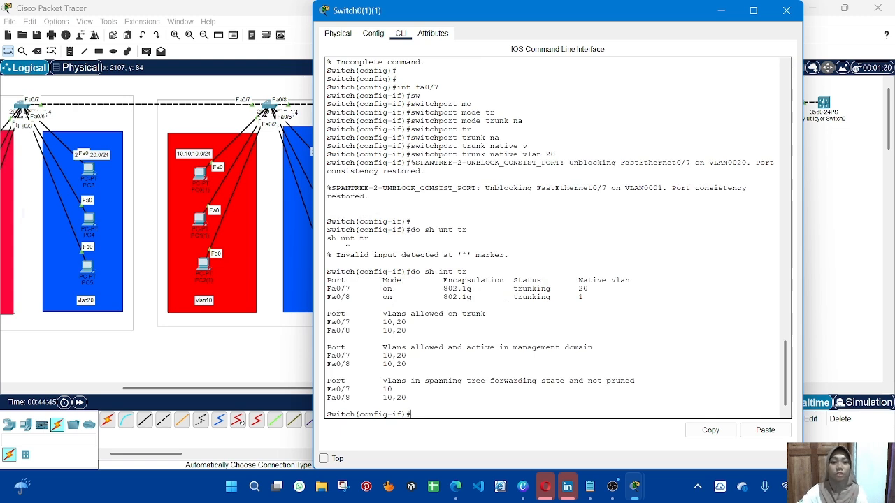
pyautogui.moveTo(574, 289); pyautogui.dragTo(589, 289)
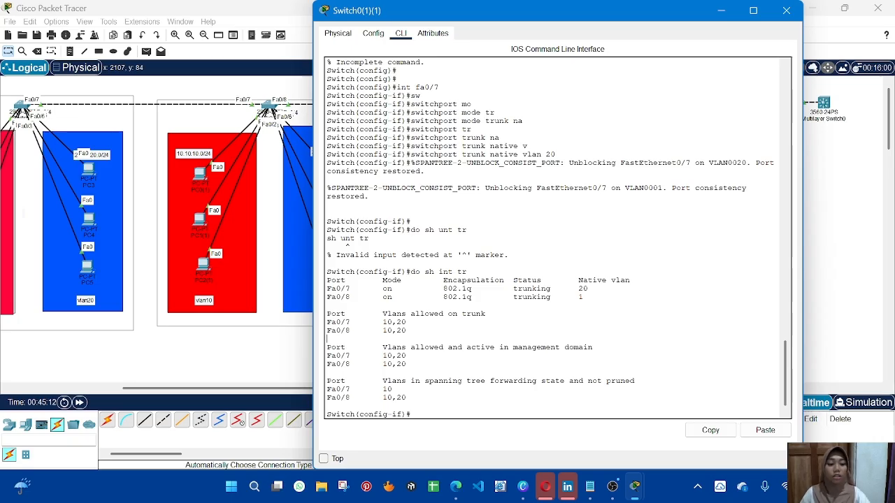
# Set the native VLAN of Switch0(1)(1)'s Fa0/7 to 1 with switchport trunk native vlan 1.
pyautogui.press('Up')
pyautogui.press('Up')
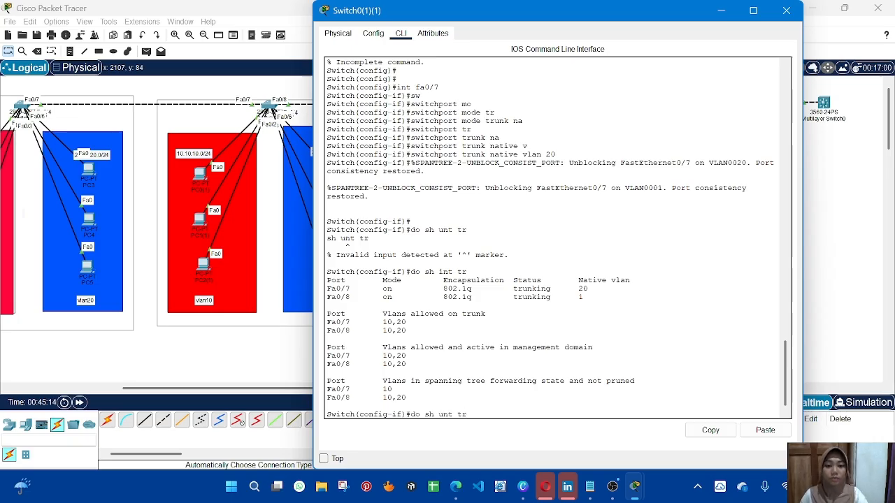
pyautogui.press('Up')
pyautogui.press('Up')
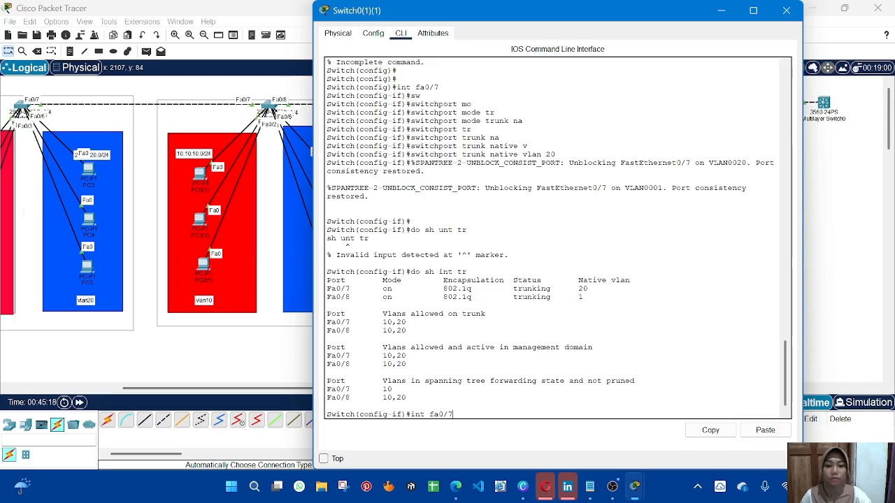
pyautogui.press('Down')
pyautogui.press('BackSpace')
pyautogui.press('BackSpace')
pyautogui.write('1')
pyautogui.press('Return')
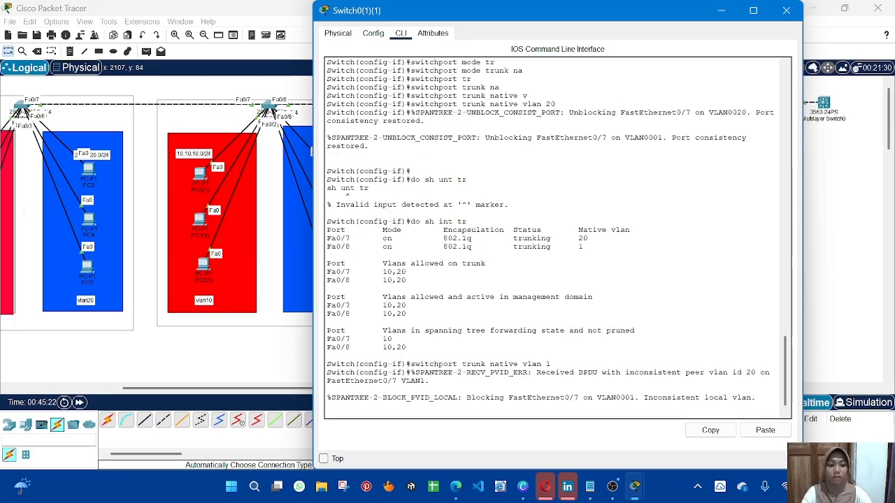
# Rerun do sh int tr on Switch0(1)(1) to check the native VLANs of its trunk ports.
pyautogui.press('Up')
pyautogui.press('Up')
pyautogui.press('Return')
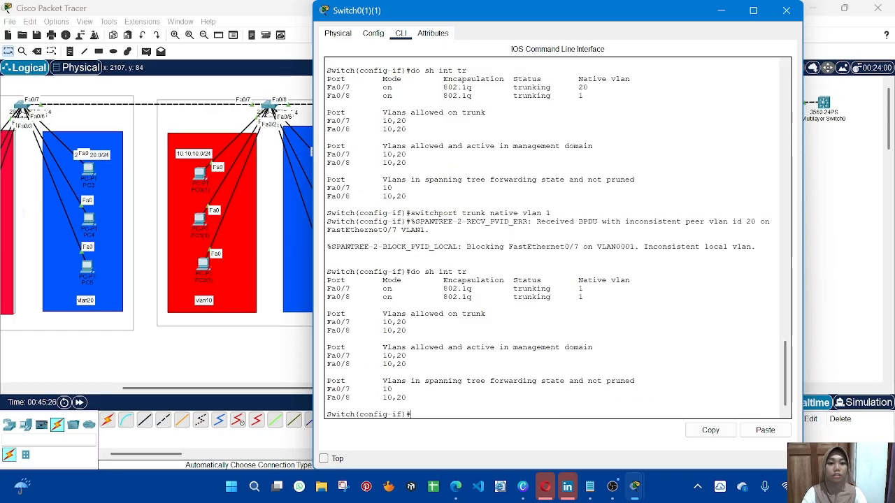
# Return to Switch0(1)'s command line and set Fa0/8's native VLAN to 1 with switchport trunk native vlan 1.
pyautogui.click(287, 89)
pyautogui.click(270, 107)
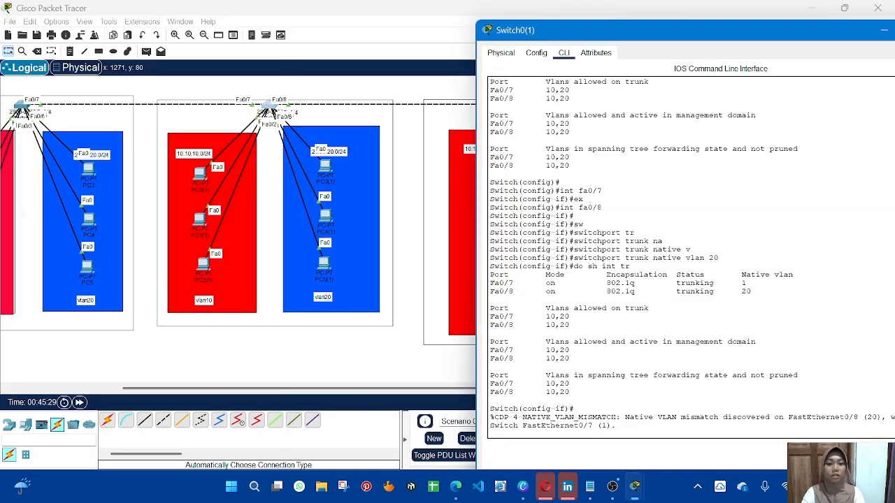
pyautogui.press('Return')
pyautogui.press('Return')
pyautogui.press('Return')
pyautogui.press('Up')
pyautogui.press('Up')
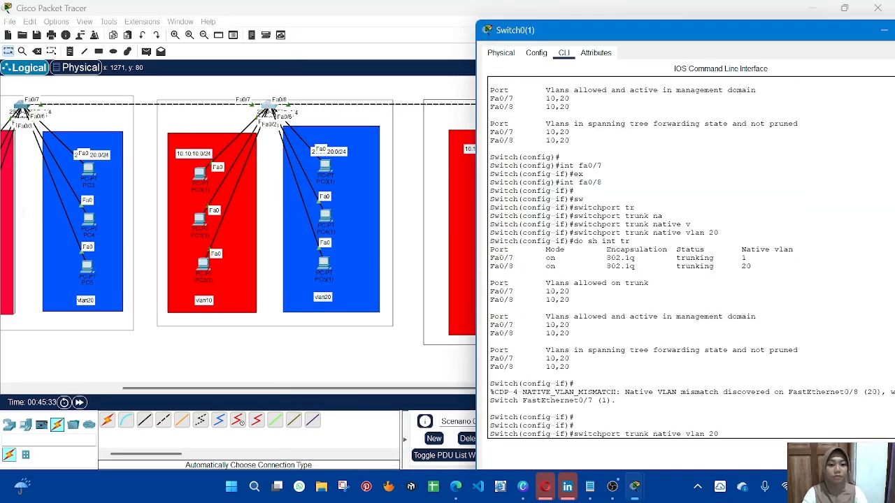
pyautogui.press('BackSpace')
pyautogui.press('BackSpace')
pyautogui.write('1')
pyautogui.press('Return')
# Rerun switchport trunk native vlan 20 on Switch0(1)'s Fa0/8, and return its native VLAN to 1.
pyautogui.press('Up')
pyautogui.press('Up')
pyautogui.press('Up')
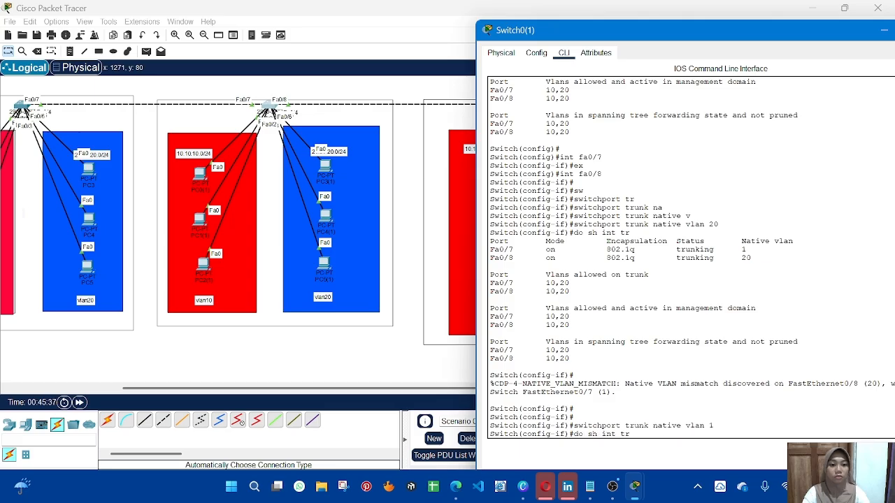
pyautogui.press('Return')
pyautogui.press('Up')
pyautogui.press('BackSpace')
pyautogui.press('BackSpace')
pyautogui.write('1')
pyautogui.press('Return')
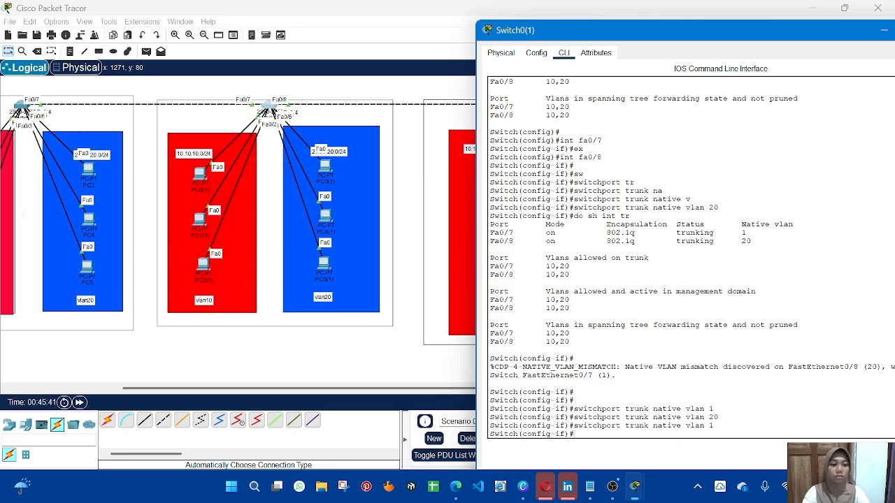
# Run do sh int tr on Switch0(1) to check its trunk ports' native VLANs, and return to the network topology.
pyautogui.write('do sh int tr')
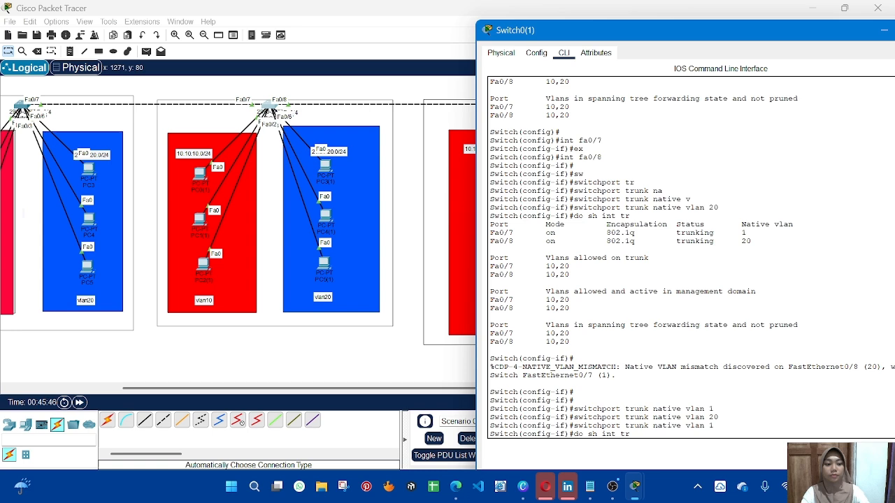
pyautogui.press('Return')
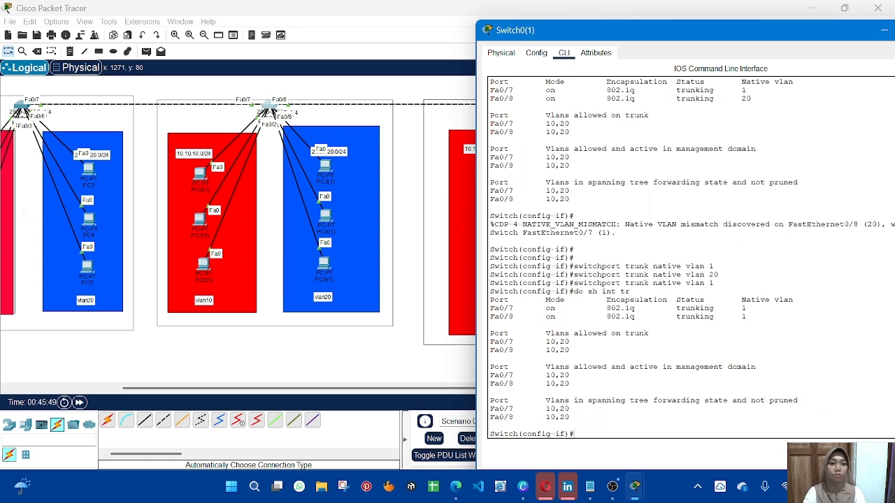
pyautogui.click(418, 355)
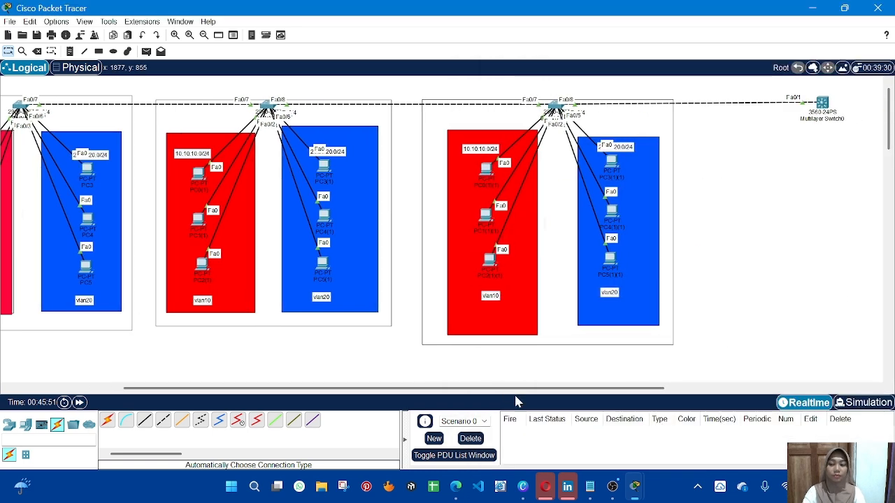
pyautogui.hscroll(-3, 619, 373)
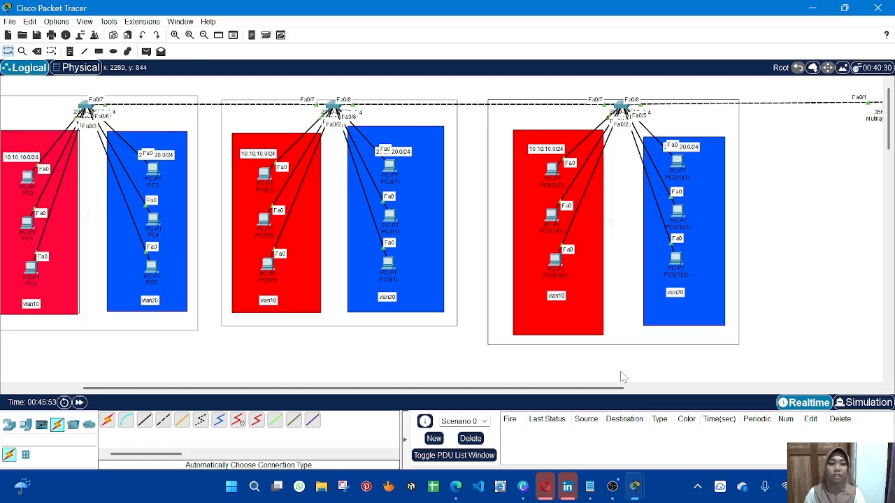
pyautogui.hscroll(-3, 622, 374)
pyautogui.hscroll(2, 621, 373)
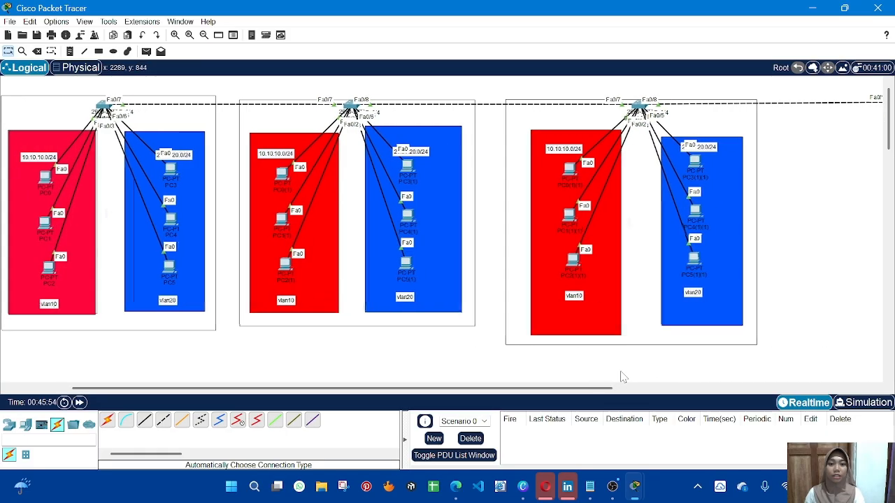
# Switch to the VLAN DAN TRUNGKING presentation in Canva and put its window in full screen.
pyautogui.click(523, 486)
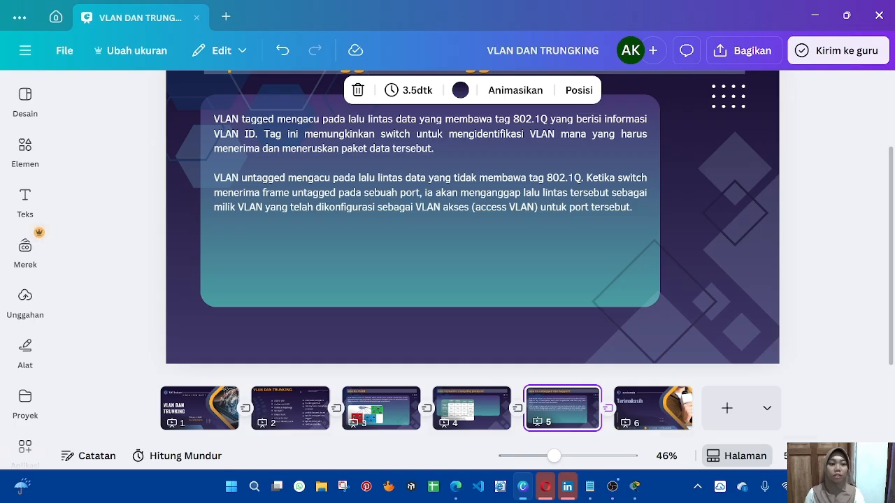
pyautogui.press('F11')
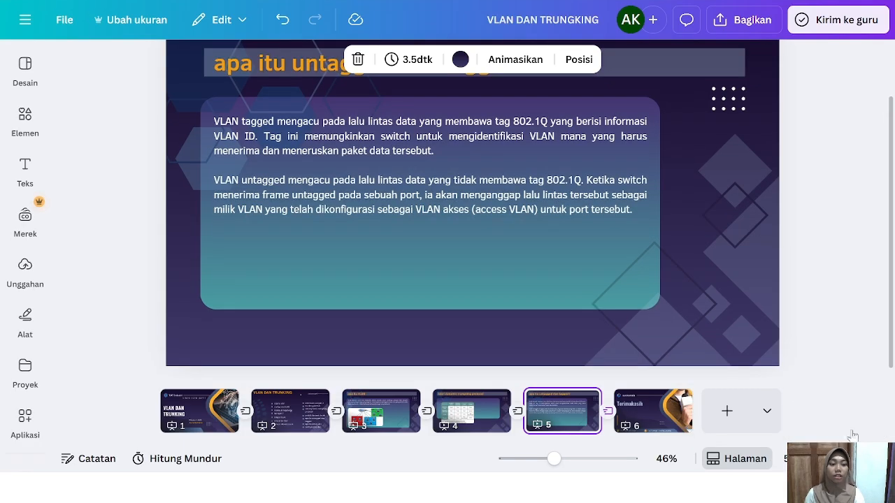